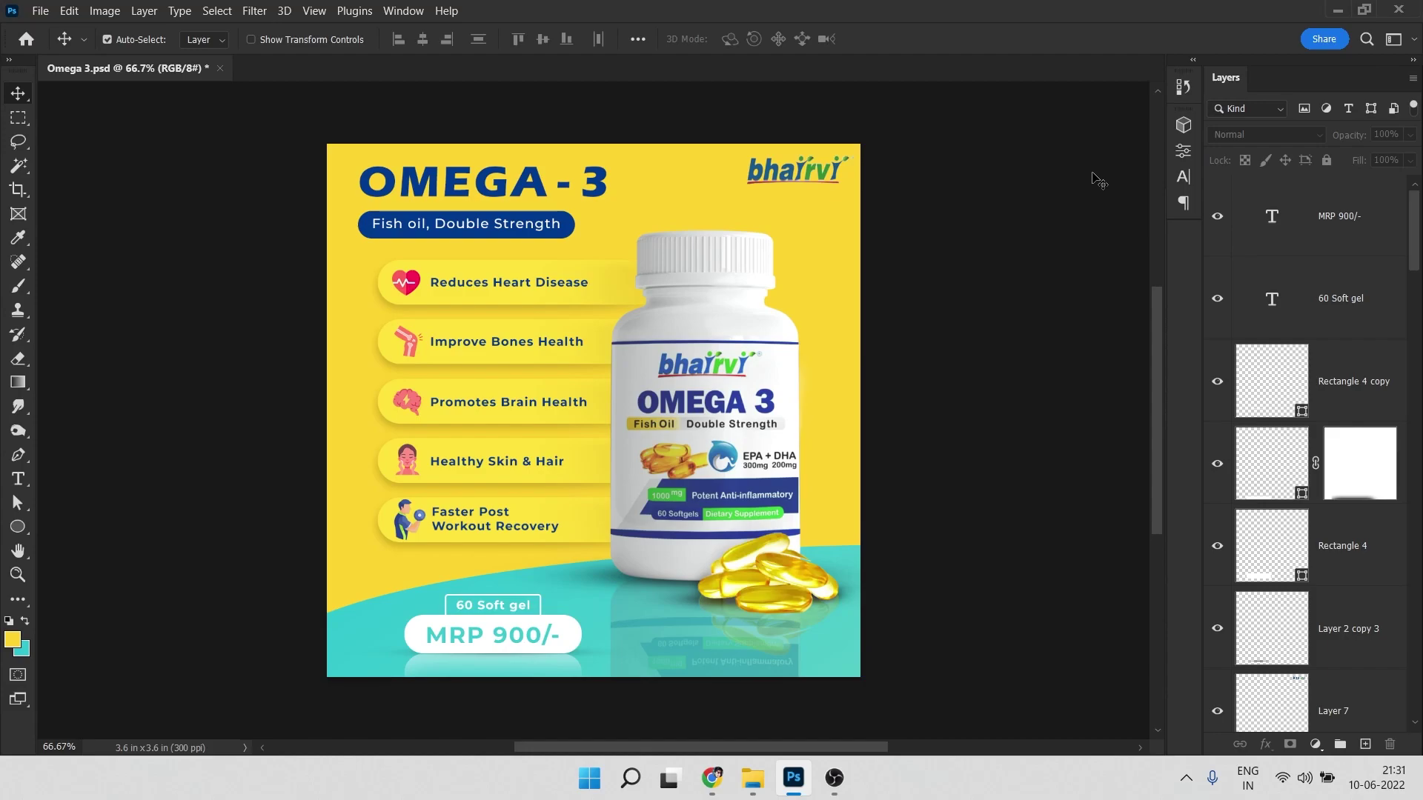
Create a new 1080 x 1080 pixel RGB document at 300 pixels/inch with a white background
left_click(41, 11)
left_click(50, 29)
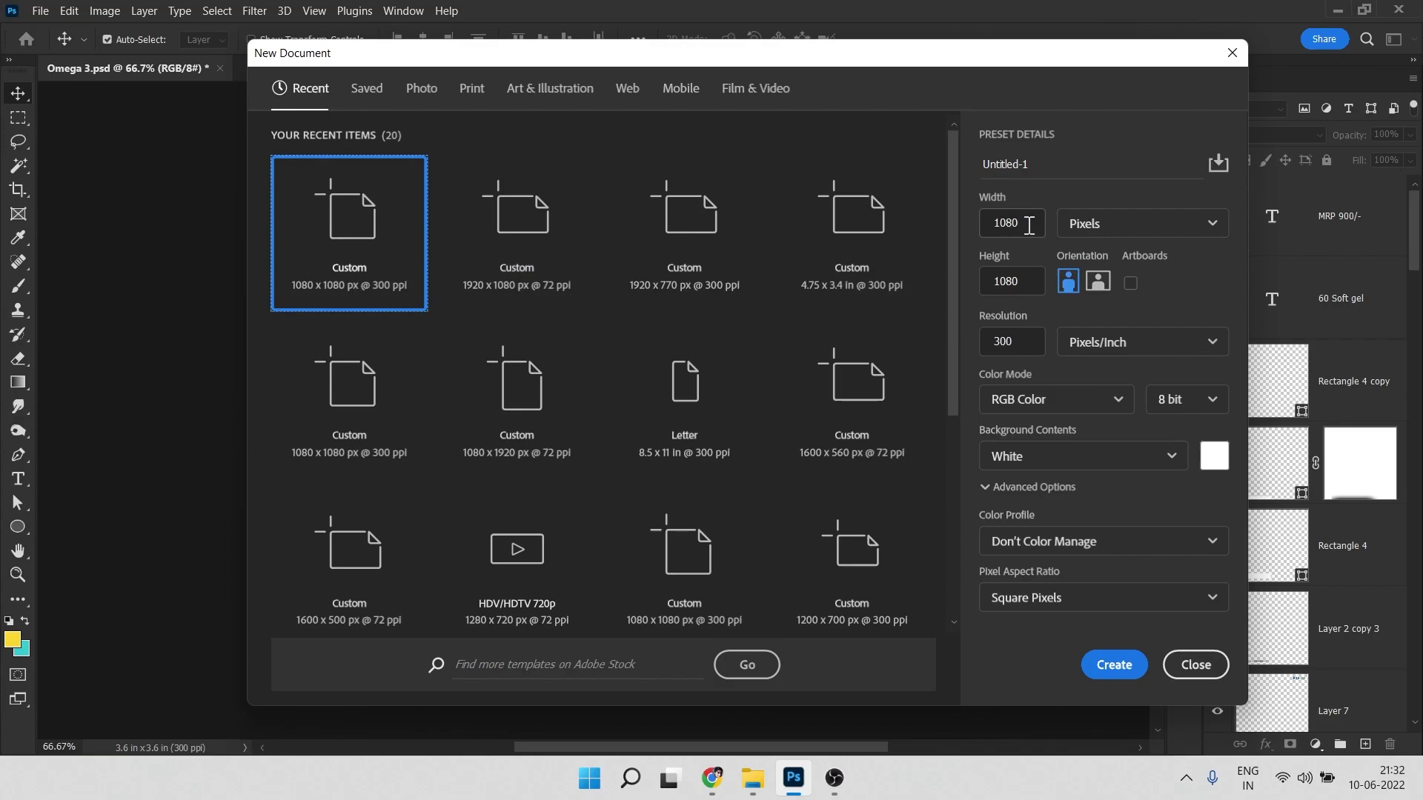
left_click(1112, 665)
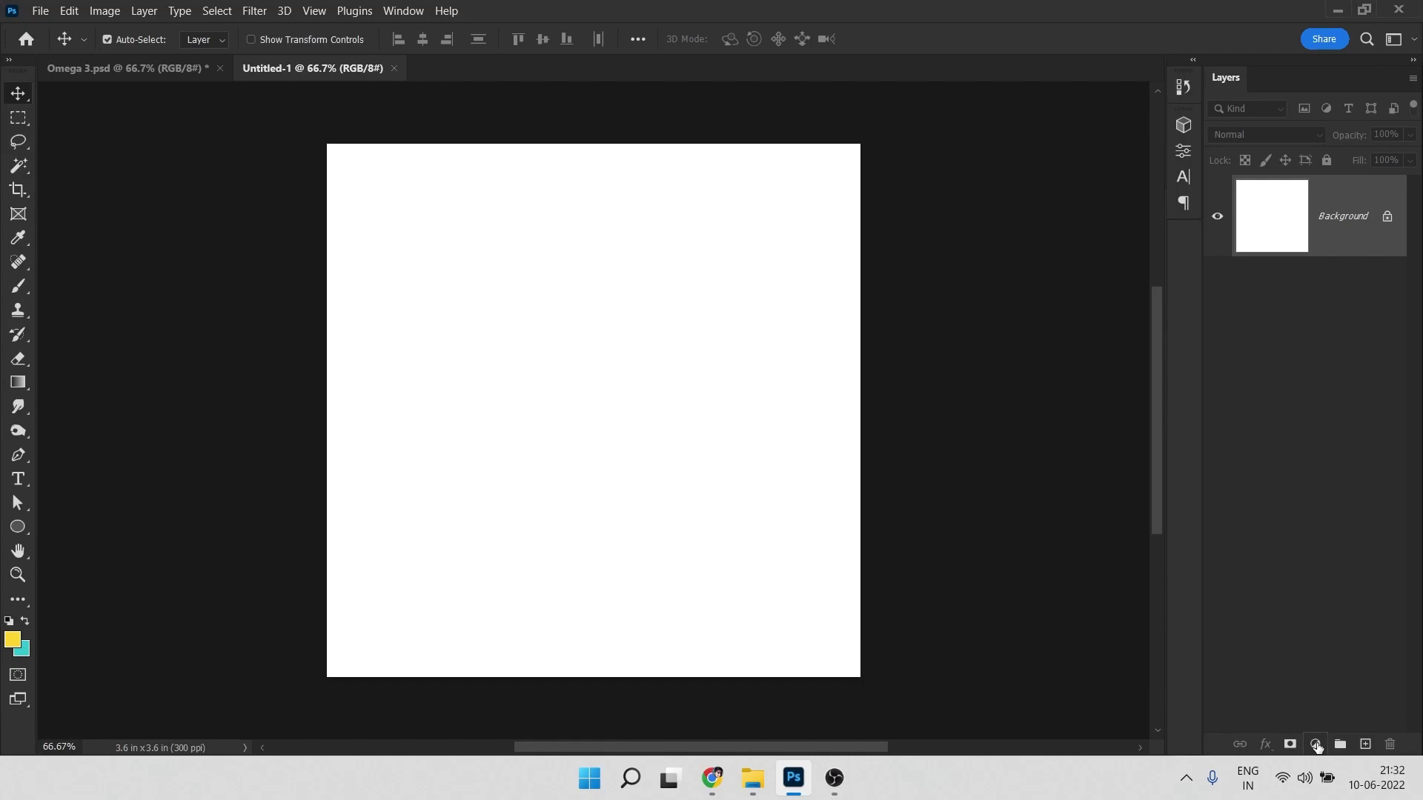
Add a Solid Color fill layer in yellow fdd32f above the background
left_click(1316, 744)
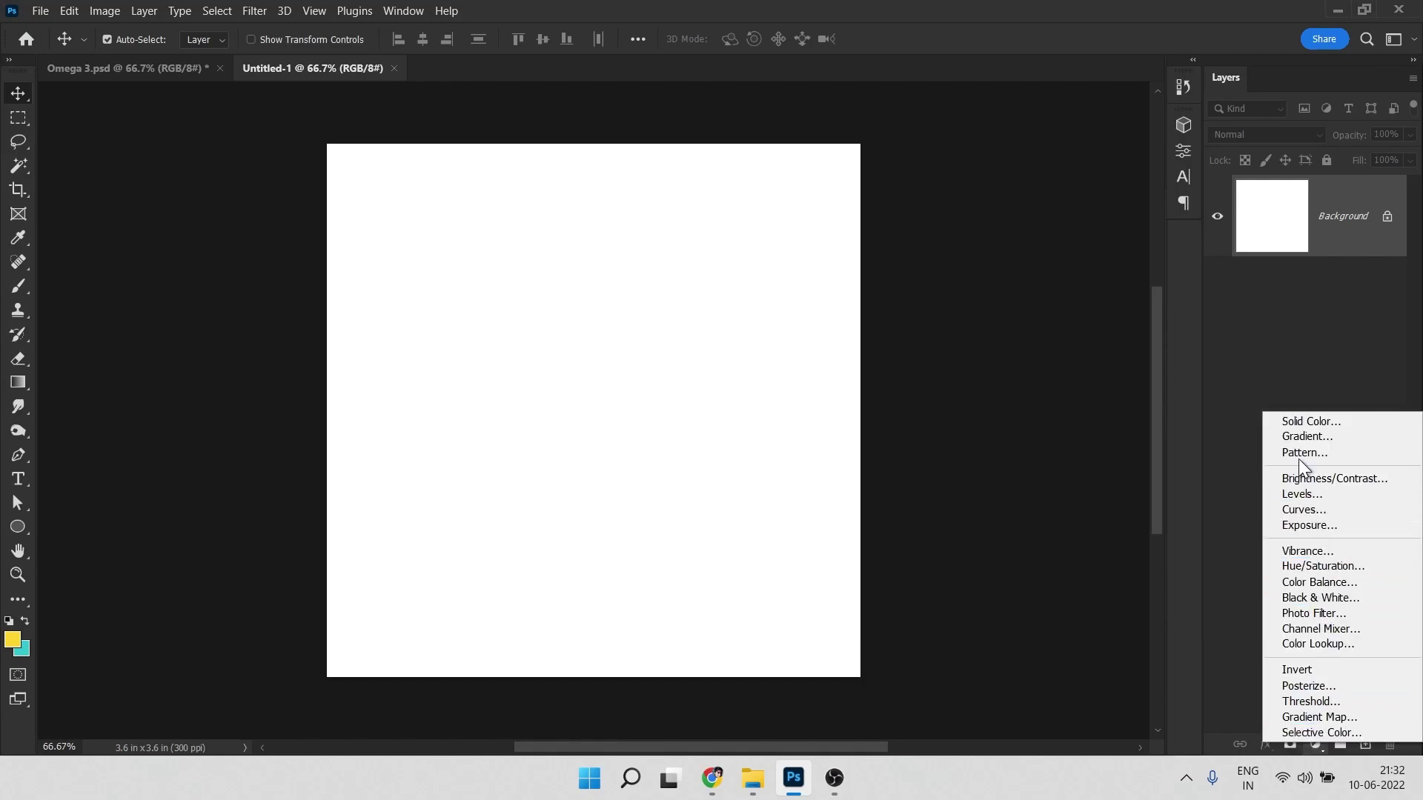
left_click(1301, 422)
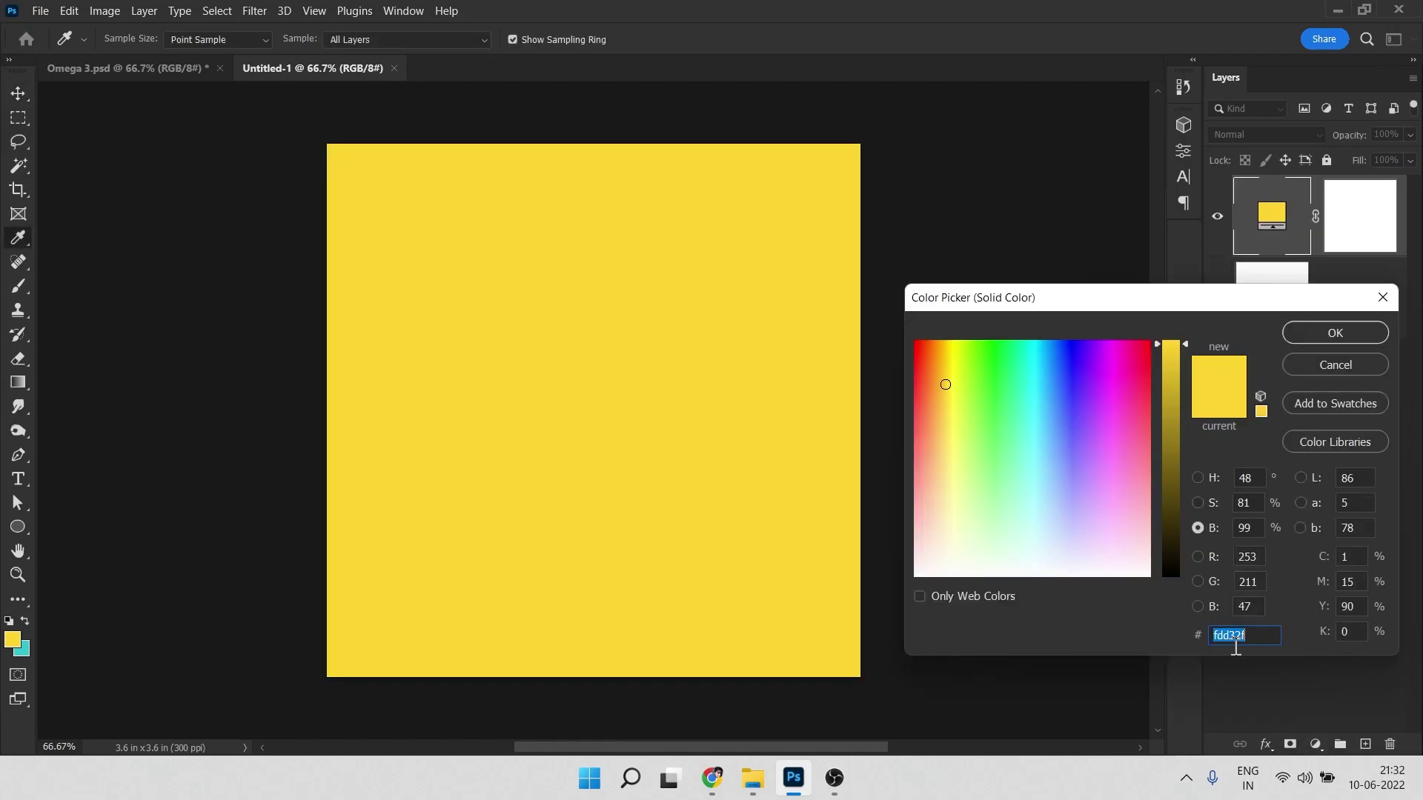
left_click(1257, 635)
left_click_drag(1243, 635, 1182, 635)
left_click(1321, 335)
left_click(1268, 519)
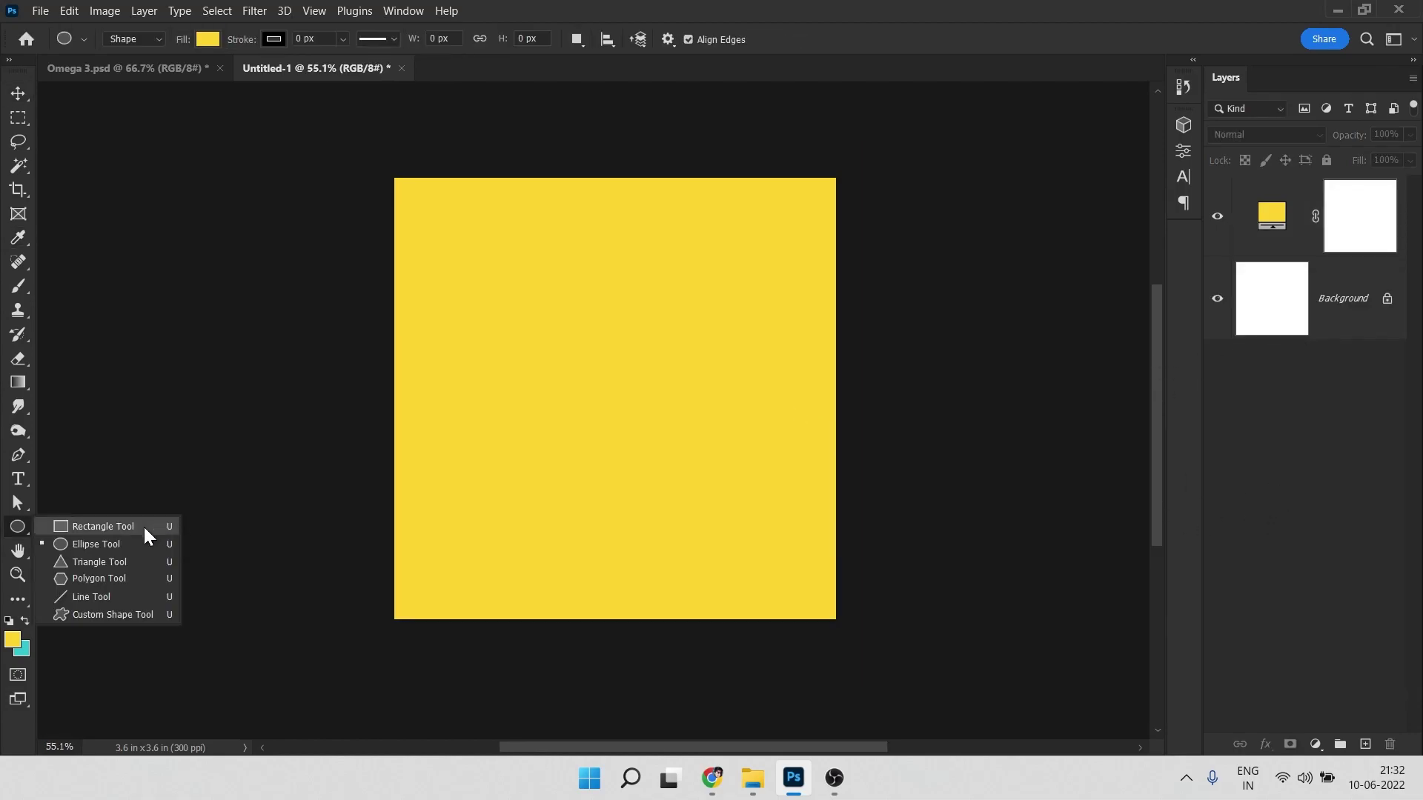
Draw a wide ellipse about 1572 x 764 px across the lower half of the canvas, extending beyond its edges
left_click(103, 545)
left_click_drag(299, 410, 942, 722)
left_click_drag(558, 392, 471, 309)
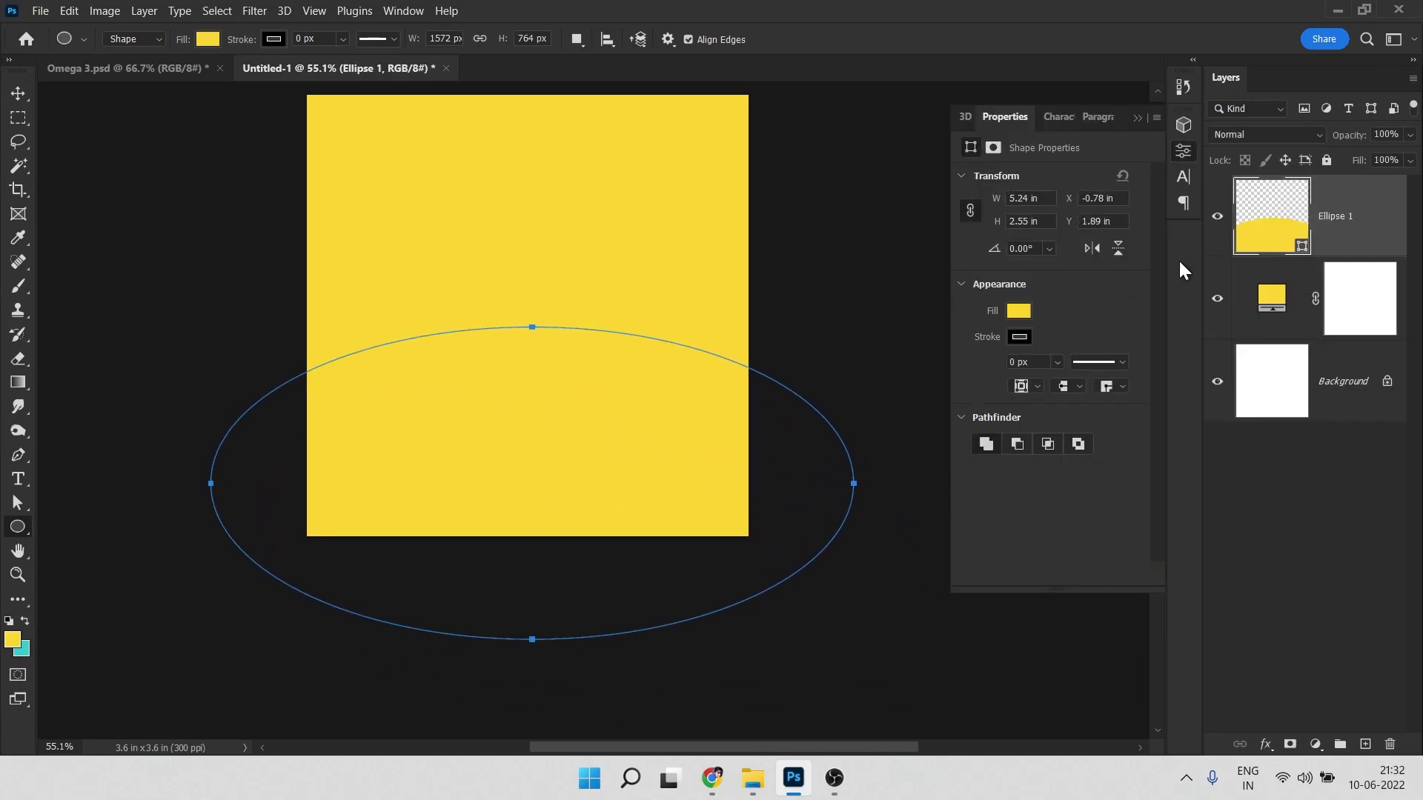
Recolor the ellipse turquoise 31c4ce by sampling the background color swatch
double_click(1271, 223)
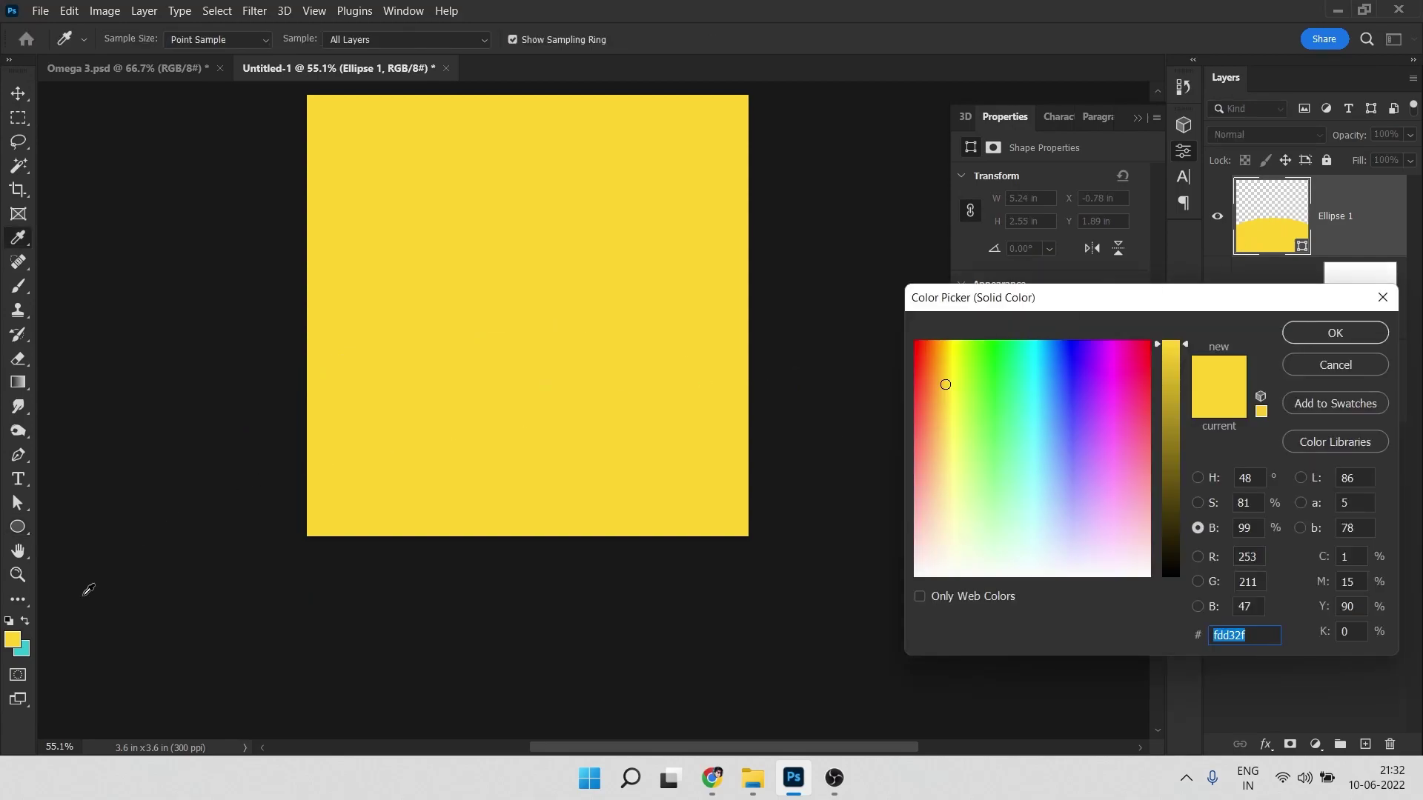
left_click(23, 650)
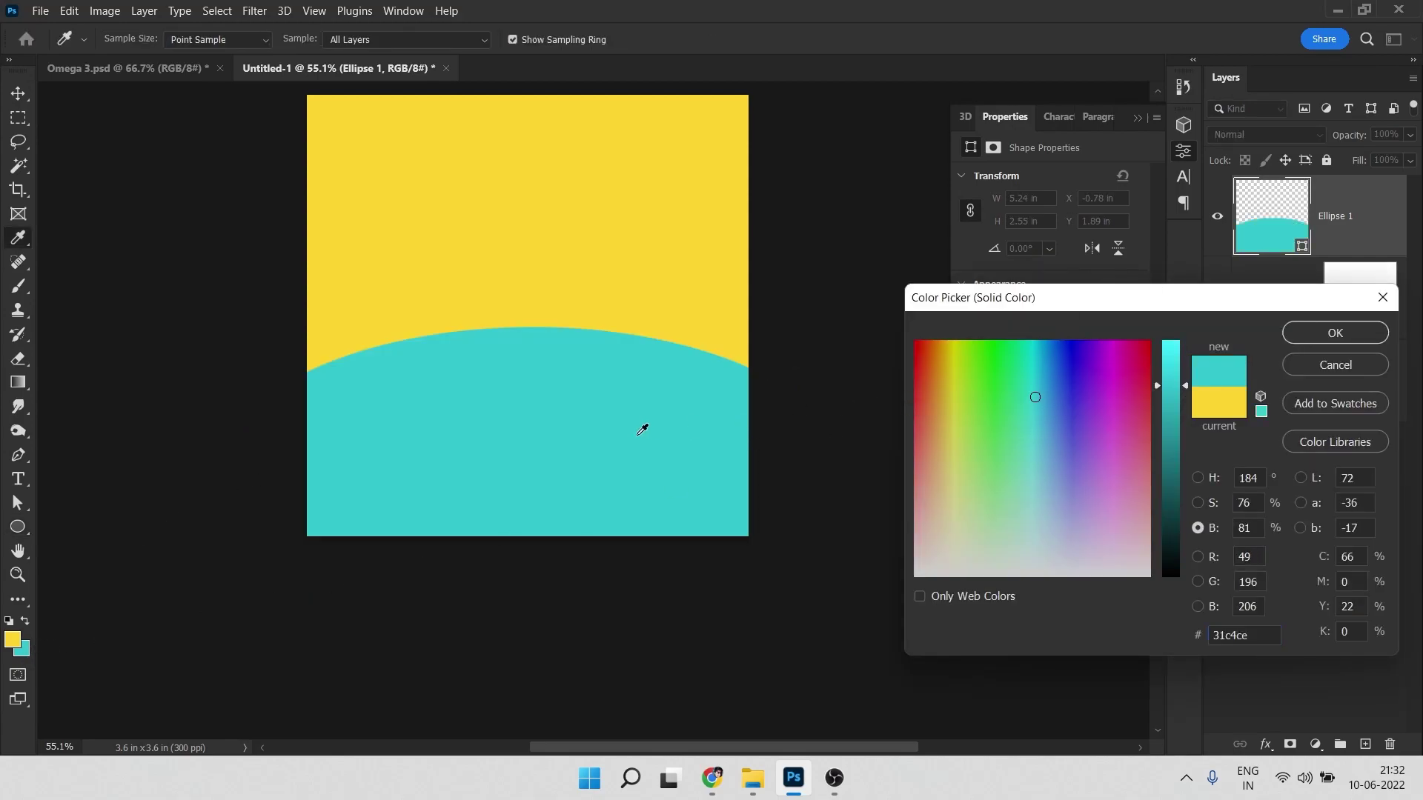
left_click(1334, 333)
key("v")
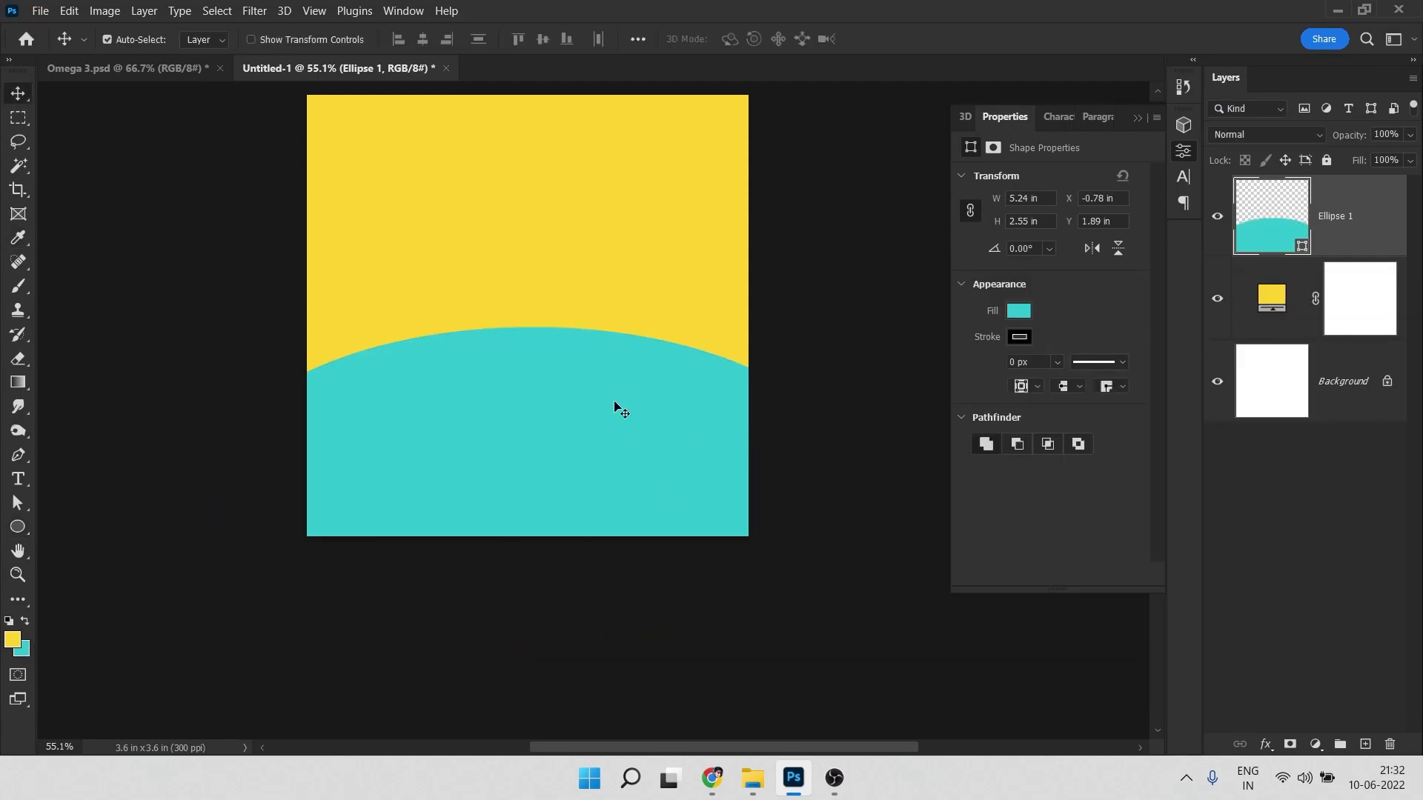
left_click_drag(683, 373, 613, 348)
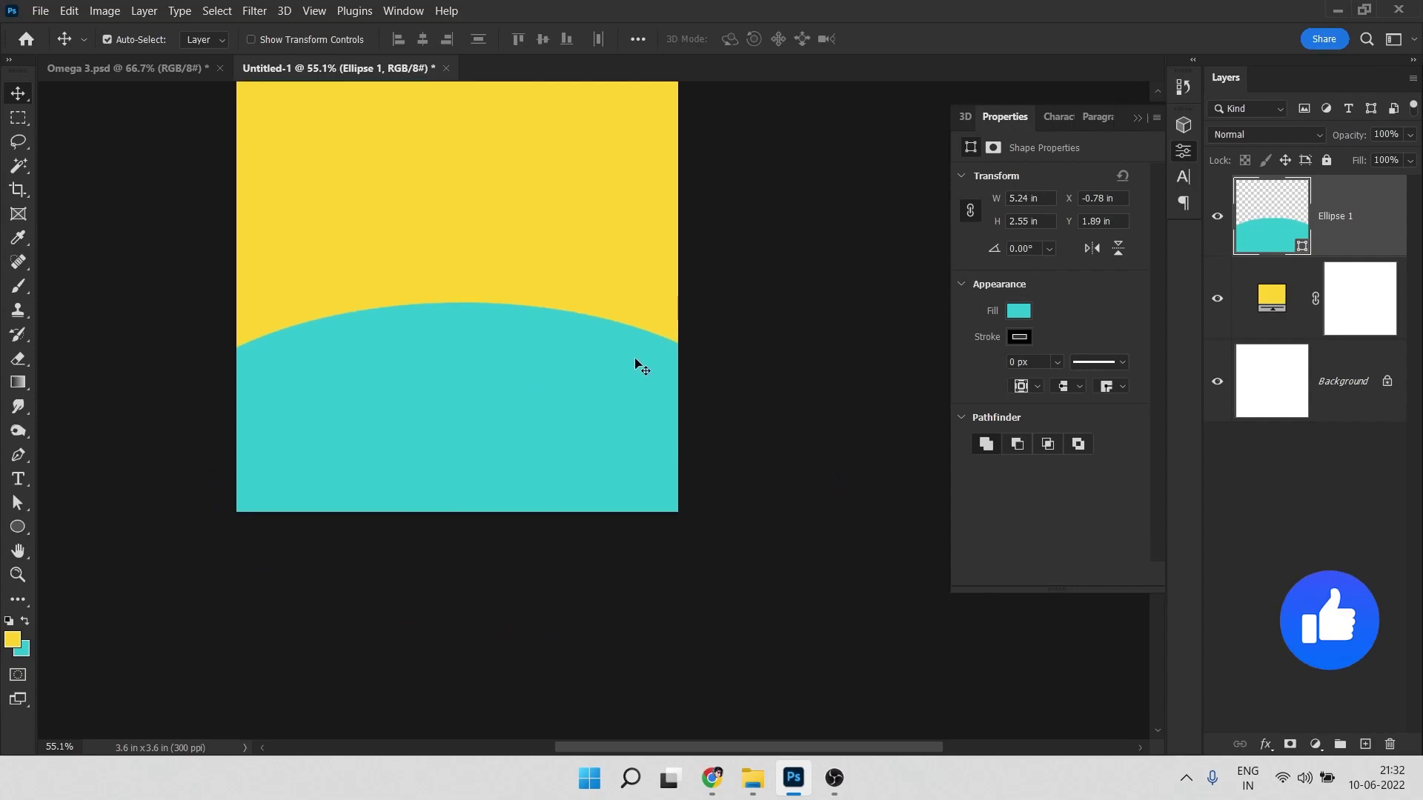
Switch to the Omega 3.psd document and examine the icons beside the health benefit lines
left_click(149, 71)
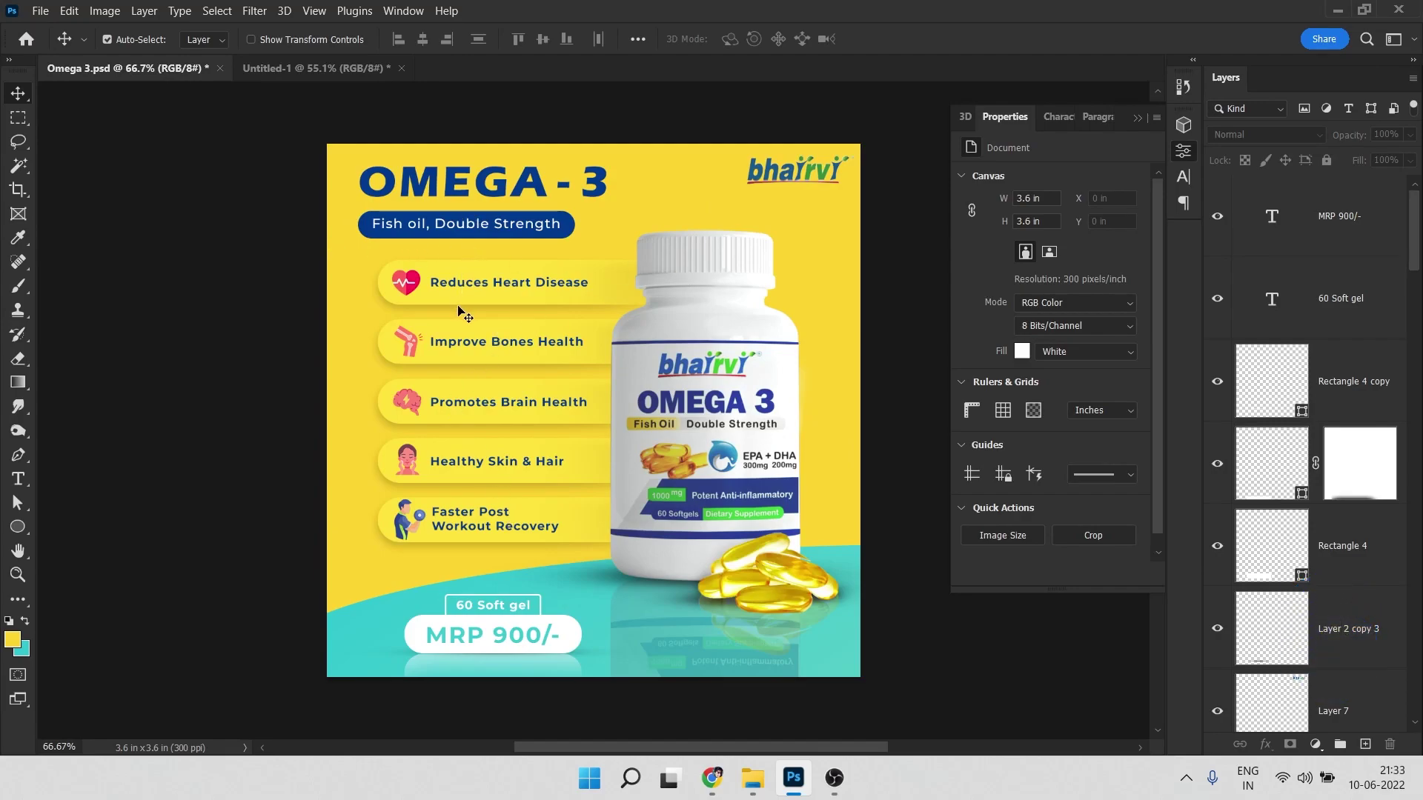
left_click(409, 288)
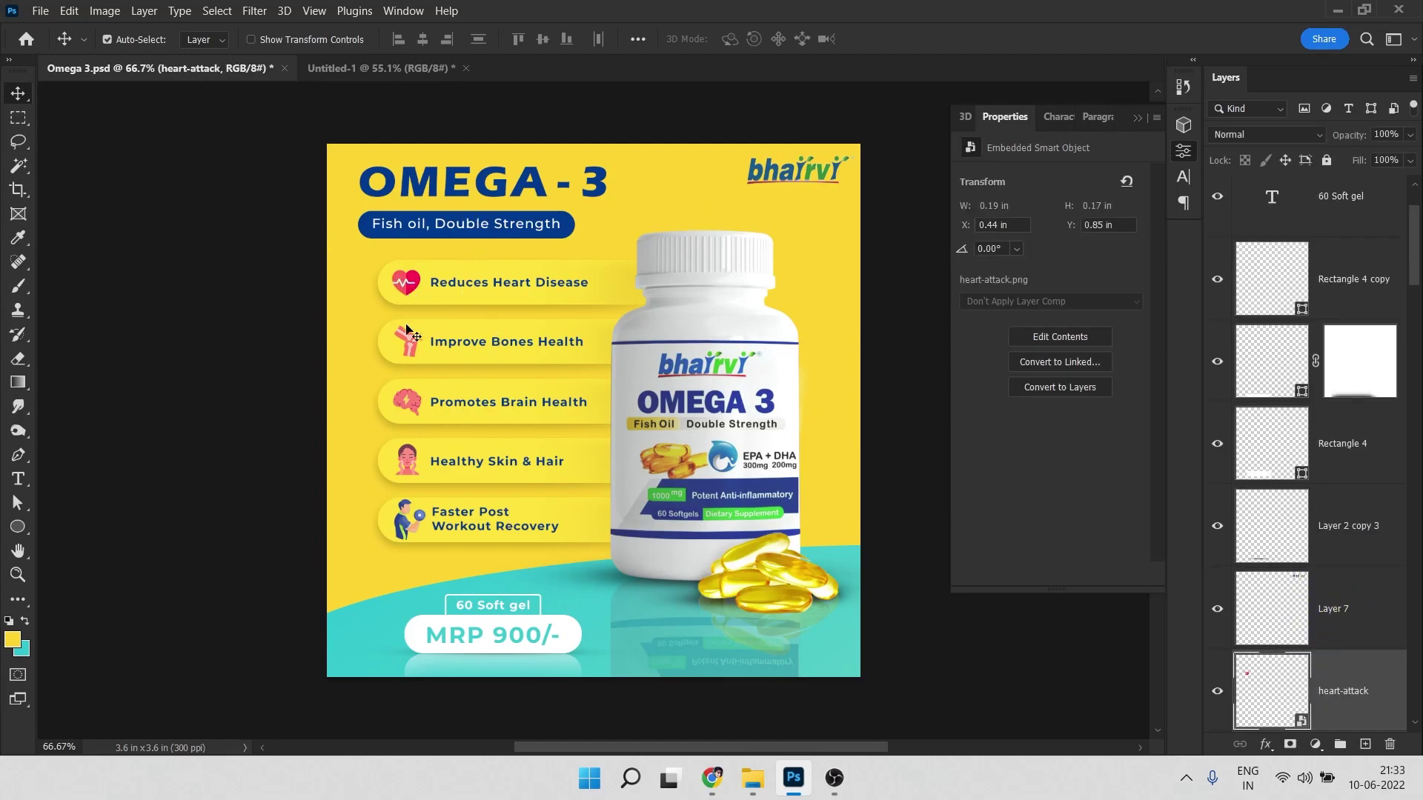
scroll(412, 341, "up", 5)
left_click(507, 348)
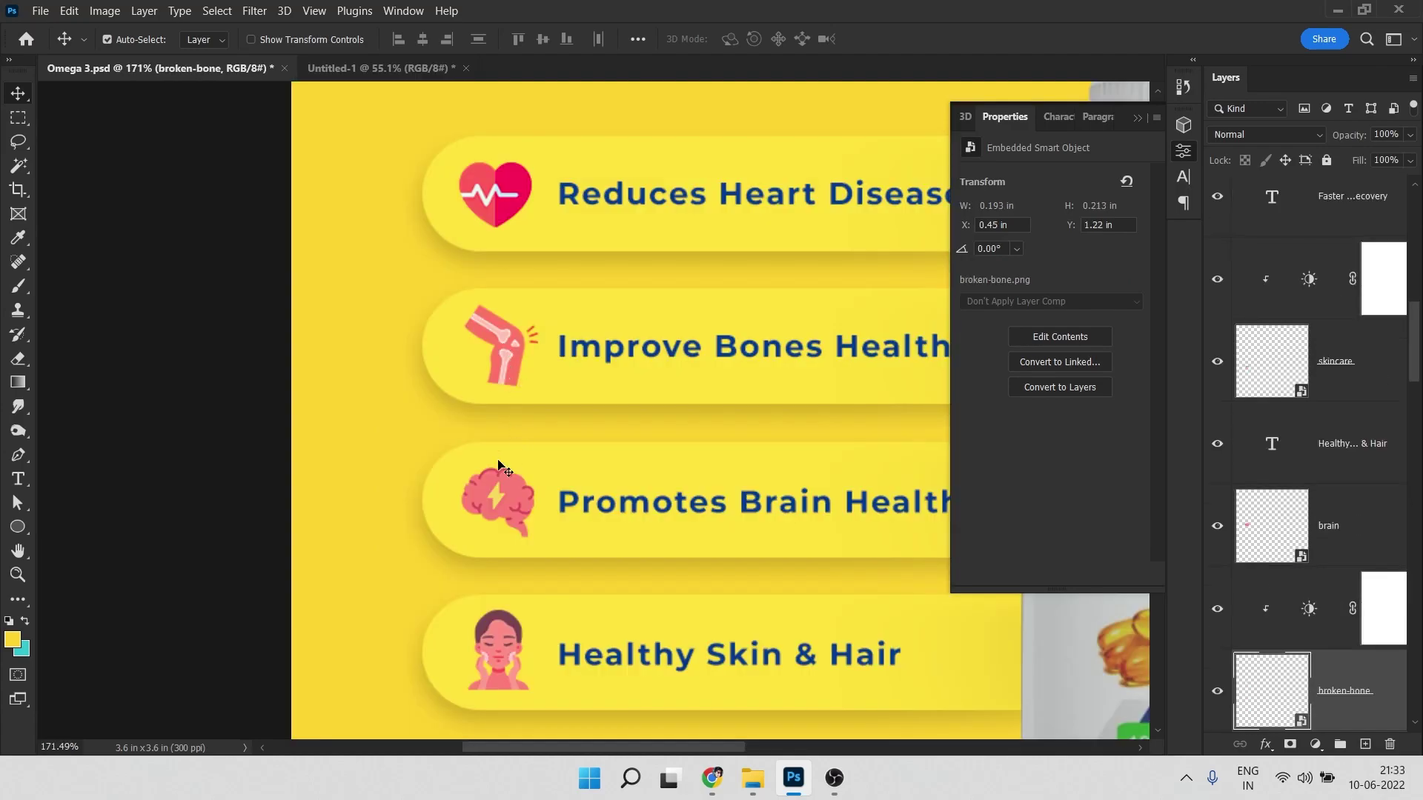
scroll(518, 563, "down", 3)
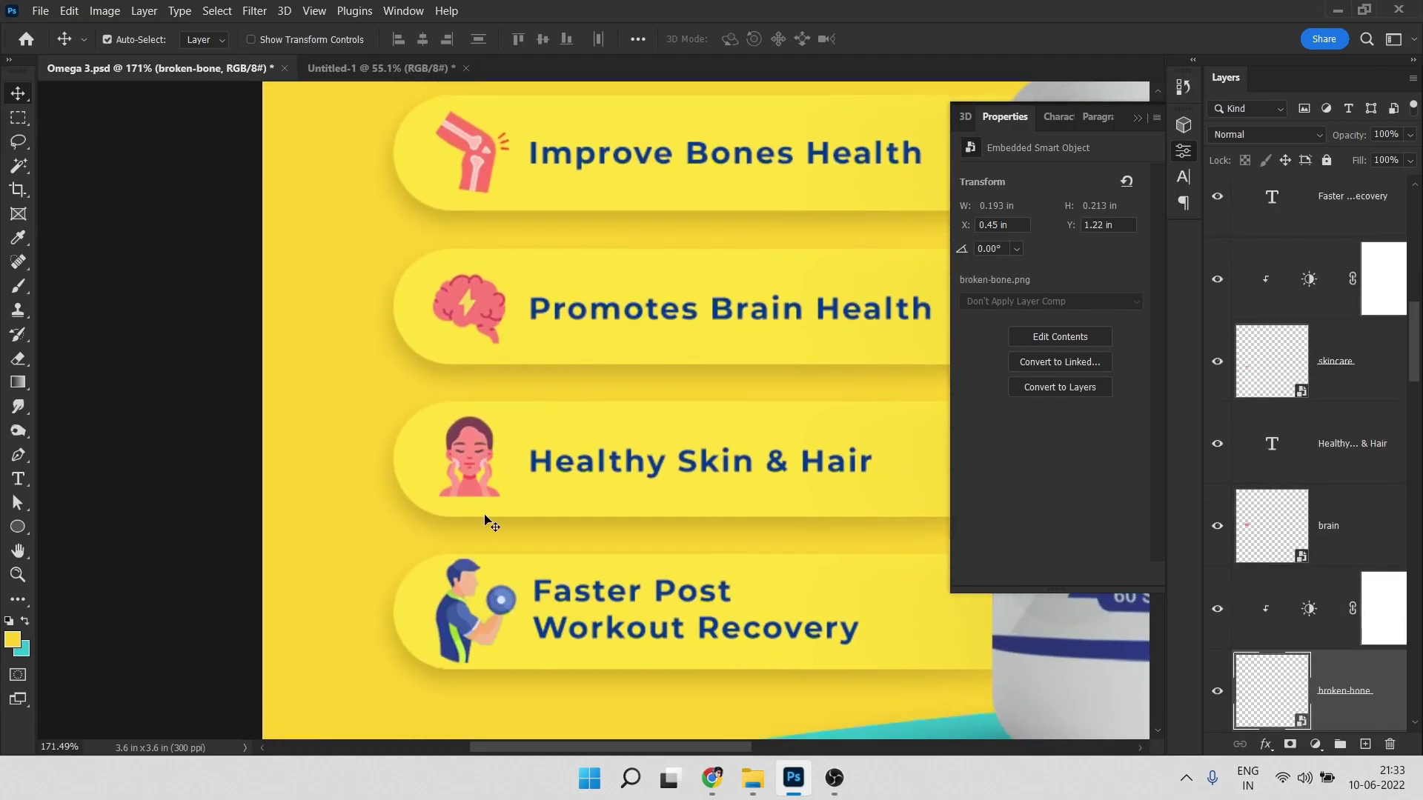
key("alt+Tab")
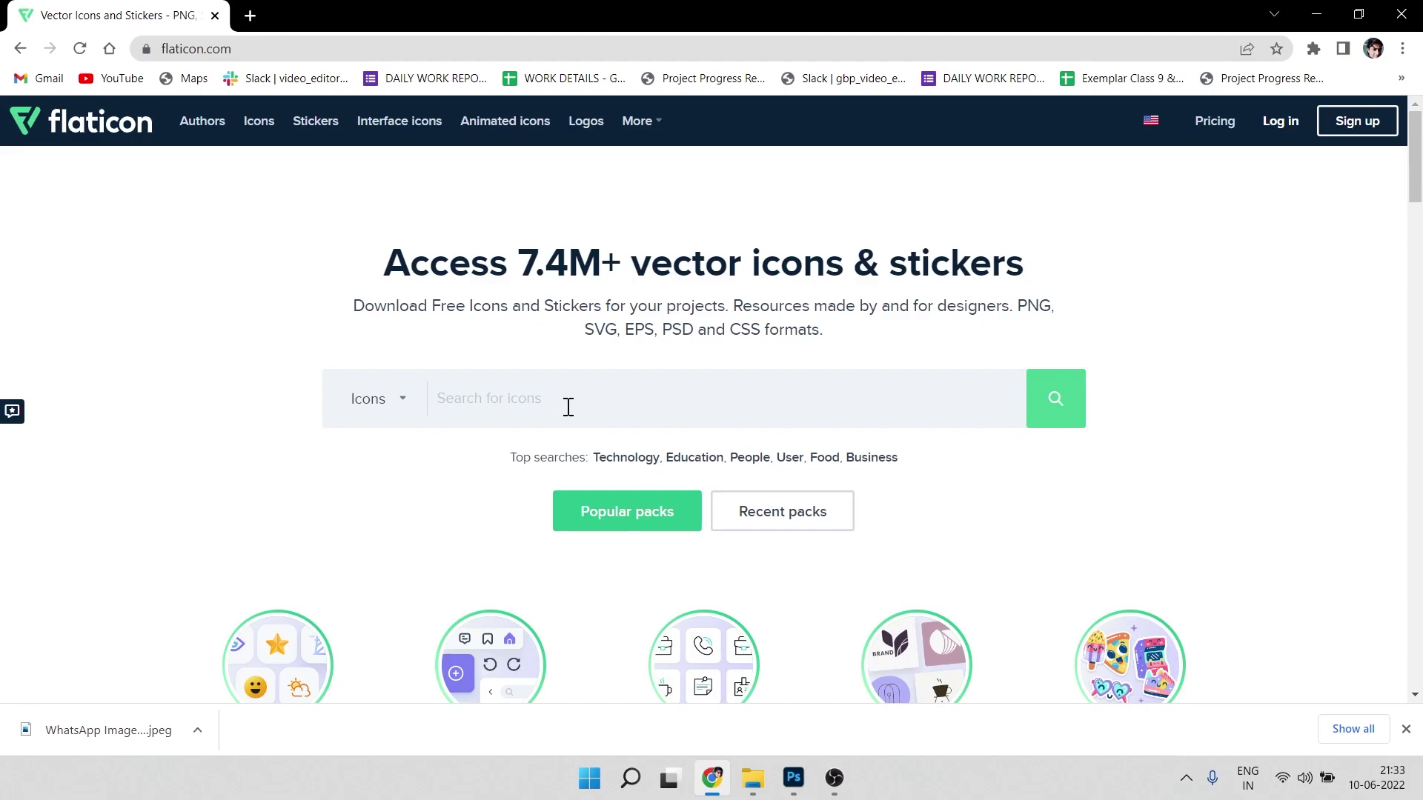
key("alt+Tab")
left_click_drag(547, 246, 449, 448)
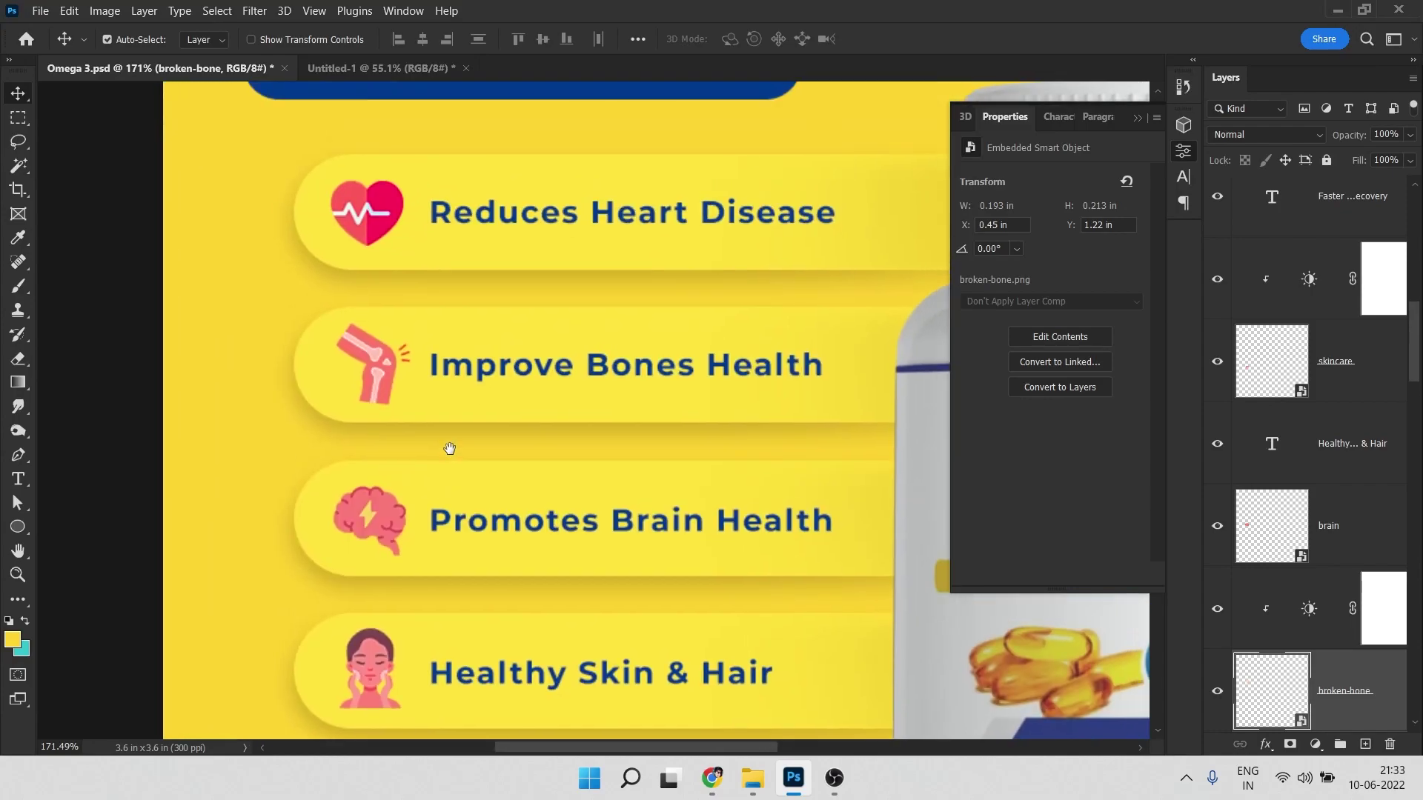
Select the word "Heart" in the "Reduces Heart Disease" text
double_click(509, 215)
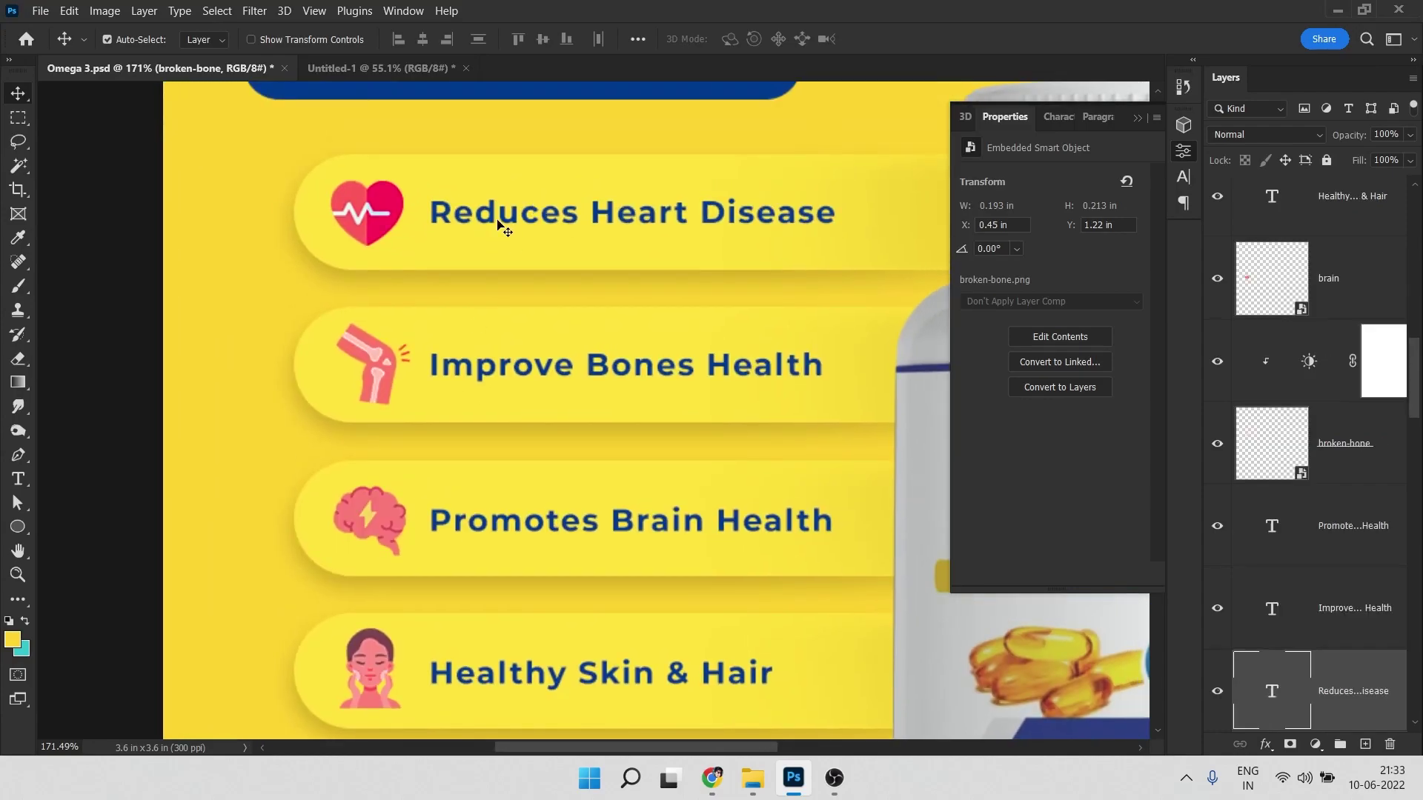
left_click(578, 219)
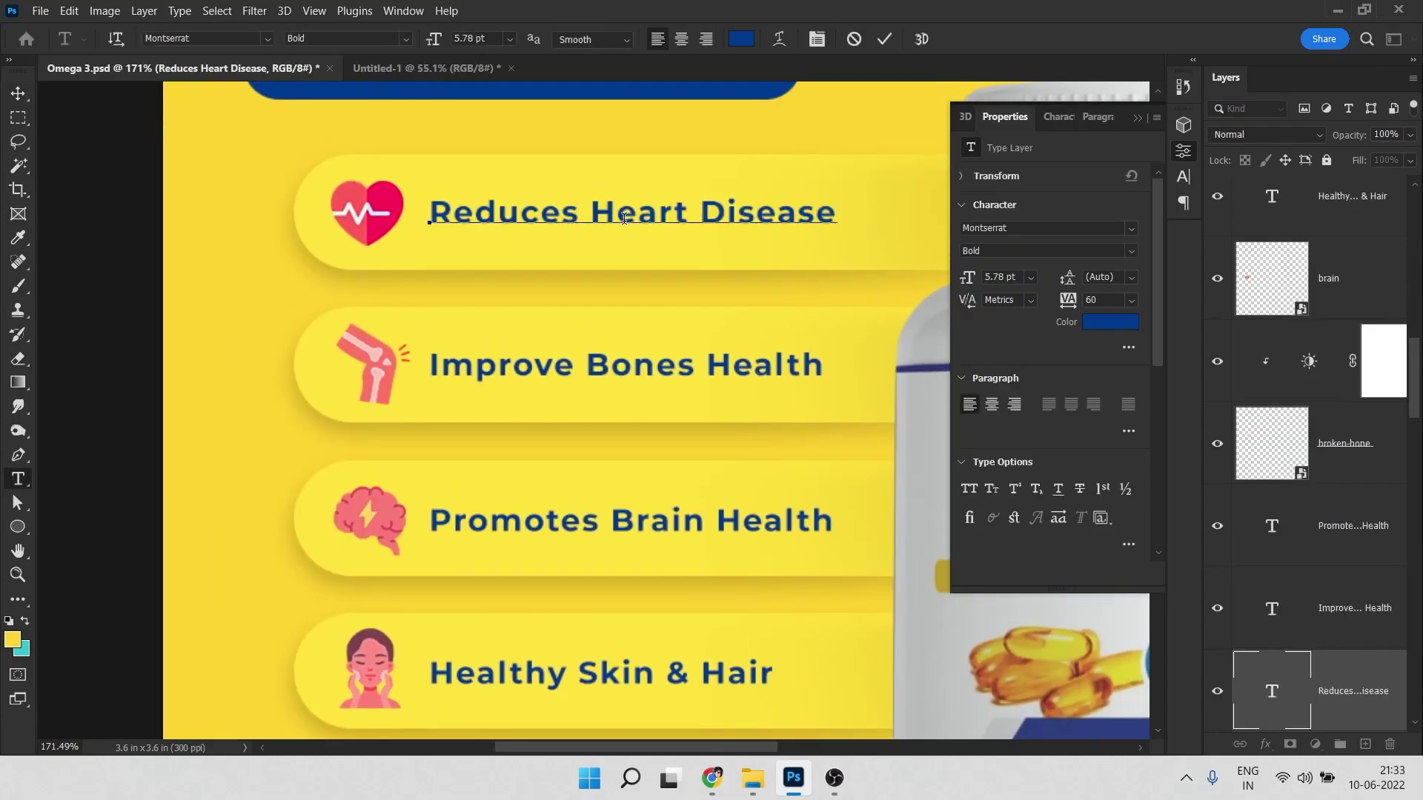
left_click_drag(590, 215, 691, 215)
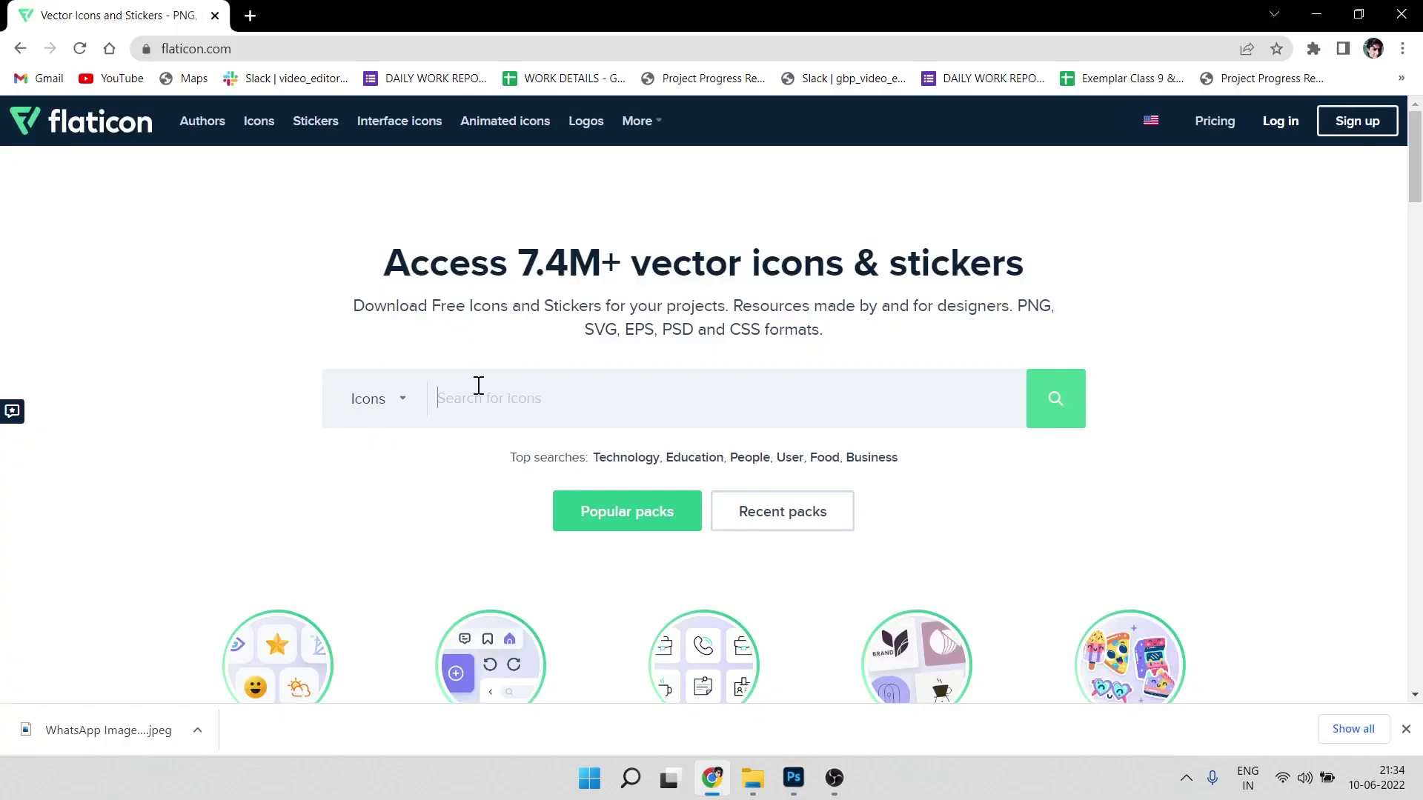
Search Flaticon in Chrome for "heart" and download the red Heart Attack icon as a PNG
type("heart")
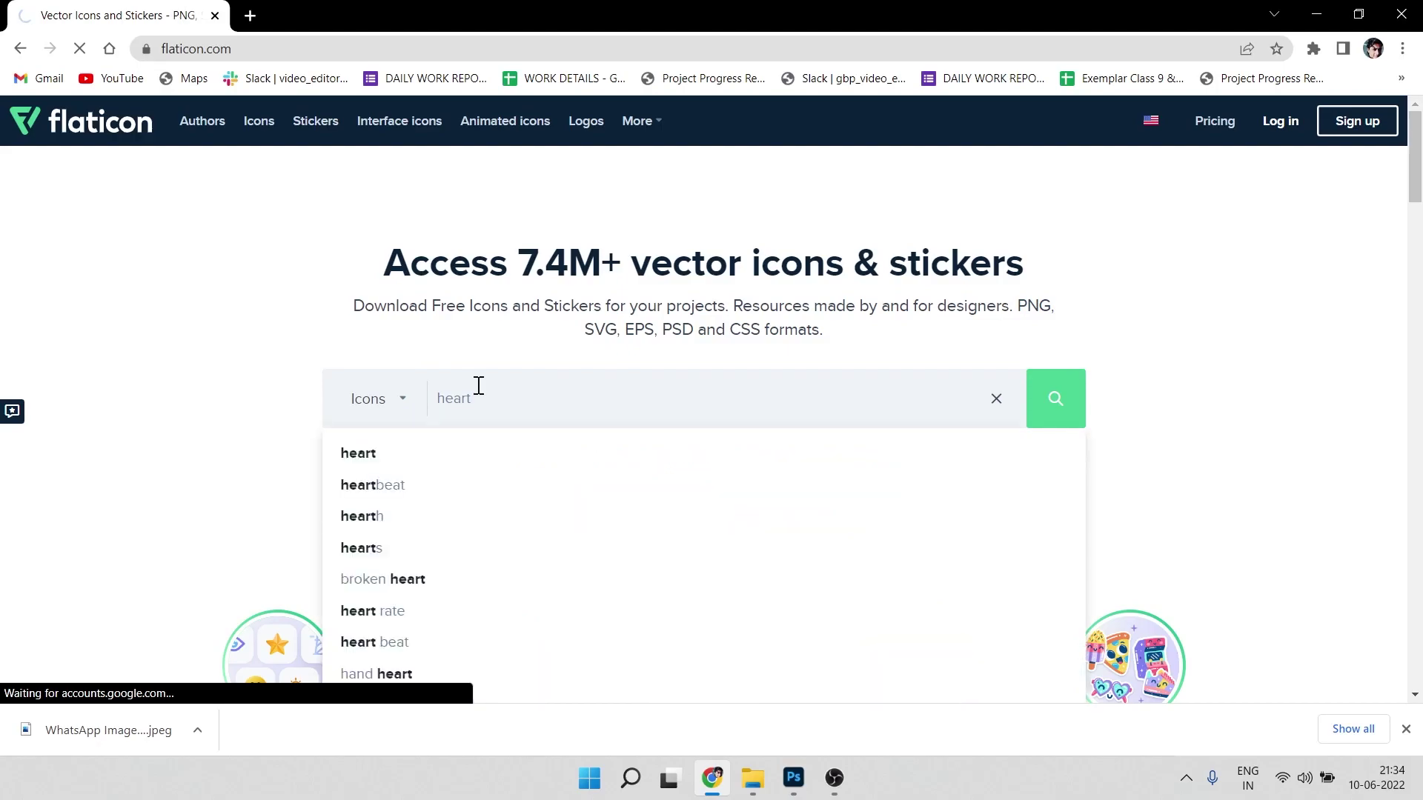
key("Return")
scroll(733, 416, "down", 3)
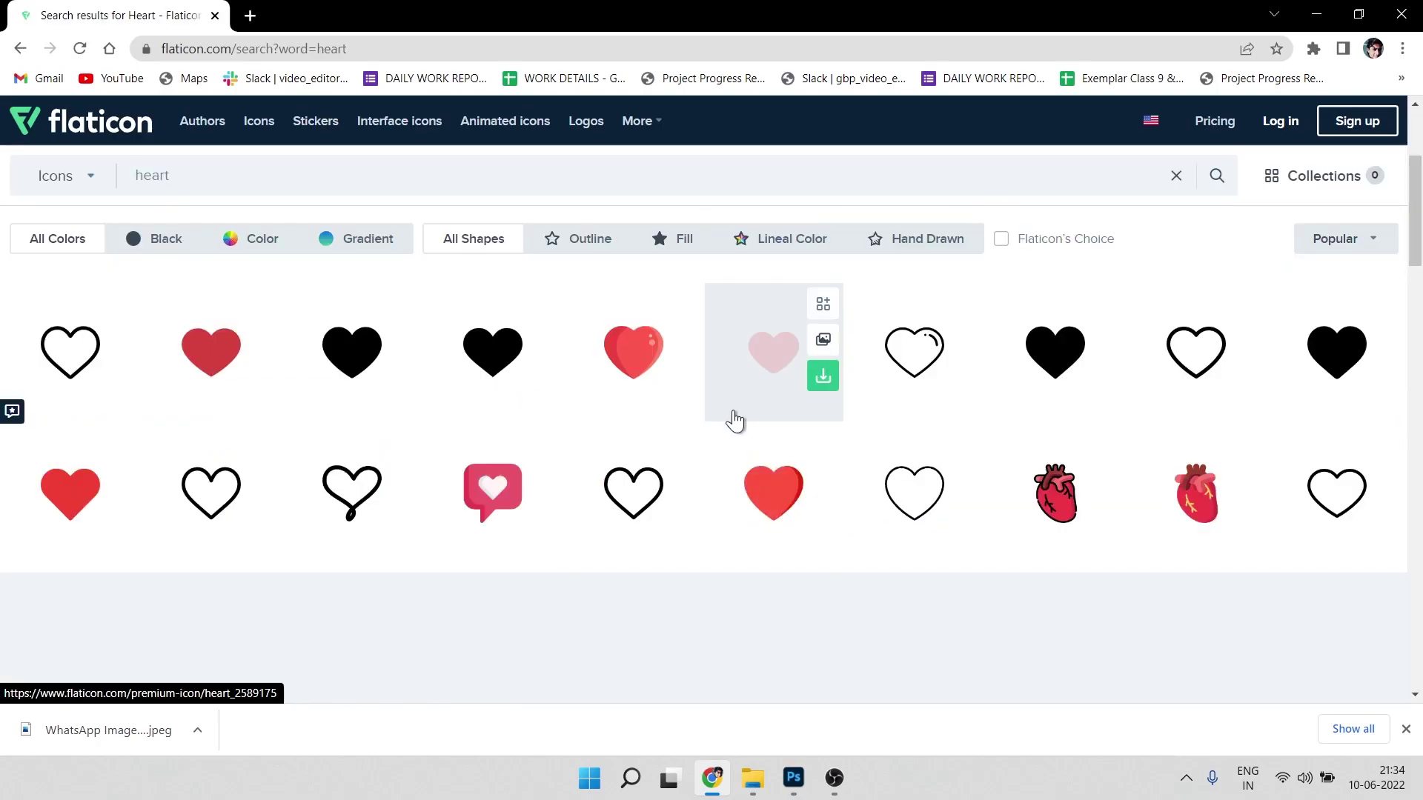
scroll(871, 432, "down", 4)
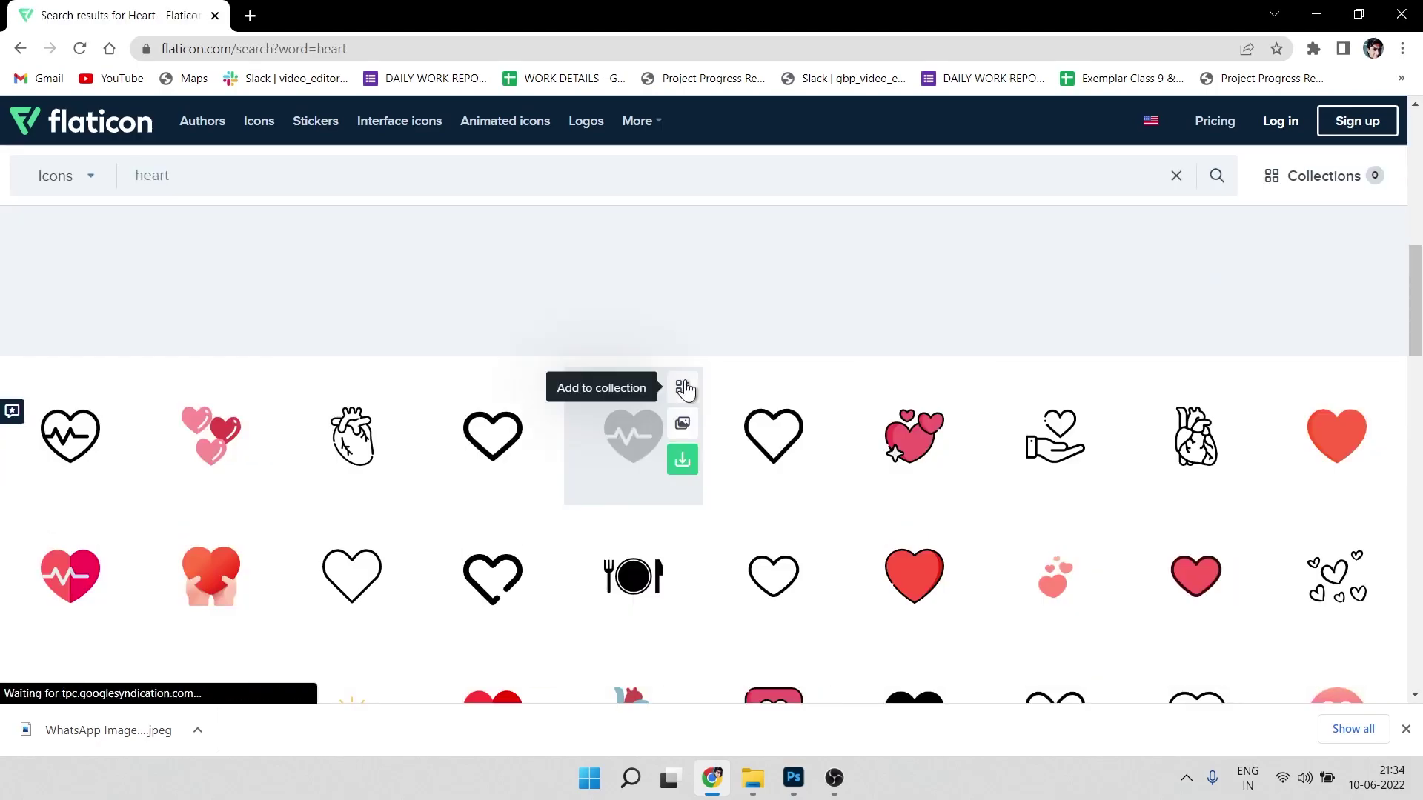
scroll(136, 393, "down", 3)
left_click(72, 342)
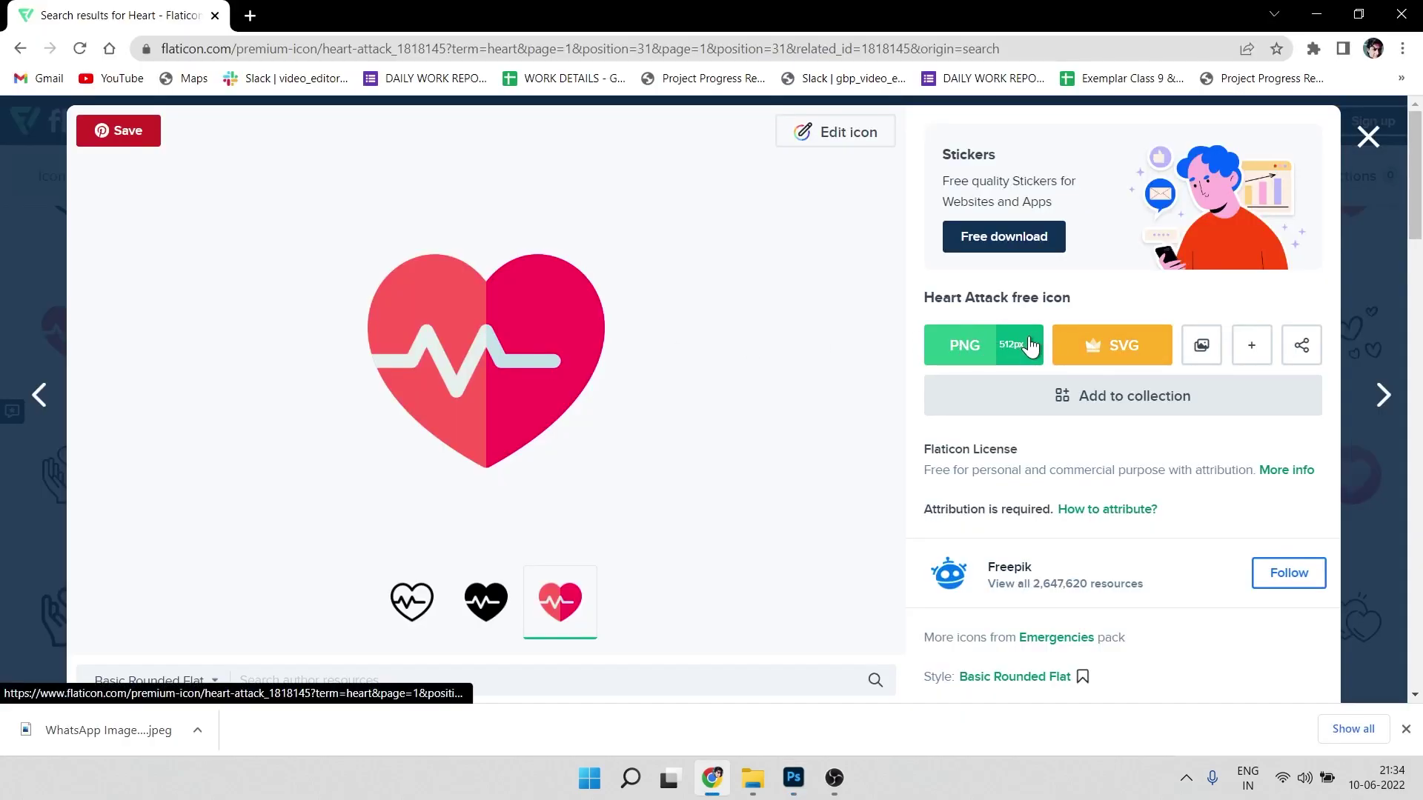
left_click(955, 345)
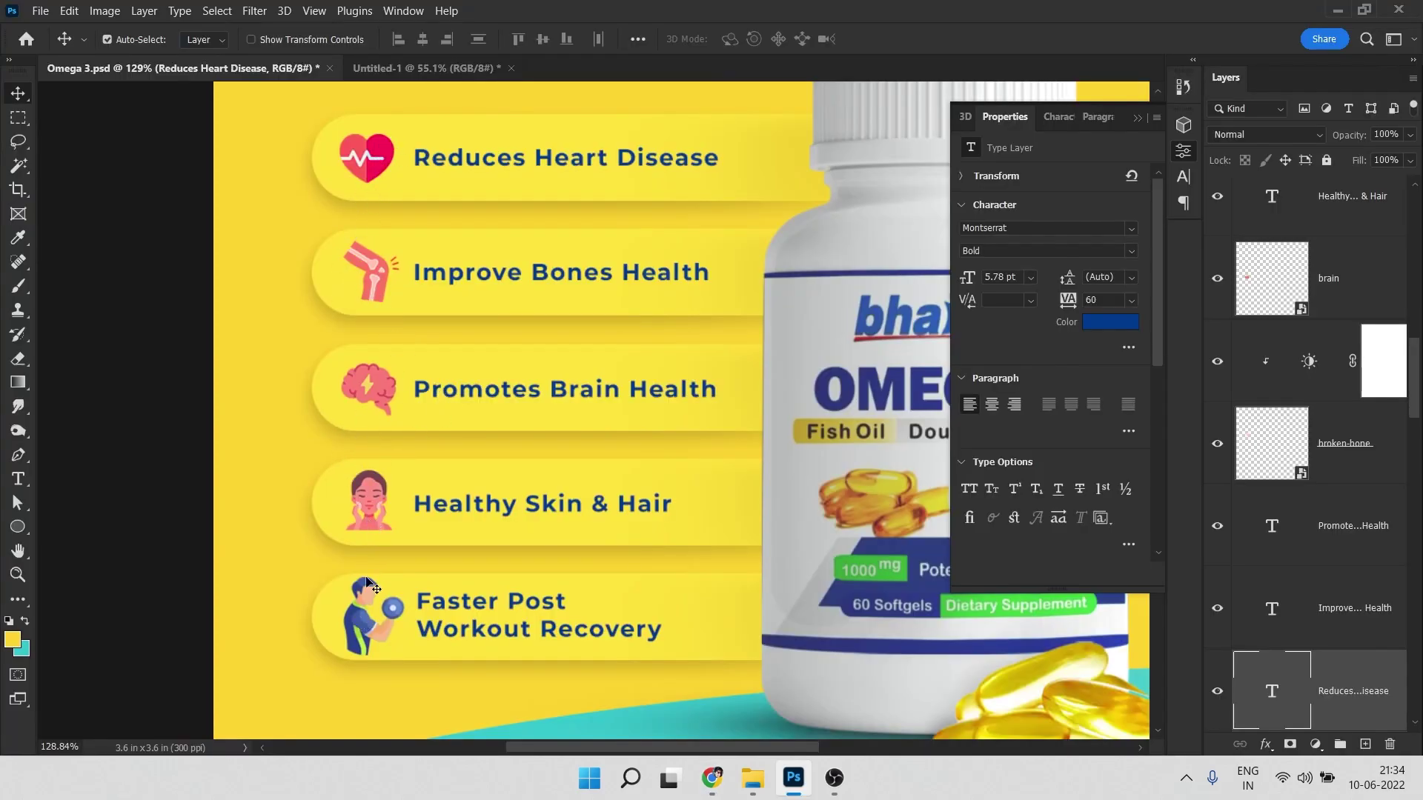
Back in Photoshop, select the word "Bones" in the "Improve Bones Health" text as a search term
left_click_drag(367, 191, 385, 193)
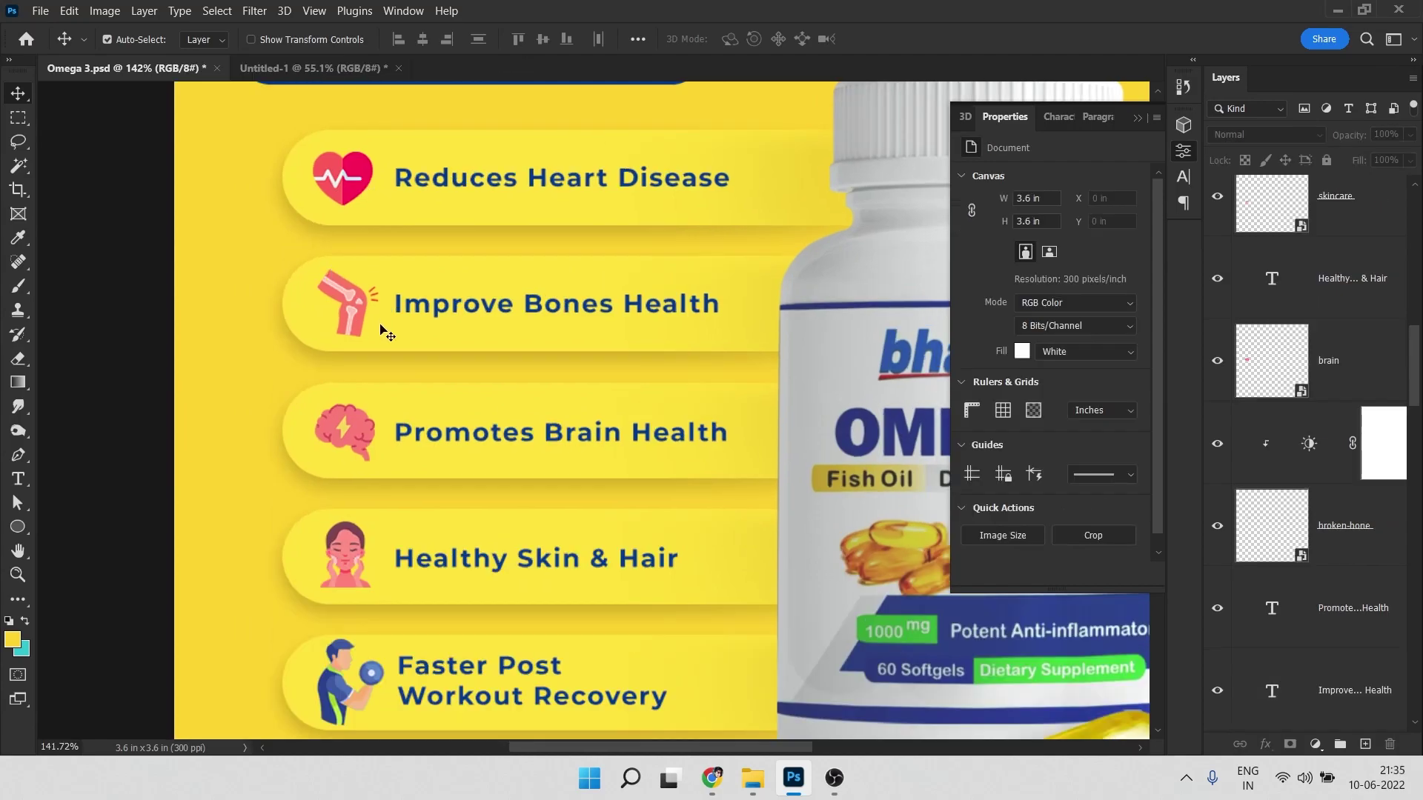
double_click(457, 313)
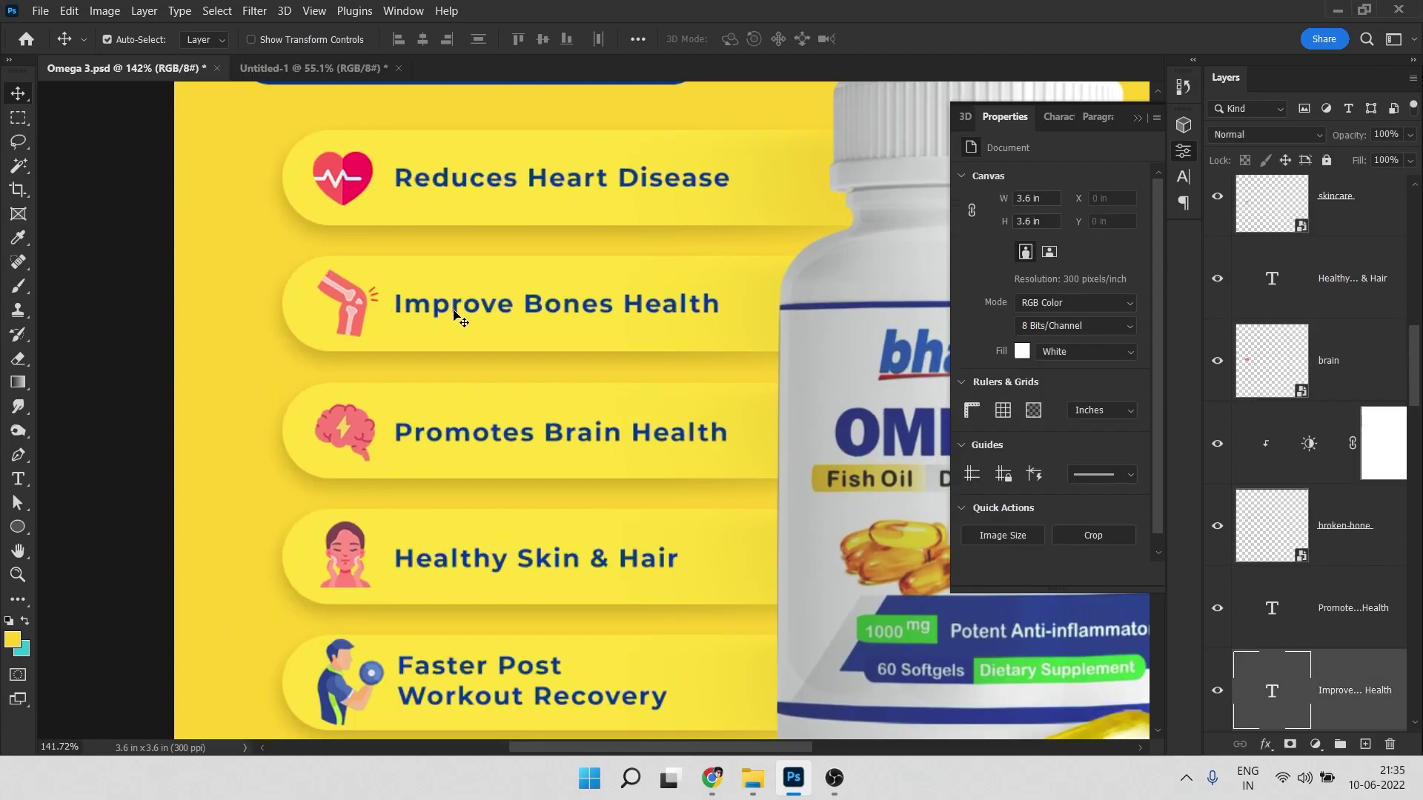
left_click(543, 310)
left_click_drag(524, 308, 612, 313)
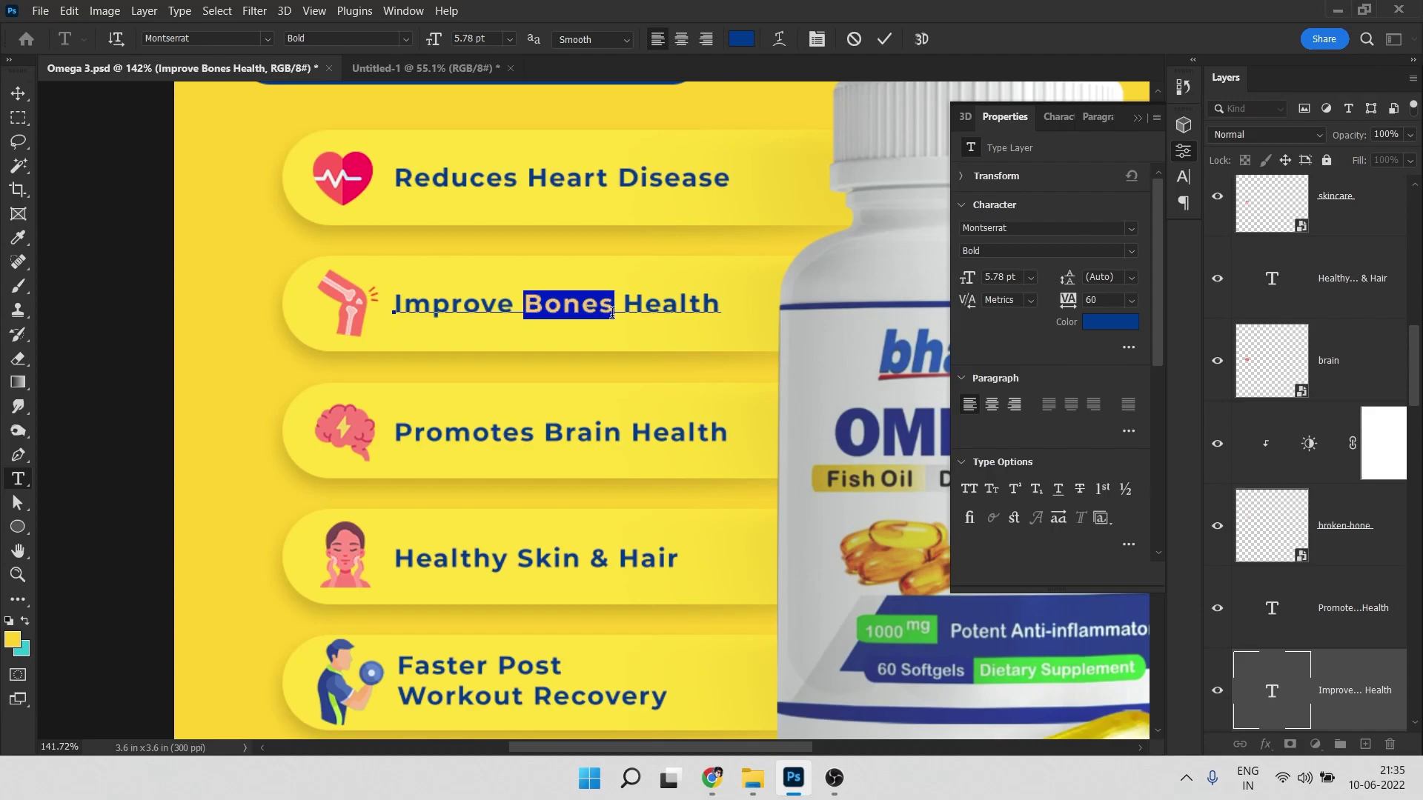
Search Flaticon in Chrome for "Bones" and close the pop-up window
key("alt+Tab")
left_click_drag(270, 180, 6, 196)
key("ctrl+v")
key("Return")
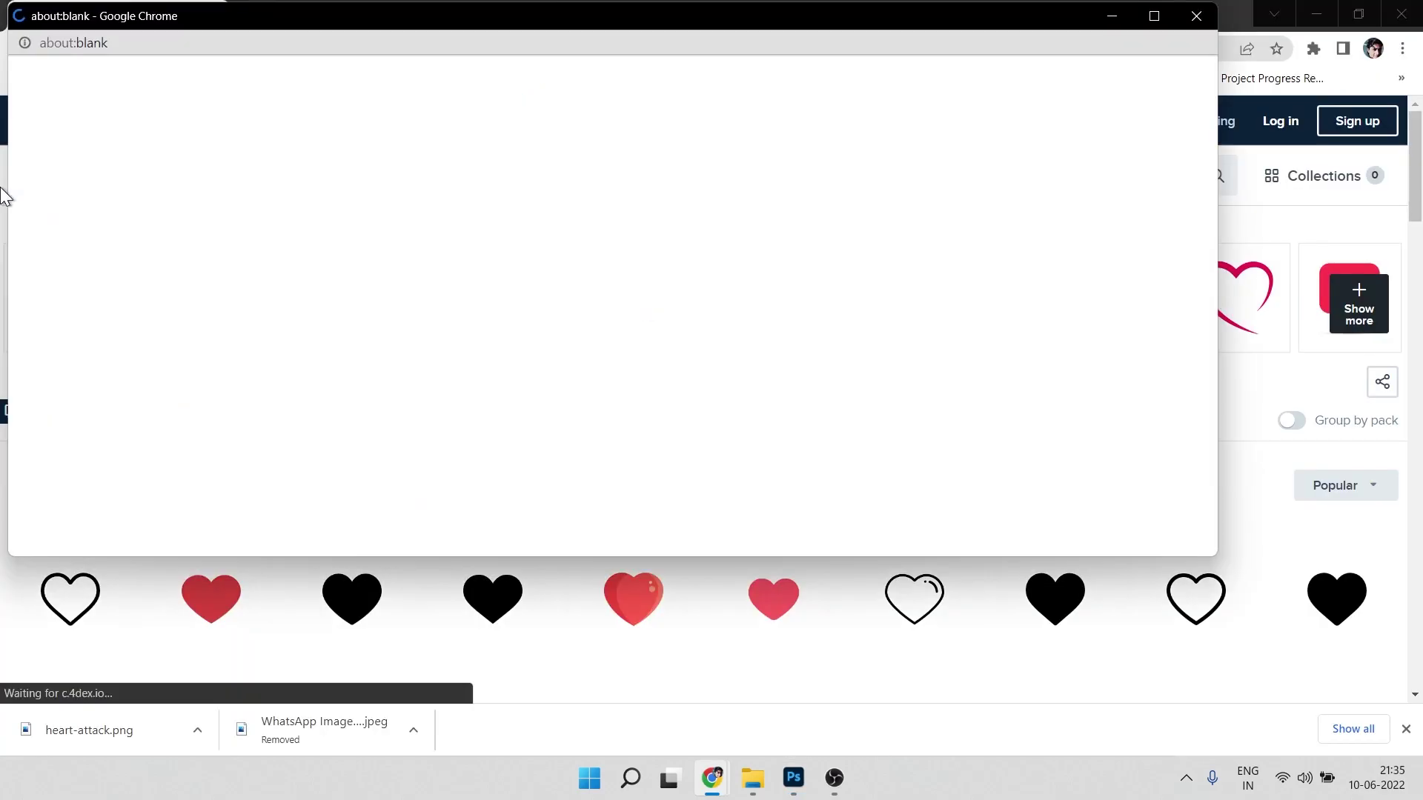
left_click(1196, 15)
Browse the bone icons, open the Pain In Joints icon and look through its related bone icons
scroll(444, 459, "down", 6)
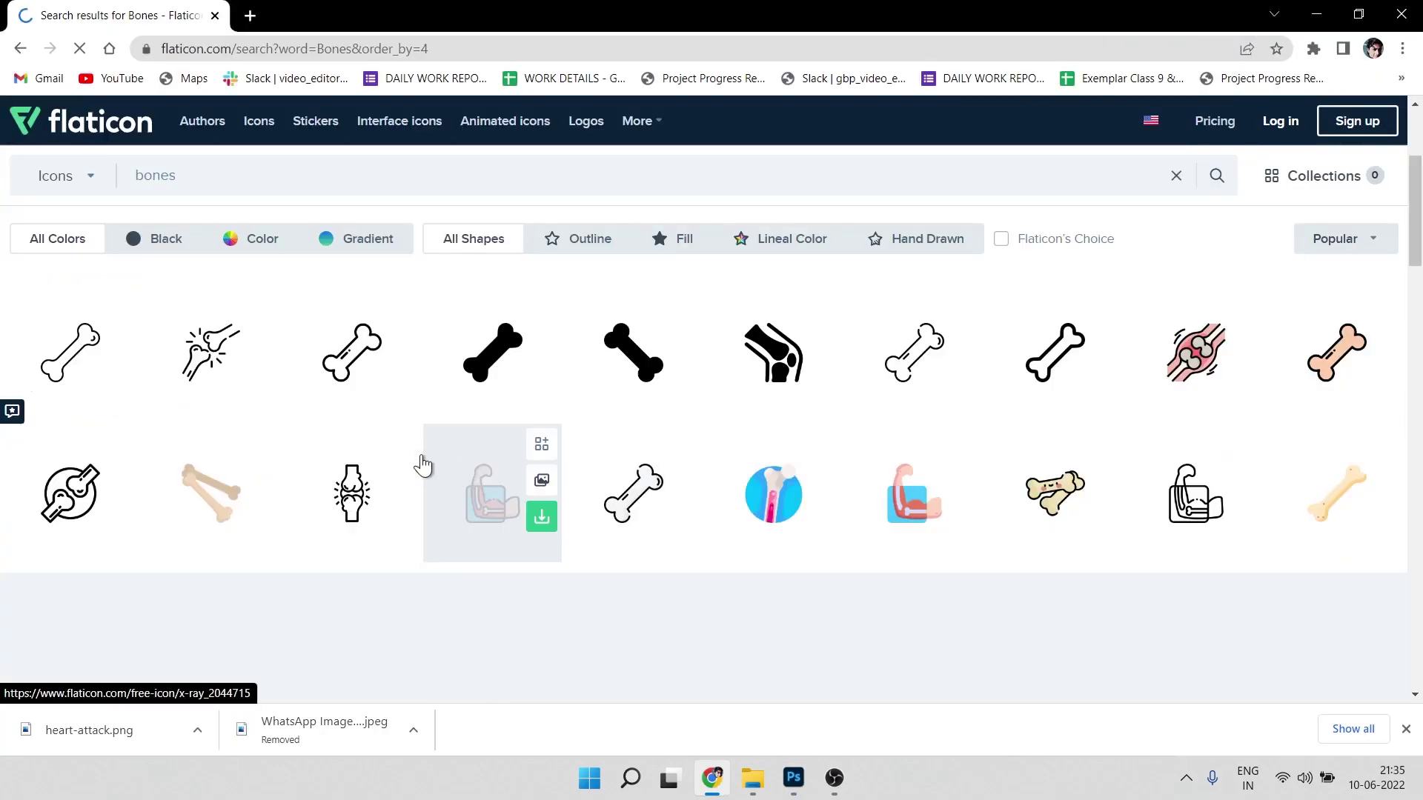
scroll(680, 437, "up", 1)
scroll(451, 439, "down", 4)
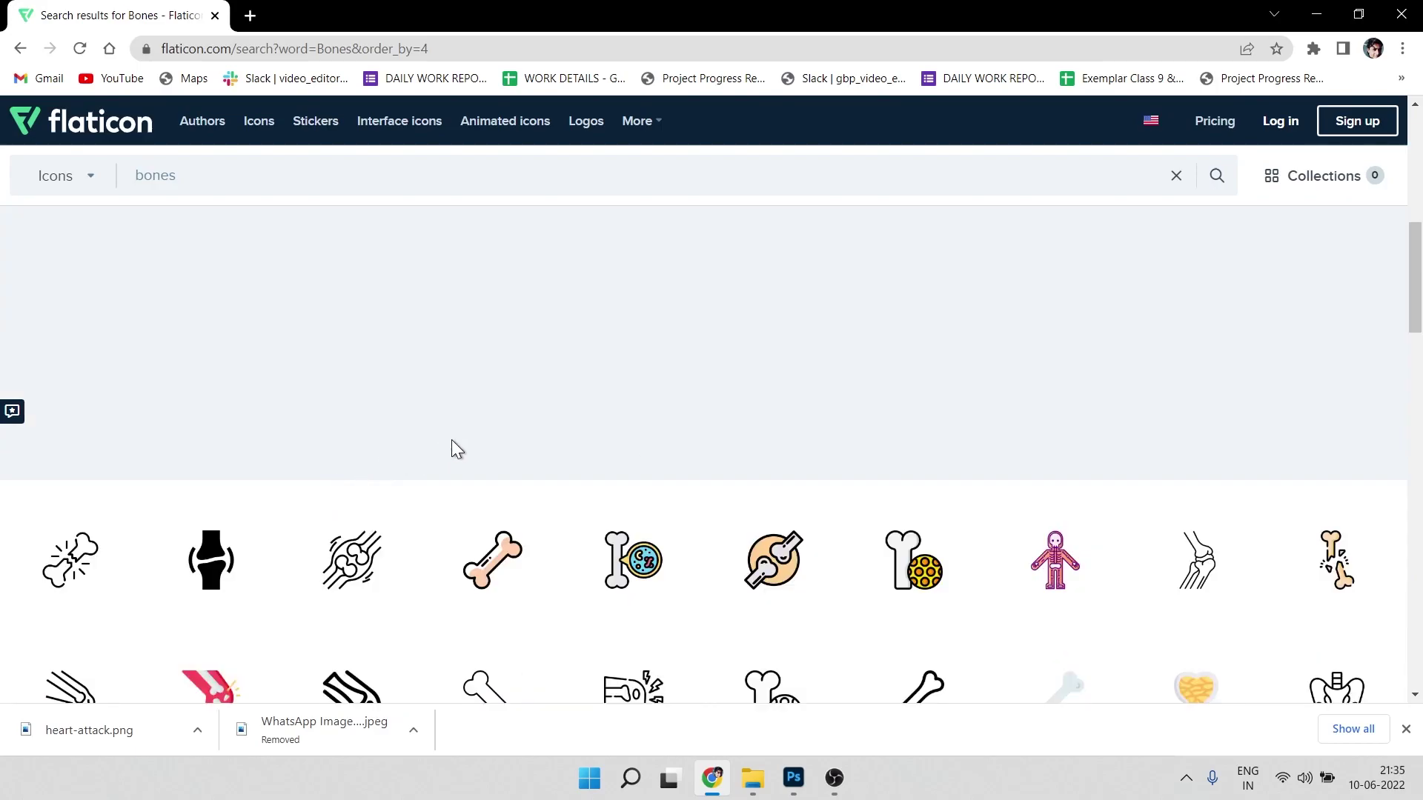
scroll(519, 407, "down", 7)
scroll(889, 333, "up", 5)
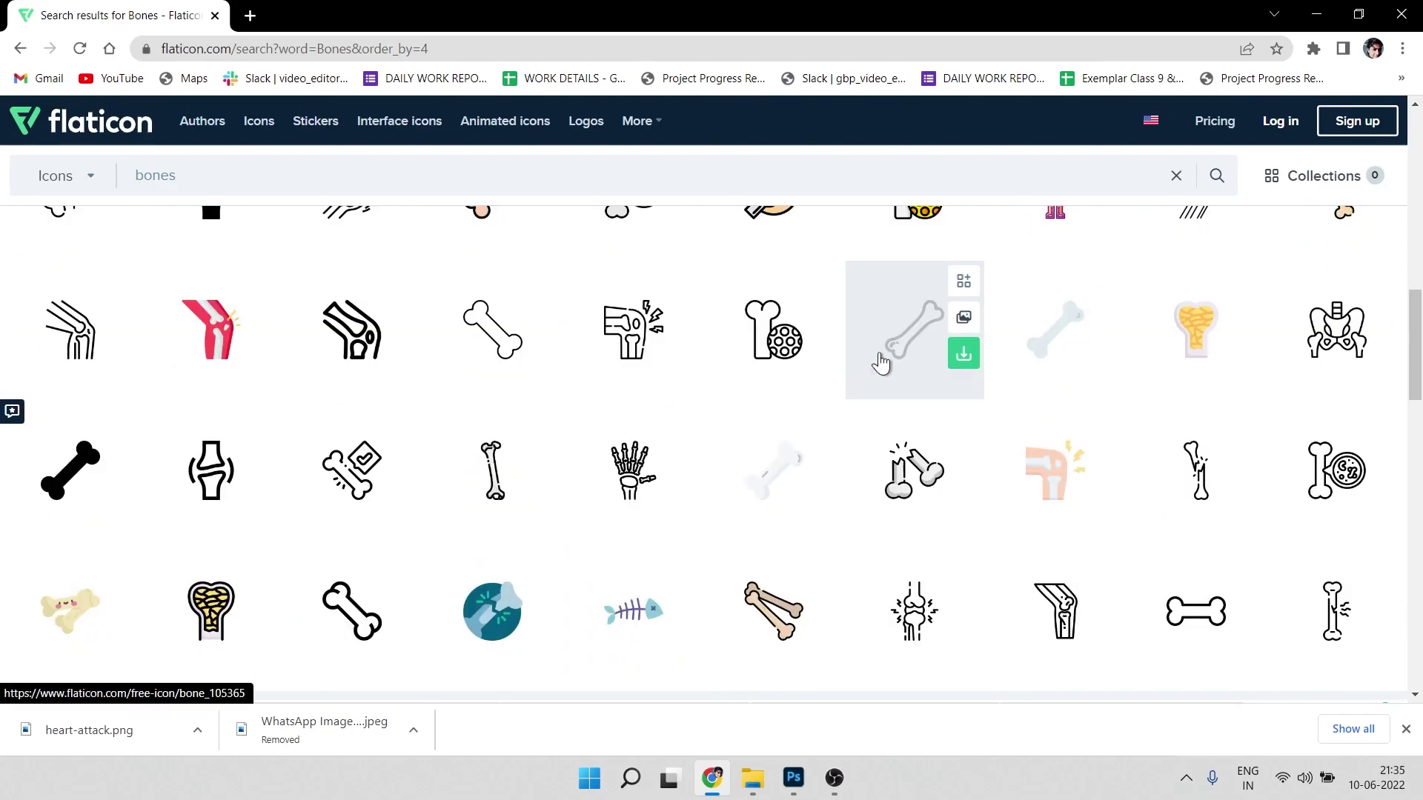
left_click(1045, 485)
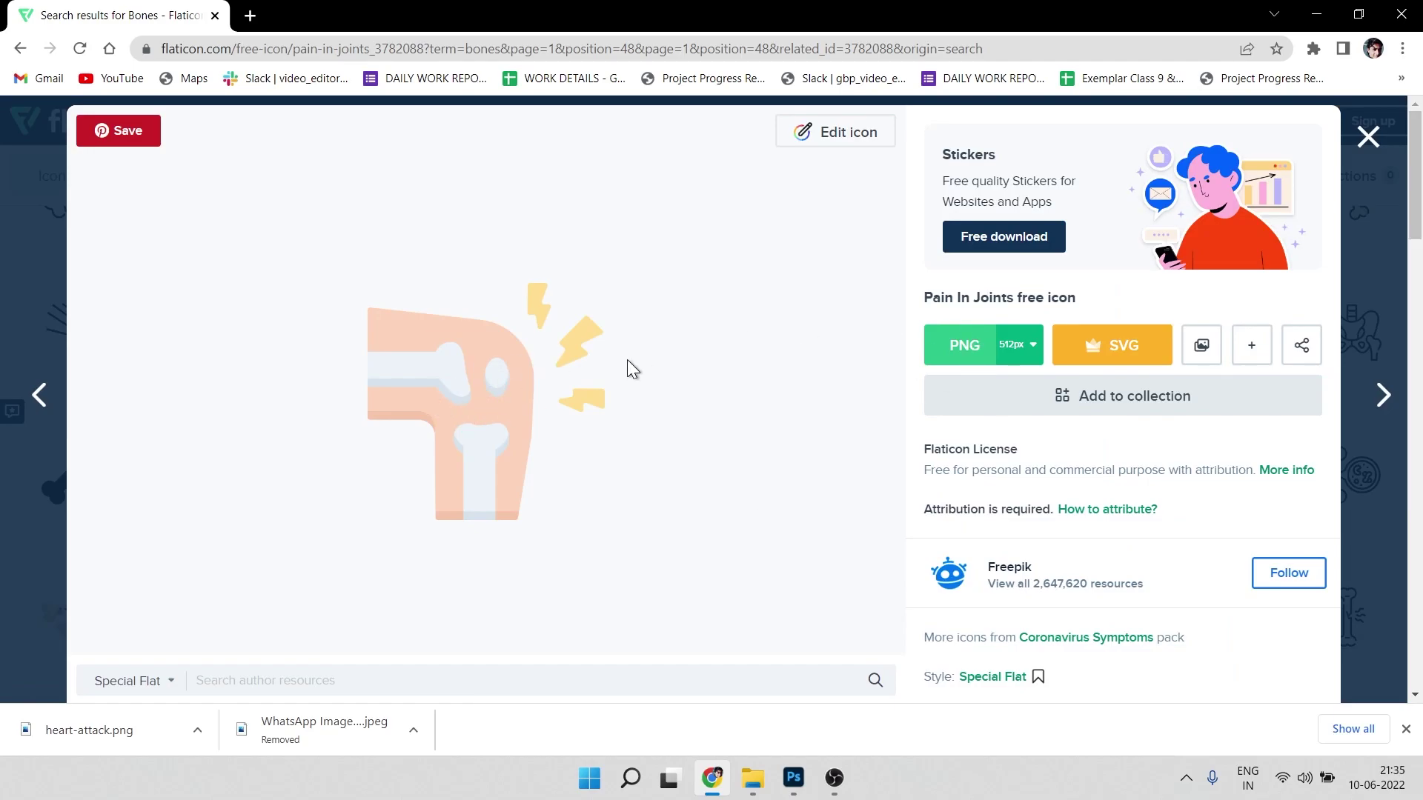
scroll(627, 359, "down", 8)
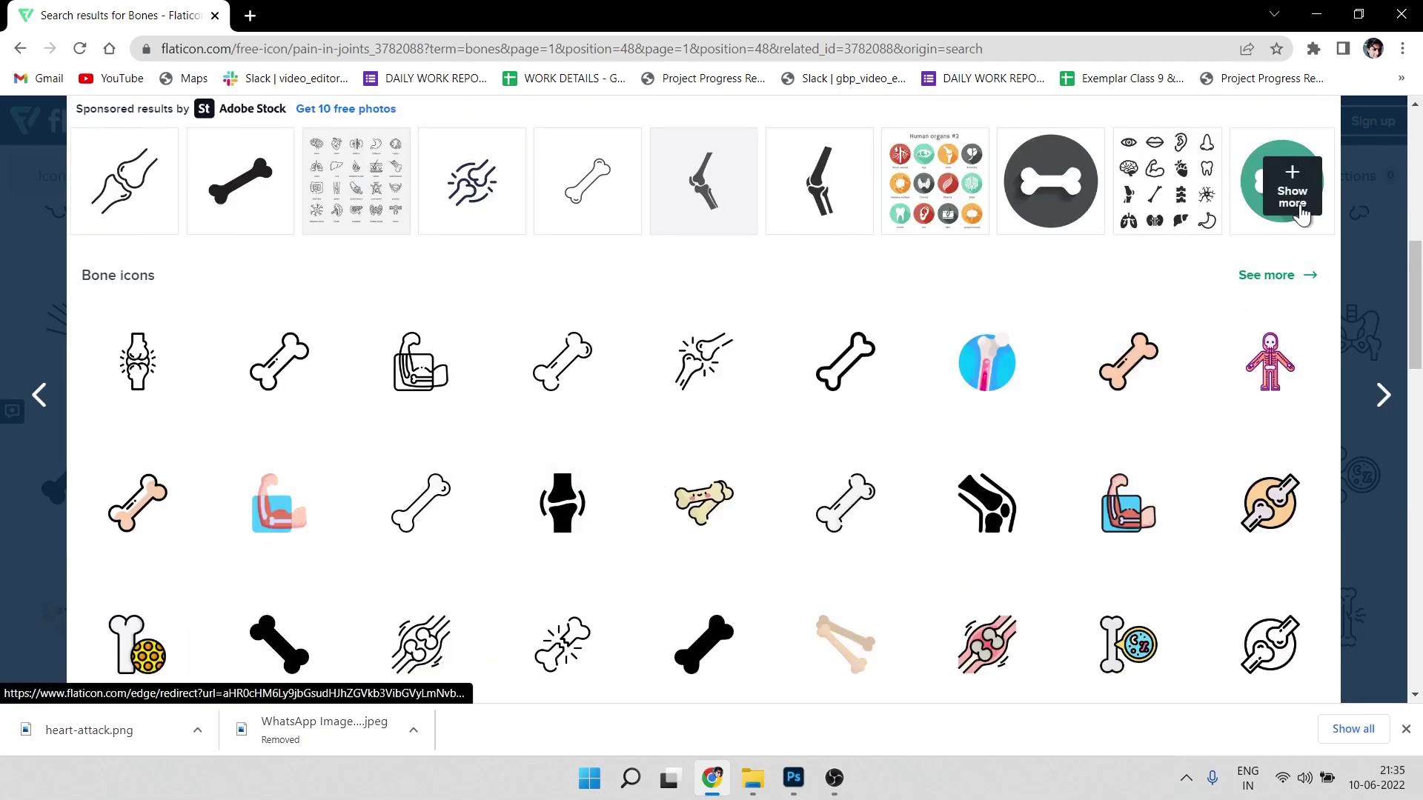
Return to Omega 3.psd in Photoshop, select the heart-attack icon and examine the icon list up close
key("alt+Tab")
scroll(326, 136, "down", 2)
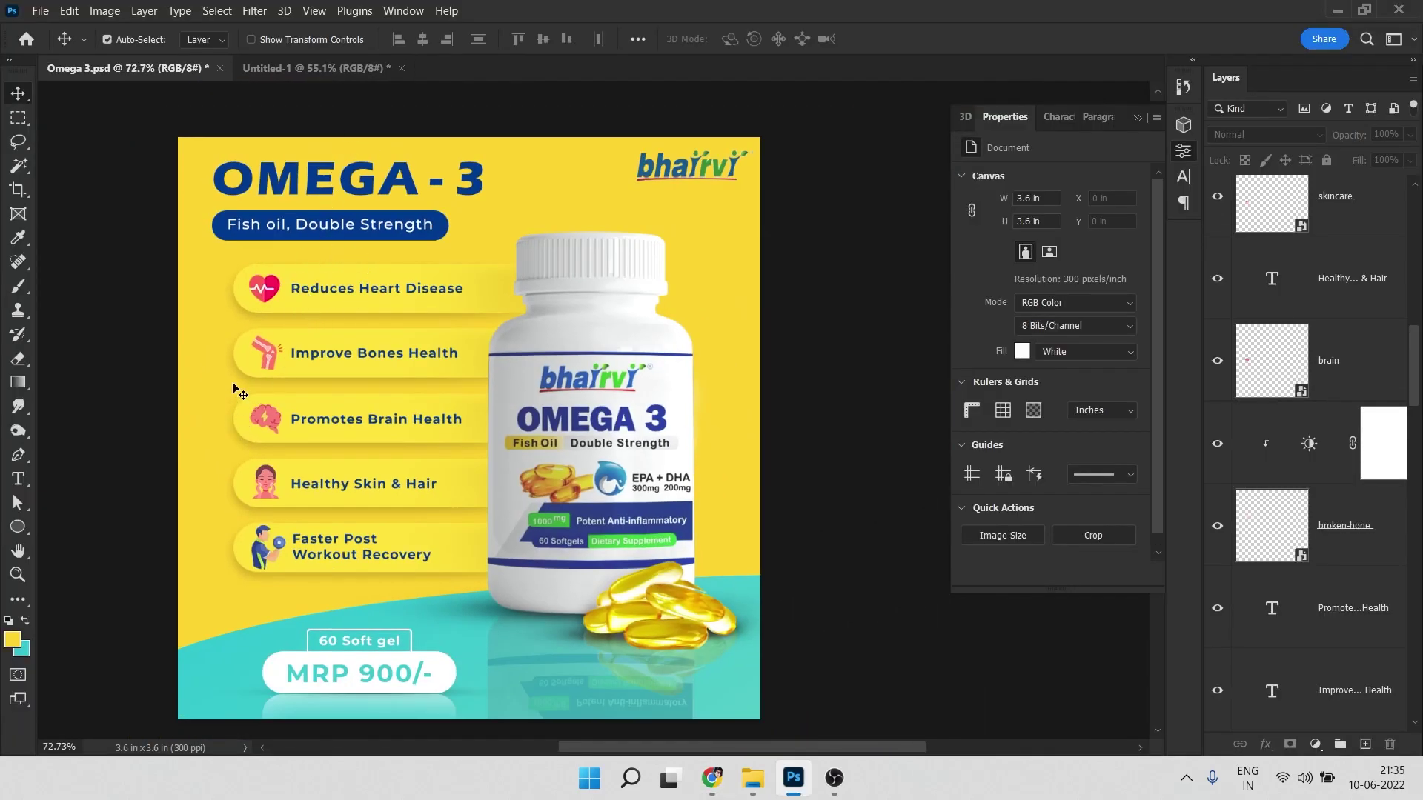
scroll(240, 391, "up", 1)
left_click(272, 277)
scroll(312, 328, "up", 1)
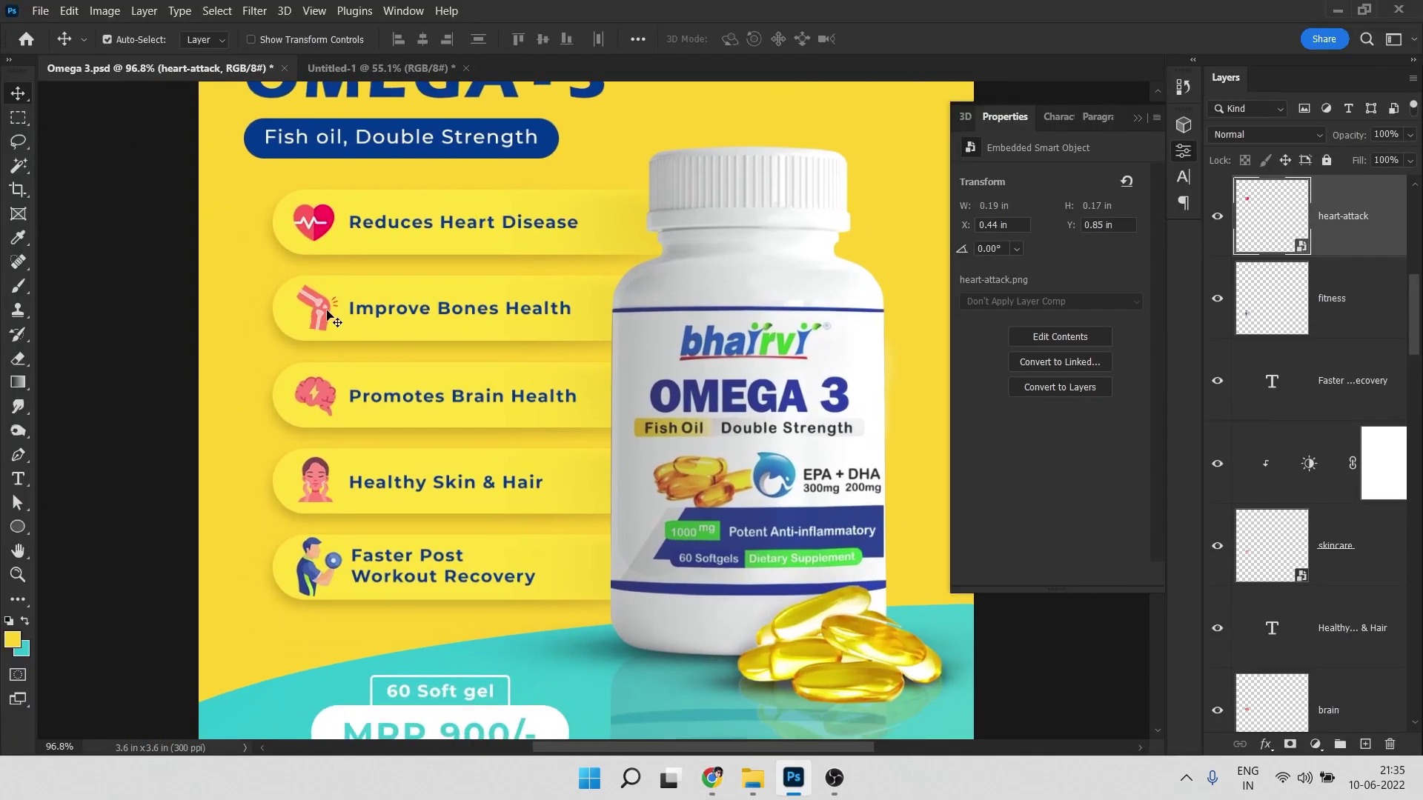
Copy the heart, bone, brain, skincare and fitness icons from Omega 3.psd into Untitled-1, stacked in a column above the curve
left_click(326, 322)
left_click(307, 569, "shift")
left_click_drag(307, 569, 407, 397)
left_click_drag(407, 324, 418, 323)
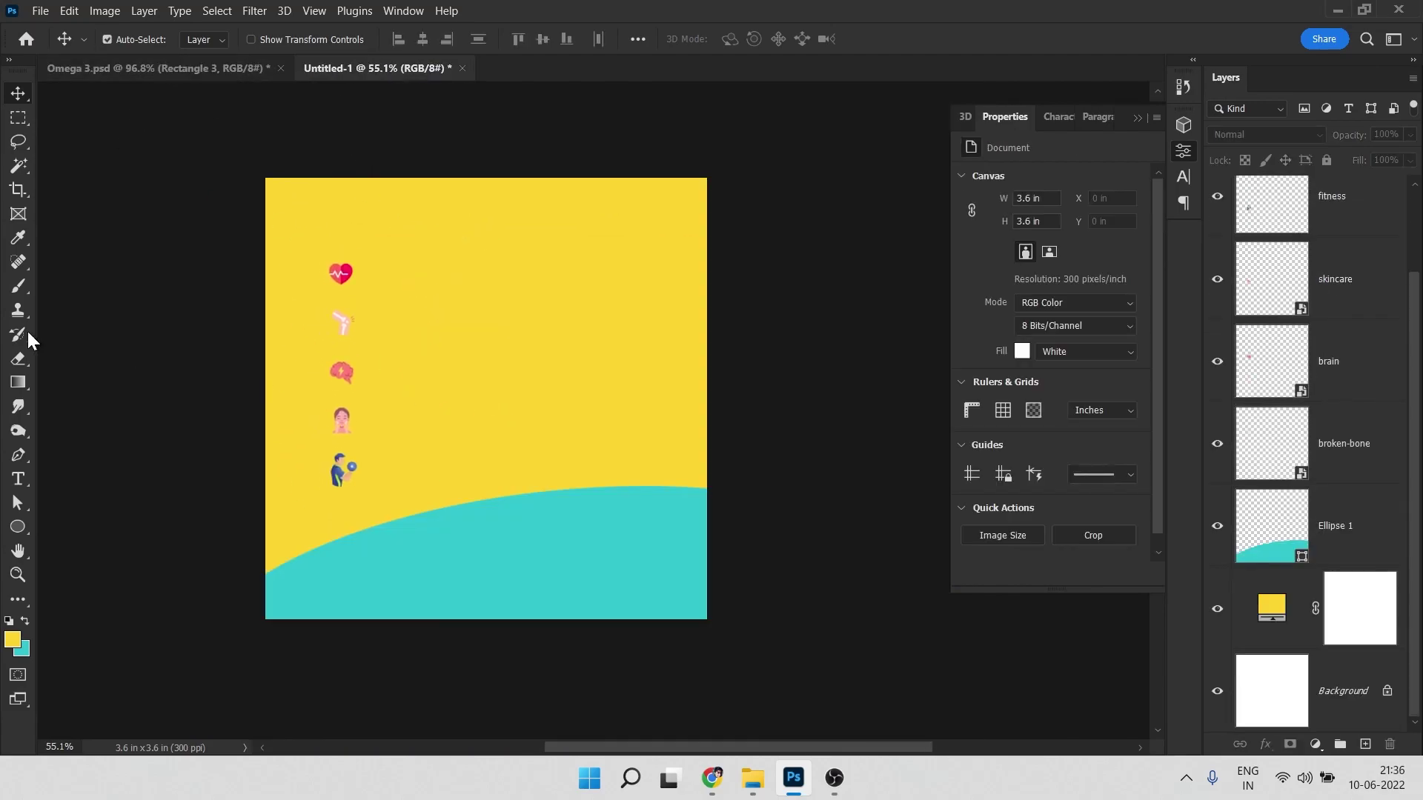
Draw a yellow rounded rectangle of about 2.08 × 0.38 in with 0.19 in corner radii around the heart icon
left_click(17, 526)
left_click(87, 528)
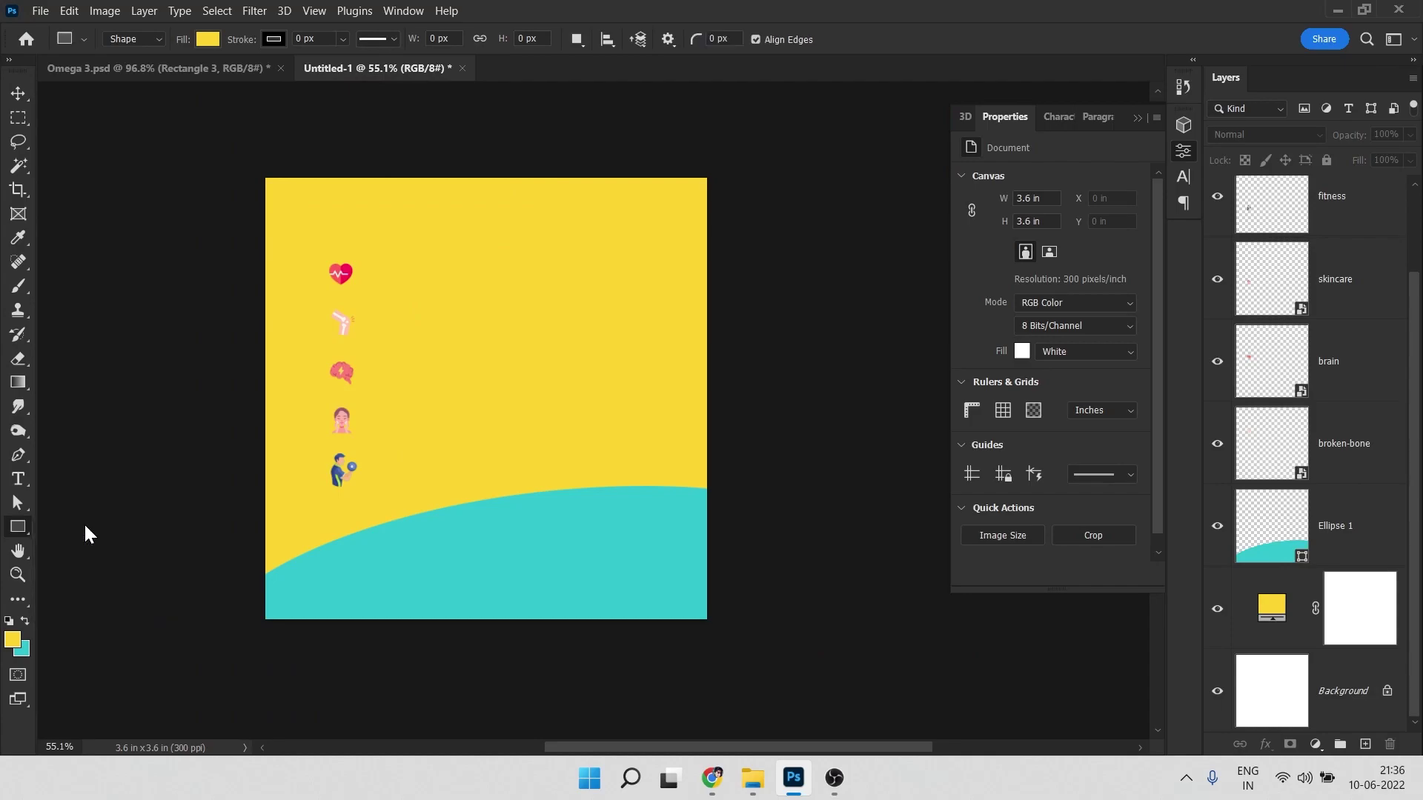
left_click_drag(304, 249, 560, 296)
scroll(310, 258, "up", 9)
left_click_drag(310, 251, 417, 298)
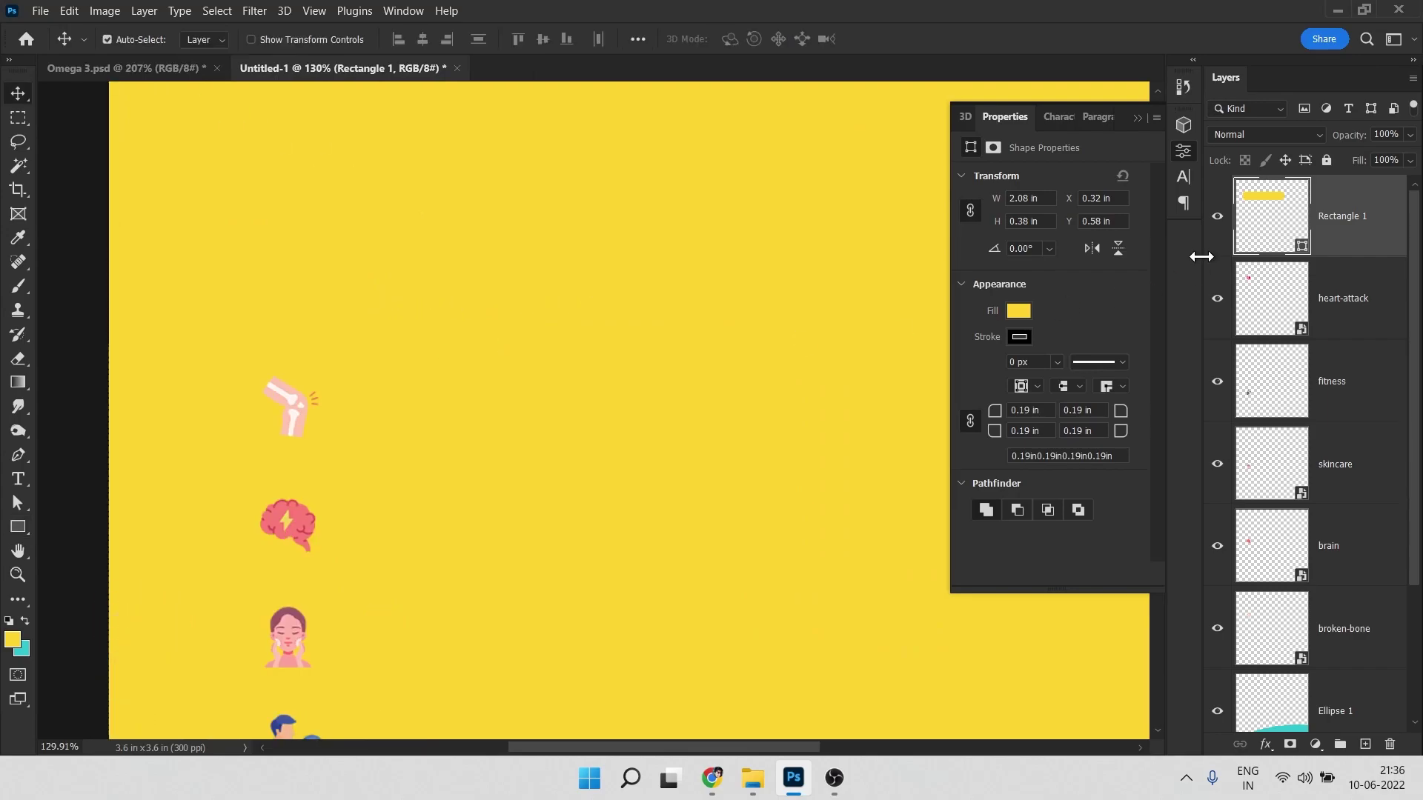
Recolor the rounded rectangle with a slightly less saturated yellow so it stands out from the background
left_click(1215, 217)
left_click(1216, 216)
double_click(1274, 222)
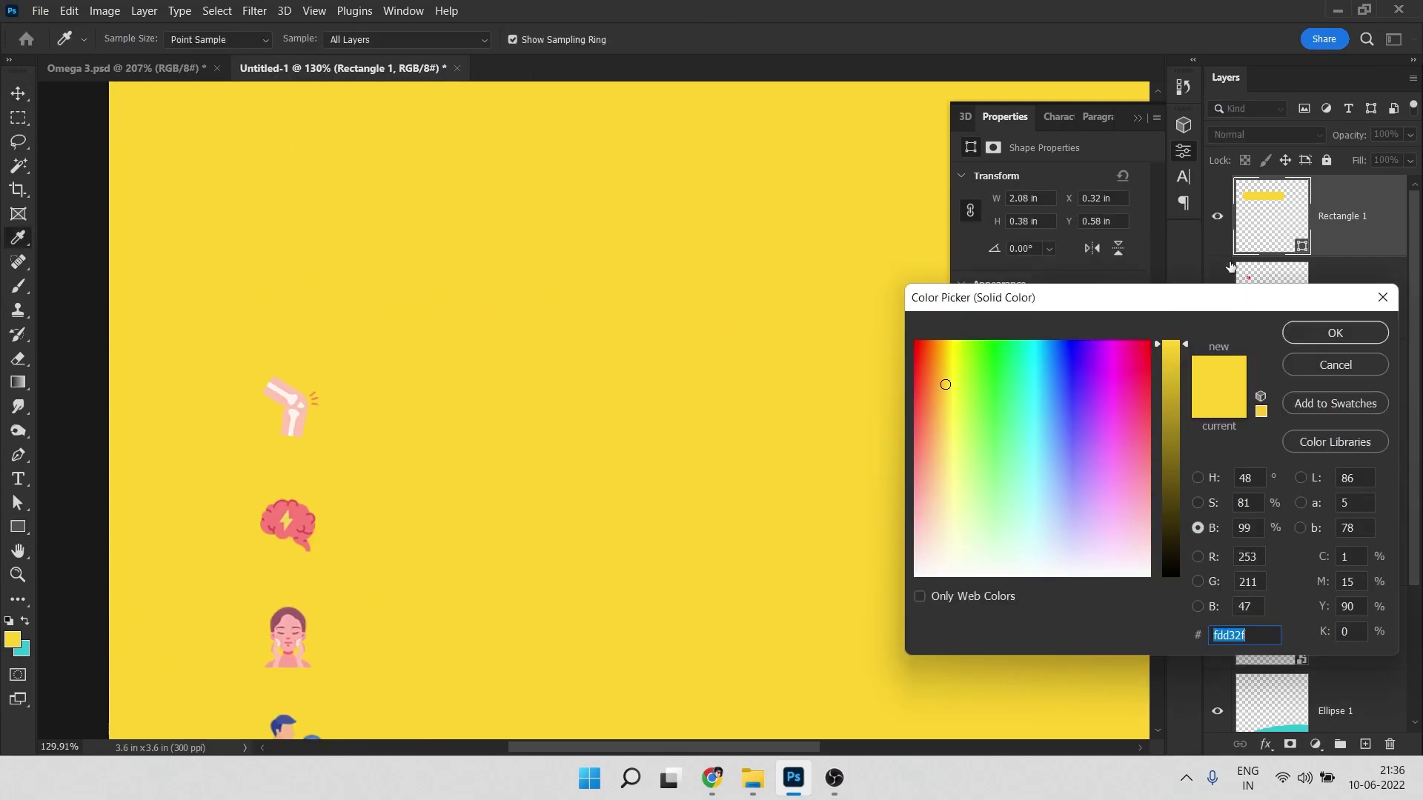
left_click(1198, 503)
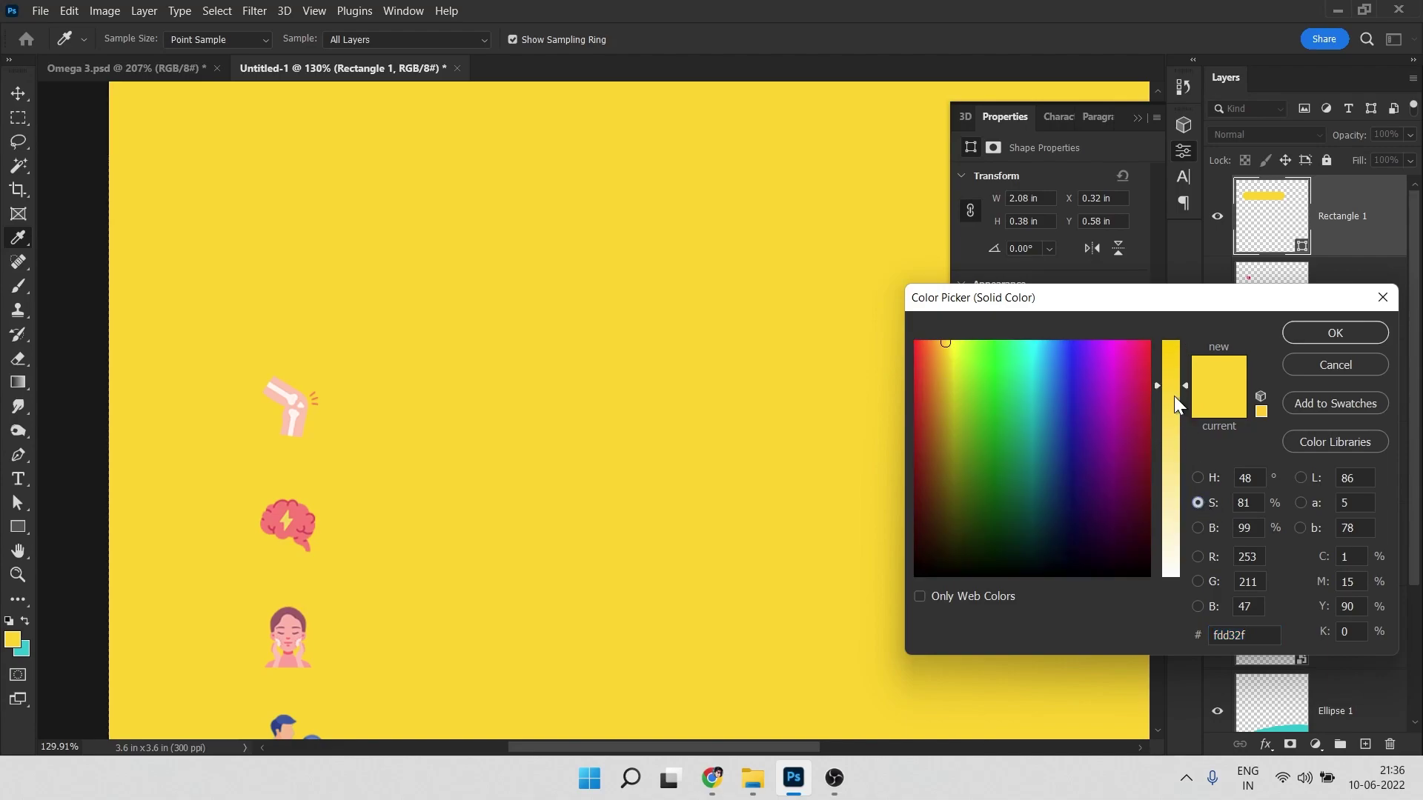
left_click_drag(1171, 386, 1181, 400)
left_click(1330, 337)
key("v")
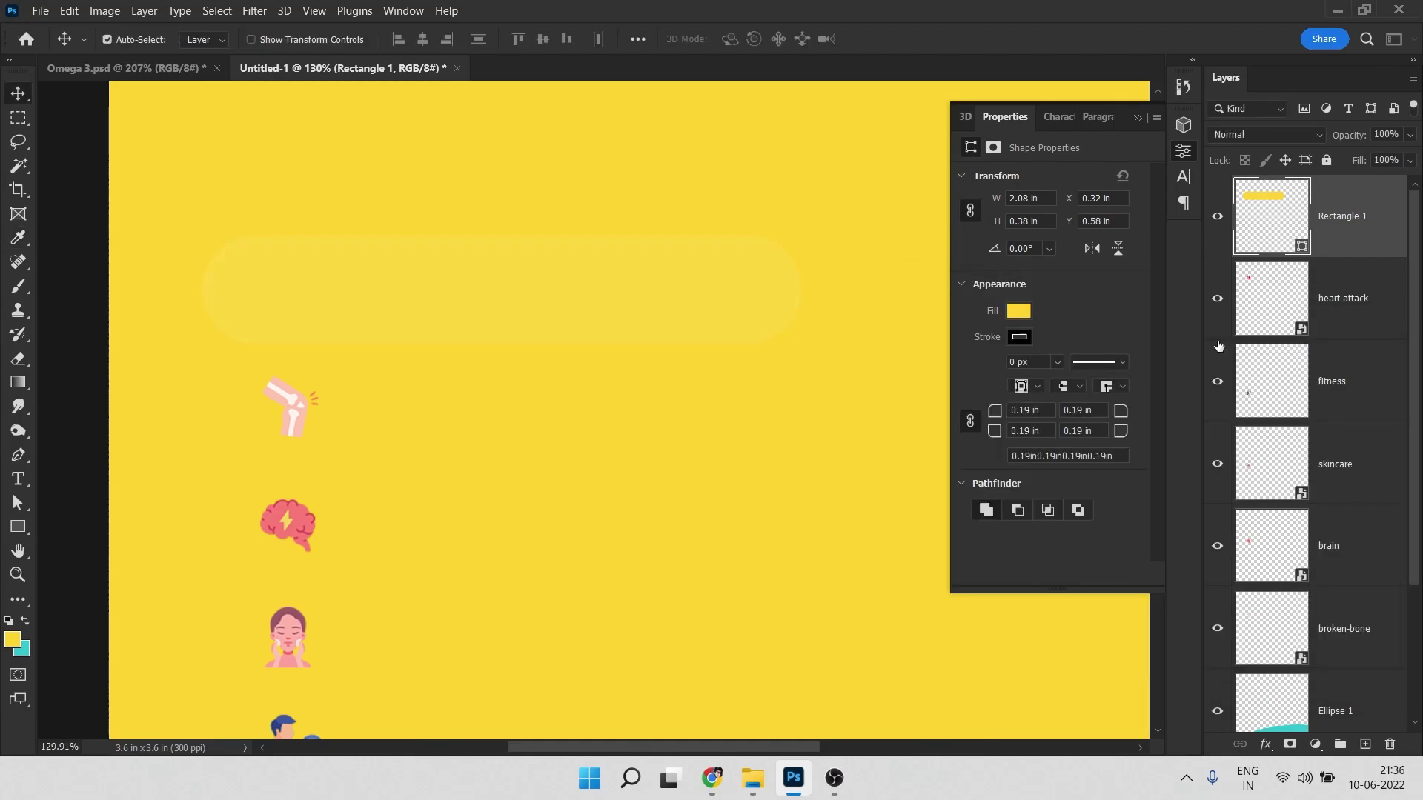
Add a Multiply drop shadow to the rounded rectangle at 90° with 8 px distance, reducing its opacity and enlarging its size
scroll(549, 326, "down", 4)
scroll(530, 330, "up", 2)
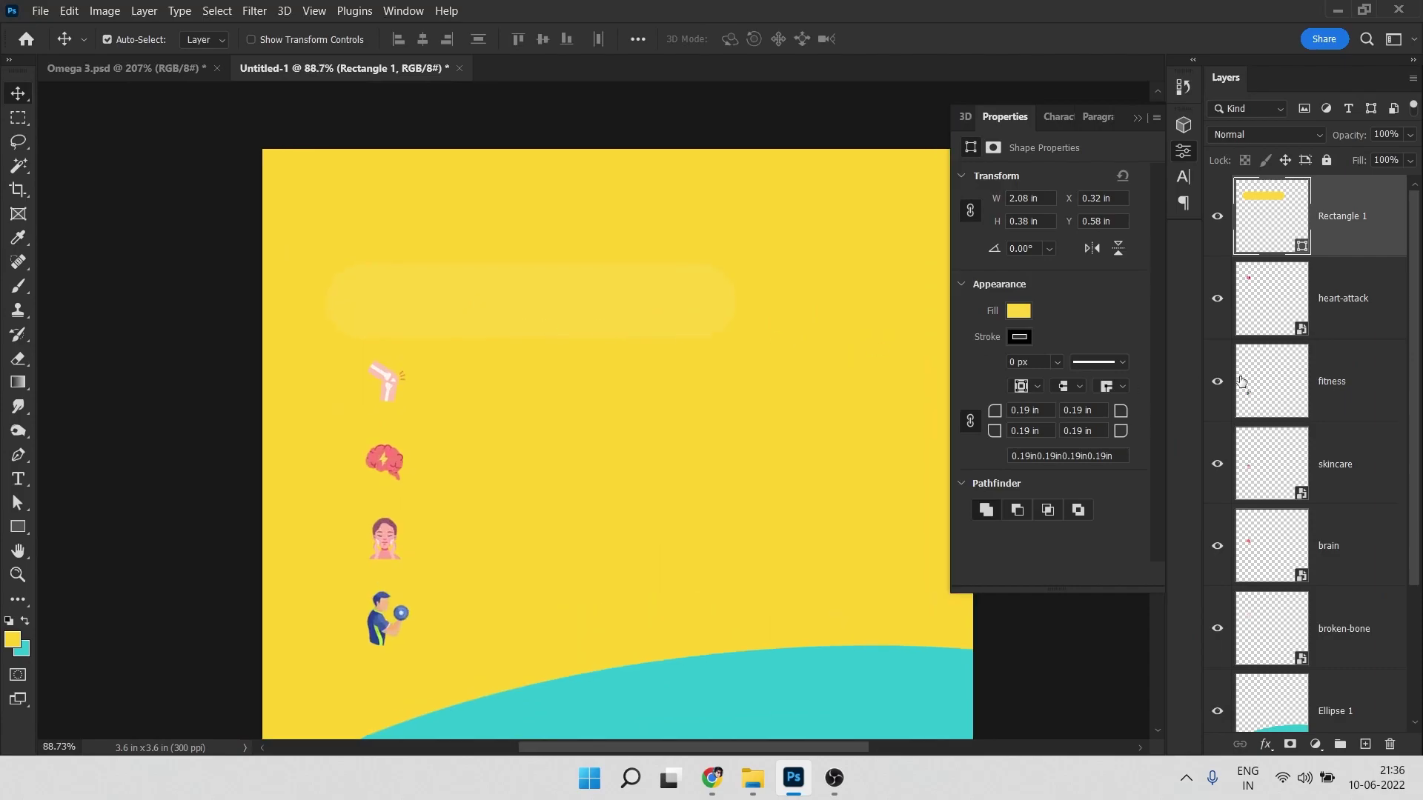
left_click(1265, 743)
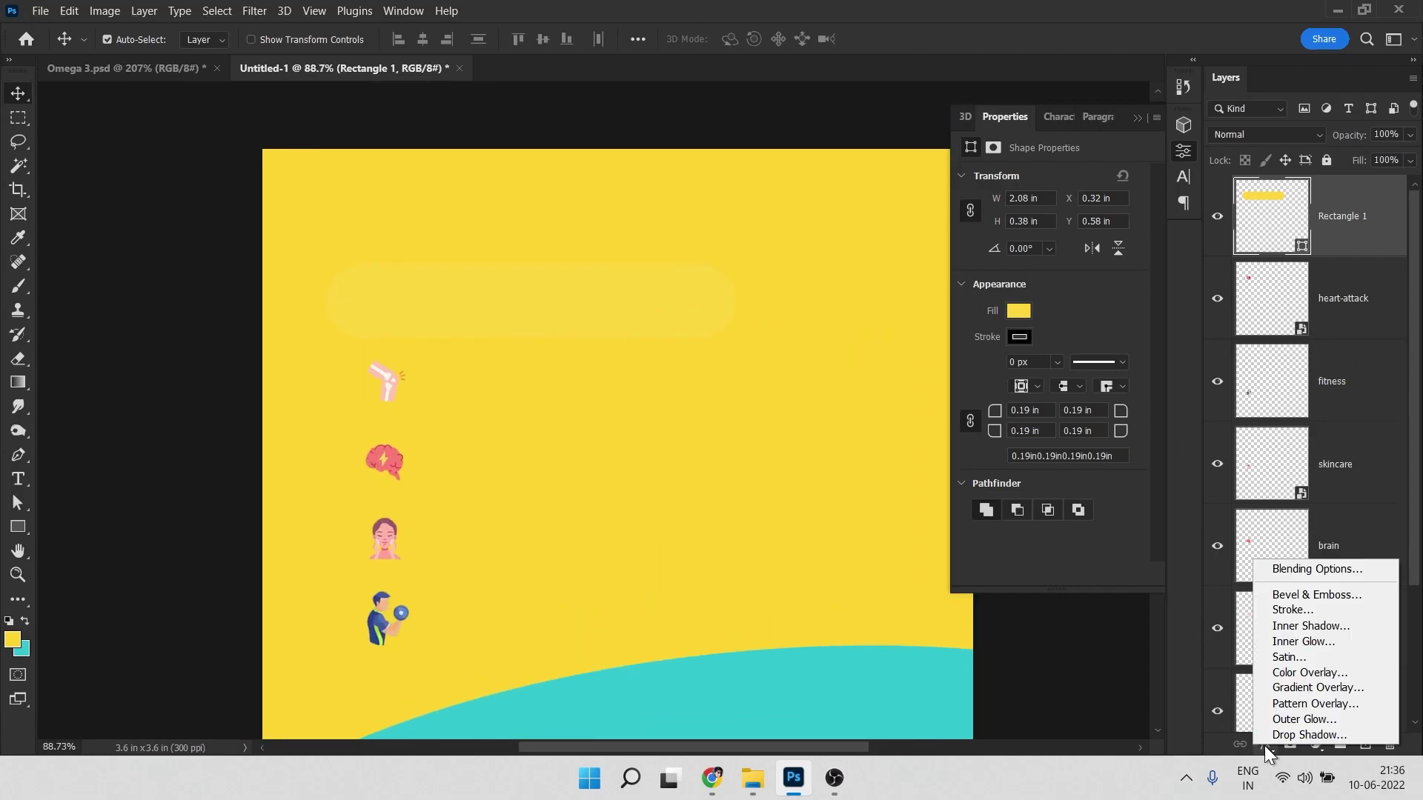
left_click(1300, 734)
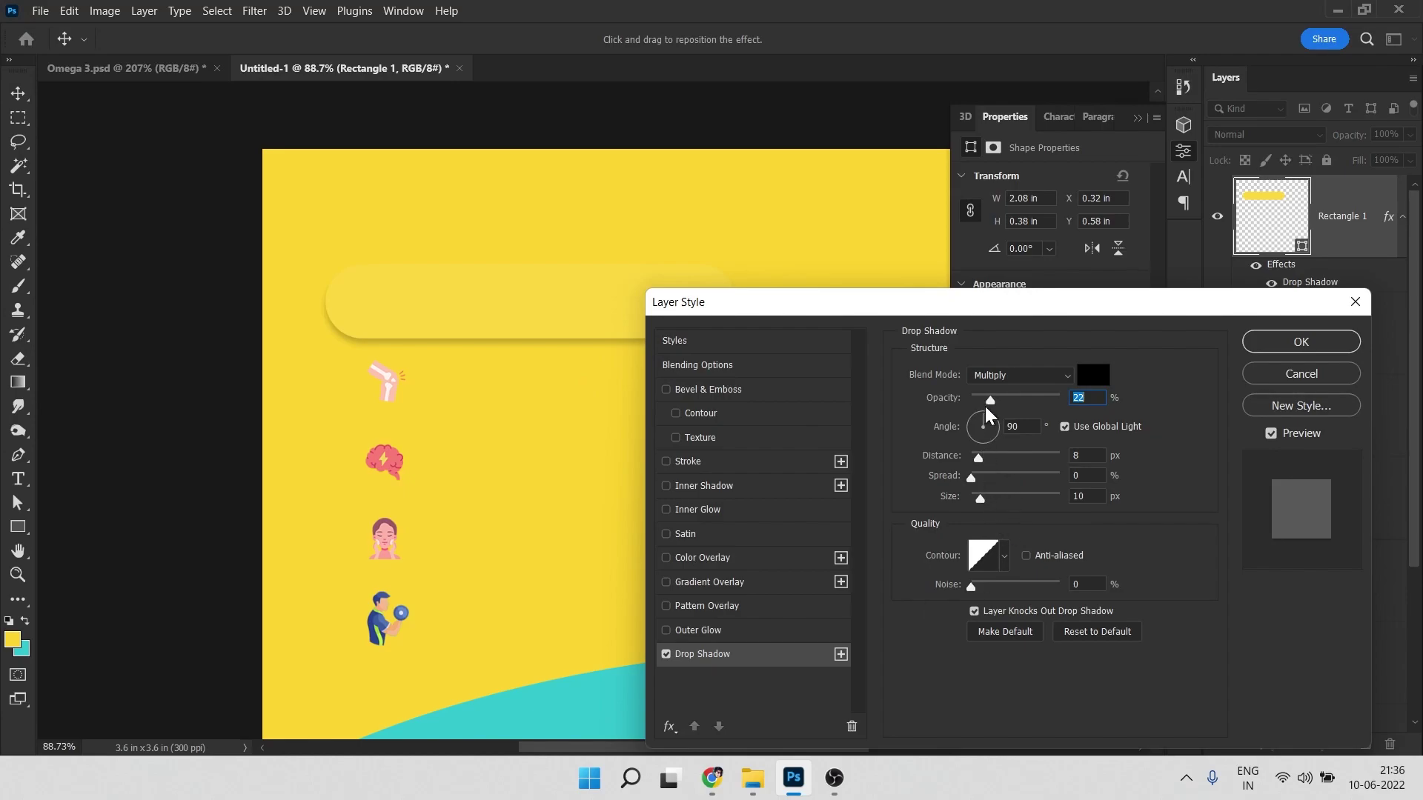
left_click_drag(979, 495, 986, 503)
left_click_drag(990, 398, 984, 396)
left_click_drag(983, 499, 984, 500)
left_click(1252, 343)
Collapse the Rectangle 1 layer's effects and move the layer below the icons, directly above Ellipse 1
left_click_drag(462, 308, 398, 255)
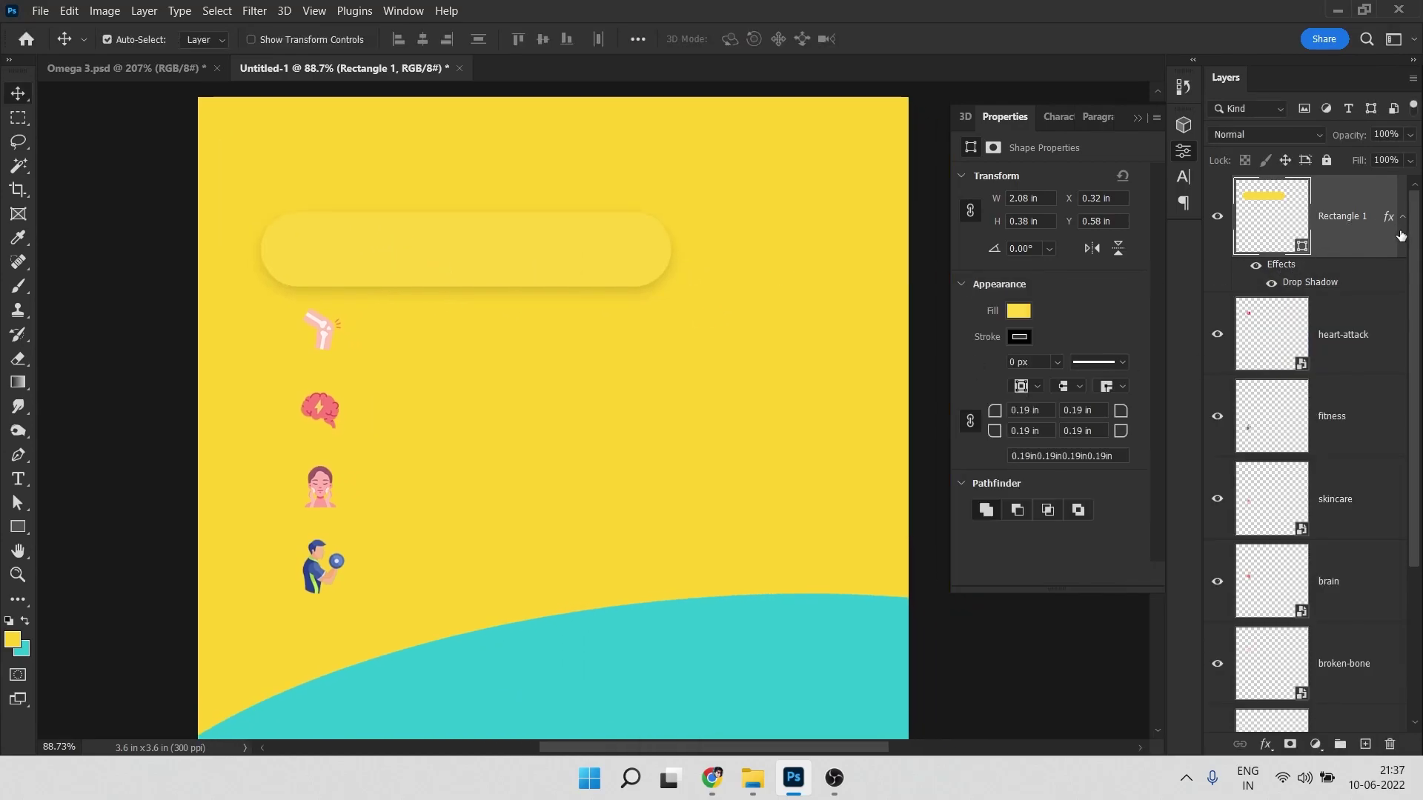
left_click(1401, 234)
left_click_drag(1334, 236, 1300, 559)
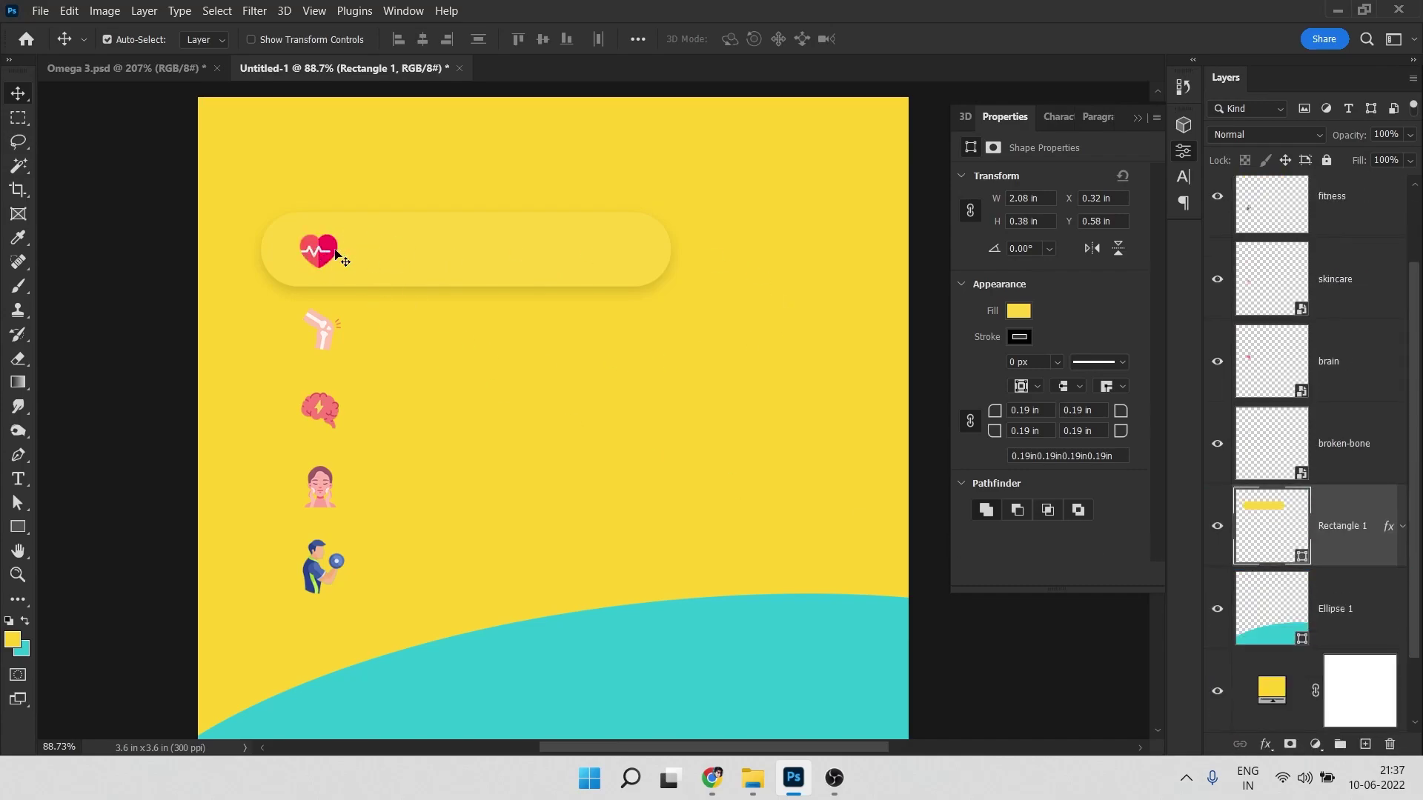
Duplicate the rounded bar four times down the column so that every icon has its own bar
left_click_drag(421, 252, 496, 551)
scroll(318, 328, "up", 3)
left_click_drag(508, 556, 491, 653)
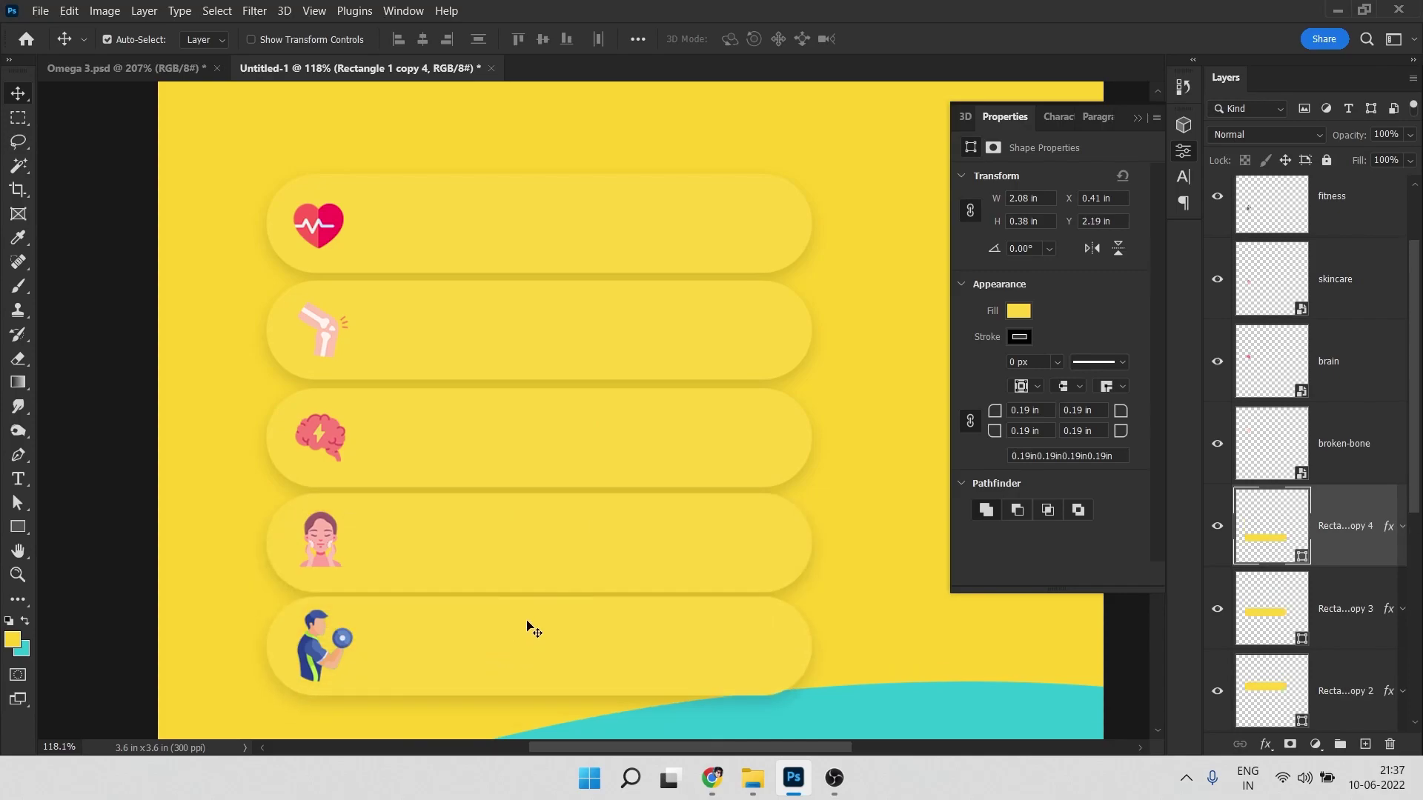
Select all five bars and distribute them evenly by their top edges
left_click(667, 532, "ctrl+shift")
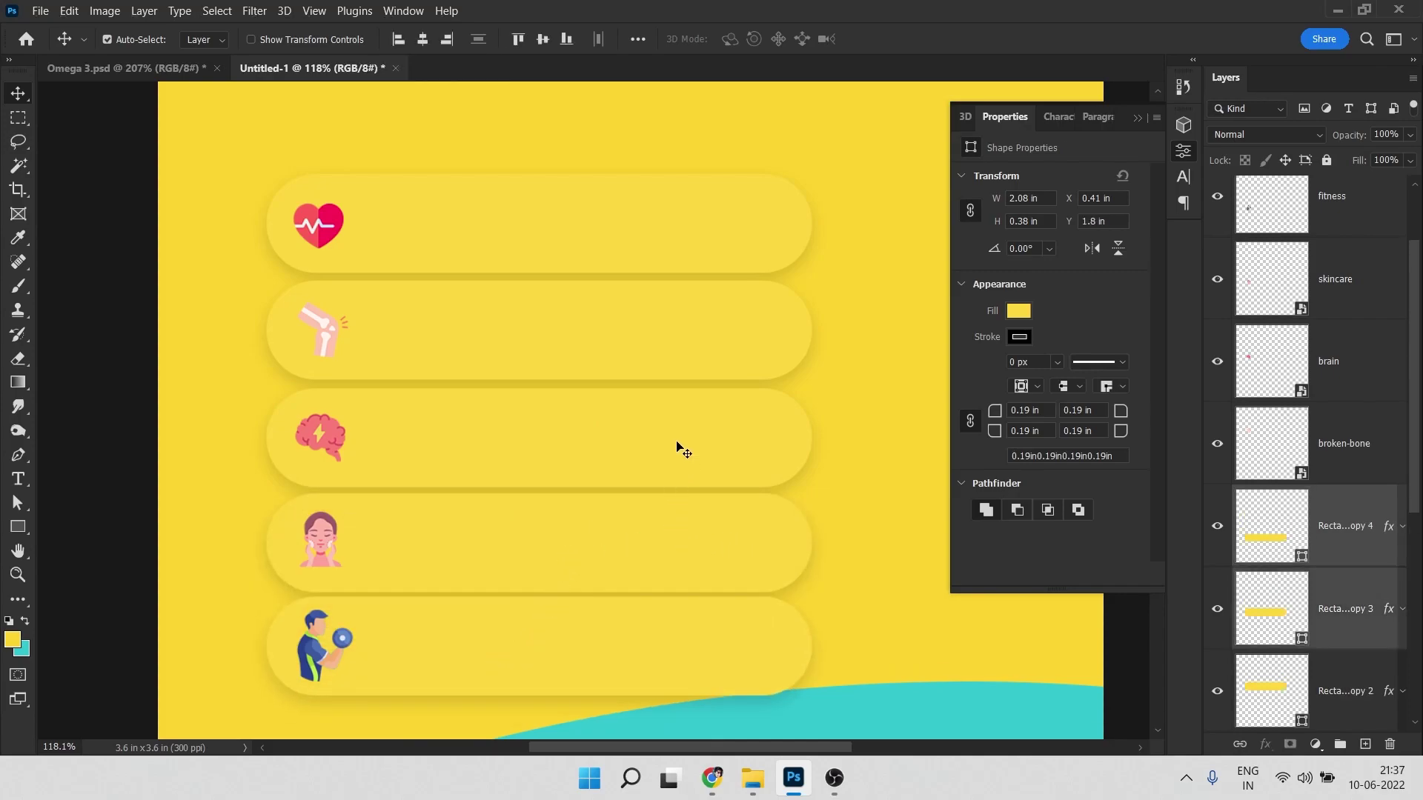
left_click(677, 443, "ctrl+shift")
left_click(676, 331, "ctrl+shift")
left_click(669, 226, "ctrl+shift")
left_click_drag(598, 336, 794, 326)
key("ctrl+z")
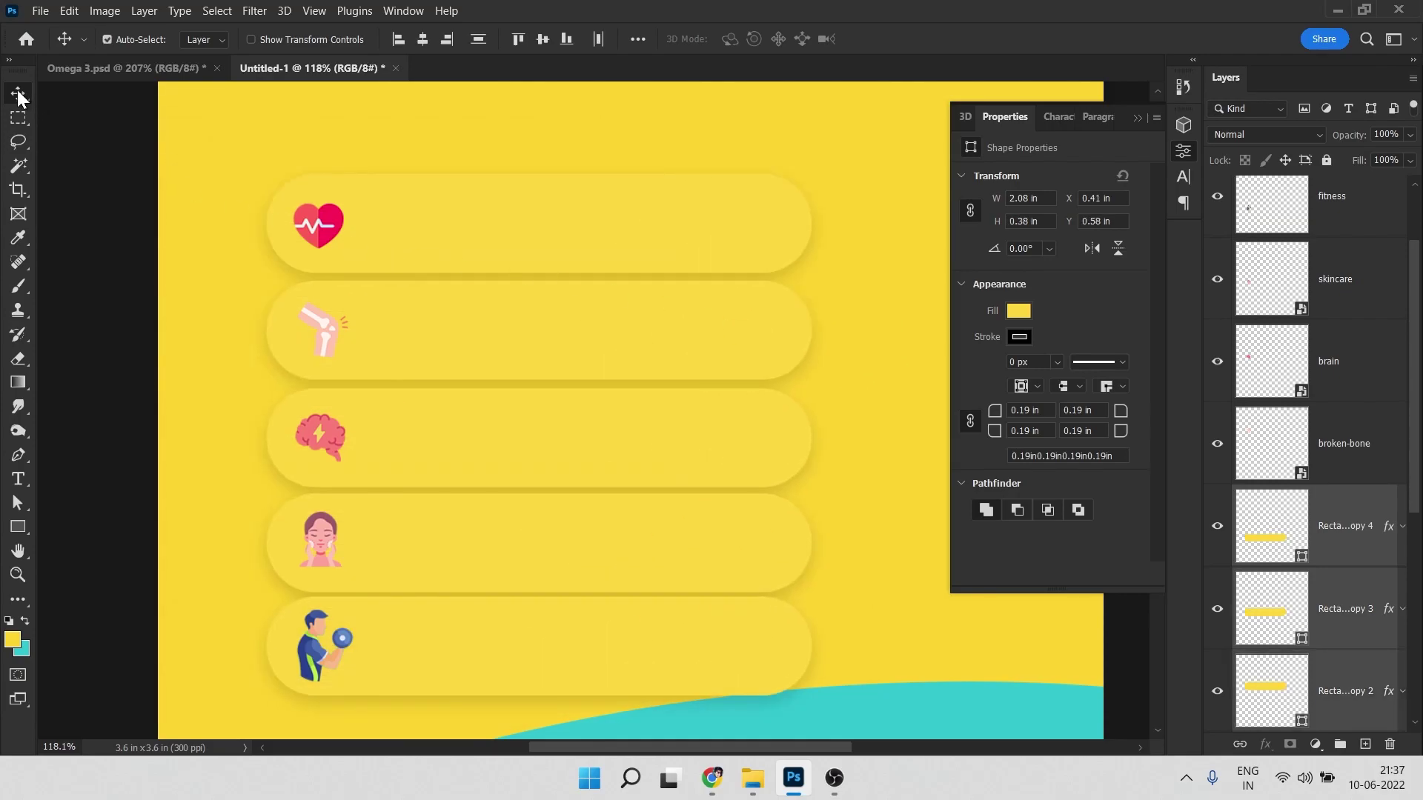
left_click(638, 40)
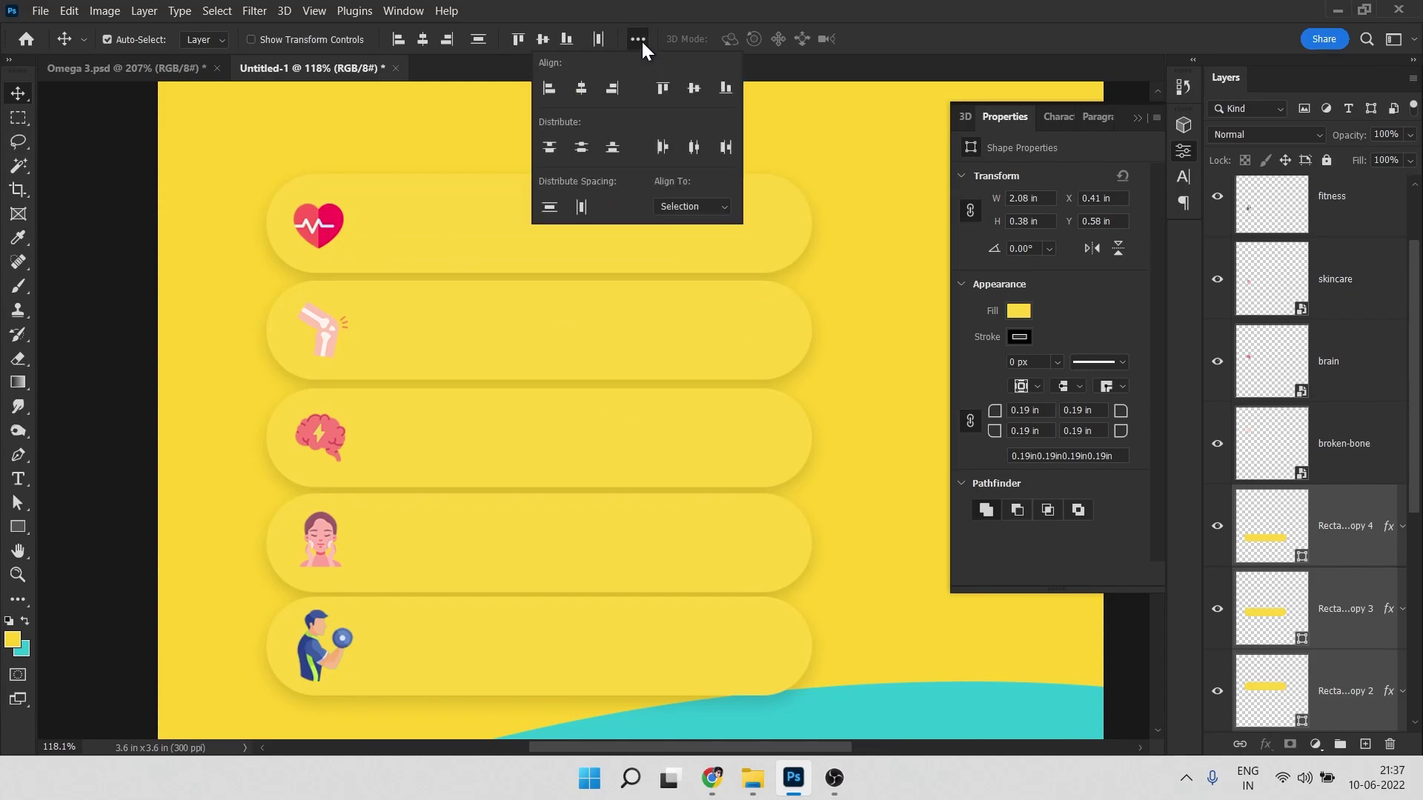
left_click(548, 147)
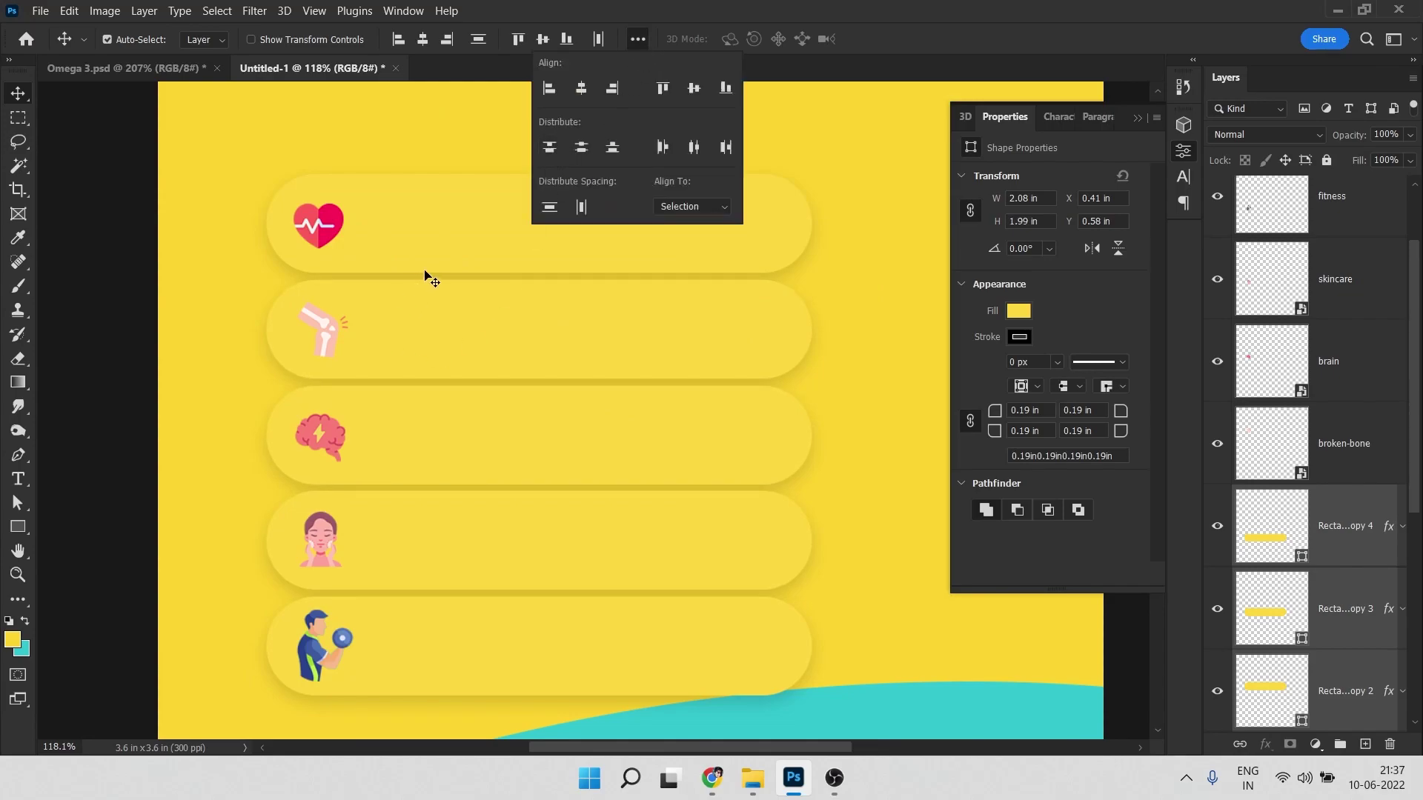
scroll(418, 254, "down", 2)
scroll(417, 254, "down", 2)
left_click(222, 408)
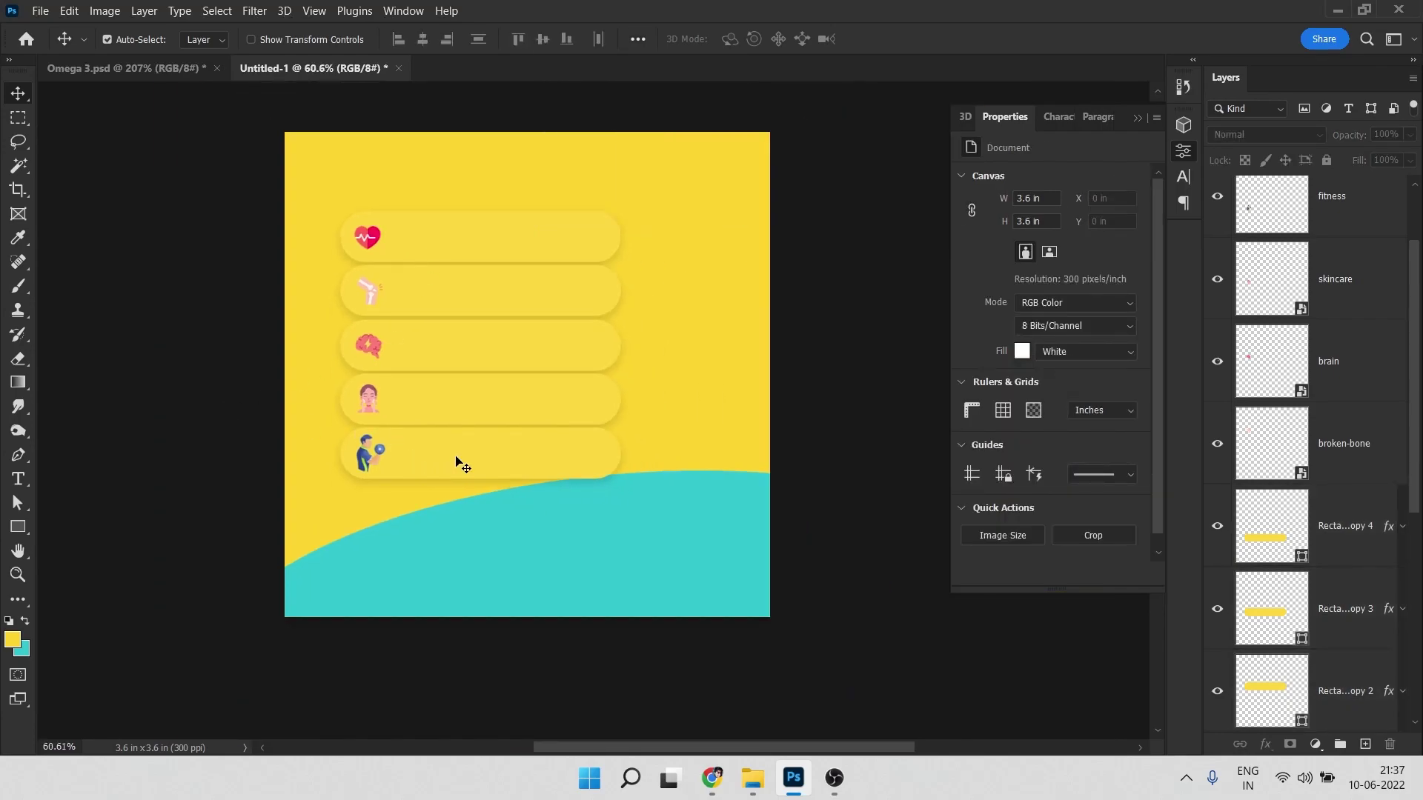
Spread the bars farther apart, moving the lower three down and the top one up to 0.49 in
left_click_drag(460, 465, 500, 573)
left_click_drag(517, 408, 518, 422)
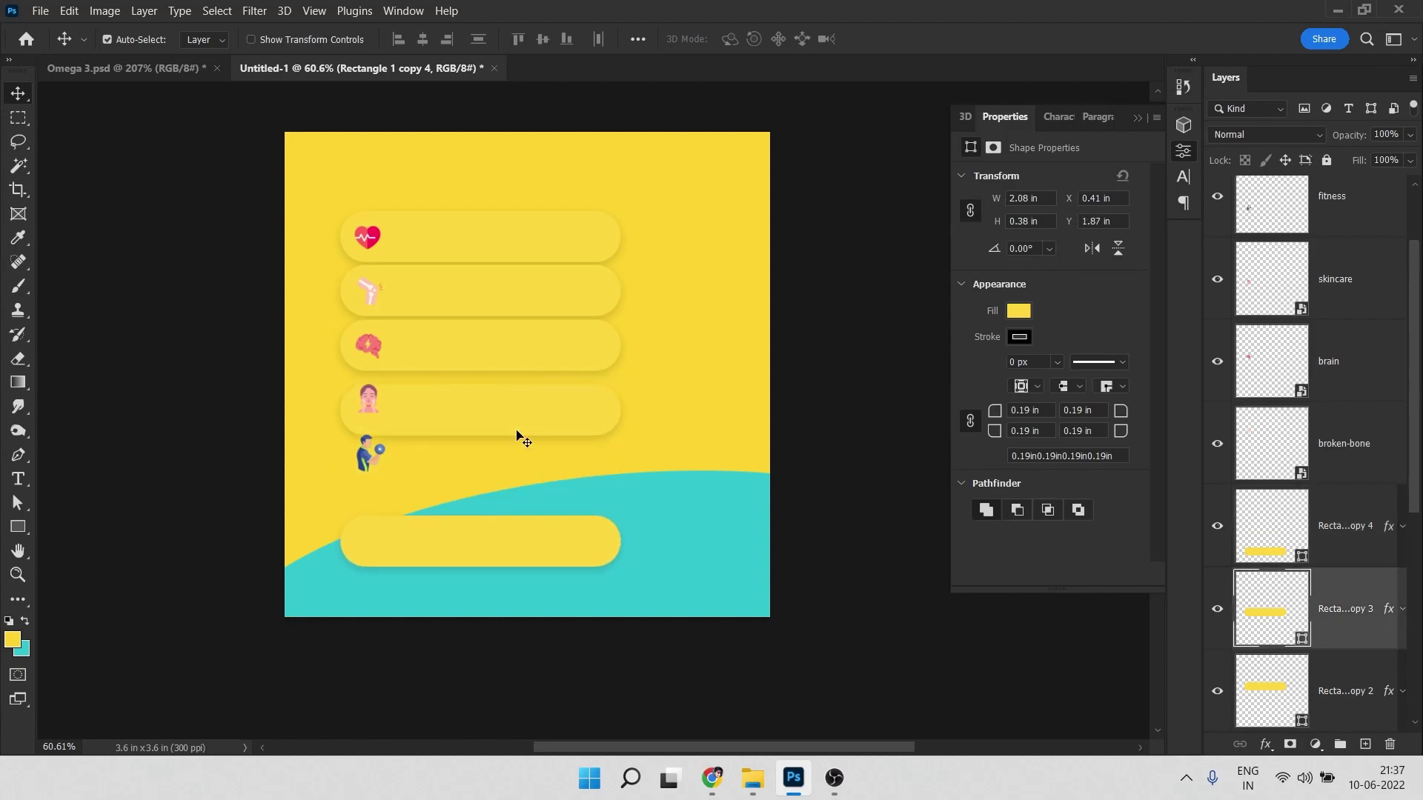
left_click_drag(492, 551, 492, 482)
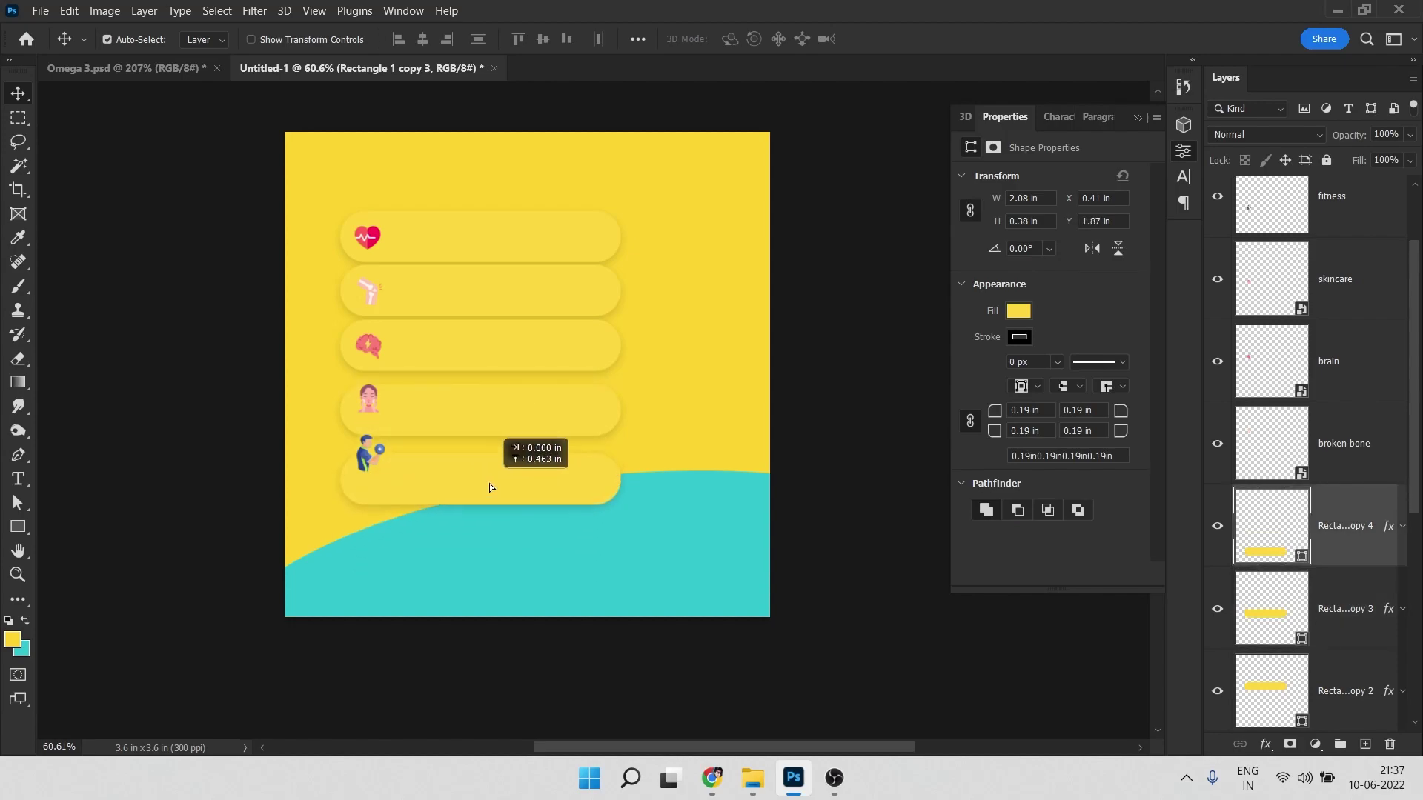
left_click(501, 413, "shift")
left_click_drag(514, 417, 515, 431)
left_click_drag(524, 357, 525, 374)
left_click_drag(531, 238, 530, 226)
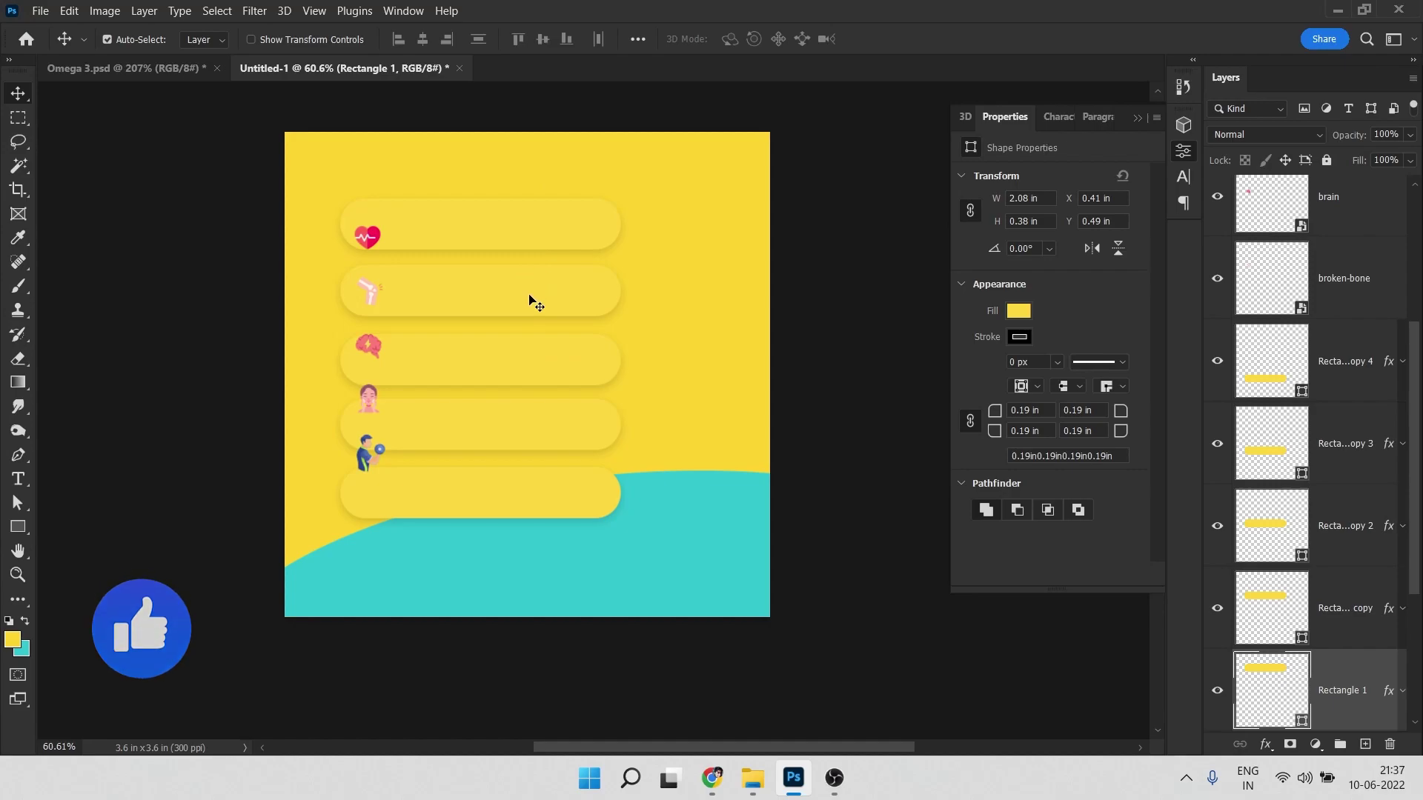
Select the five spread-out bars together and distribute them evenly by their top edges
left_click(529, 295, "shift")
left_click(511, 360, "shift")
left_click(495, 419, "shift")
left_click(479, 492, "shift")
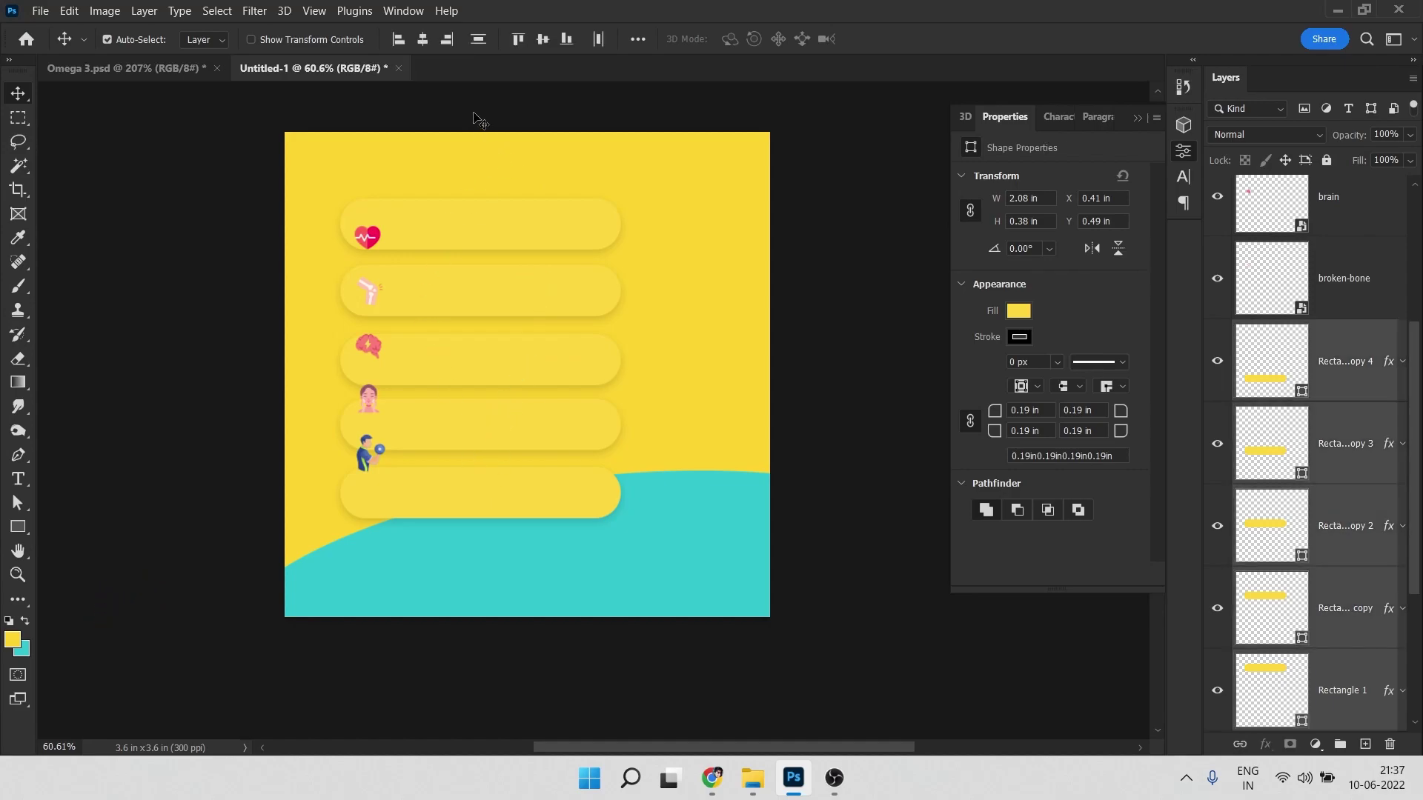
left_click(637, 39)
left_click(549, 147)
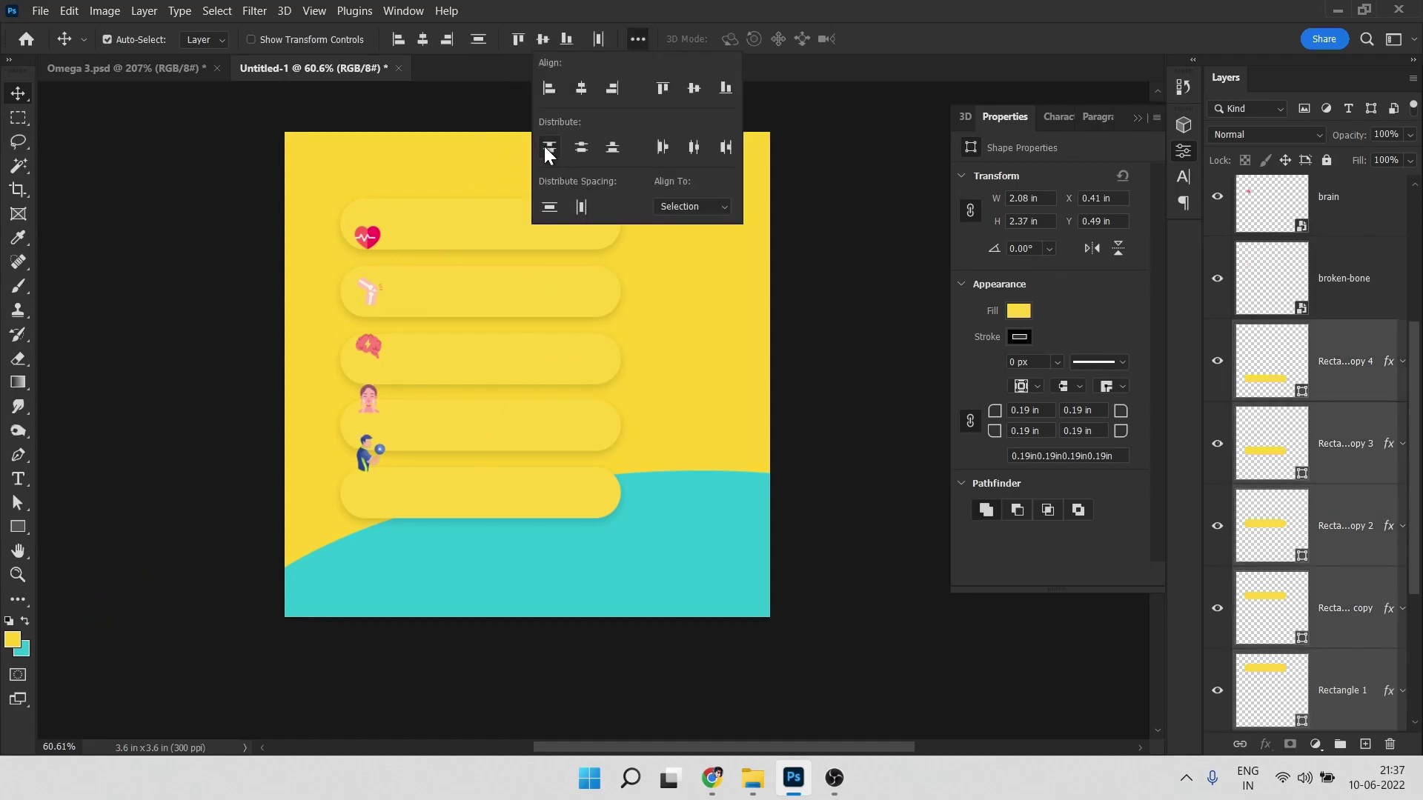
Tighten the gaps between the bars evenly and center each benefit icon vertically inside its own bar
left_click(445, 295)
left_click_drag(444, 297, 333, 343)
left_click_drag(570, 268, 570, 252)
left_click(103, 330, "ctrl")
scroll(311, 340, "up", 4)
left_click(319, 340, "ctrl")
left_click(341, 418, "ctrl+shift")
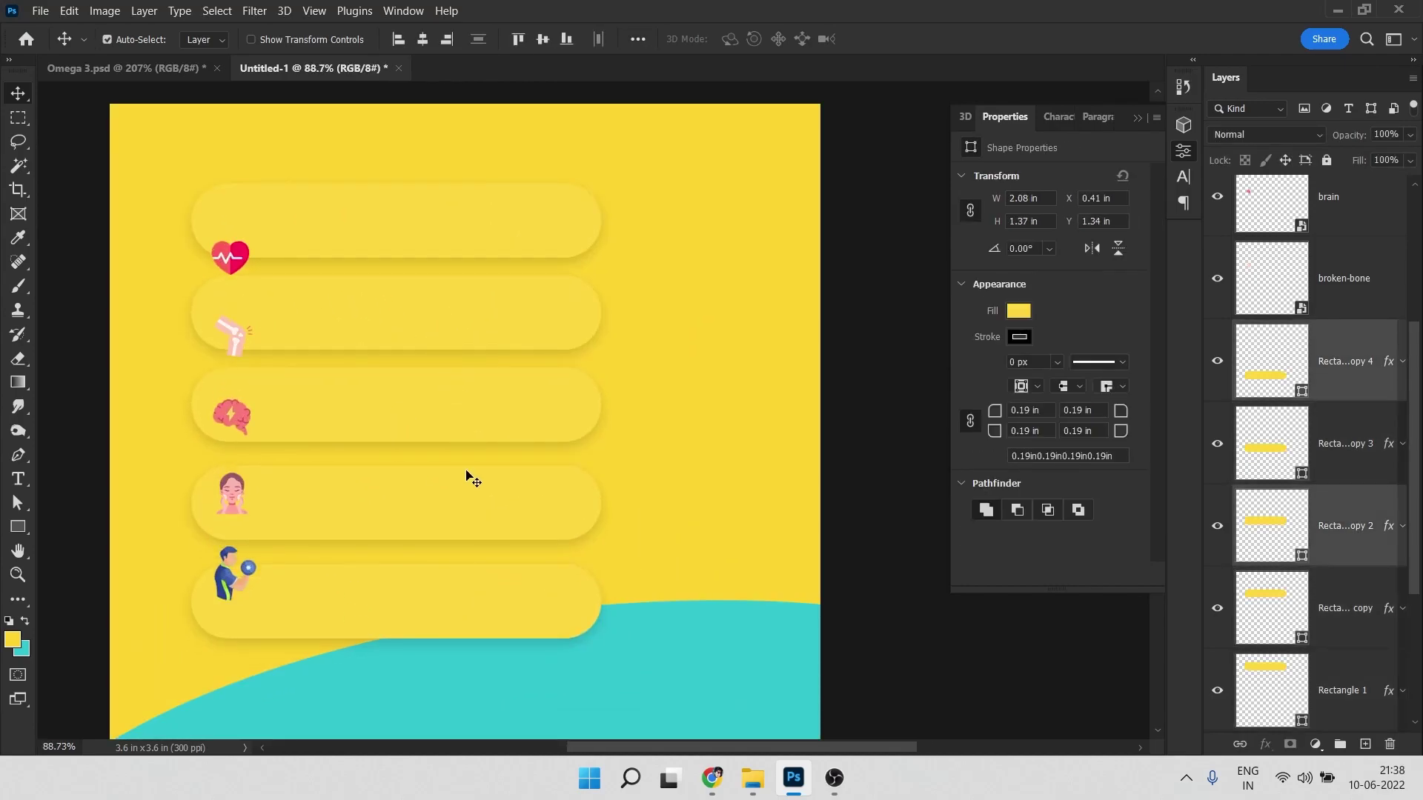
left_click(286, 260)
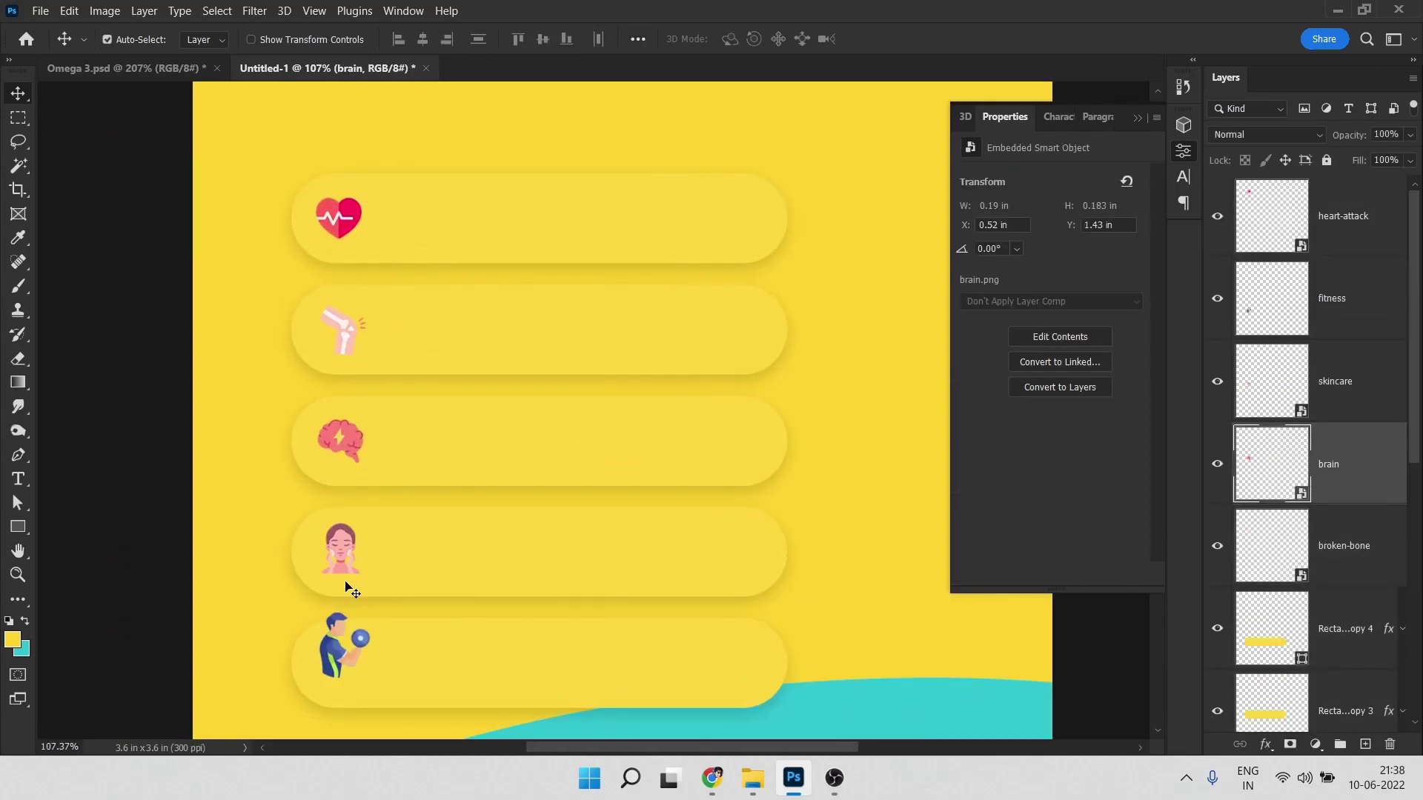
scroll(418, 417, "down", 3)
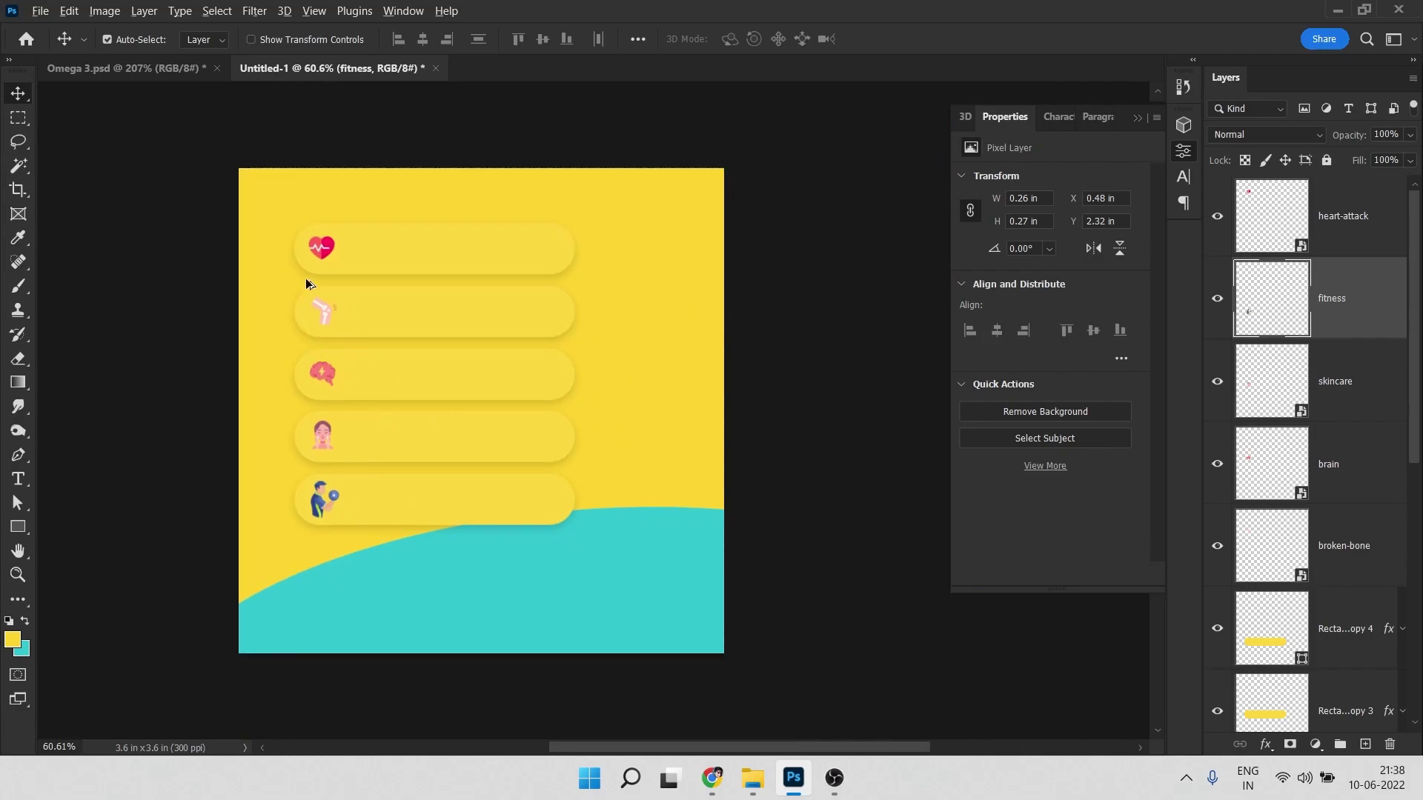
Compare the icon bars and the bone icon's color in Untitled-1 with the finished design in Omega 3.psd
scroll(422, 418, "up", 4)
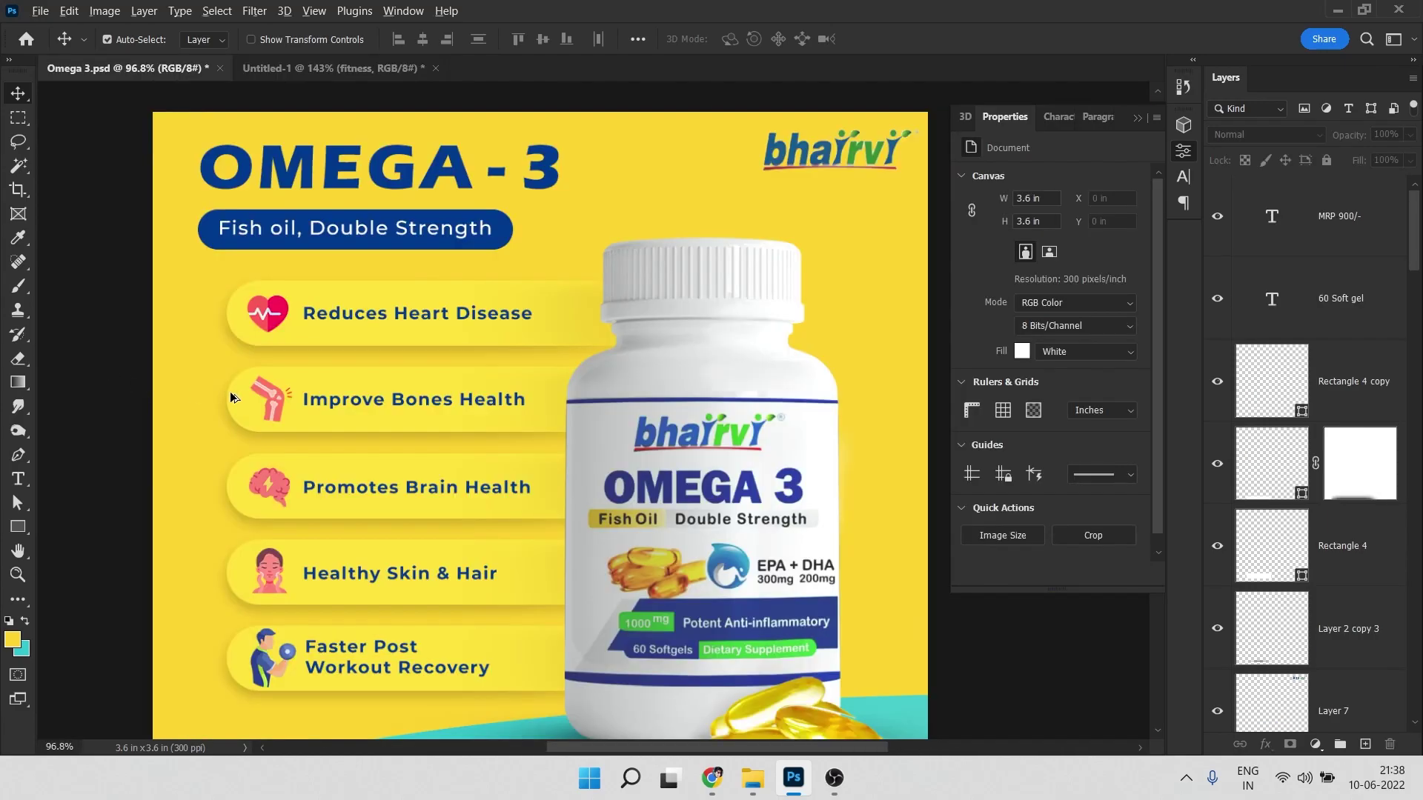
scroll(307, 343, "up", 2)
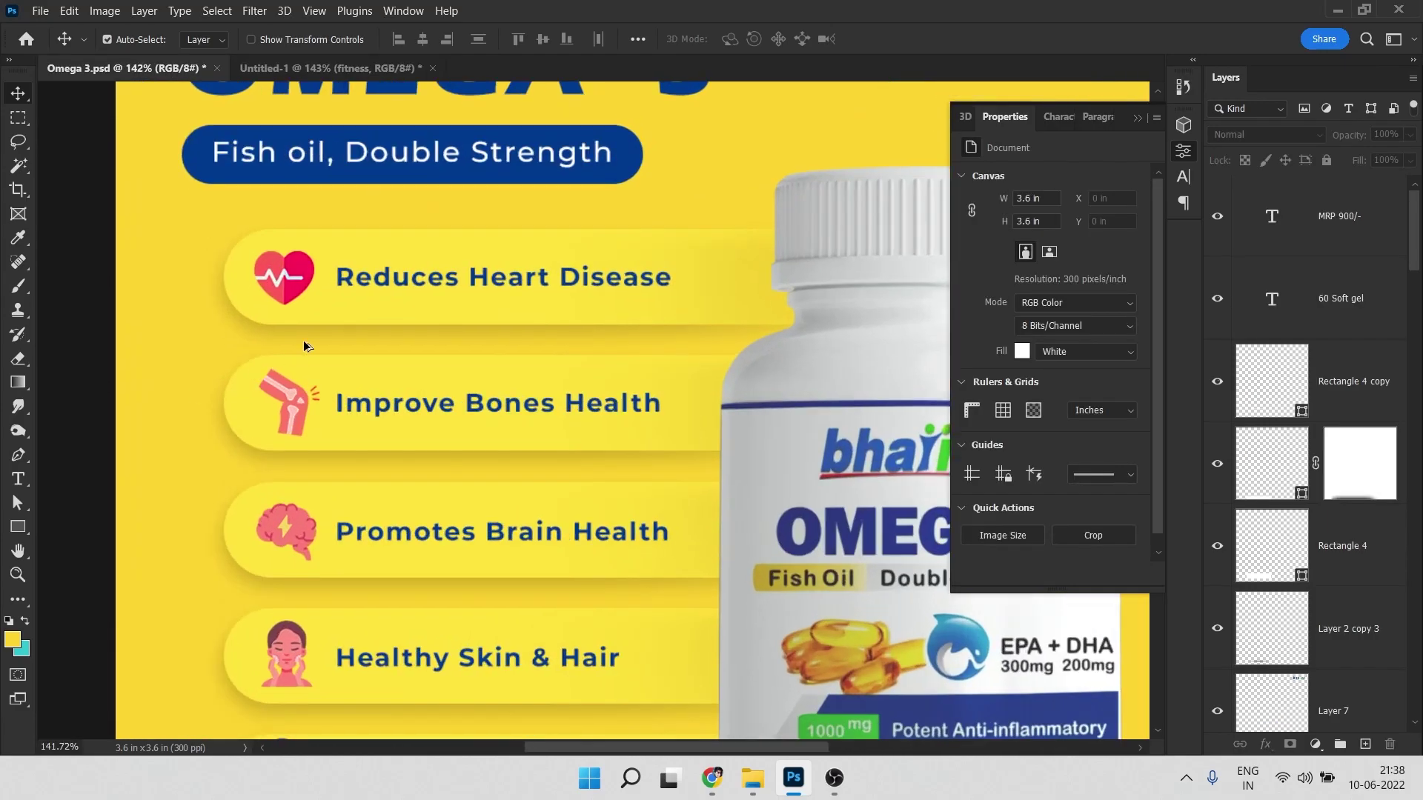
scroll(349, 423, "up", 2)
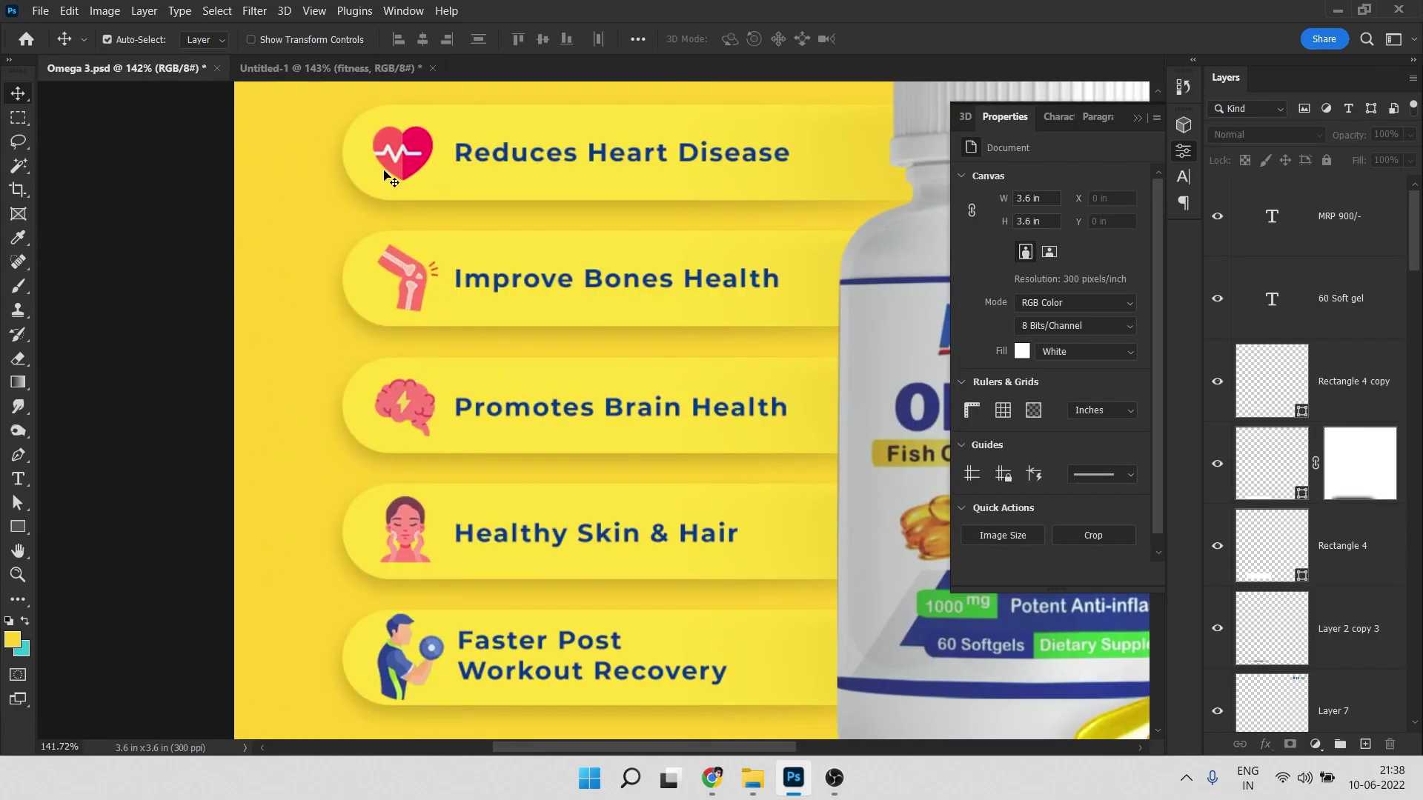
left_click(358, 61)
scroll(343, 415, "down", 6)
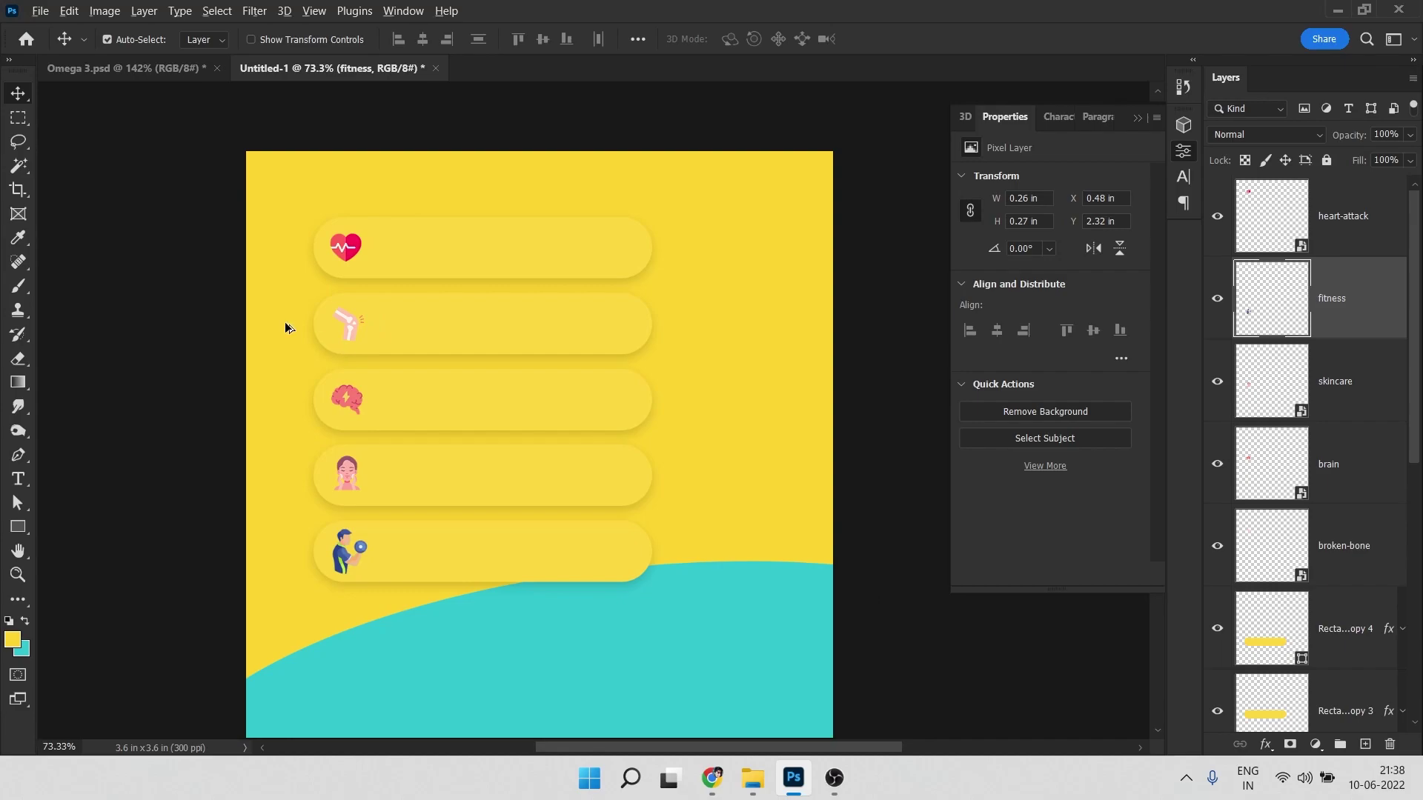
scroll(289, 324, "up", 5)
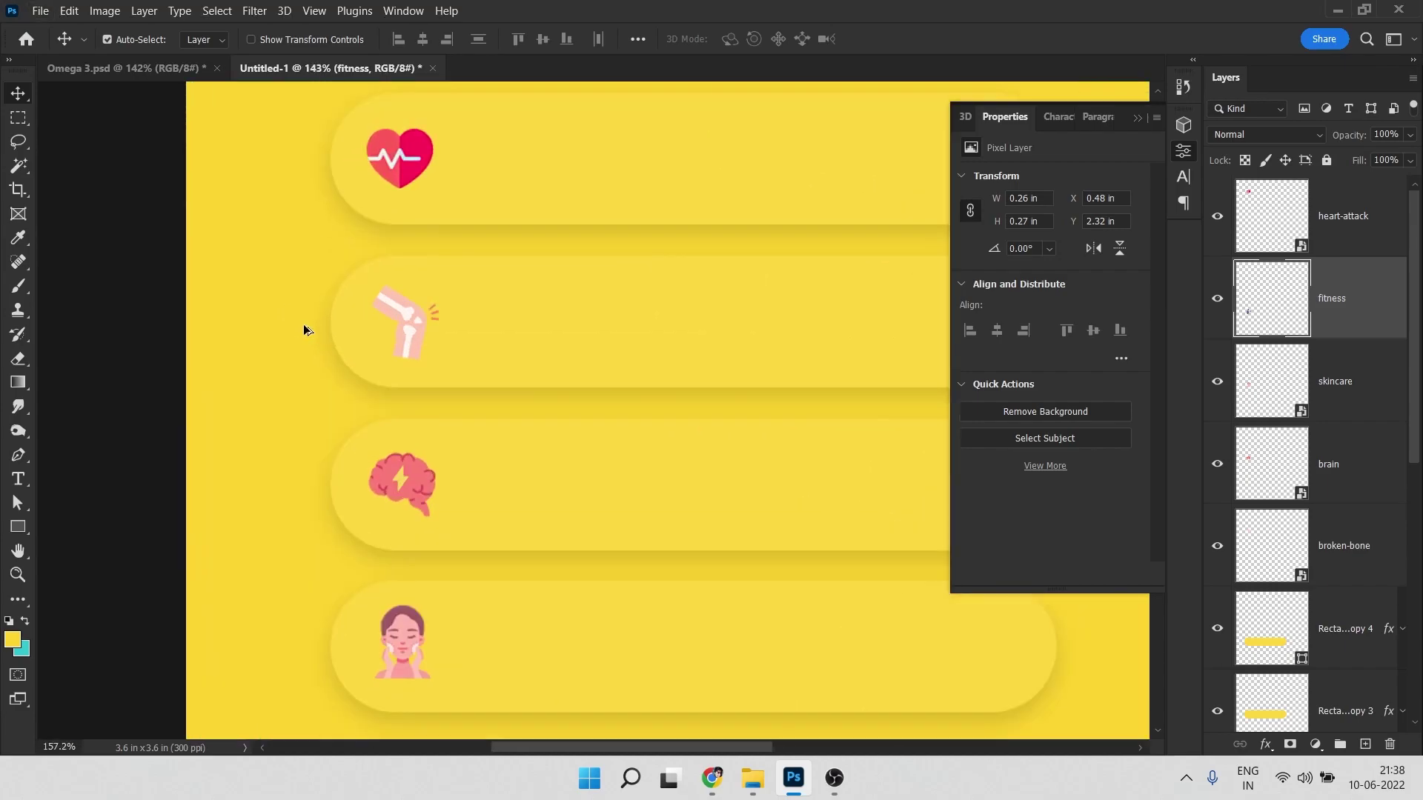
left_click(419, 314)
key("ctrl+Tab")
key("ctrl+Tab")
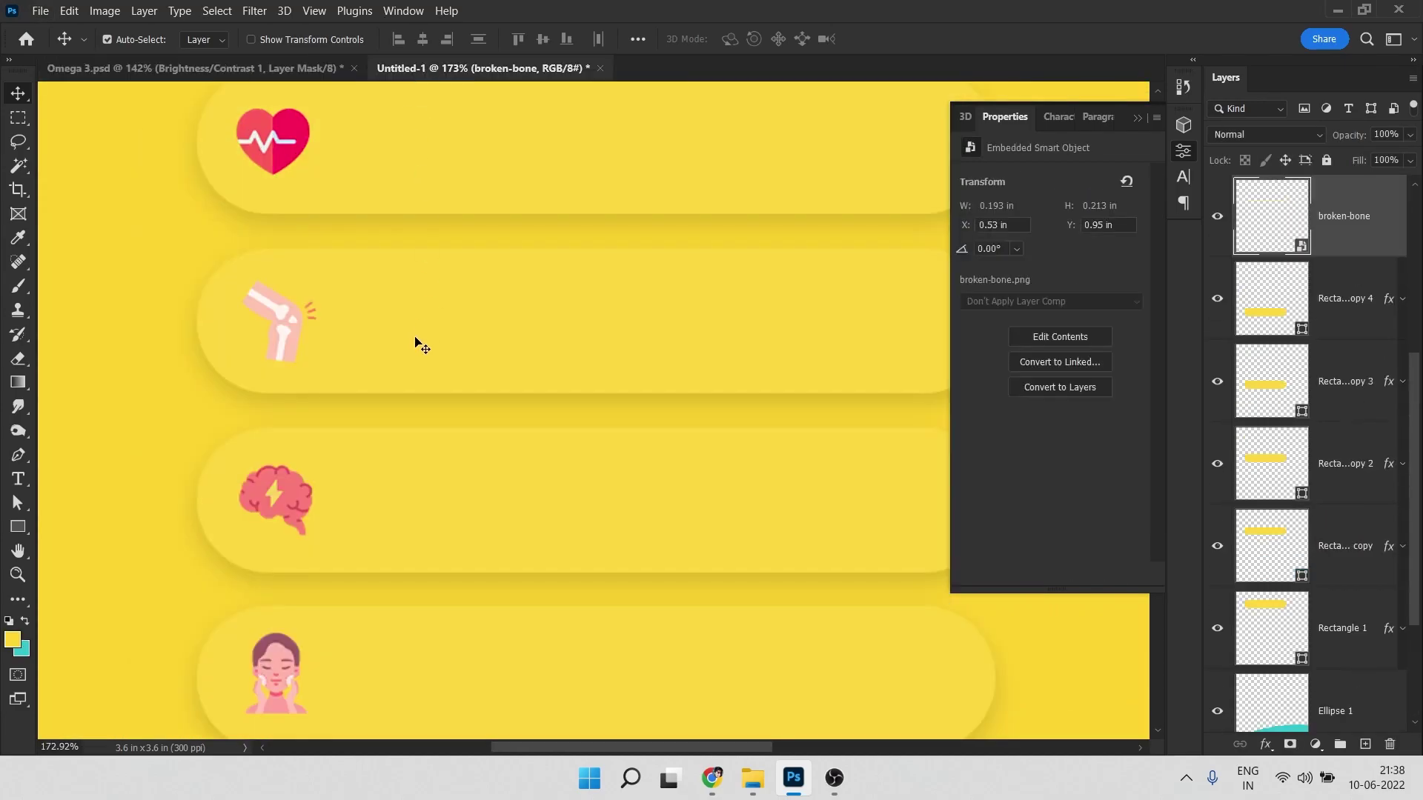
Darken the bone icon with a Brightness/Contrast adjustment clipped to the broken-bone layer, setting brightness to -95
left_click(1218, 217)
left_click(1218, 217)
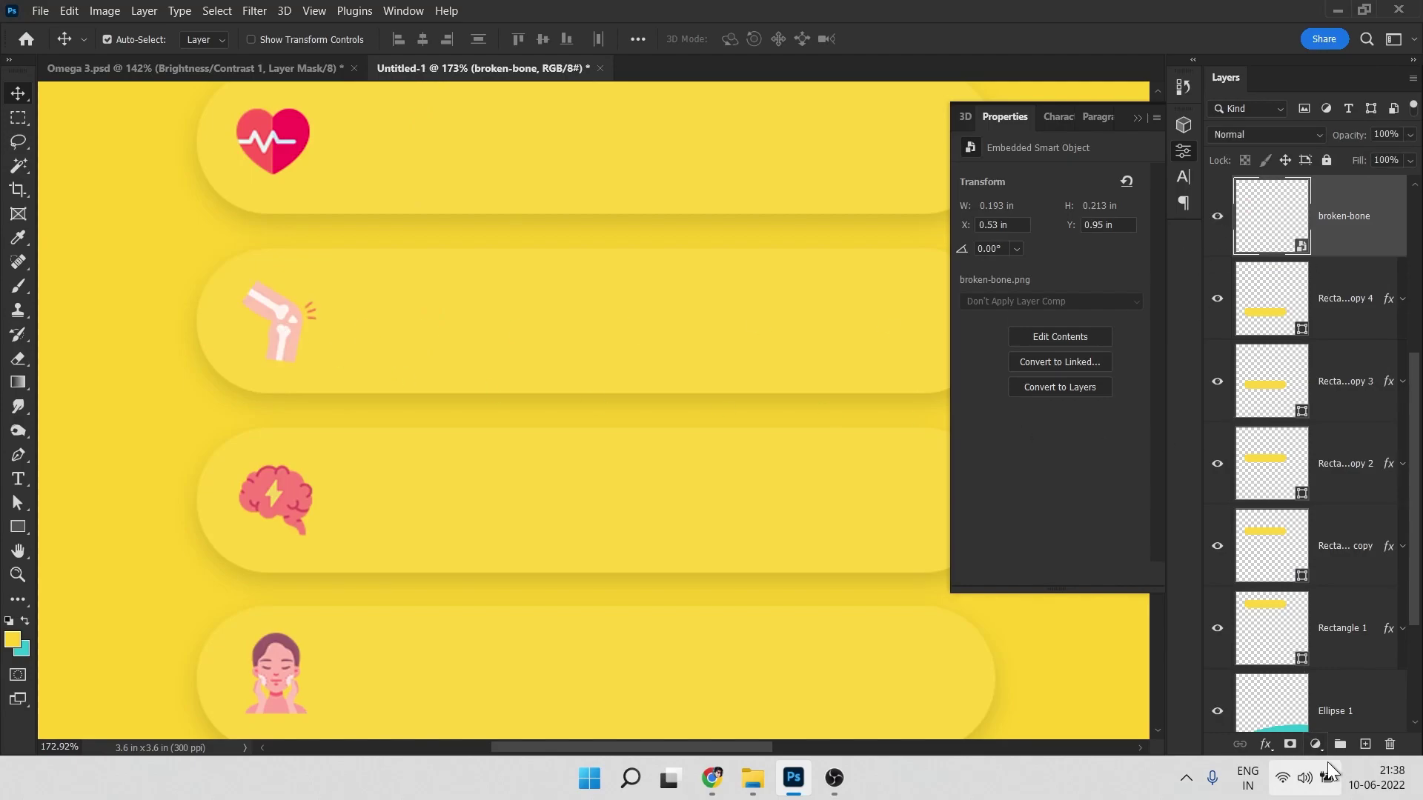
left_click(1316, 744)
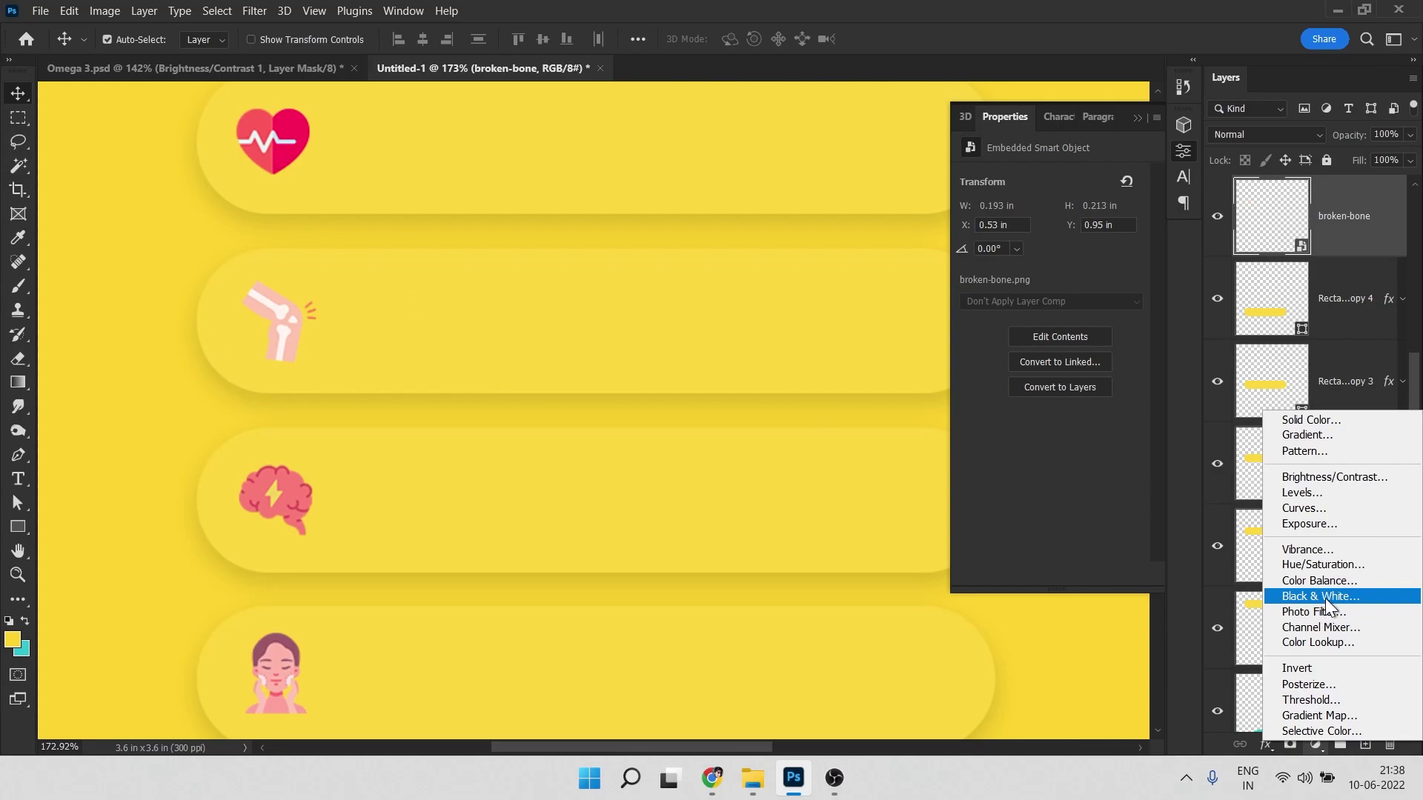
left_click(1328, 478)
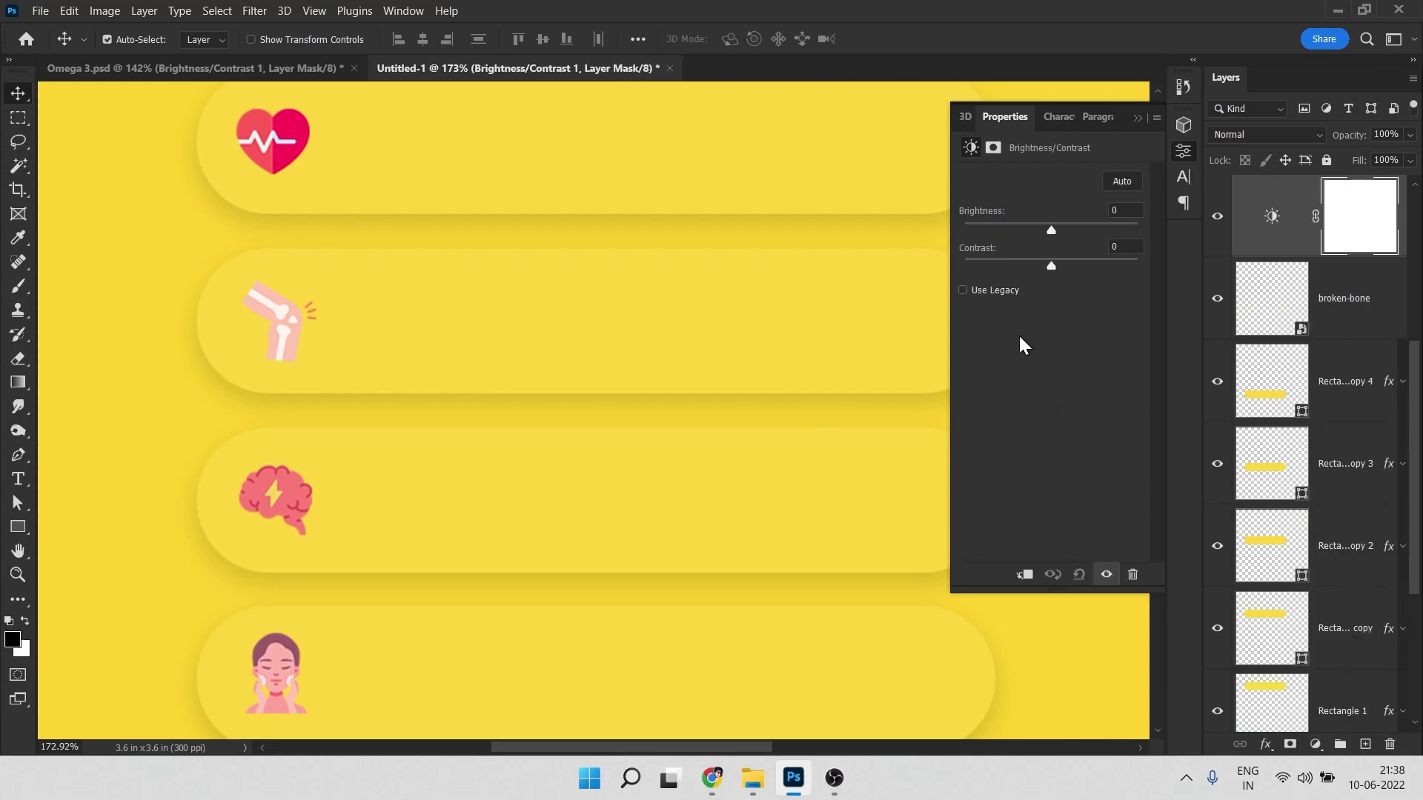
left_click(1027, 575)
left_click_drag(1051, 231, 995, 231)
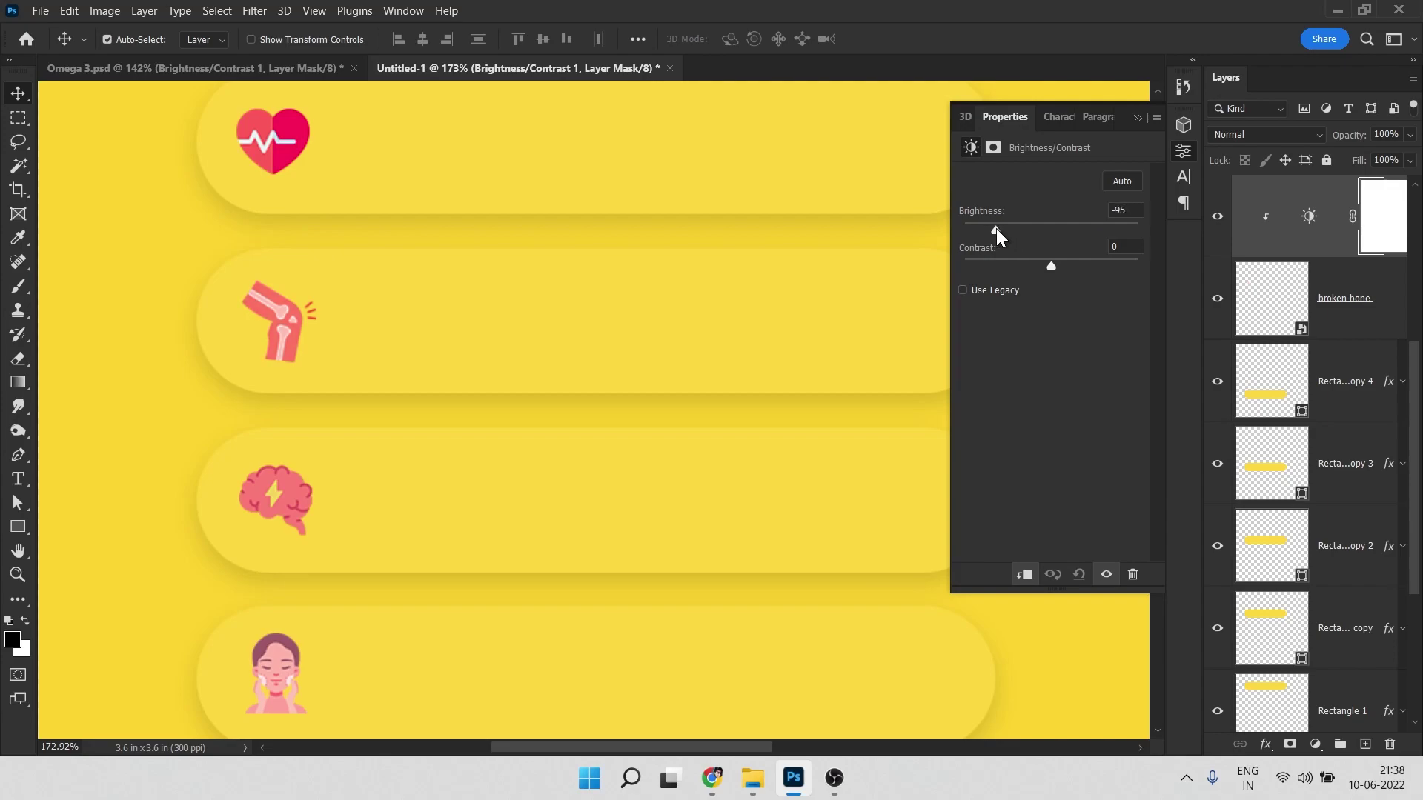
Select the skincare icon's layer in the fourth bar
scroll(445, 307, "down", 3)
scroll(334, 308, "up", 2)
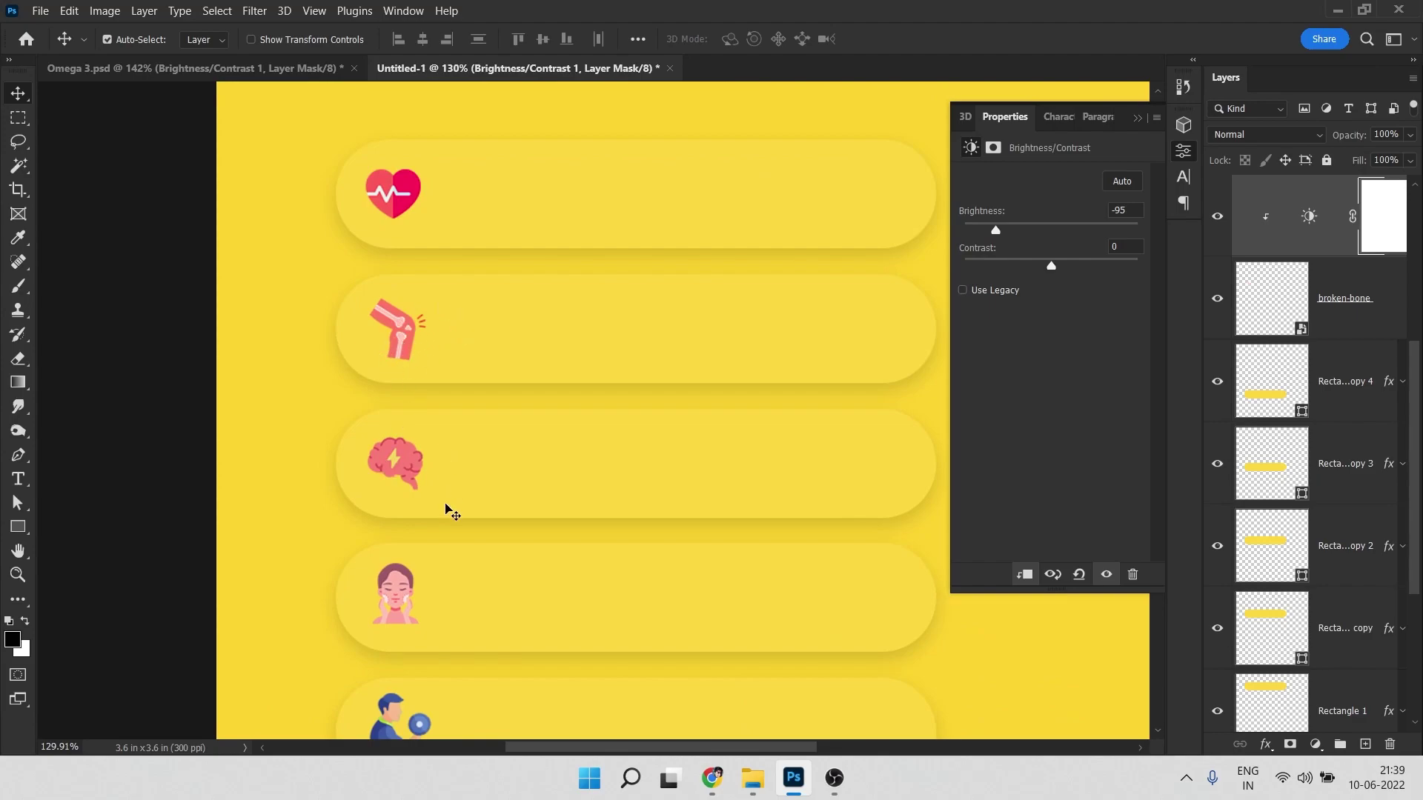
left_click_drag(445, 505, 409, 414)
left_click(338, 485)
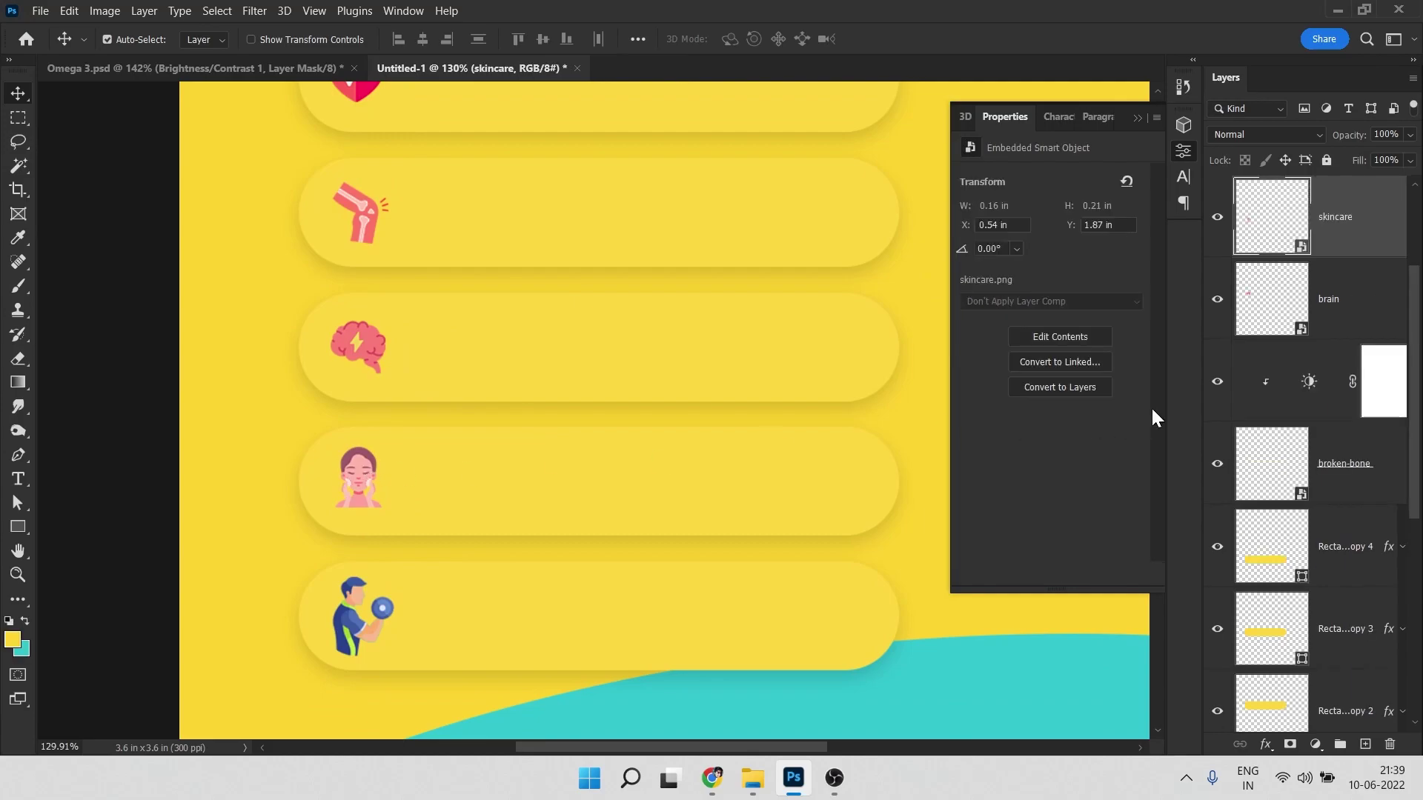
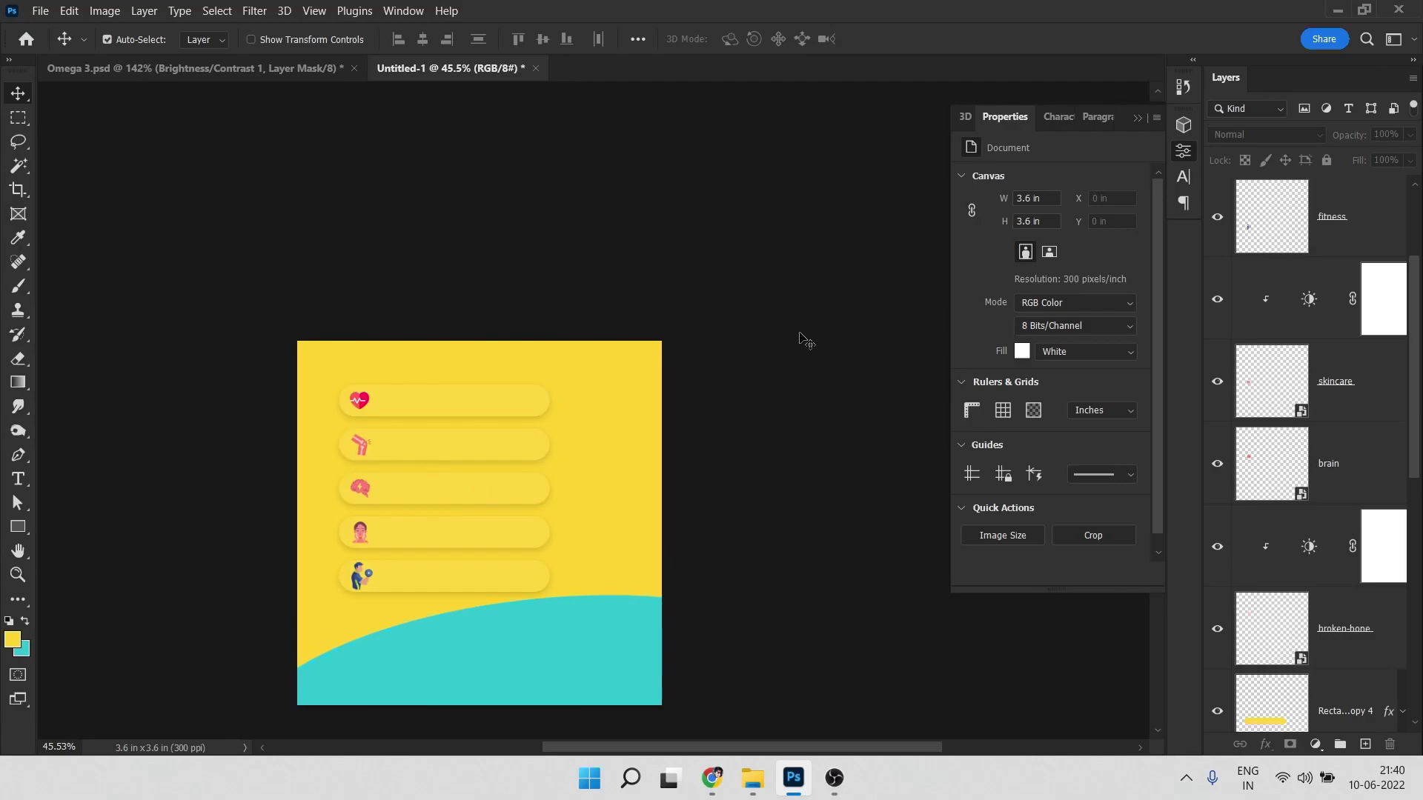
Place the "mock up bottle copy" image into Untitled-1, scaled and positioned over the right ends of the benefit bars
left_click(752, 778)
left_click_drag(1113, 211, 718, 430)
left_click_drag(515, 571, 525, 437)
left_click_drag(671, 509, 772, 575)
left_click_drag(629, 466, 726, 466)
left_click_drag(304, 200, 257, 168)
left_click_drag(413, 259, 442, 262)
key("Return")
Select the five bars together with their icons and shift the whole group slightly down beside the bottle
scroll(528, 498, "up", 2)
left_click_drag(527, 496, 468, 539)
left_click_drag(592, 333, 593, 370)
left_click_drag(593, 371, 611, 449)
left_click_drag(108, 194, 386, 529)
left_click_drag(717, 305, 717, 338)
left_click_drag(607, 336, 607, 326)
left_click(808, 339)
Place the softgel capsule picture "image 2" from the fish oil post design folder onto the canvas
key("alt+Tab")
left_click(487, 498)
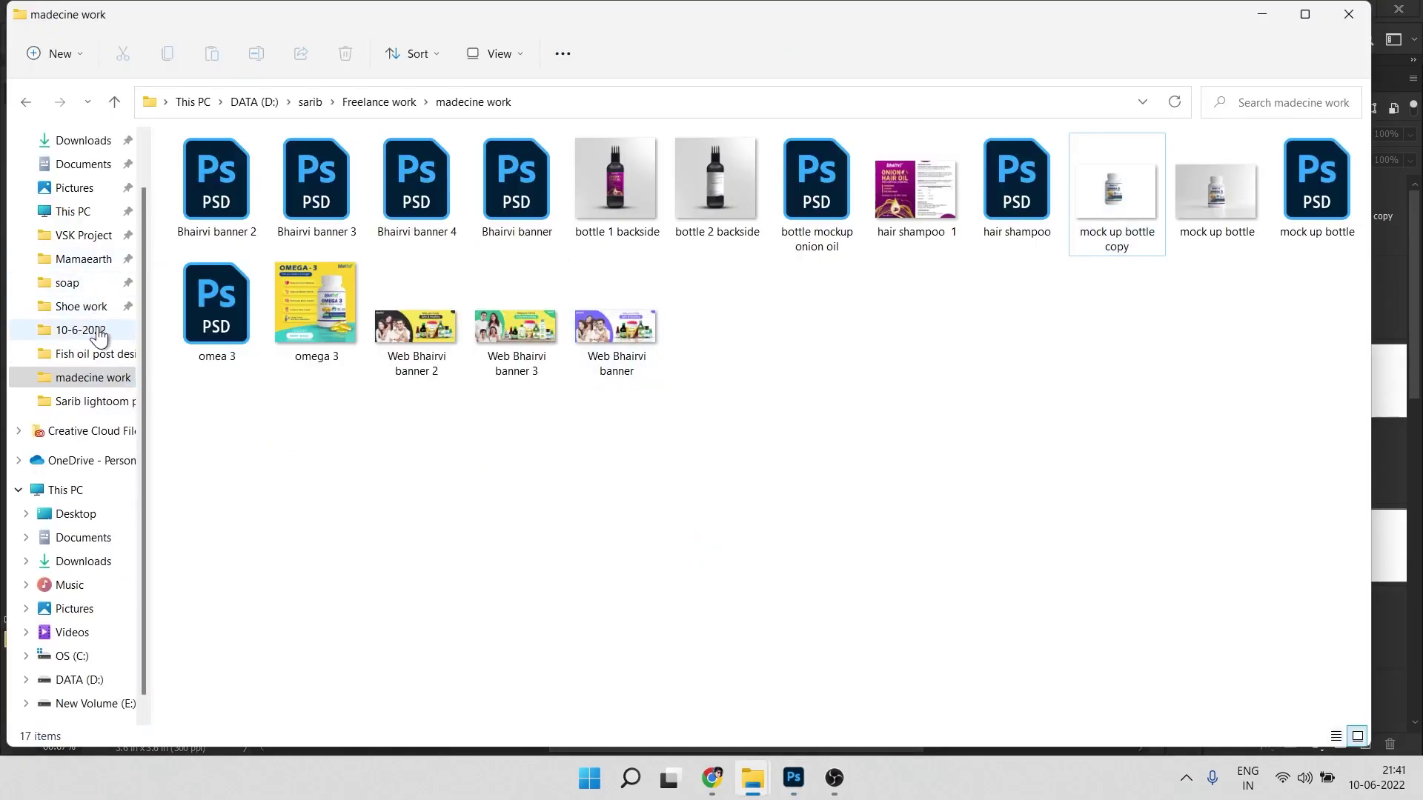
left_click(89, 355)
left_click_drag(224, 221, 502, 523)
key("alt+Tab")
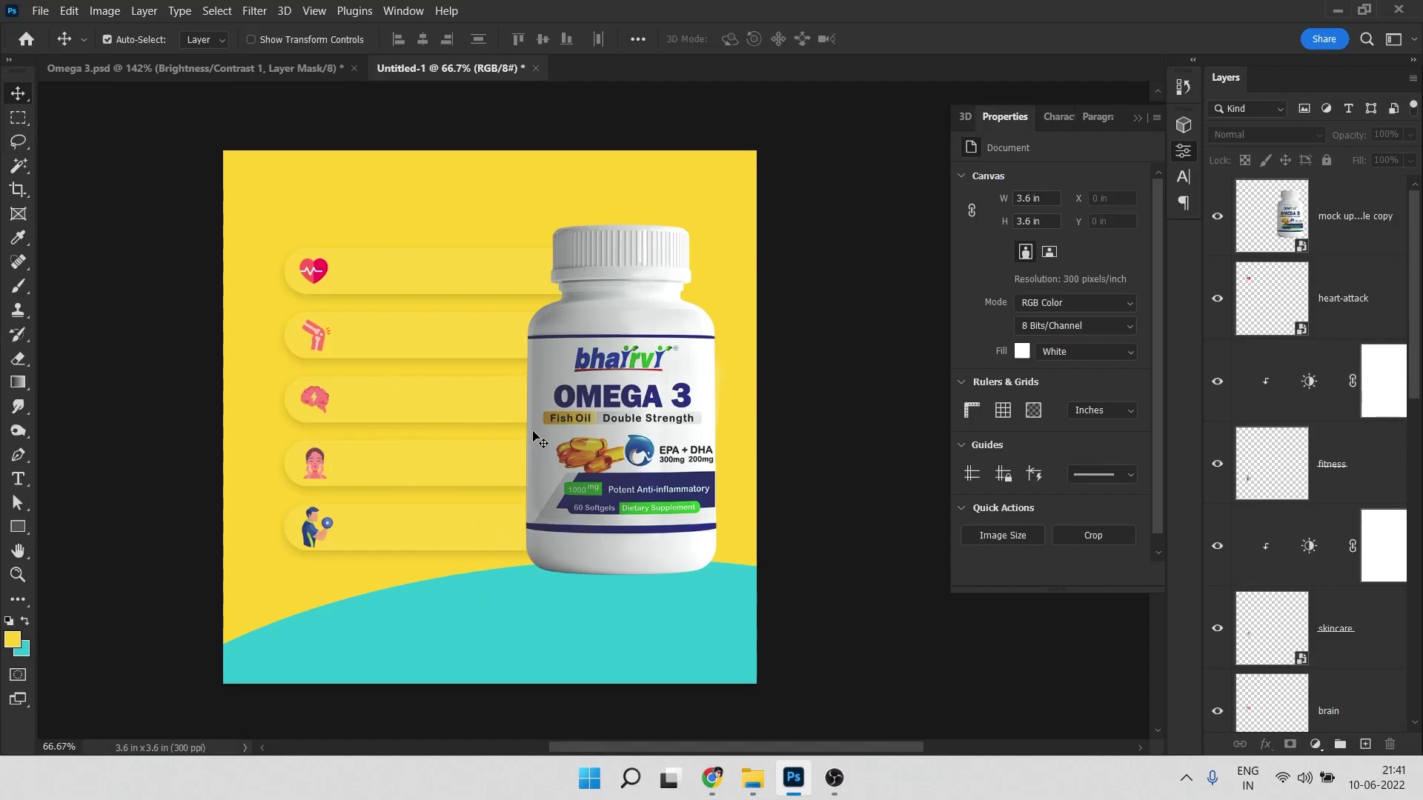
left_click_drag(533, 437, 531, 403)
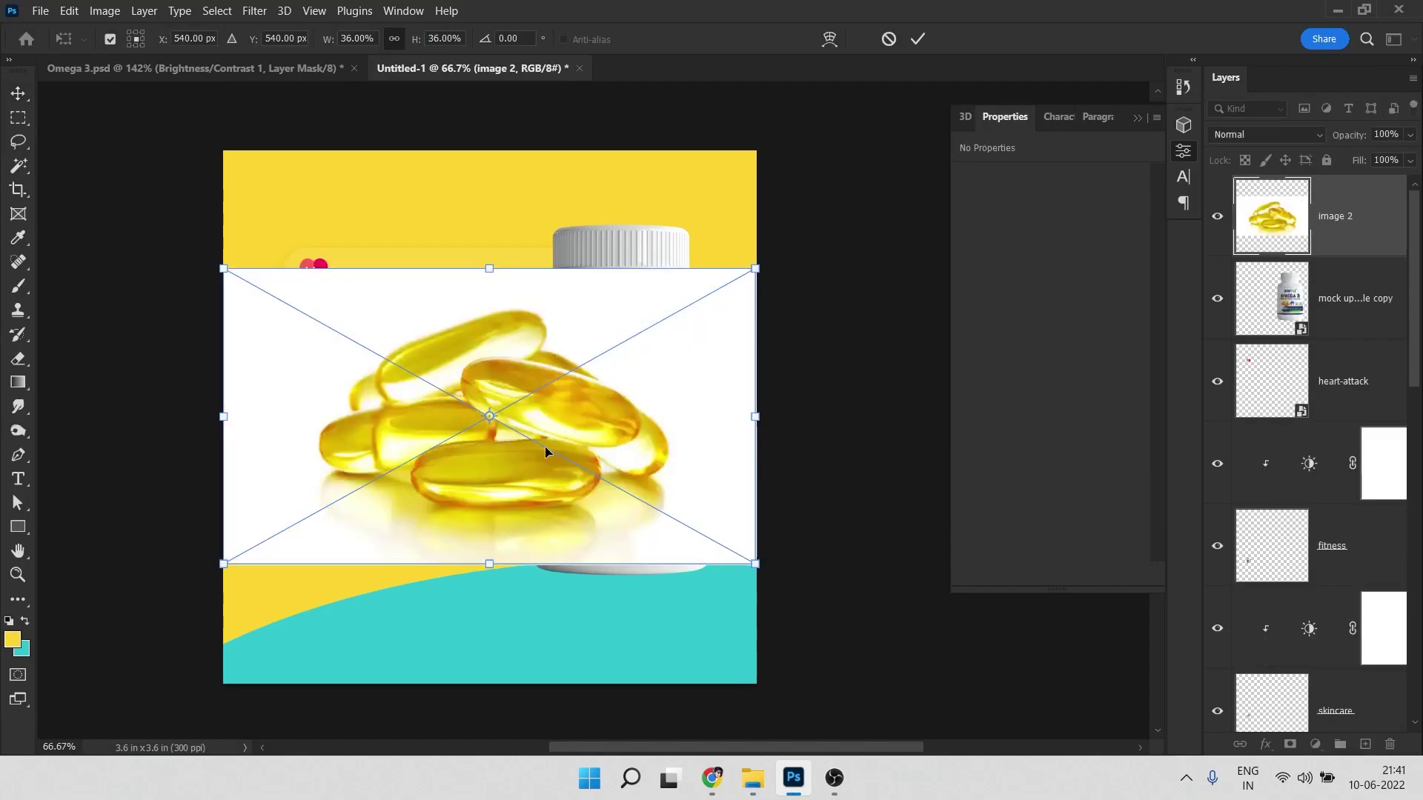
key("Return")
Cut the capsules out of their white background with Select Subject and a layer mask
scroll(449, 410, "up", 5)
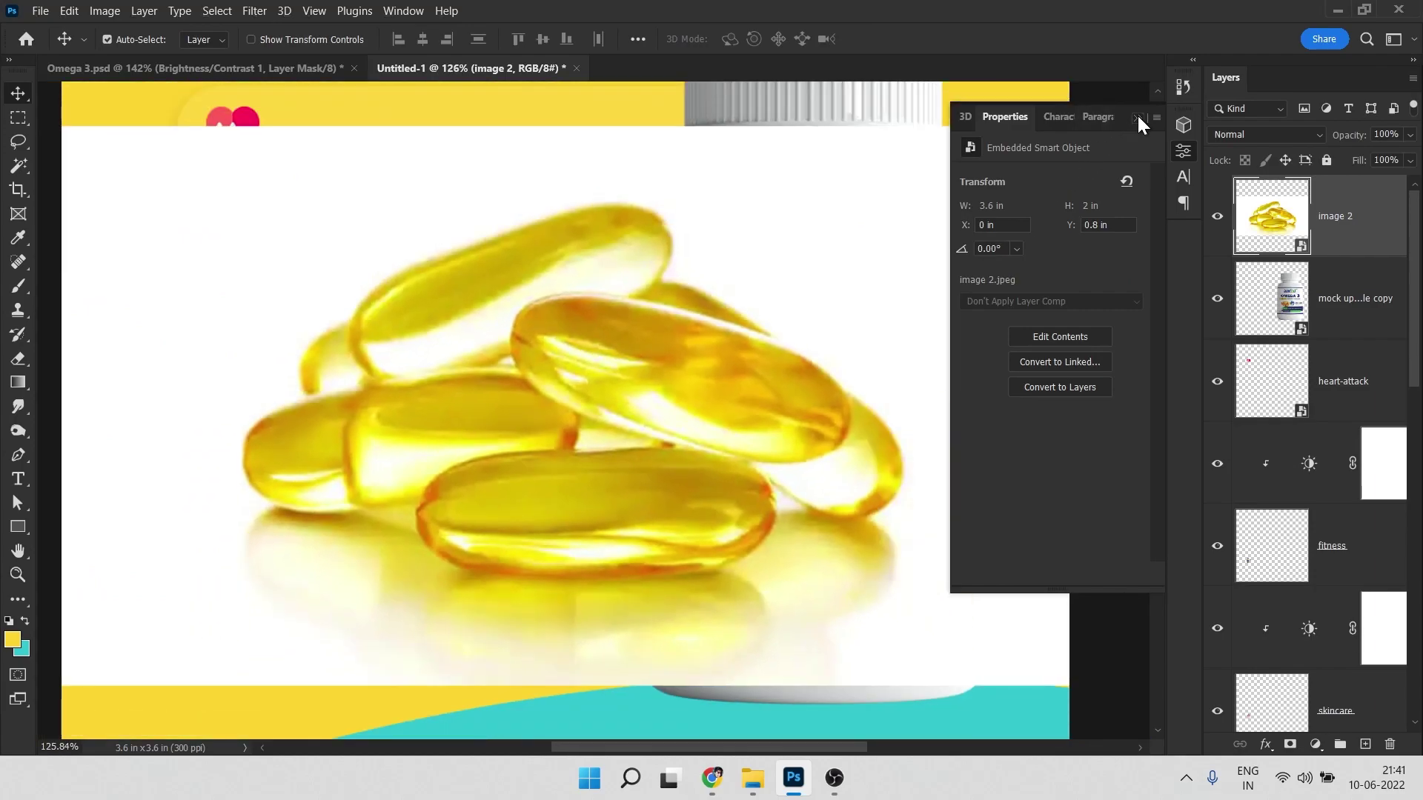
left_click(1137, 117)
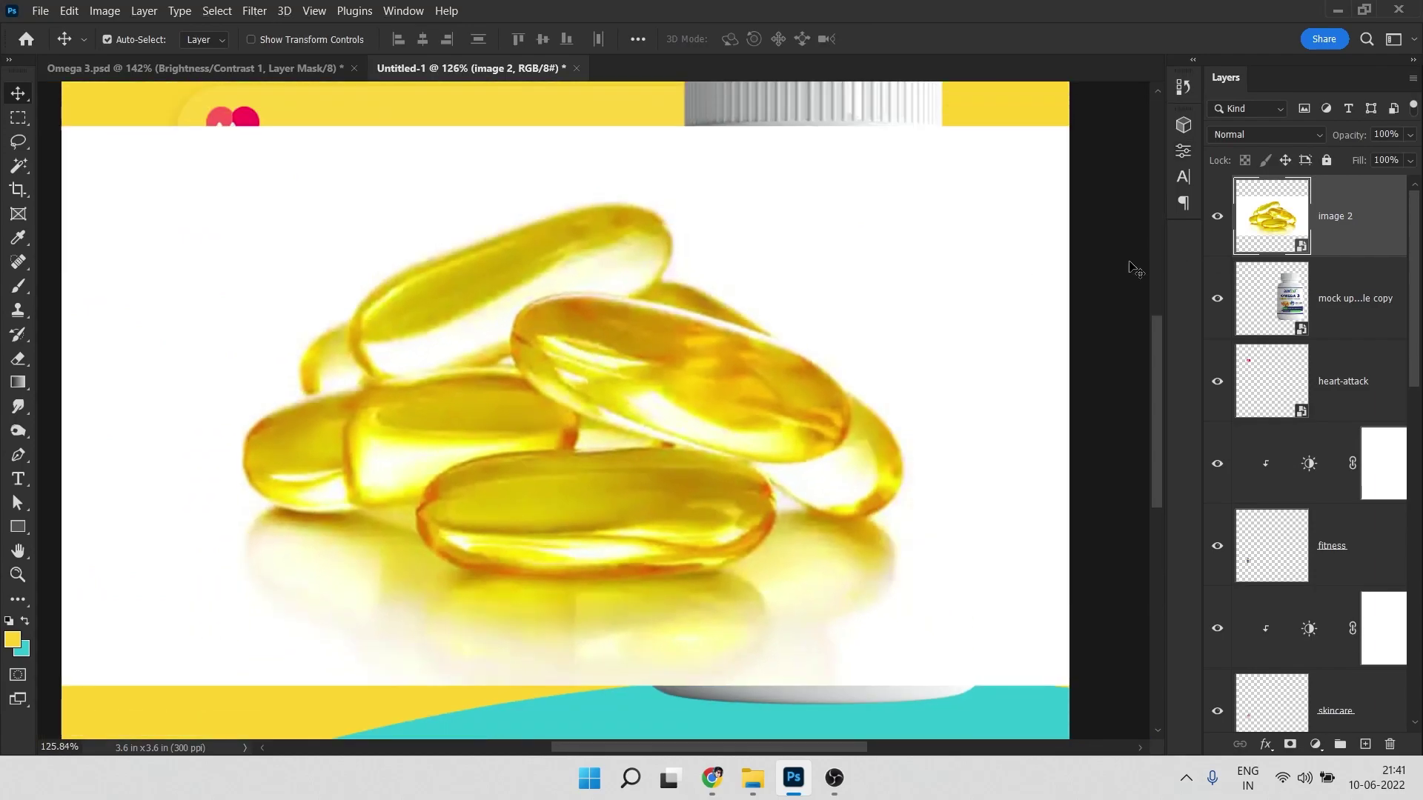
left_click(10, 164)
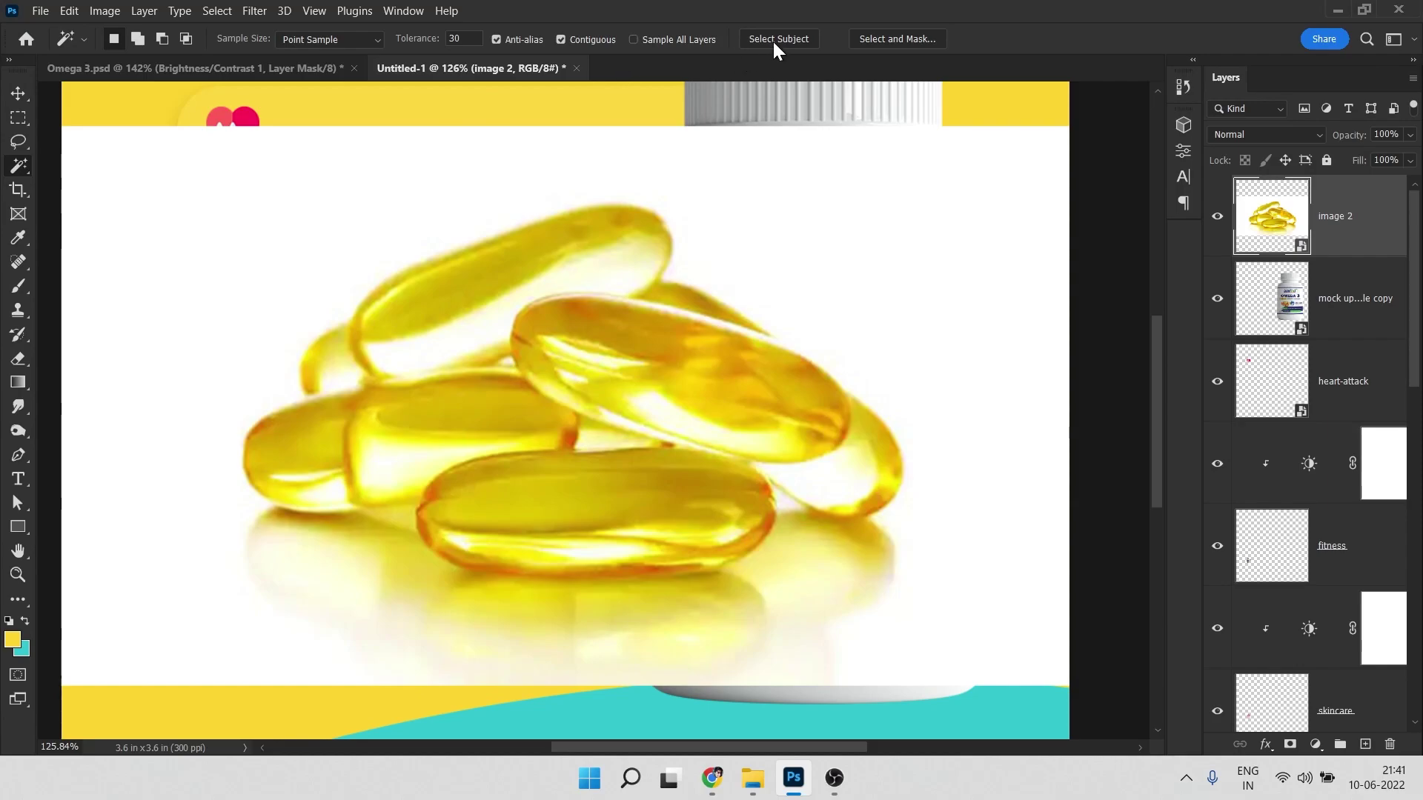
left_click(802, 39)
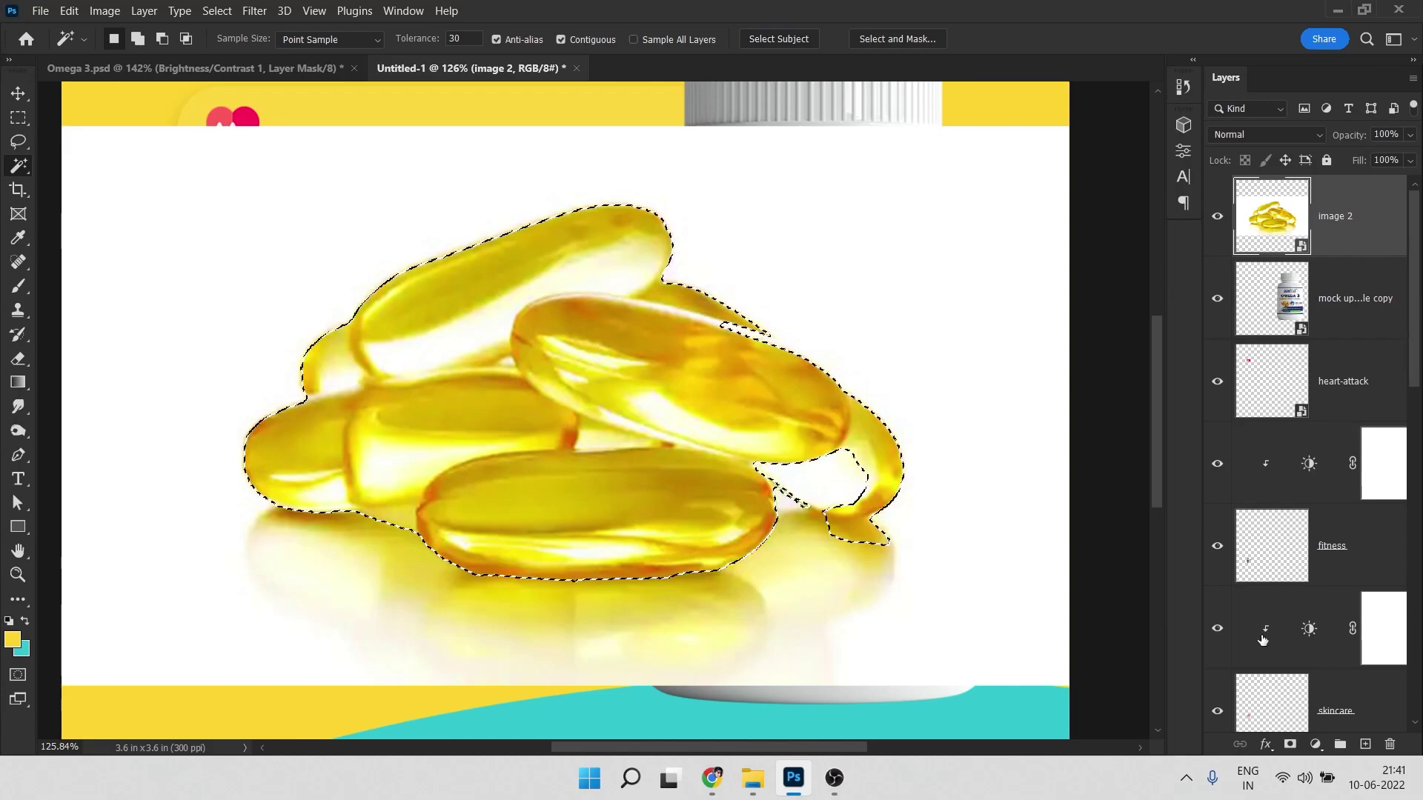
left_click(1289, 746)
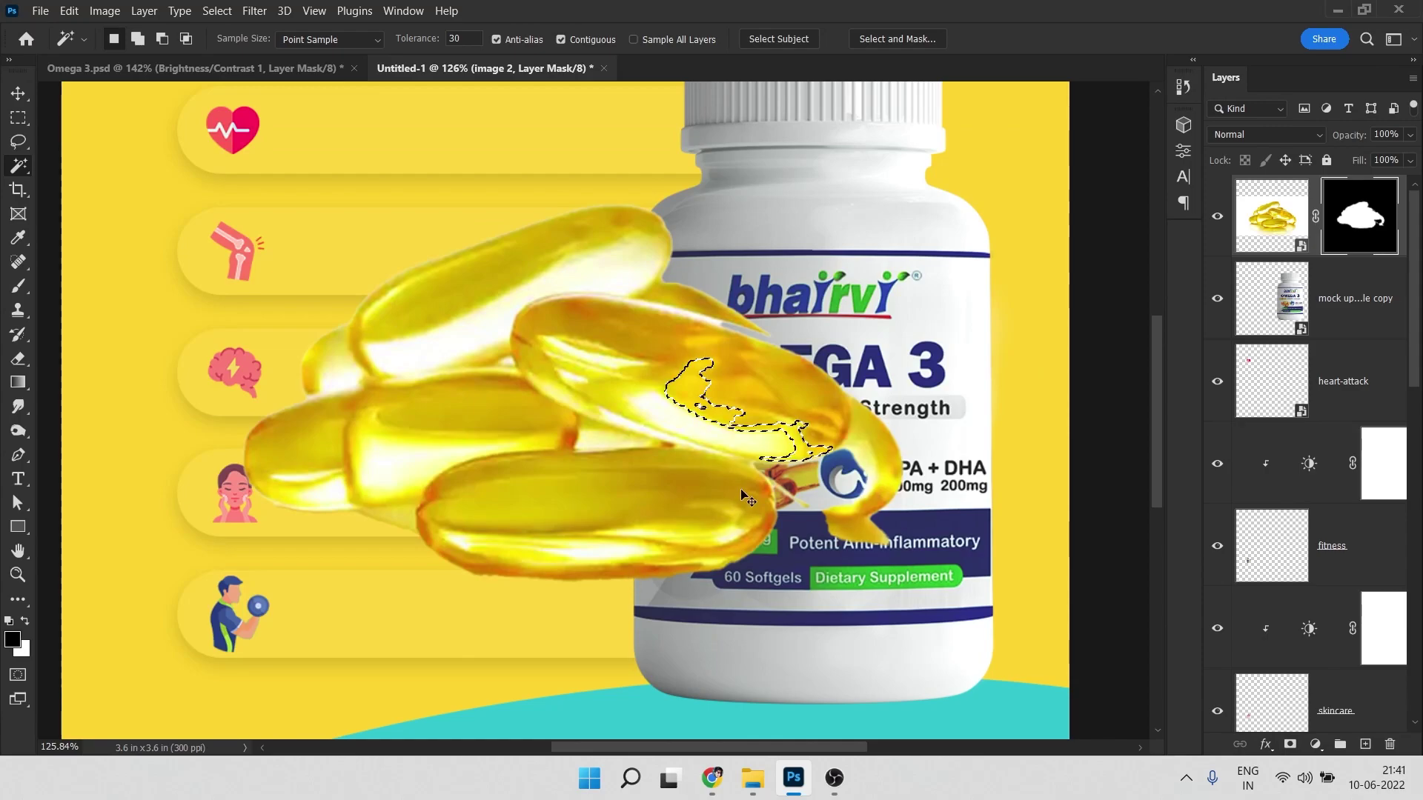
Scale the masked capsules down and position them on the turquoise curve beside the bottle's base
left_click(20, 94)
mouse_move(636, 406)
left_mouse_down()
mouse_move(652, 593)
mouse_move(657, 337)
mouse_move(649, 400)
left_mouse_up()
key("ctrl+t")
left_click_drag(1037, 601, 801, 464)
key("Return")
left_click_drag(835, 417, 521, 450)
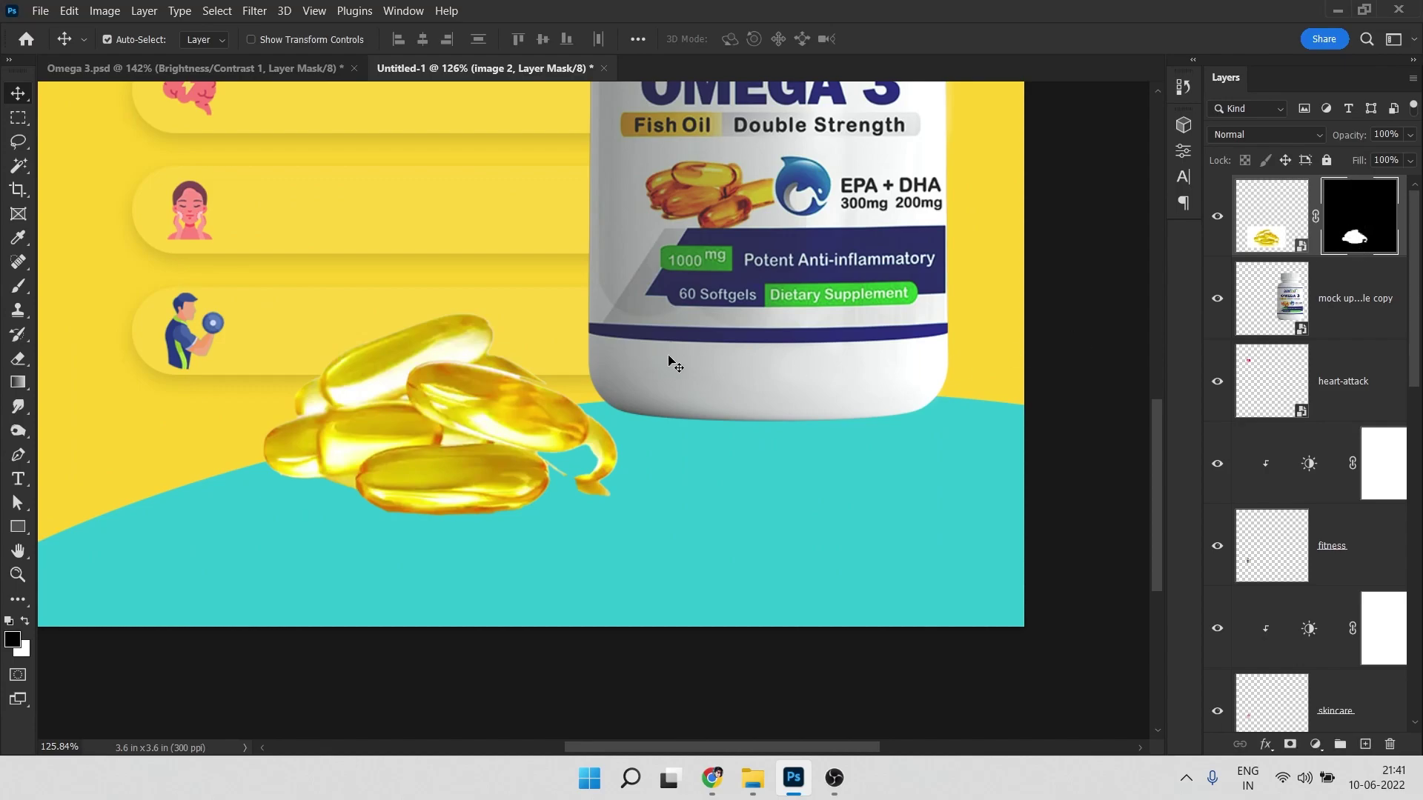
Set up the Brush tool with a size of 69 px and 0% hardness for editing the capsule mask
key("b")
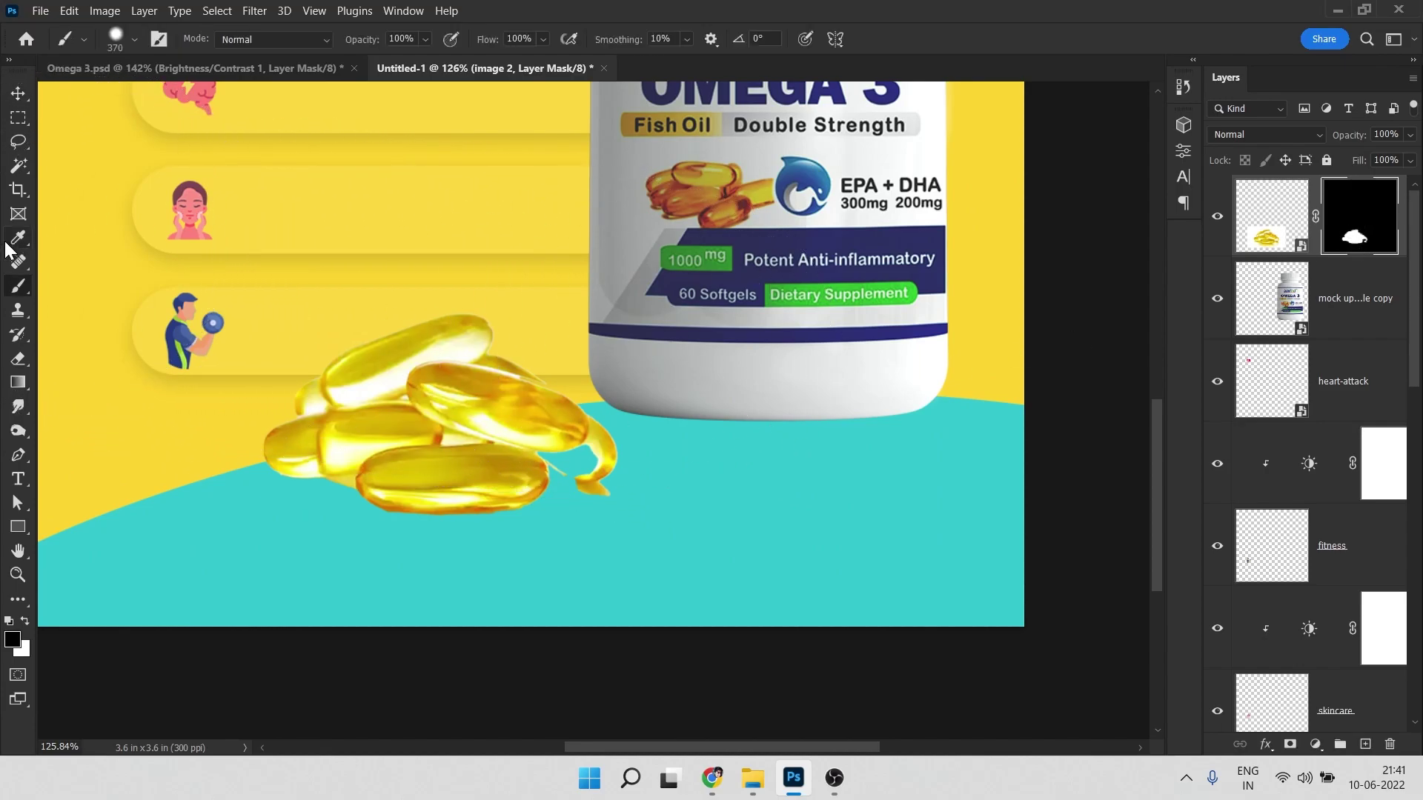
right_click(11, 292)
left_click(87, 289)
right_click(446, 295)
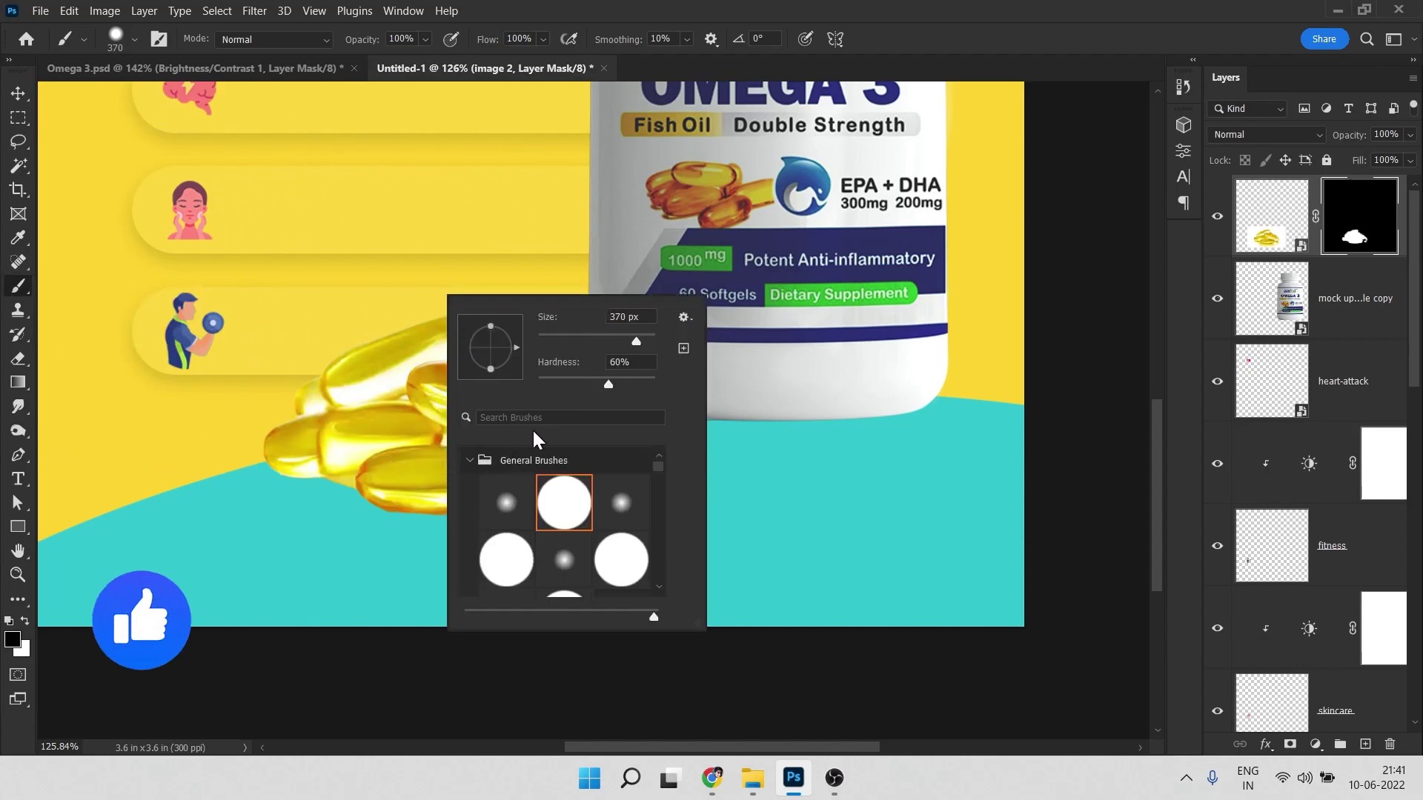
left_click_drag(547, 385, 504, 400)
left_click(609, 337)
left_click_drag(589, 340, 569, 339)
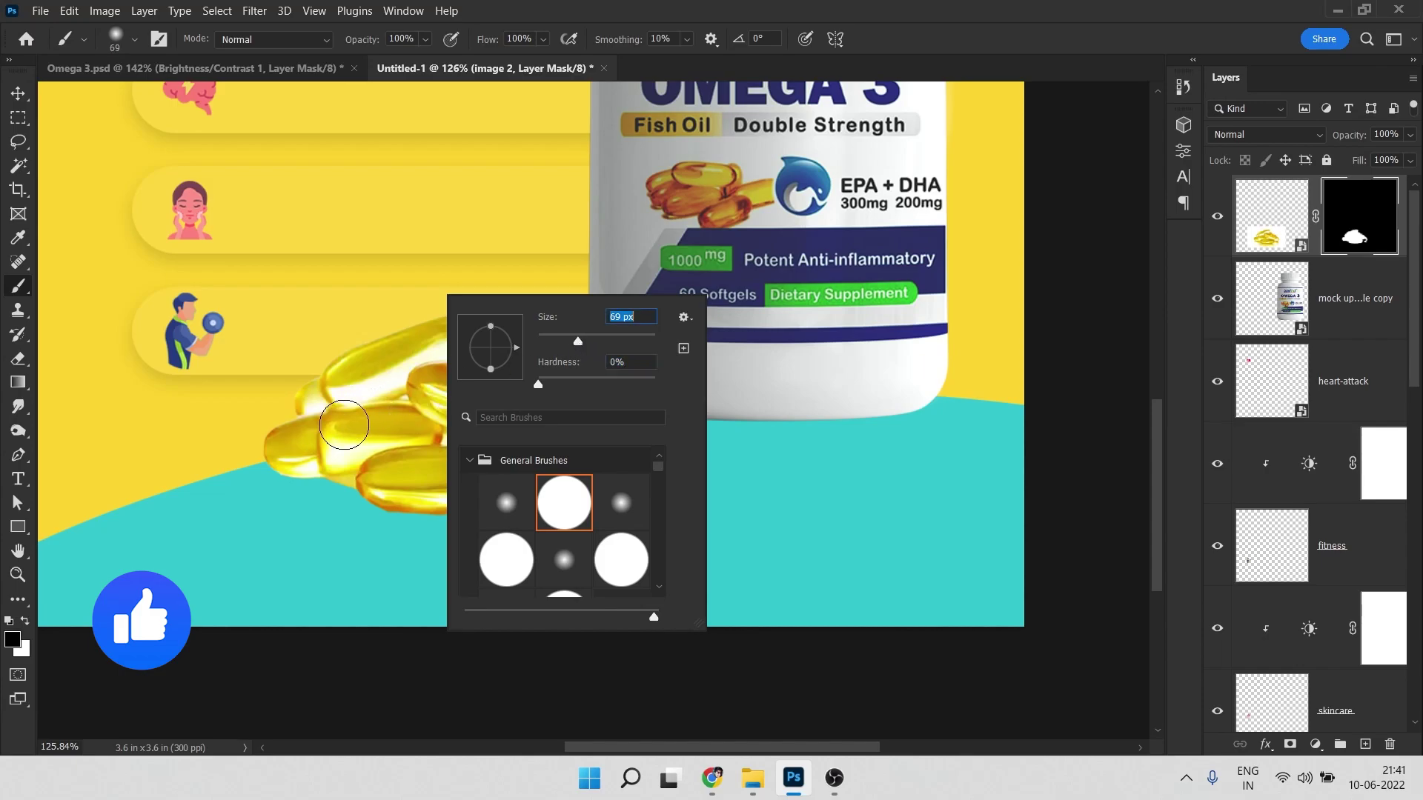
Paint the left capsules out of the mask with black and bring them back with white
left_click_drag(303, 465, 364, 491)
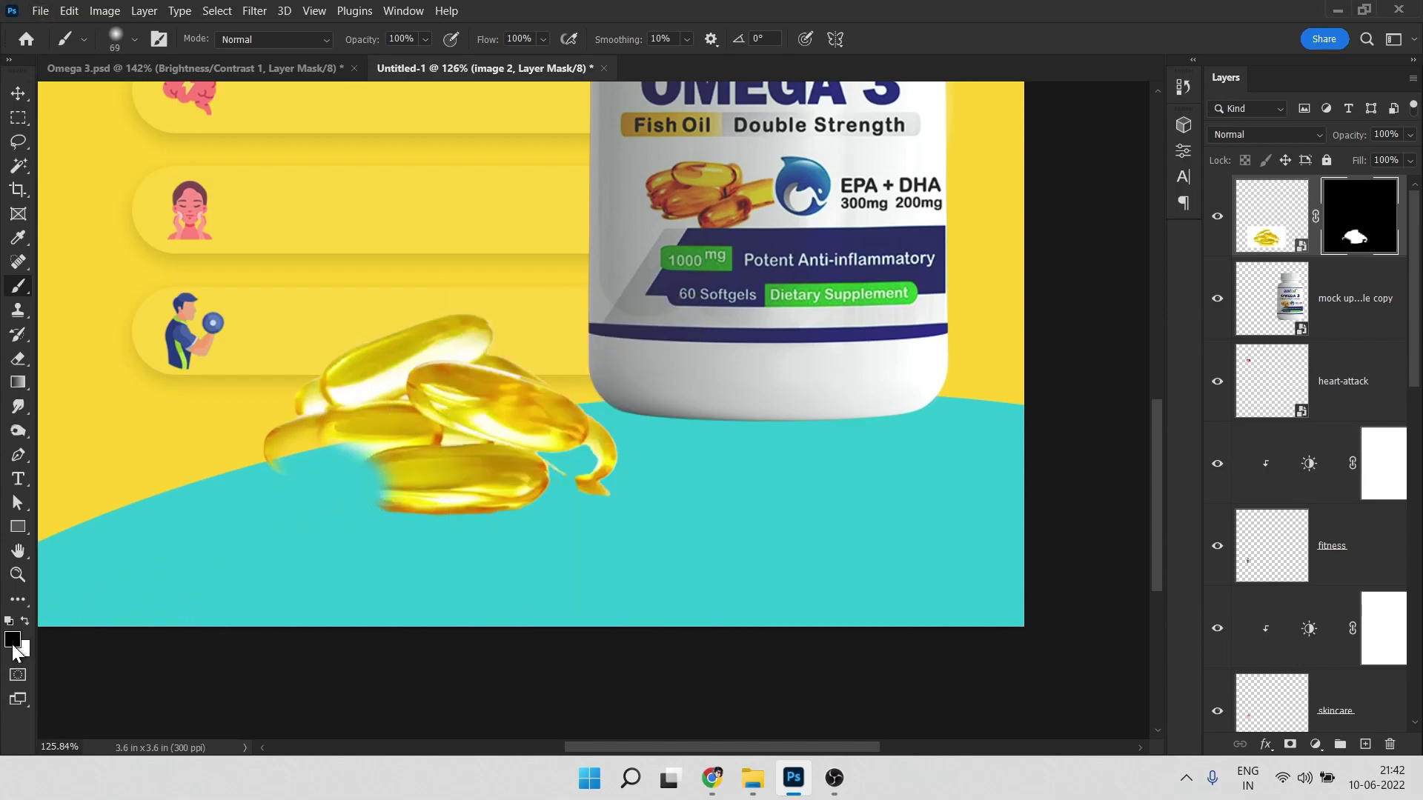
mouse_move(296, 477)
left_mouse_down()
mouse_move(417, 390)
mouse_move(379, 449)
mouse_move(450, 448)
mouse_move(329, 512)
left_mouse_up()
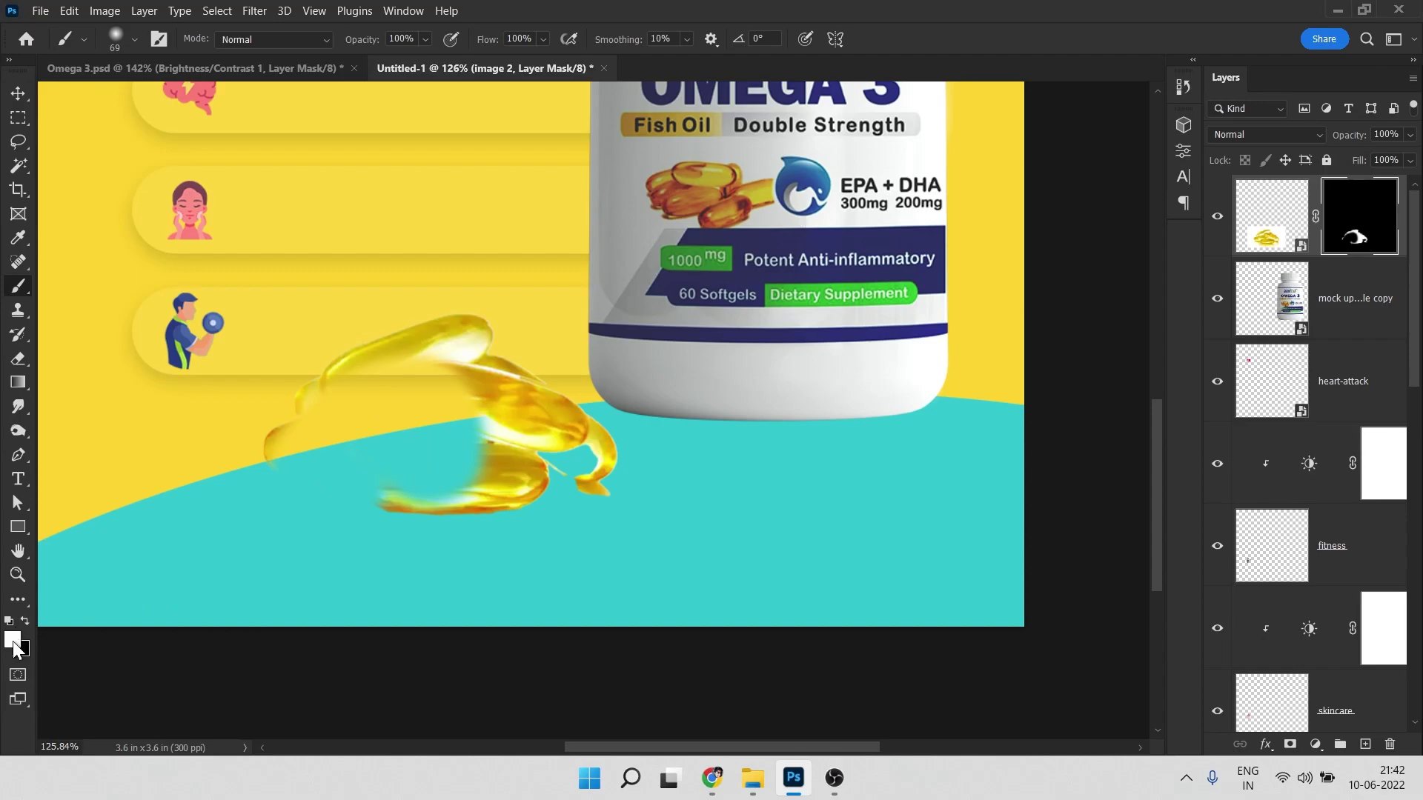
mouse_move(422, 385)
left_mouse_down()
mouse_move(326, 482)
mouse_move(440, 419)
mouse_move(463, 474)
mouse_move(374, 477)
mouse_move(415, 504)
mouse_move(413, 477)
mouse_move(444, 467)
left_mouse_up()
scroll(400, 429, "up", 8)
left_click_drag(364, 314, 616, 348)
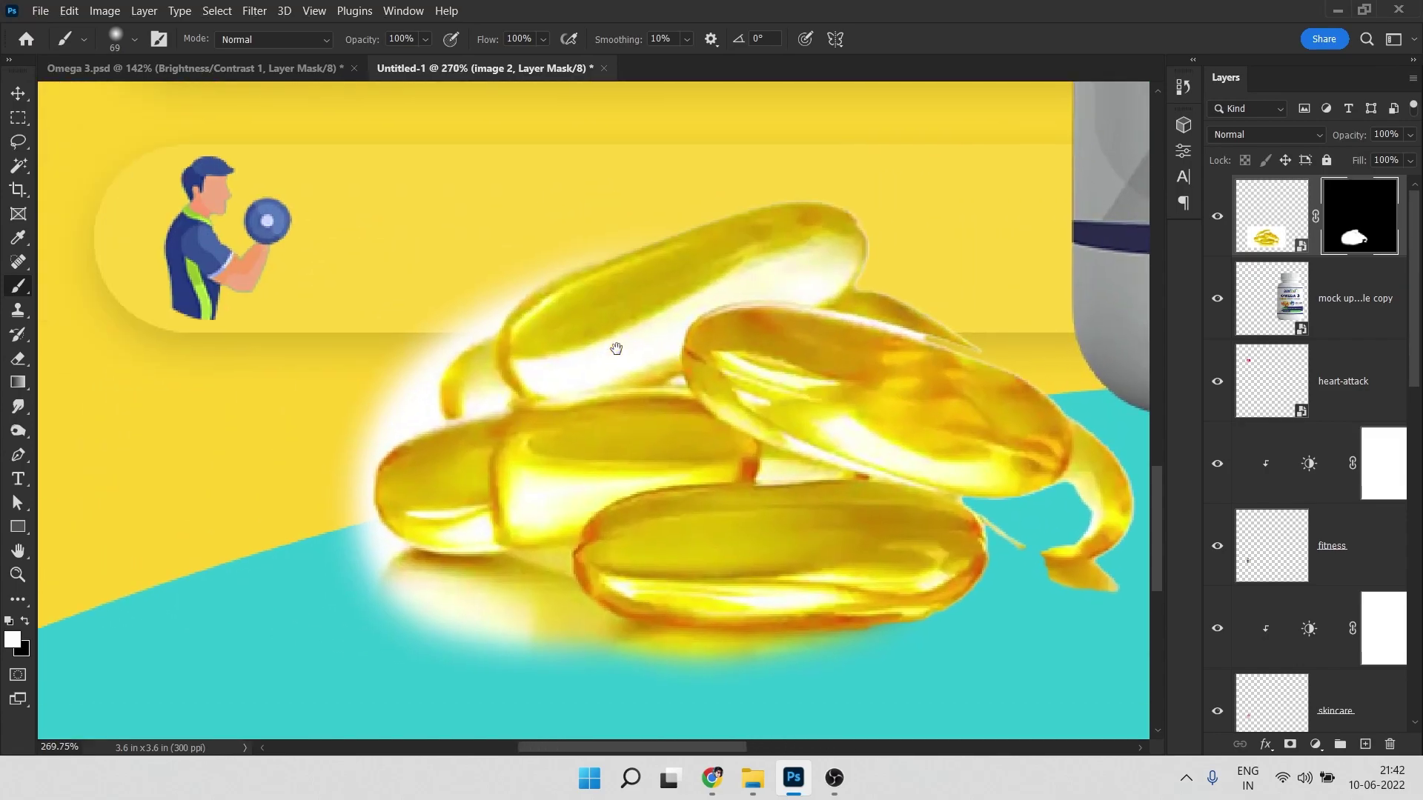
Paint black on the mask with a hard 23 px brush to remove the white fringe around the upper-left capsules
scroll(517, 270, "up", 7)
mouse_move(631, 285)
left_mouse_down()
mouse_move(400, 298)
mouse_move(437, 312)
left_mouse_up()
left_click_drag(552, 274, 745, 186)
key("ctrl+z")
key("x")
left_click_drag(610, 247, 881, 131)
mouse_move(414, 356)
left_mouse_down()
mouse_move(314, 489)
mouse_move(397, 348)
left_mouse_up()
left_click_drag(319, 512, 248, 630)
mouse_move(191, 609)
left_mouse_down()
mouse_move(477, 375)
mouse_move(411, 483)
left_mouse_up()
right_click(571, 320, "alt")
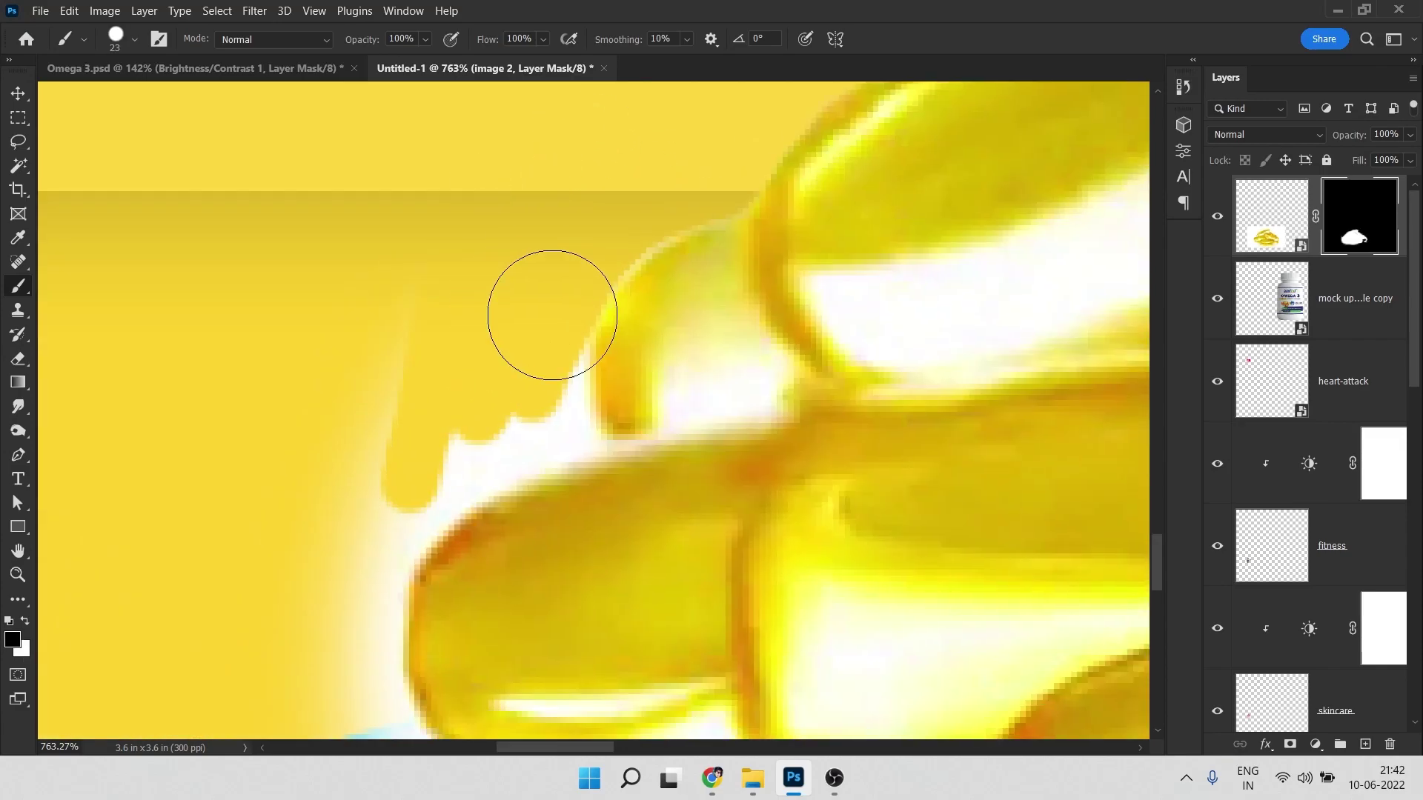
left_click_drag(571, 320, 390, 510)
Mask out the white fringe and reflection around the left capsule and below the front capsule with an 11 px black brush
right_click(576, 403, "alt")
left_click_drag(577, 404, 588, 450)
mouse_move(424, 549)
left_mouse_down()
mouse_move(324, 537)
mouse_move(329, 643)
left_mouse_up()
right_click(356, 547, "alt")
mouse_move(358, 596)
left_mouse_down()
mouse_move(443, 325)
mouse_move(375, 487)
mouse_move(127, 296)
mouse_move(452, 481)
mouse_move(734, 596)
left_mouse_up()
scroll(514, 467, "down", 5)
scroll(633, 440, "up", 9)
right_click(483, 343, "alt")
mouse_move(389, 302)
left_mouse_down()
mouse_move(595, 308)
mouse_move(597, 341)
left_mouse_up()
right_click(574, 437, "alt")
mouse_move(574, 437)
left_mouse_down()
mouse_move(716, 592)
mouse_move(307, 381)
left_mouse_up()
left_click_drag(326, 437, 241, 492)
mouse_move(642, 476)
left_mouse_down()
mouse_move(143, 459)
mouse_move(522, 489)
mouse_move(297, 640)
left_mouse_up()
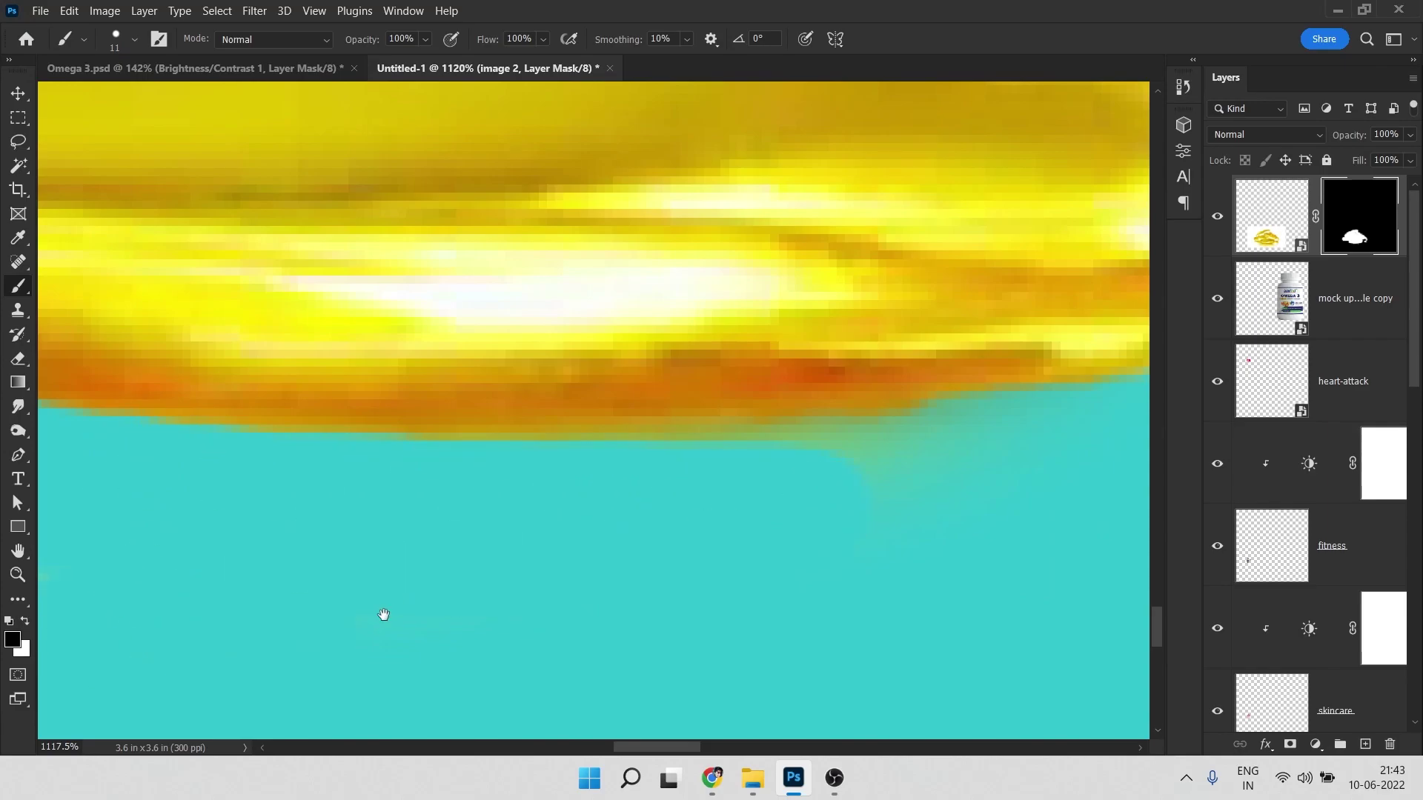
Finish masking the front capsule's underside and refine the remaining capsule outline with a small black brush
left_click_drag(949, 475, 637, 460)
scroll(564, 471, "down", 7)
scroll(60, 389, "up", 6)
left_click_drag(356, 519, 775, 685)
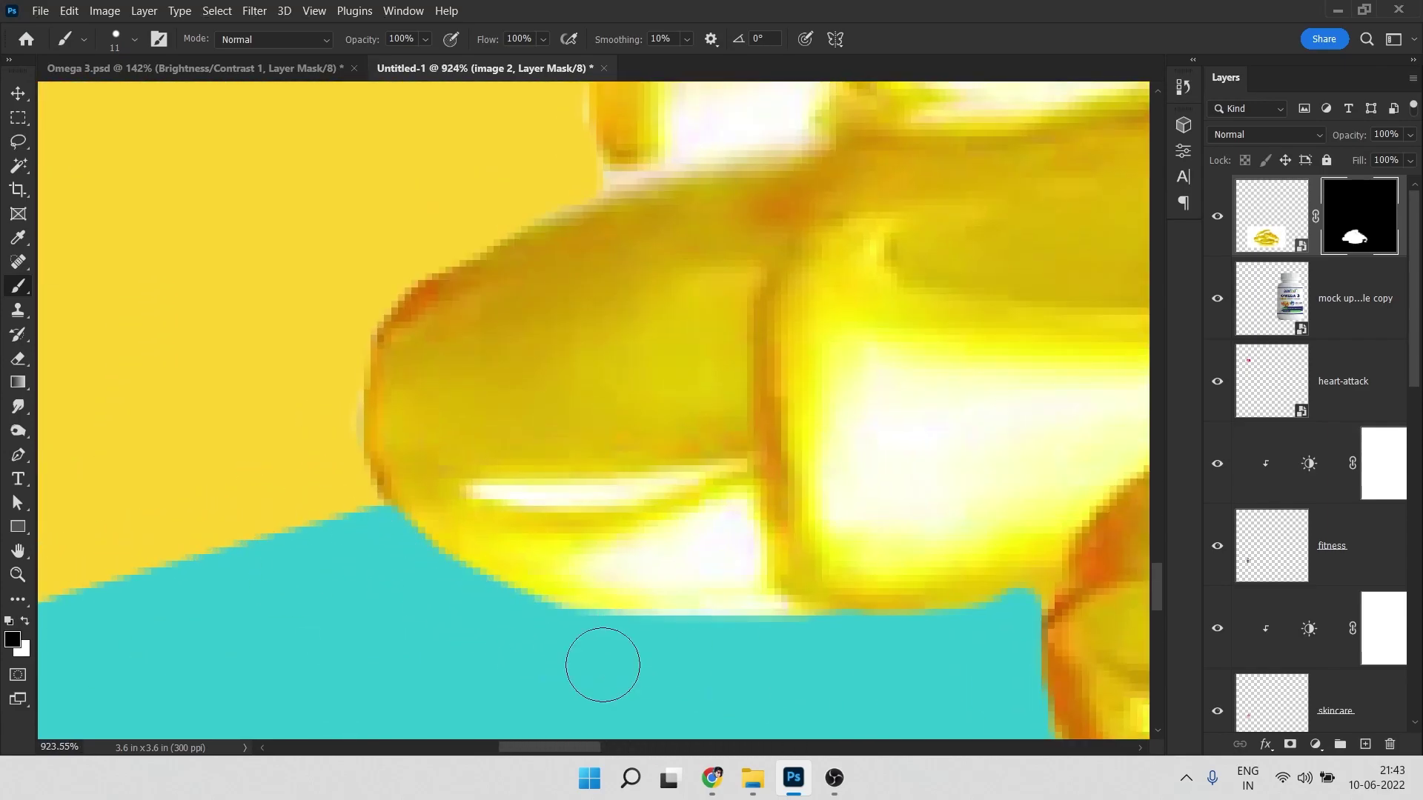
left_click_drag(756, 605, 489, 400)
right_click(489, 400, "alt")
mouse_move(783, 383)
left_mouse_down()
mouse_move(769, 420)
mouse_move(777, 383)
mouse_move(751, 405)
mouse_move(779, 378)
mouse_move(654, 420)
left_mouse_up()
right_click(771, 393, "alt")
Paint white on the mask to restore the missing part of the rightmost capsule
scroll(399, 532, "down", 10)
scroll(675, 512, "up", 5)
key("x")
right_click(723, 438, "alt")
mouse_move(678, 490)
left_mouse_down()
mouse_move(791, 537)
mouse_move(716, 582)
left_mouse_up()
Paint black with a smaller brush to clean the mask edges around the restored rightmost capsule
key("x")
scroll(788, 564, "up", 9)
right_click(864, 495, "alt")
mouse_move(926, 398)
left_mouse_down()
mouse_move(934, 509)
mouse_move(966, 411)
left_mouse_up()
mouse_move(881, 474)
left_mouse_down()
mouse_move(501, 467)
mouse_move(815, 448)
left_mouse_up()
scroll(899, 347, "up", 3)
mouse_move(866, 408)
left_mouse_down()
mouse_move(565, 460)
mouse_move(324, 403)
mouse_move(259, 504)
left_mouse_up()
right_click(409, 417, "alt")
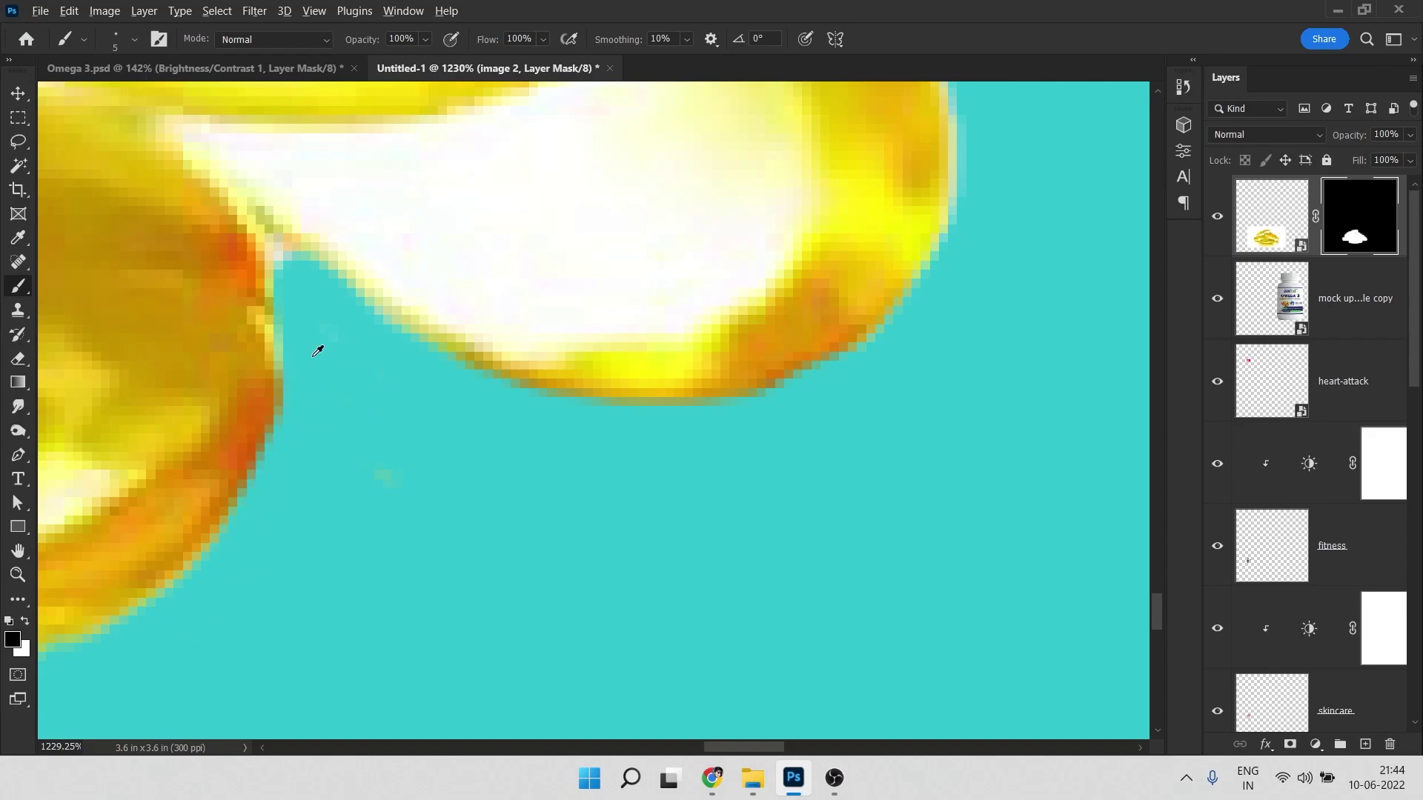
Move the cut-out capsules in front of the bottle's lower-right corner
key("ctrl+0")
key("v")
scroll(479, 452, "up", 3)
left_click_drag(508, 466, 451, 468)
scroll(290, 529, "up", 3)
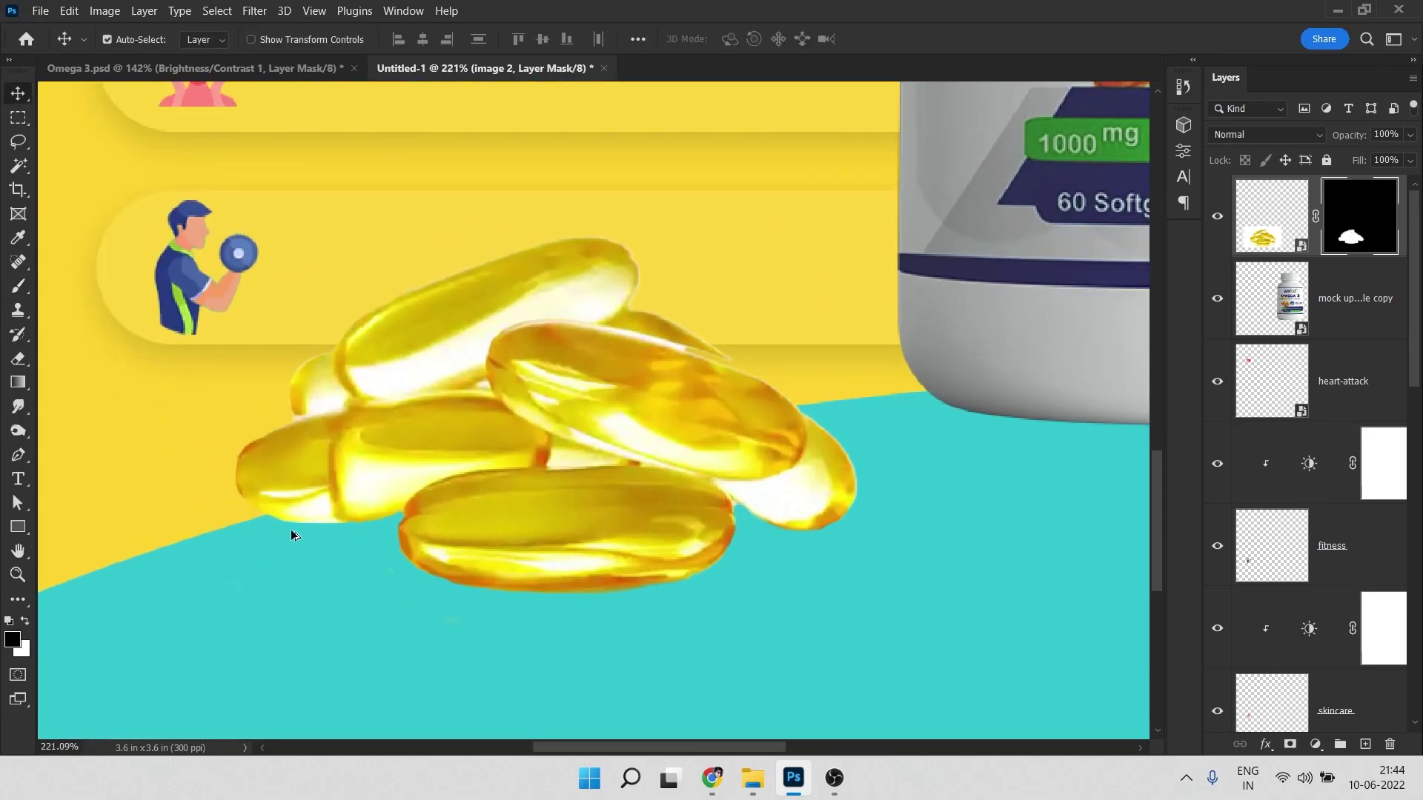
scroll(291, 529, "down", 6)
left_click_drag(364, 518, 645, 507)
Scale the capsules down slightly about their center and nudge the bottle a little to the left
key("ctrl+t")
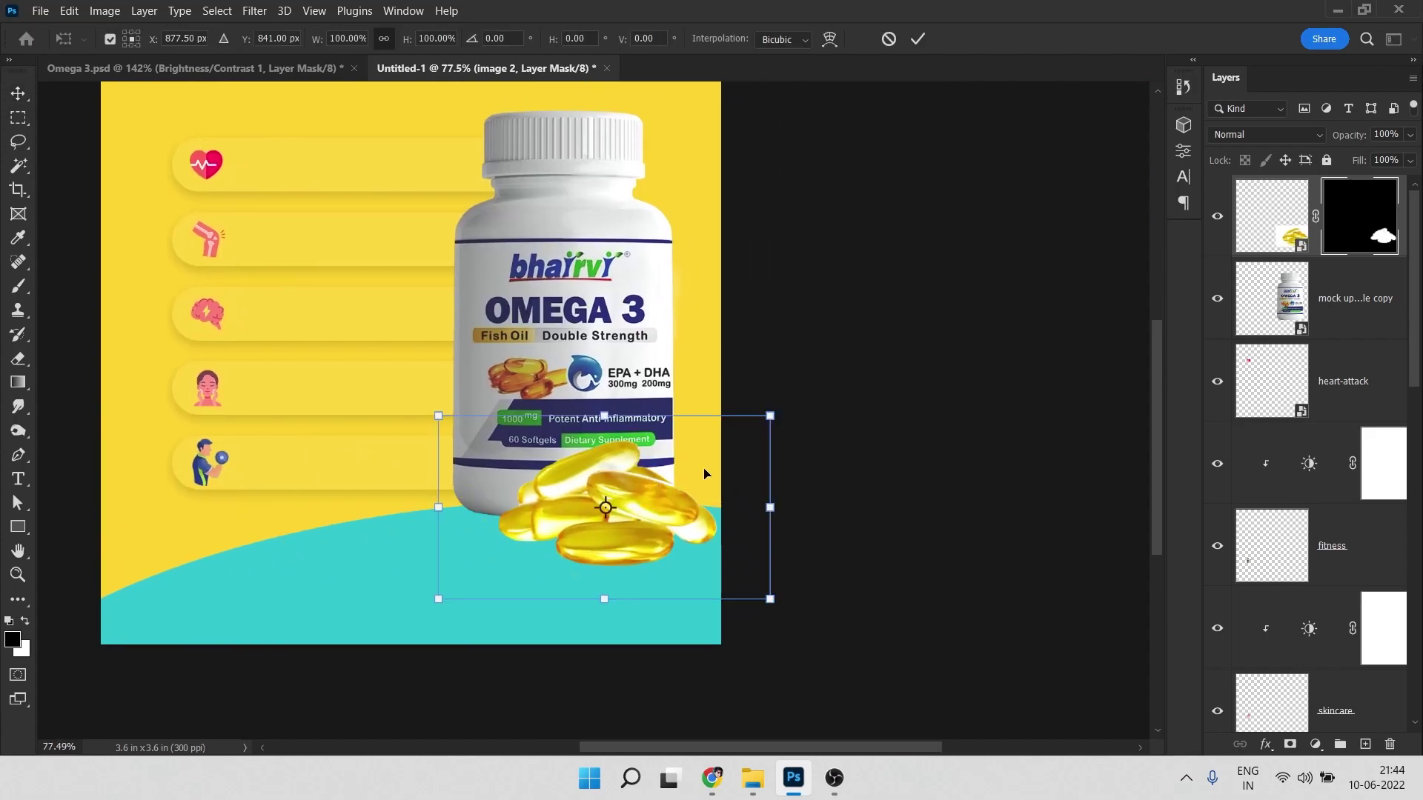
left_click_drag(771, 417, 755, 413)
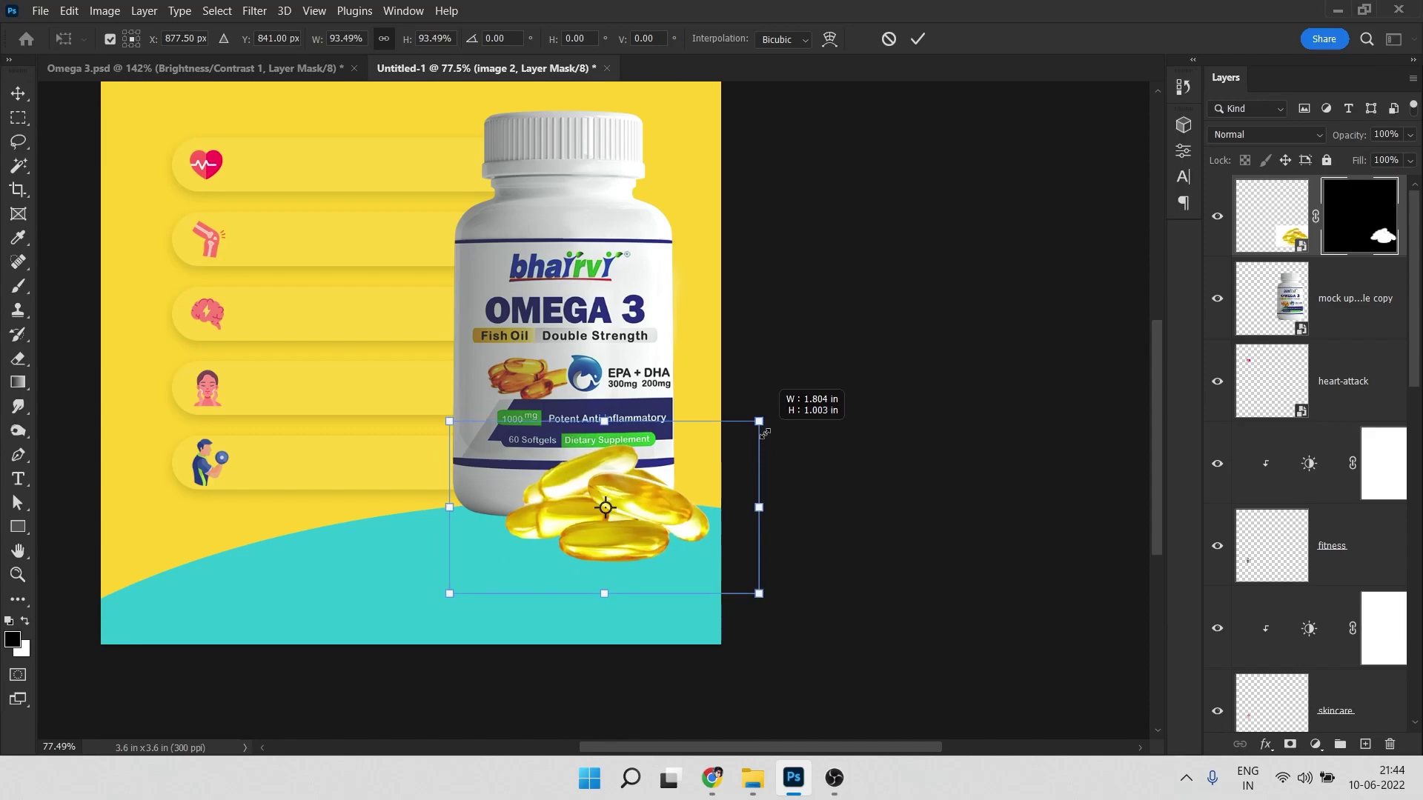
key("Return")
left_click_drag(560, 376, 535, 375)
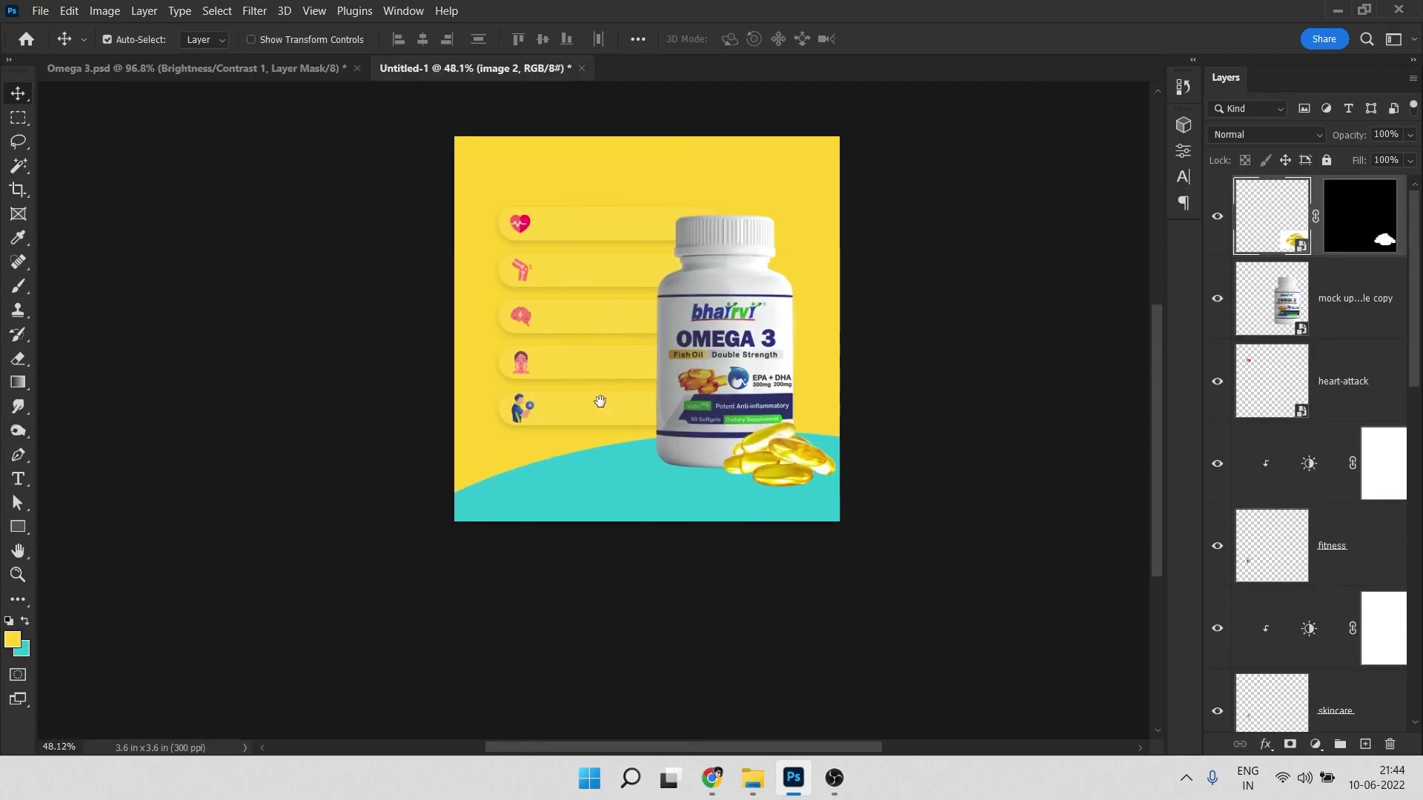
scroll(575, 274, "up", 2)
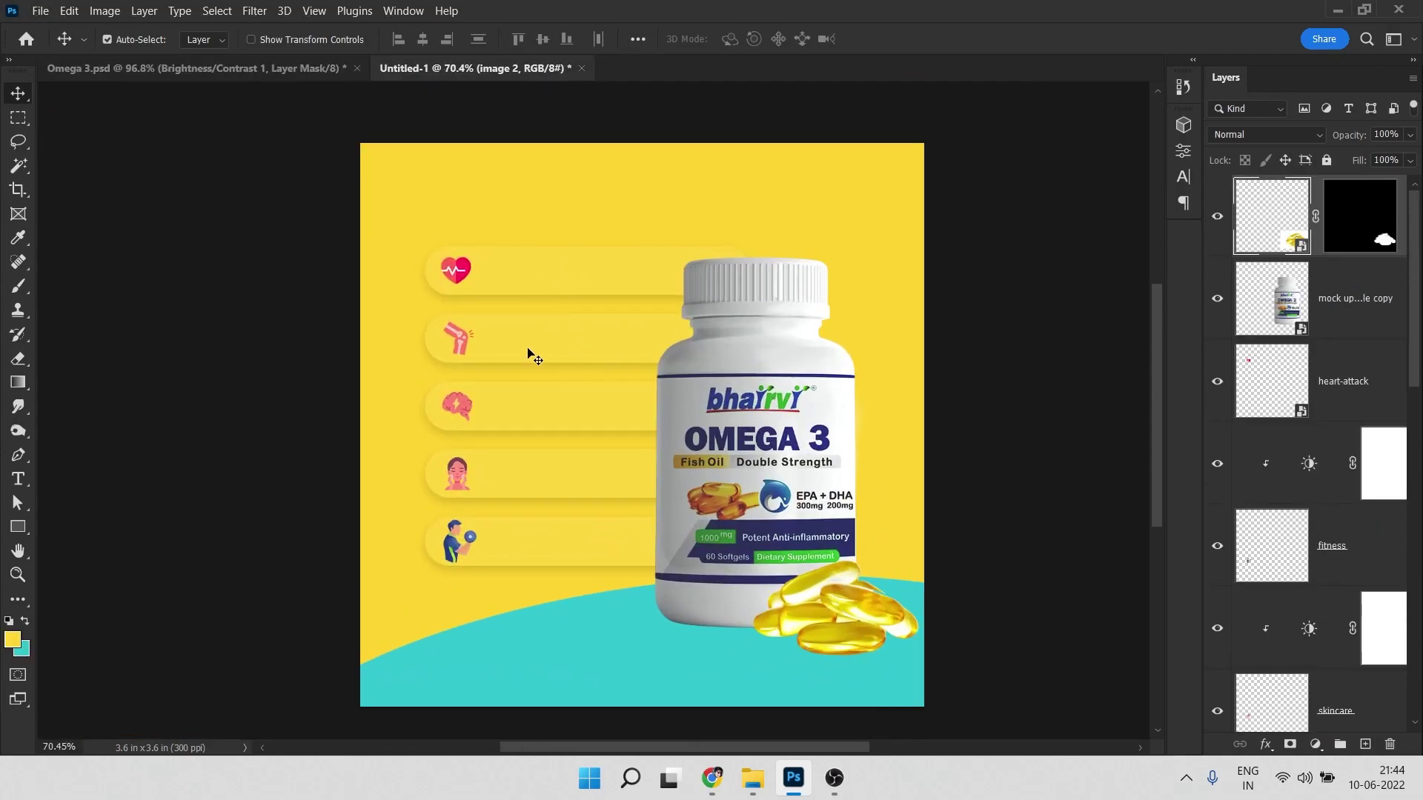
Copy the five benefit text layers from Omega 3.psd into Untitled-1 and position them beside the icons
left_click(218, 70)
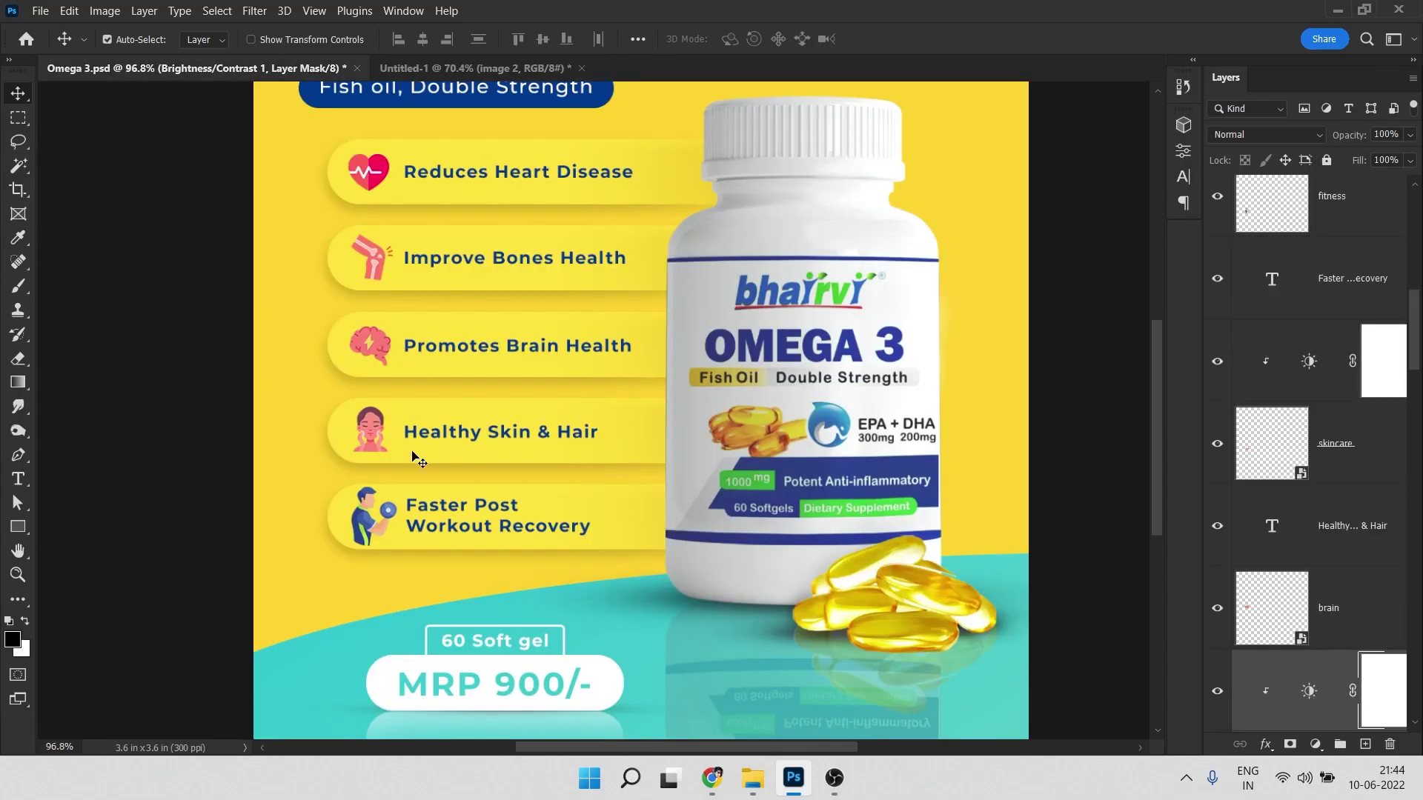
left_click(437, 537)
left_click(443, 437, "shift")
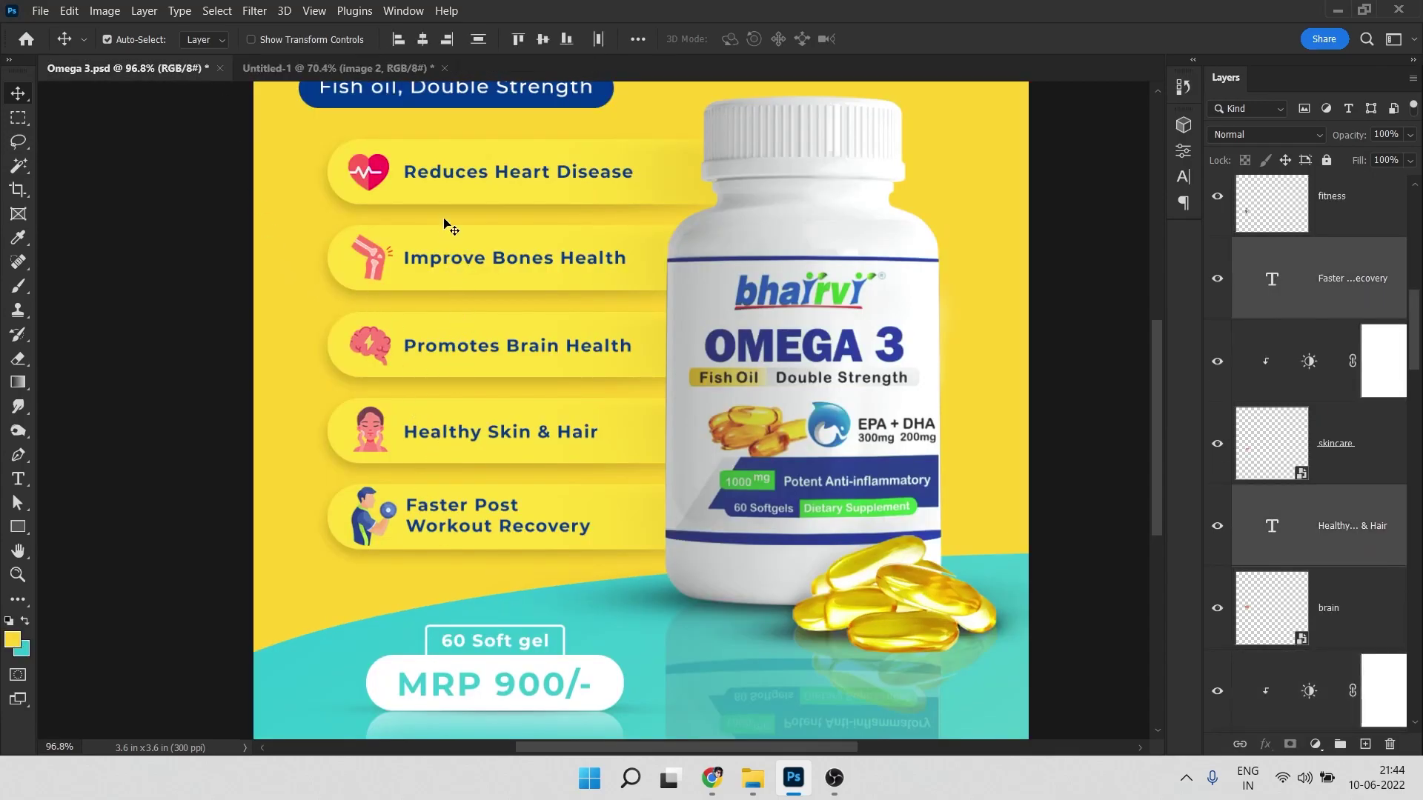
left_click_drag(475, 207, 484, 338)
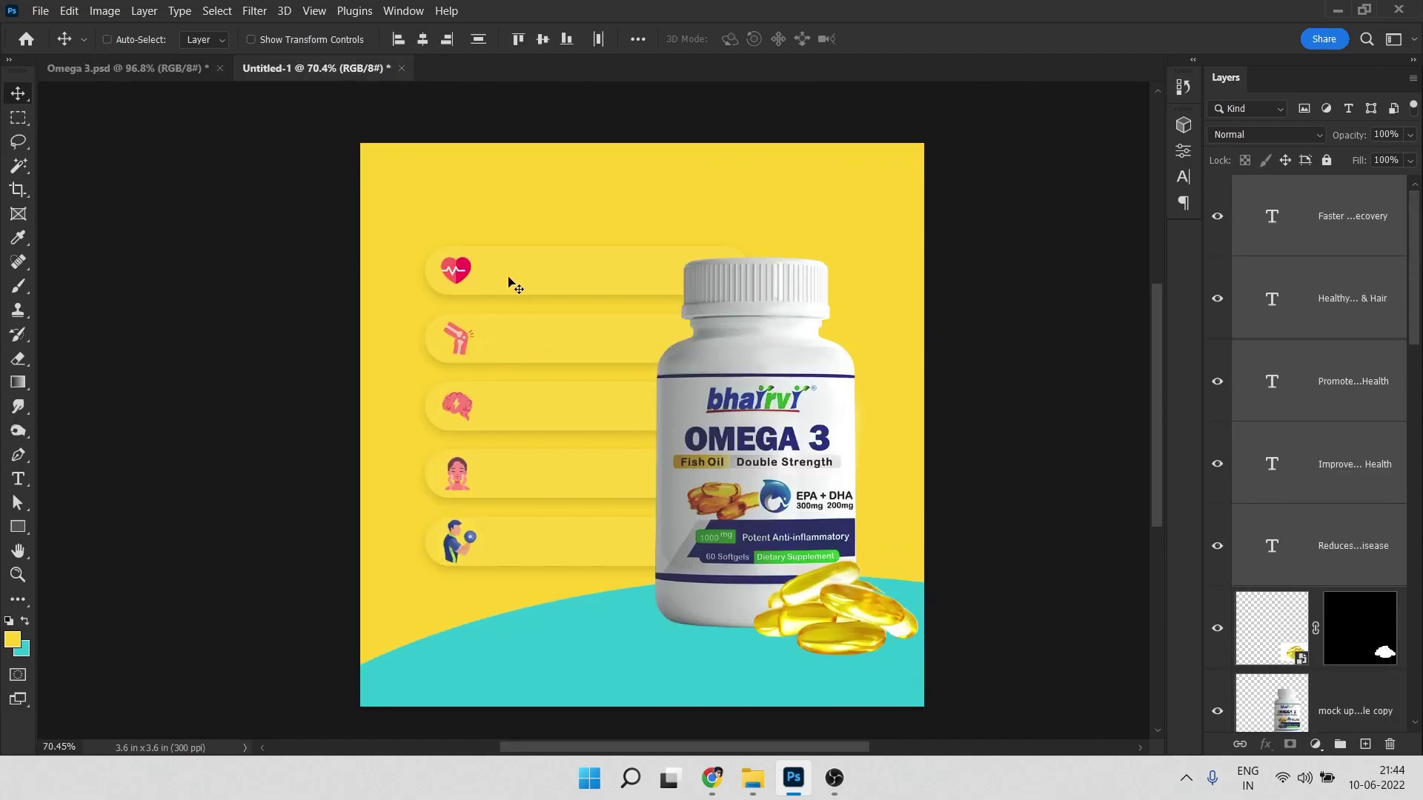
left_click_drag(658, 352, 662, 334)
scroll(512, 274, "up", 9)
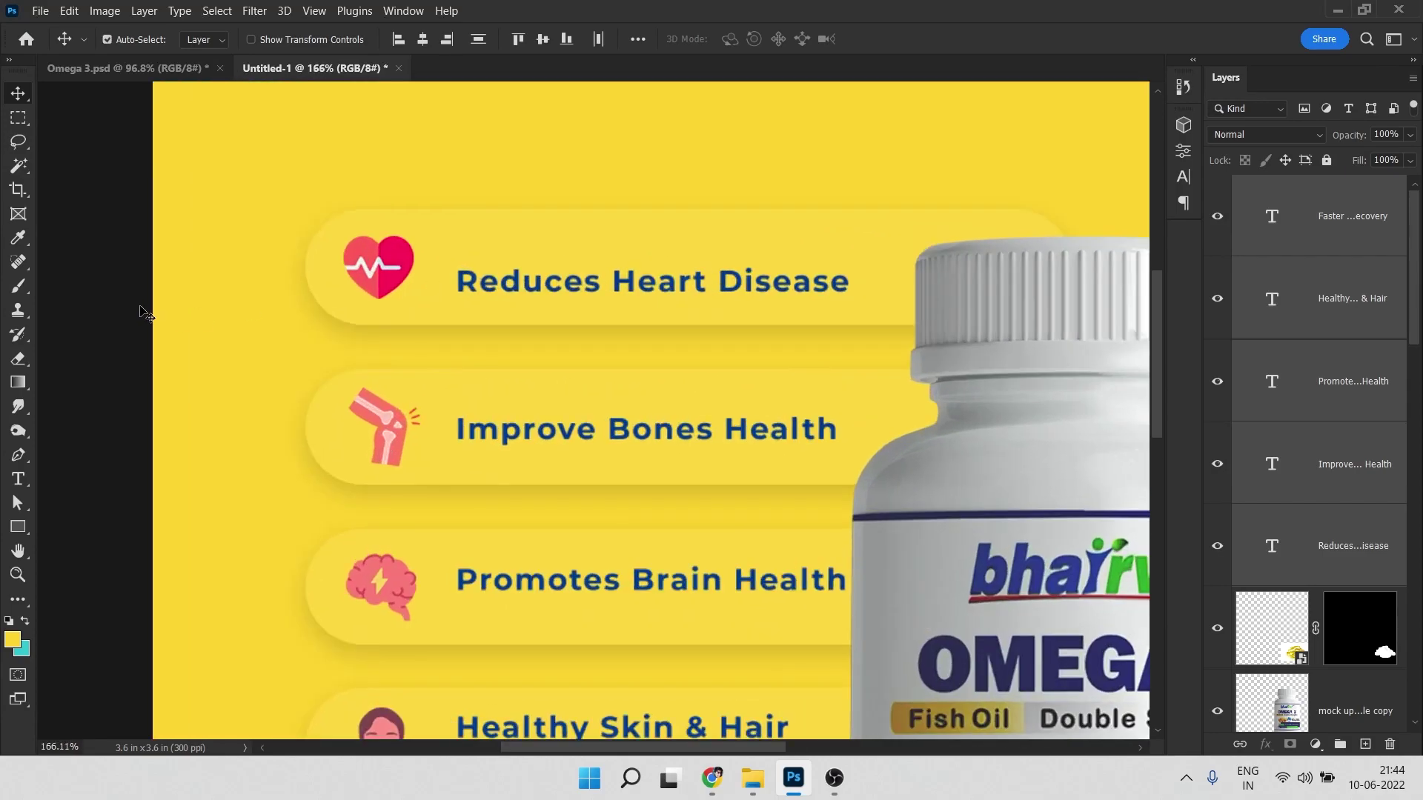
left_click(146, 314)
key("t")
left_click(454, 296)
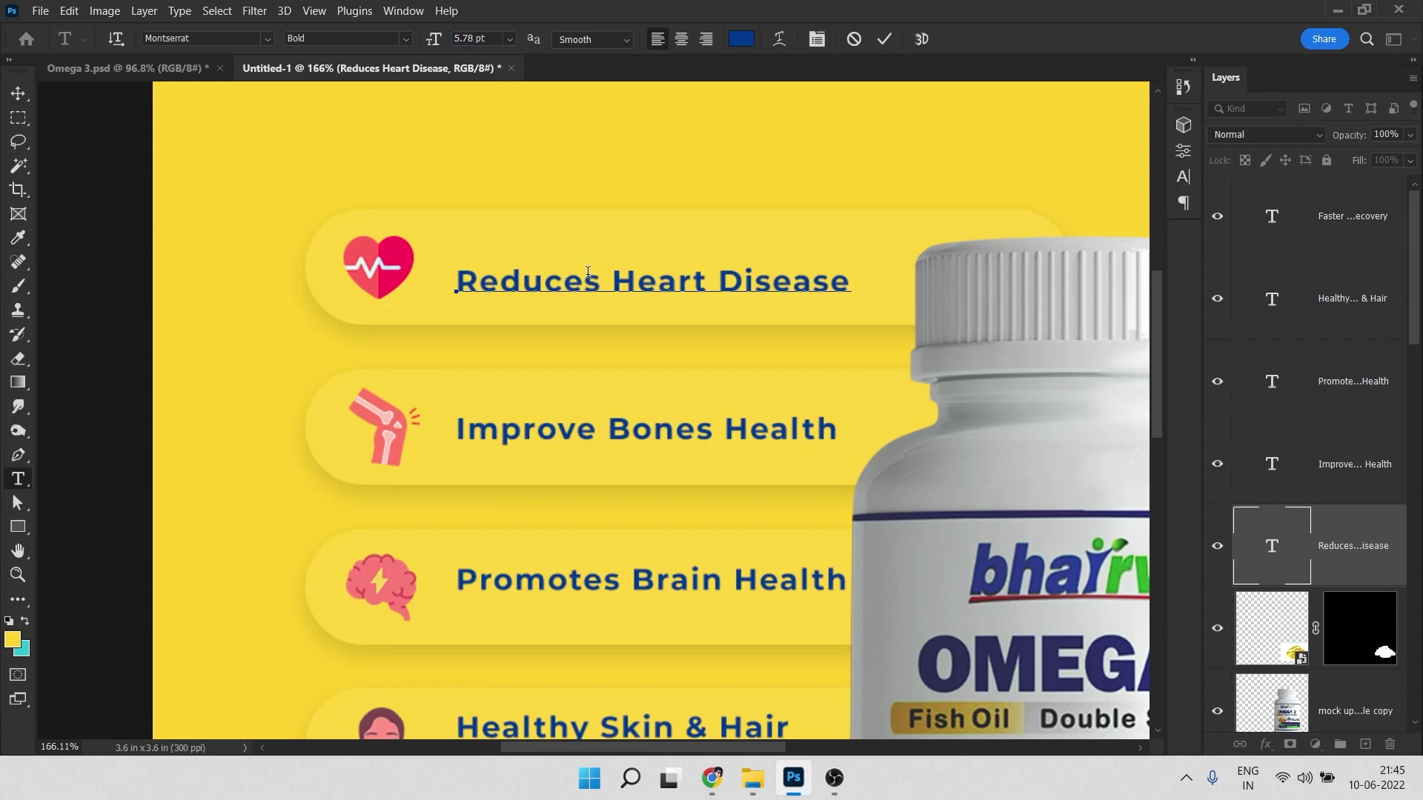
triple_click(666, 281)
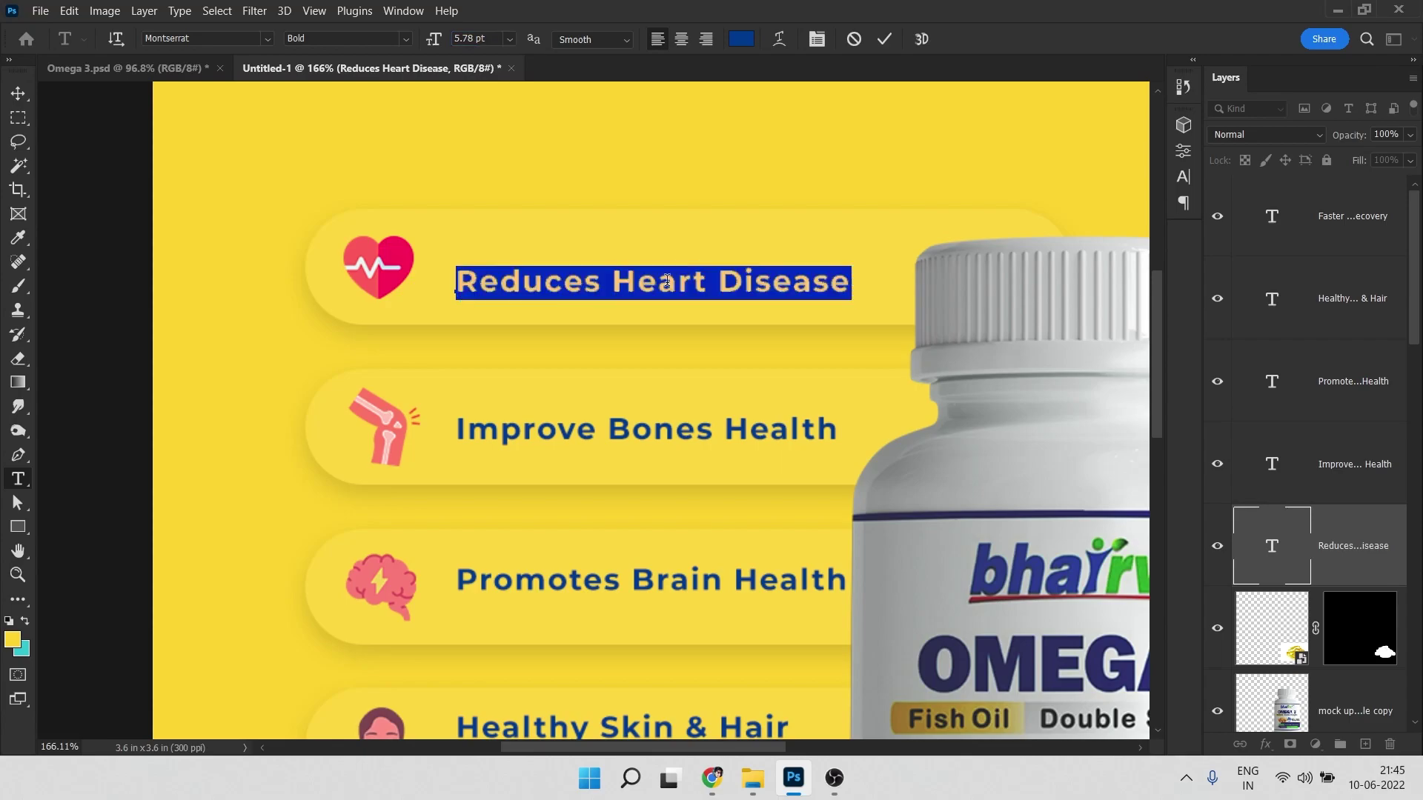
left_click(742, 39)
left_click_drag(689, 473, 389, 363)
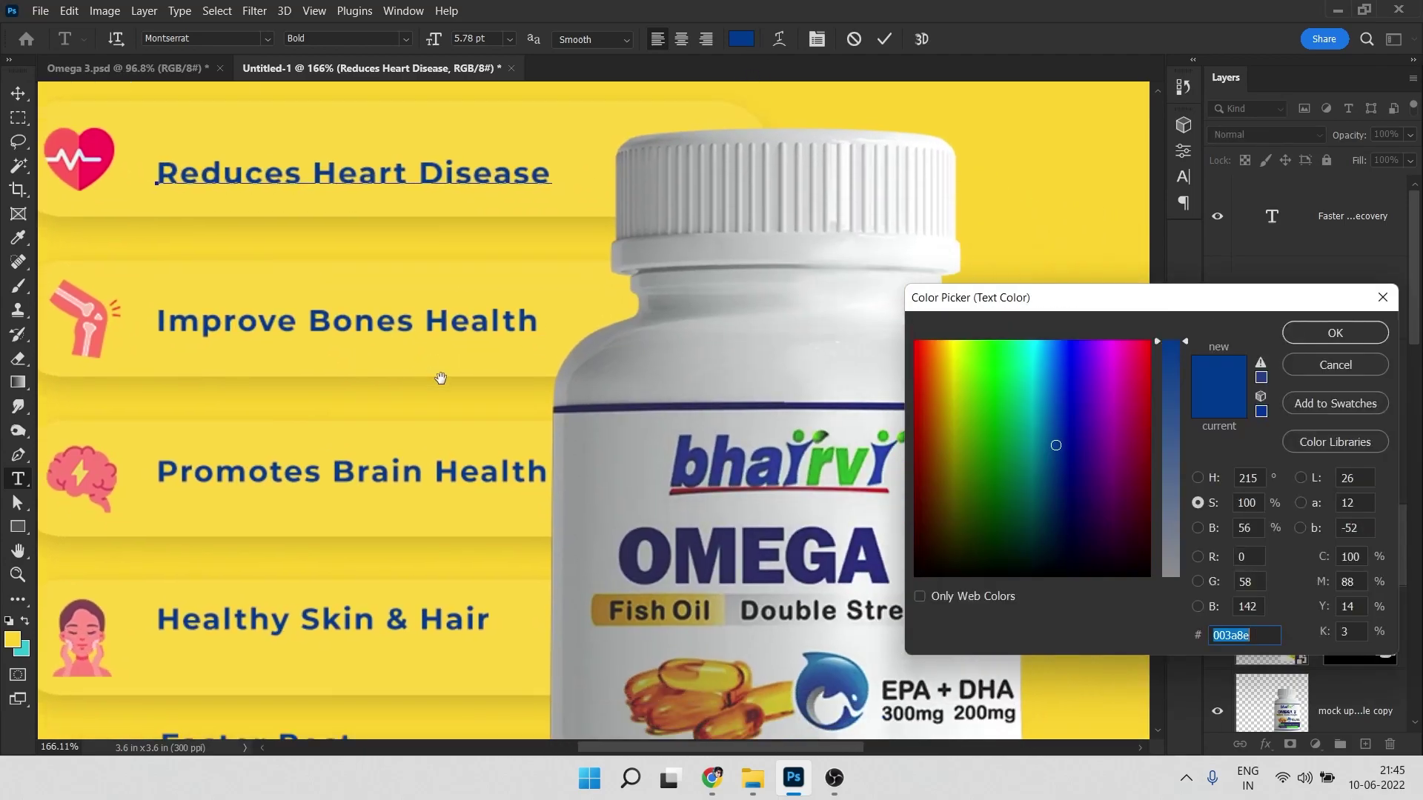
left_click(720, 540)
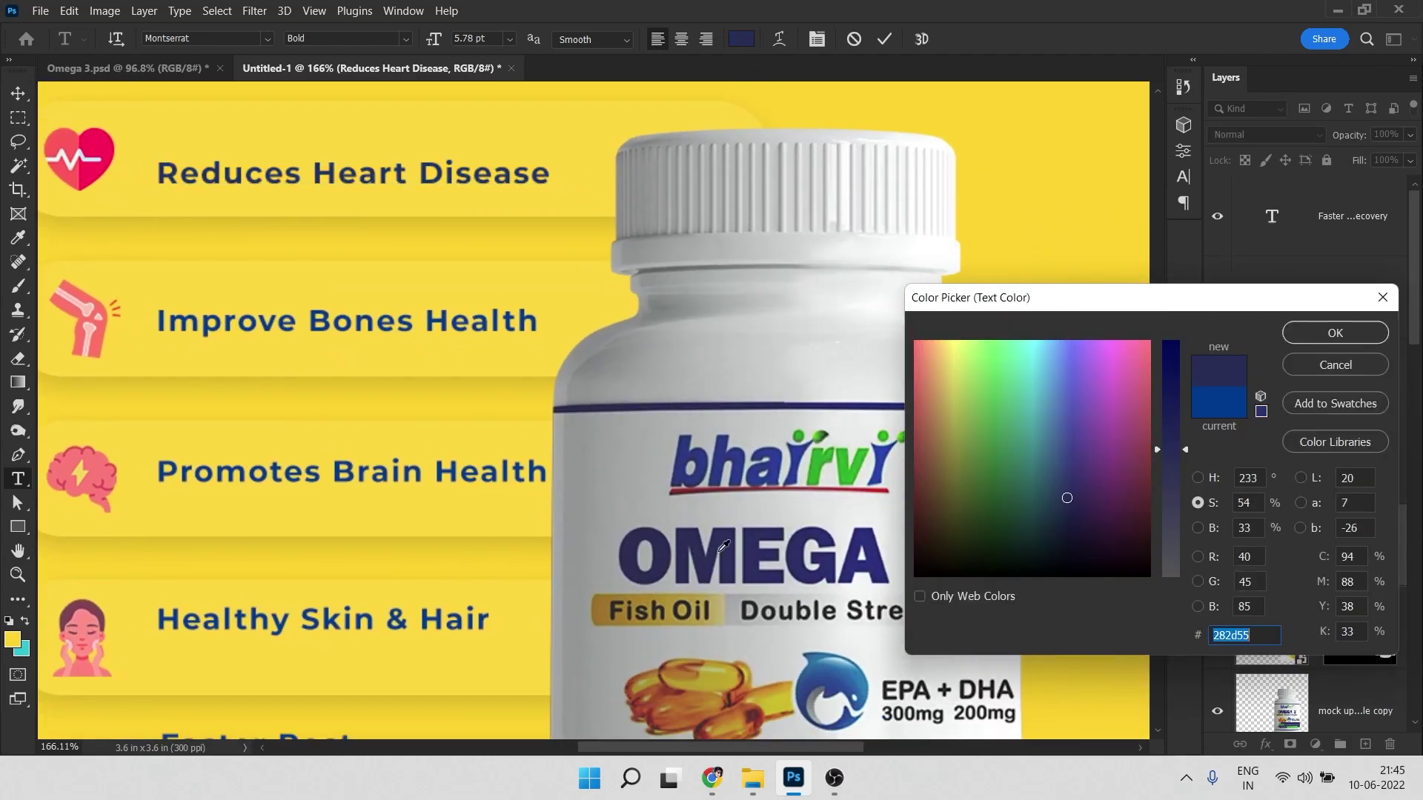
left_click(729, 456)
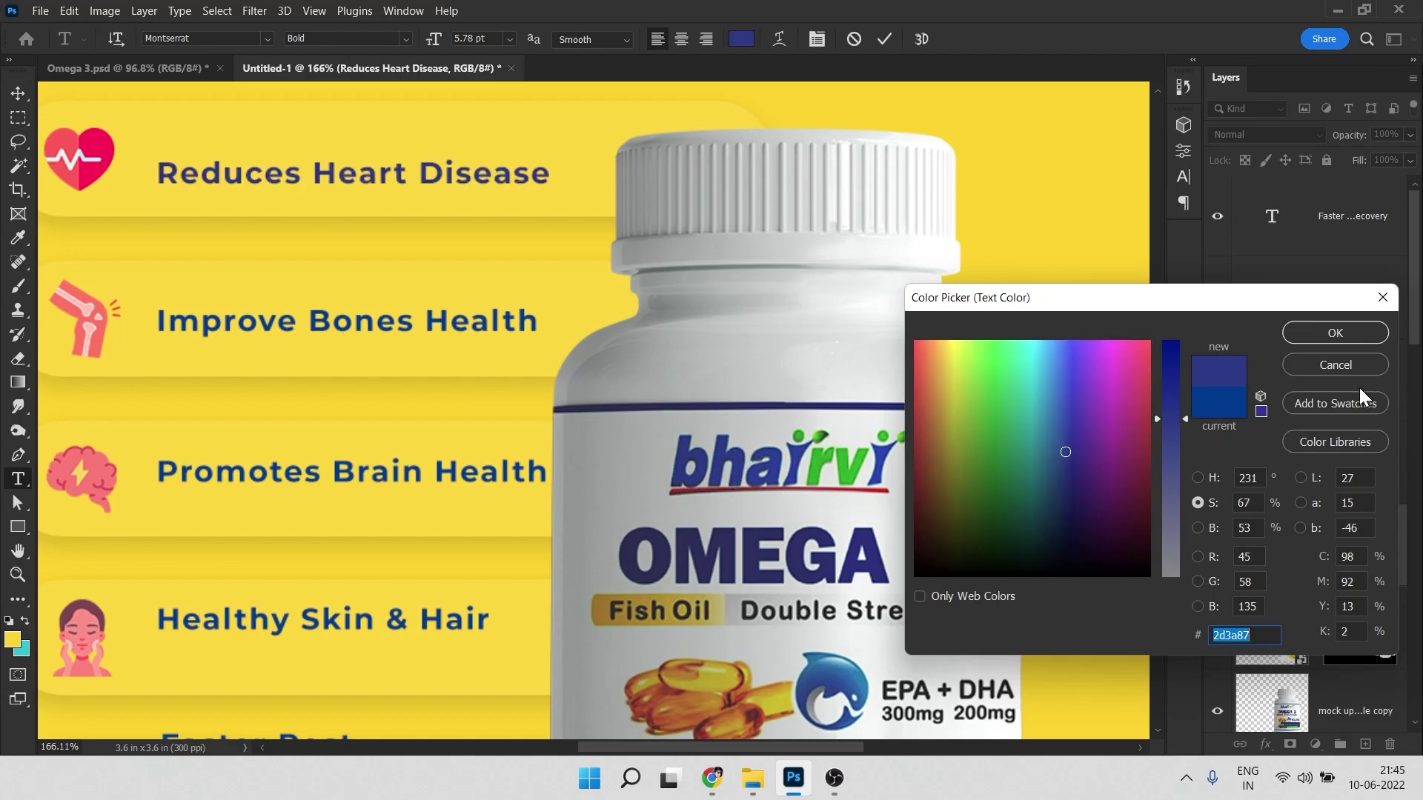
left_click(1334, 364)
Select the five benefit text layers together and nudge them left toward their icons
left_click_drag(490, 321, 493, 331)
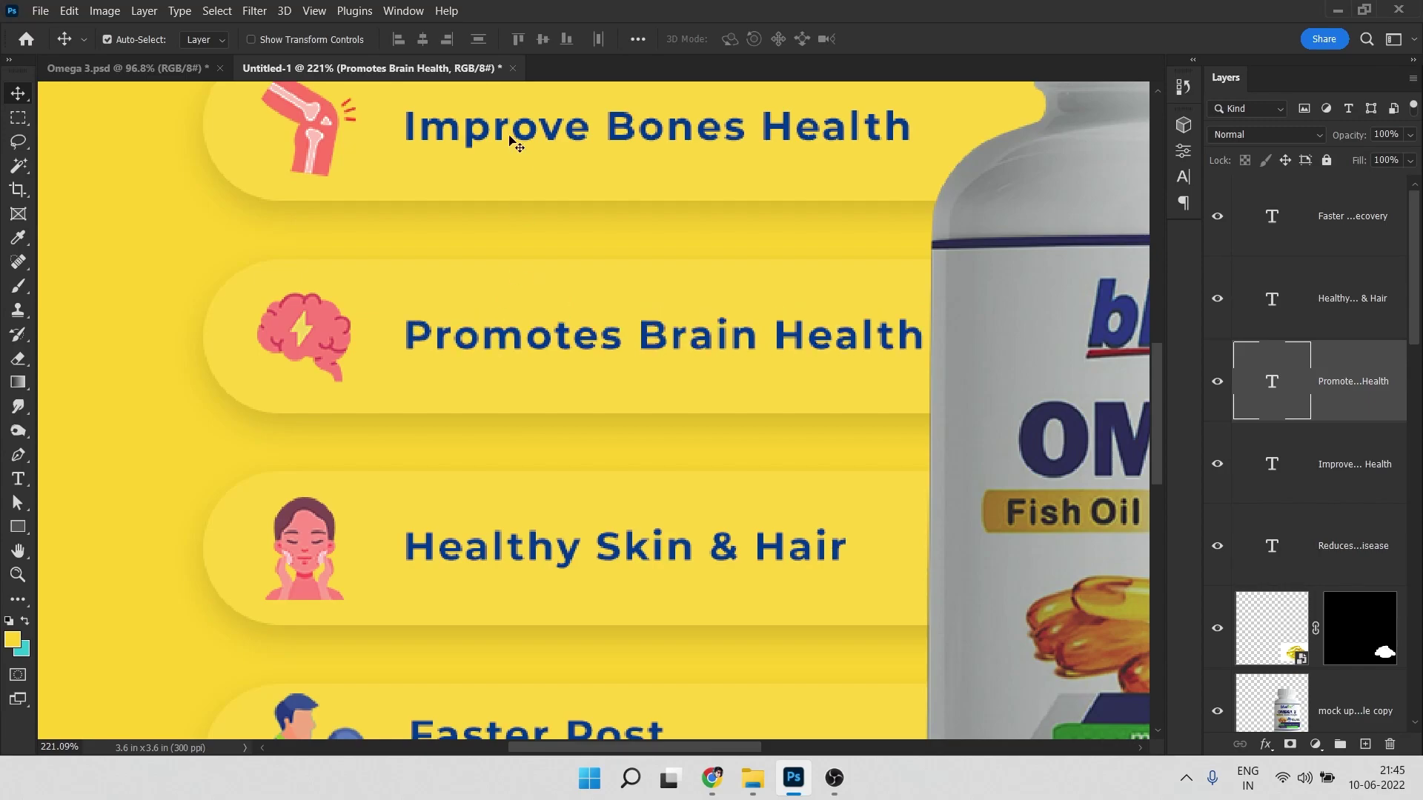
scroll(511, 145, "down", 6)
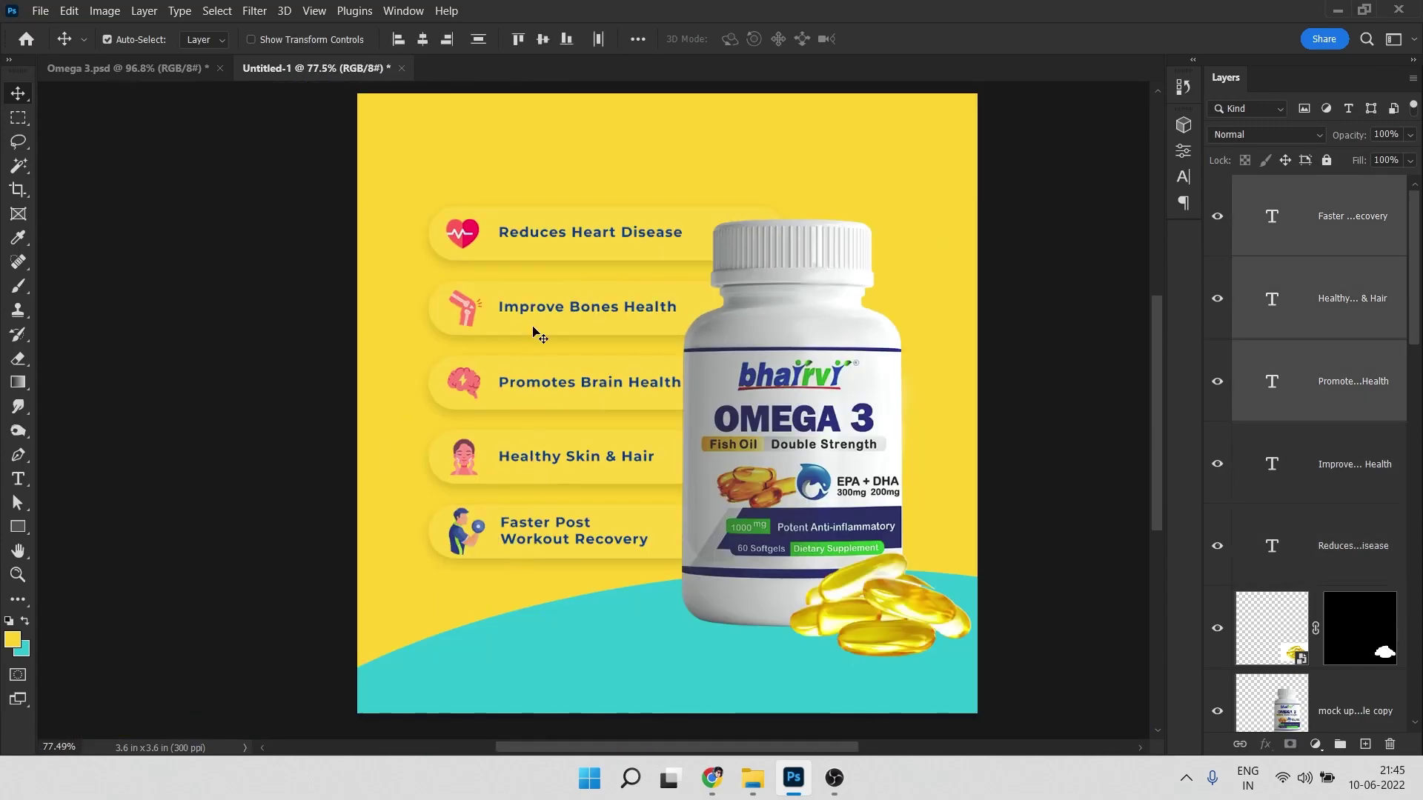
left_click(530, 306, "shift")
left_click(531, 236, "shift")
key("shift+Left")
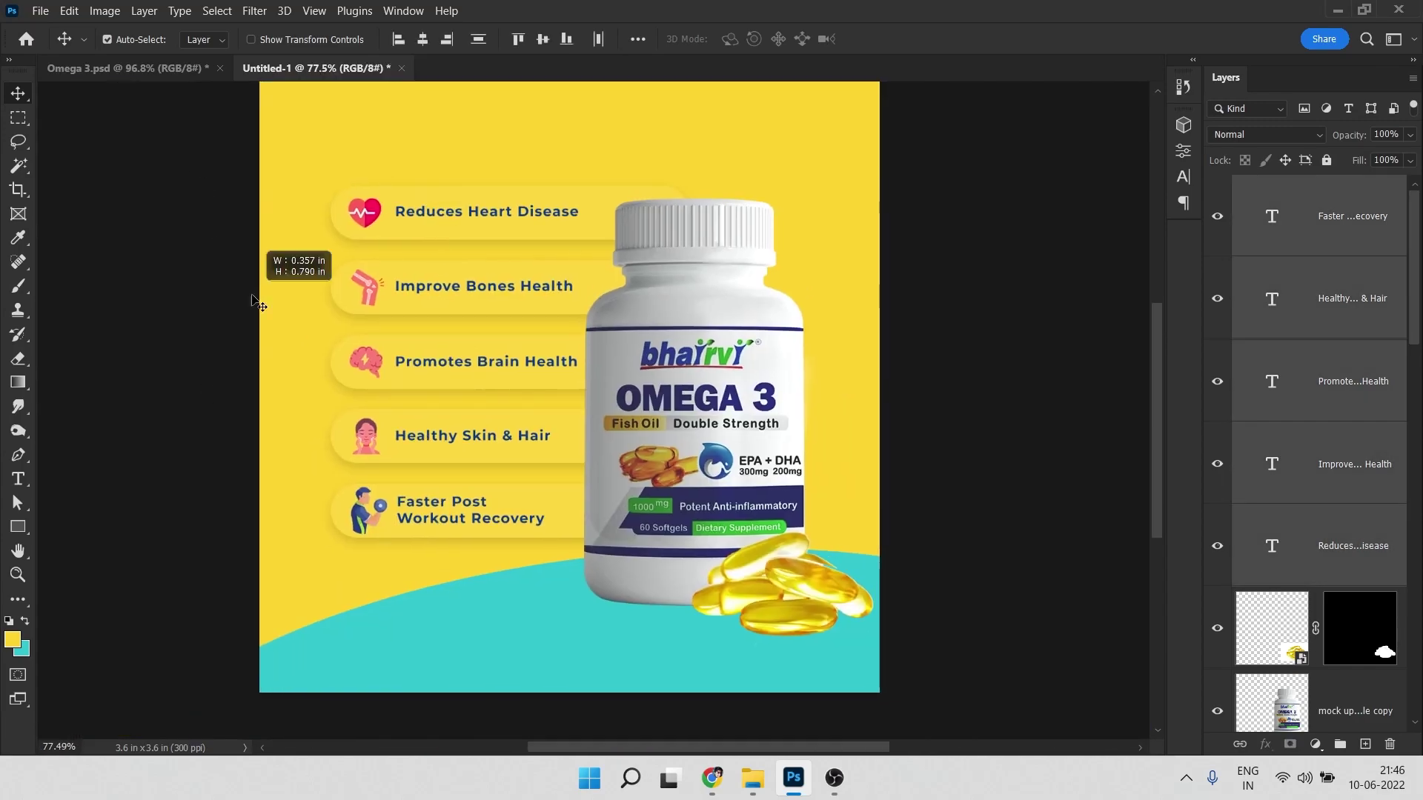
Select the benefit bars together with their icons and texts and nudge the whole group left
left_click_drag(257, 302, 356, 565)
key("shift+Left")
key("shift+Left")
key("shift+Left")
key("shift+Right")
key("shift+Right")
key("shift+Left")
key("shift+Left")
key("shift+Left")
key("shift+Left")
Scale the product bottle up slightly and nudge the capsules in front of it a little upward
left_click(665, 462)
key("ctrl+t")
scroll(585, 306, "down", 4)
left_click_drag(321, 151, 298, 135)
key("Return")
left_click_drag(691, 423, 597, 483)
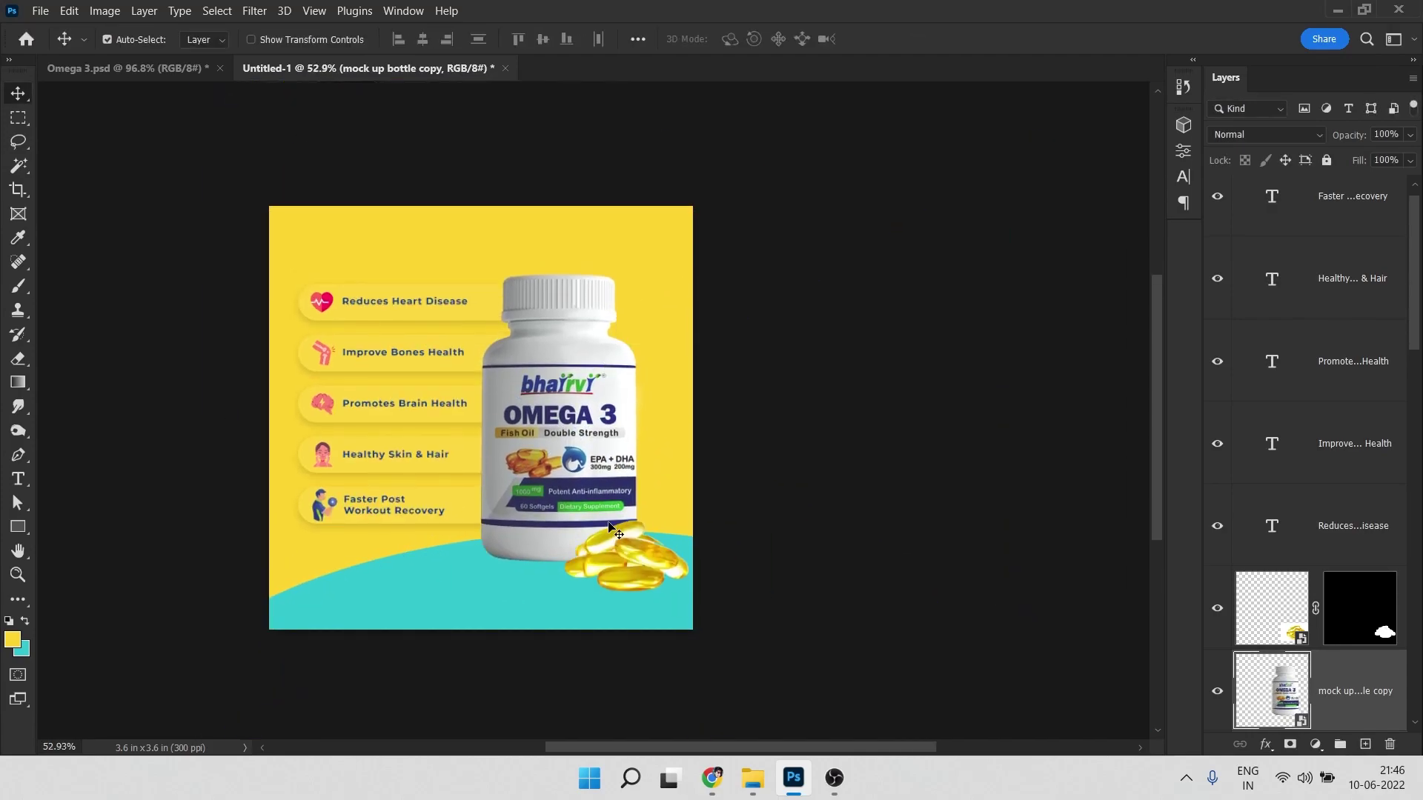
left_click_drag(636, 557, 636, 553)
left_click_drag(404, 312, 499, 357)
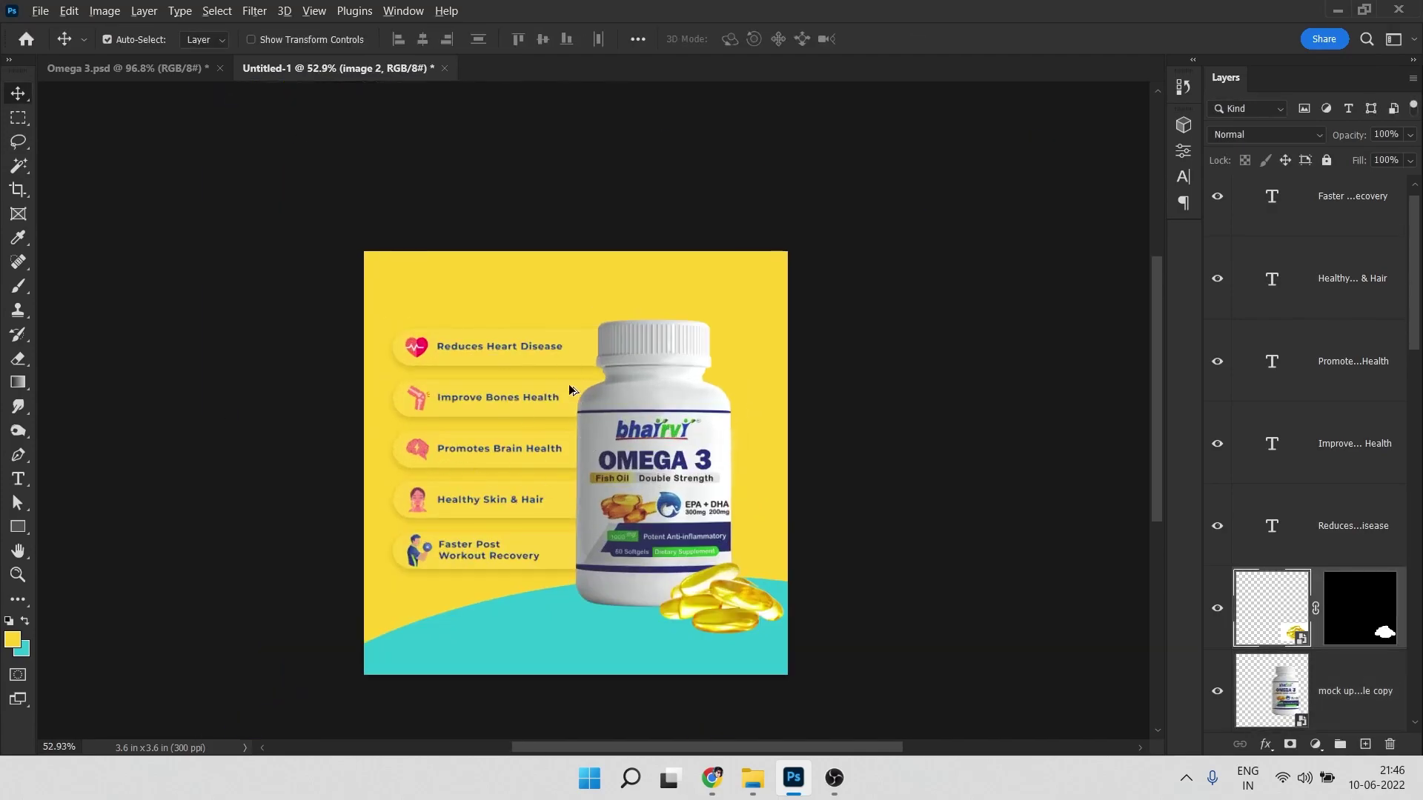
Add the heading text "OMEGA - 3" in Eras Bold ITC at 29 pt near the top of the ad
scroll(572, 400, "up", 2)
left_click(878, 297)
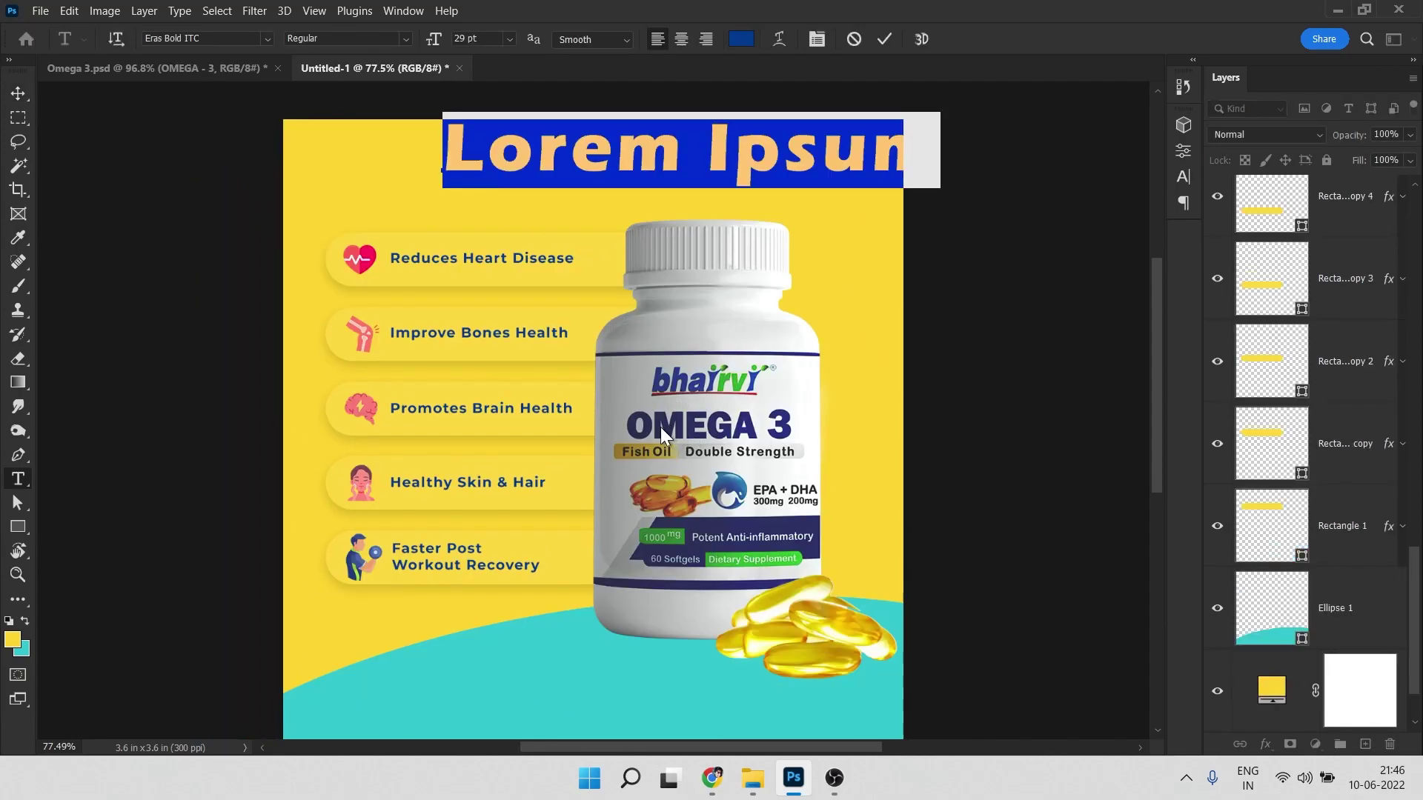
type("O")
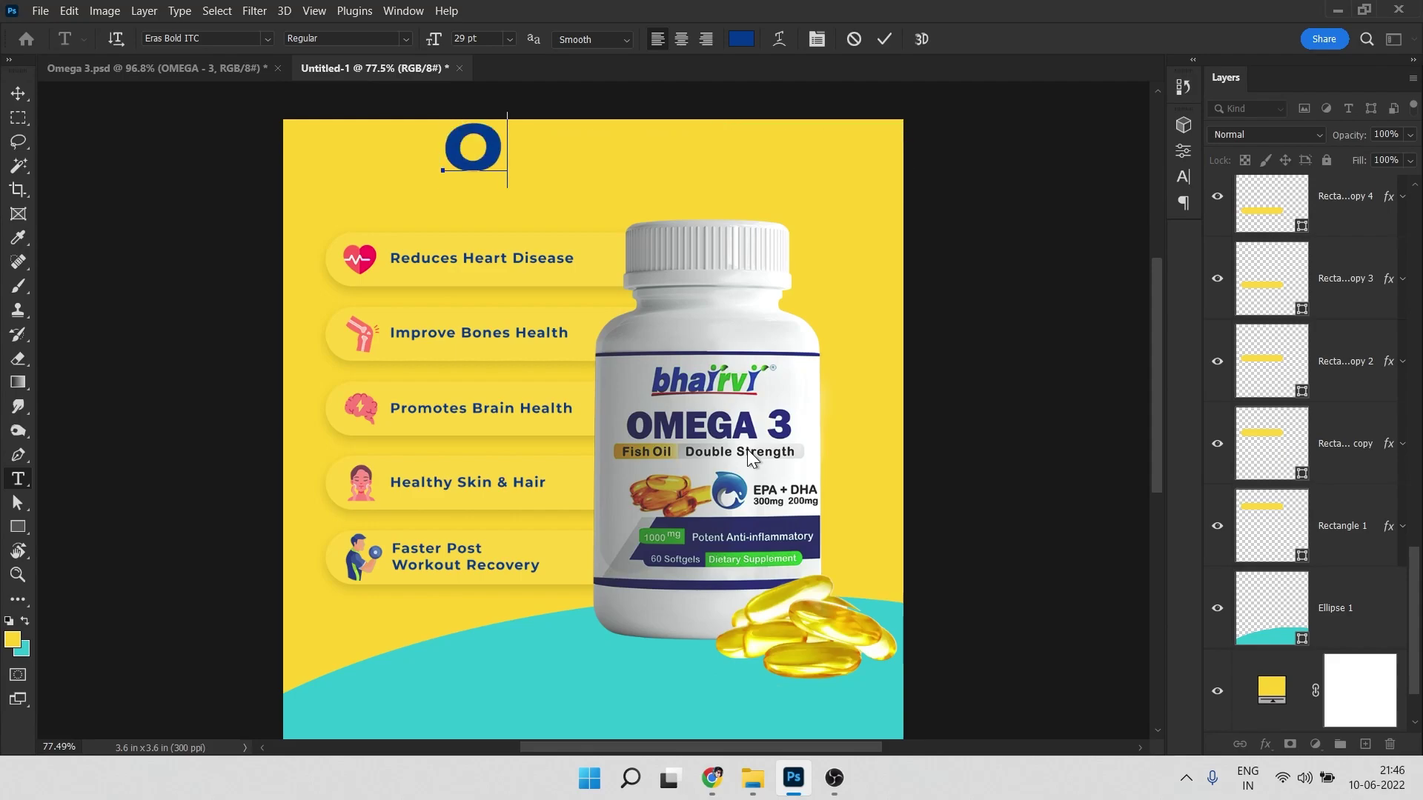
type("MEGA -")
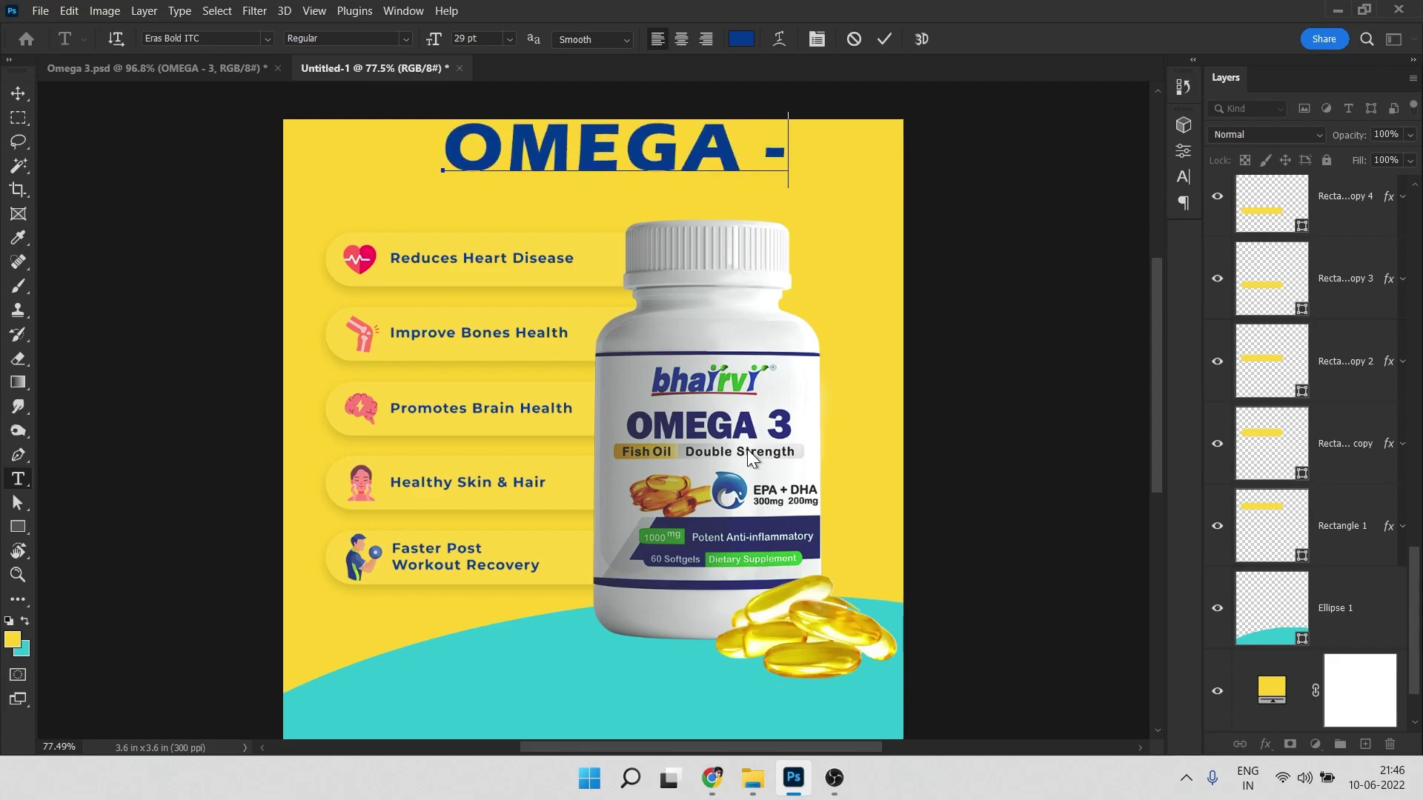
type(" 3")
key("ctrl+a")
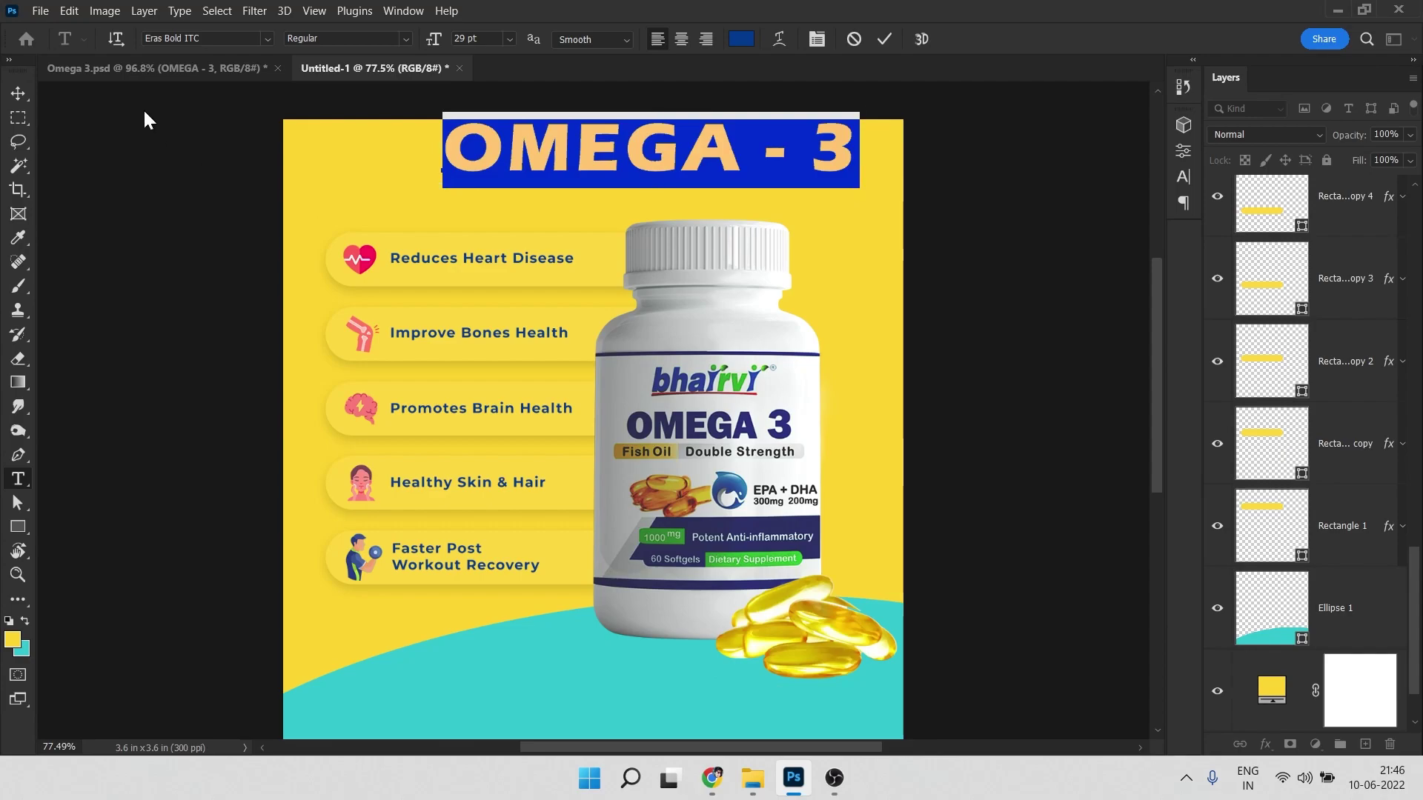
left_click(184, 38)
left_click(225, 38)
left_click(884, 40)
Move the OMEGA - 3 heading to the canvas's upper-left corner and scale it down to about 64%
key("v")
left_click_drag(567, 165, 438, 186)
key("ctrl+t")
left_click_drag(726, 216, 576, 183)
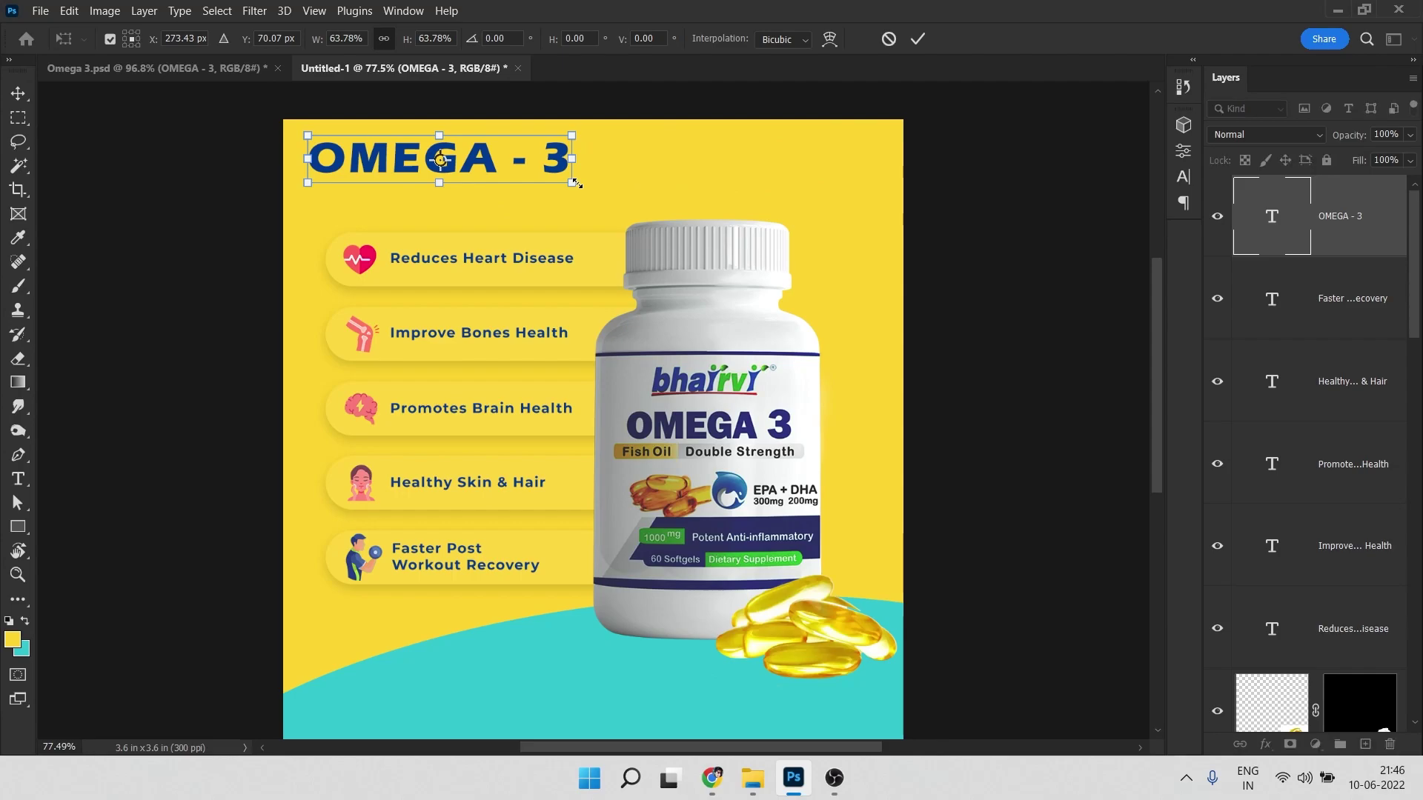
scroll(356, 157, "up", 5)
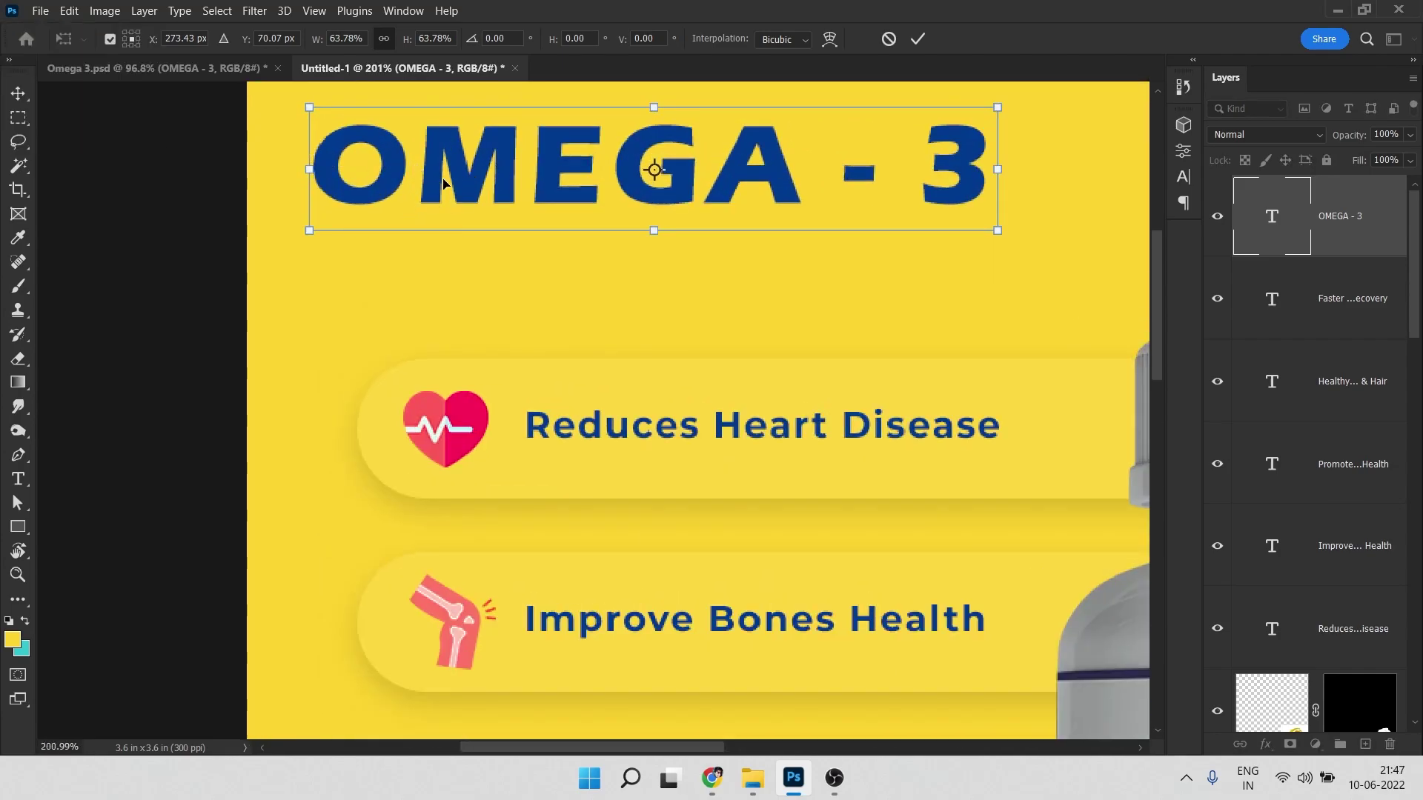
key("Return")
scroll(341, 296, "down", 5)
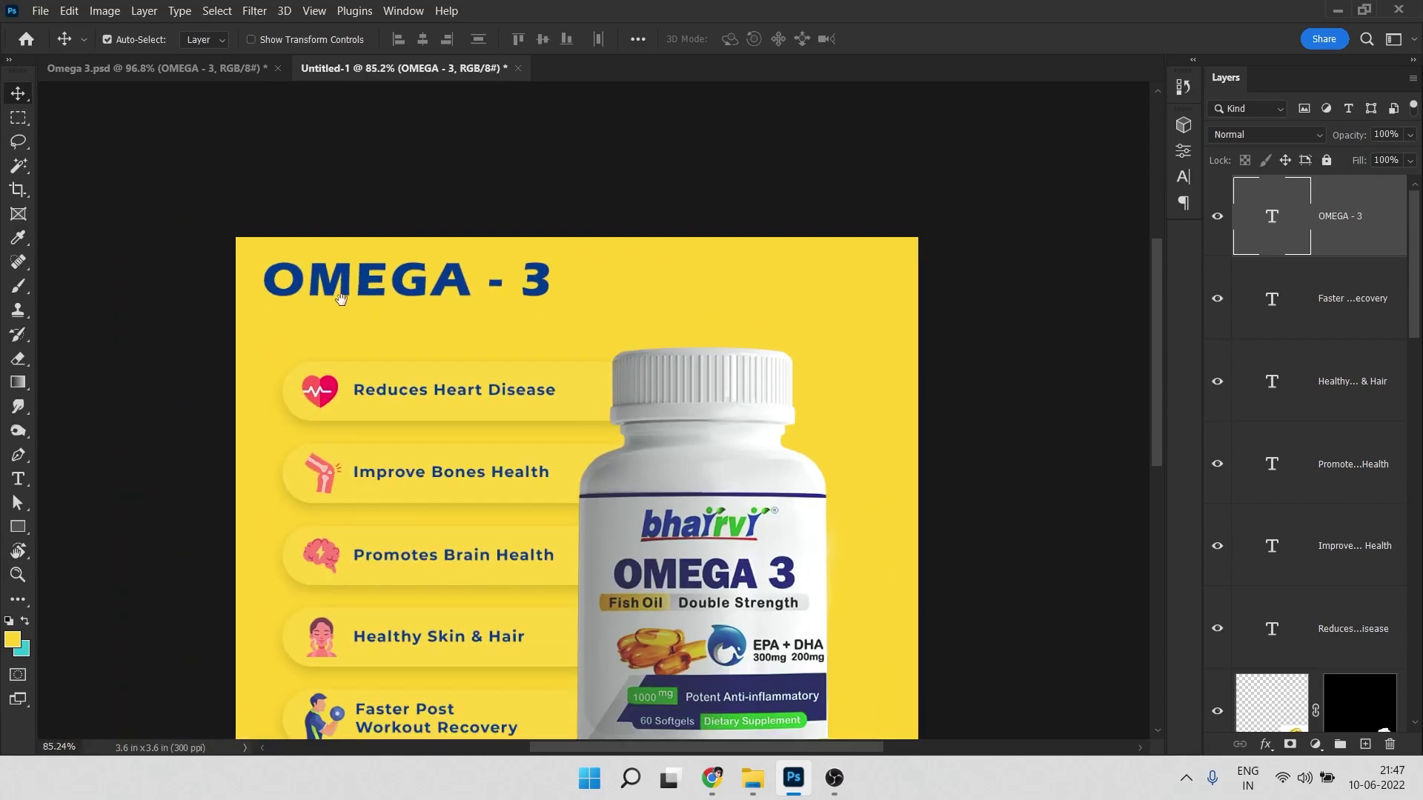
left_click_drag(341, 297, 345, 224)
scroll(381, 194, "down", 1)
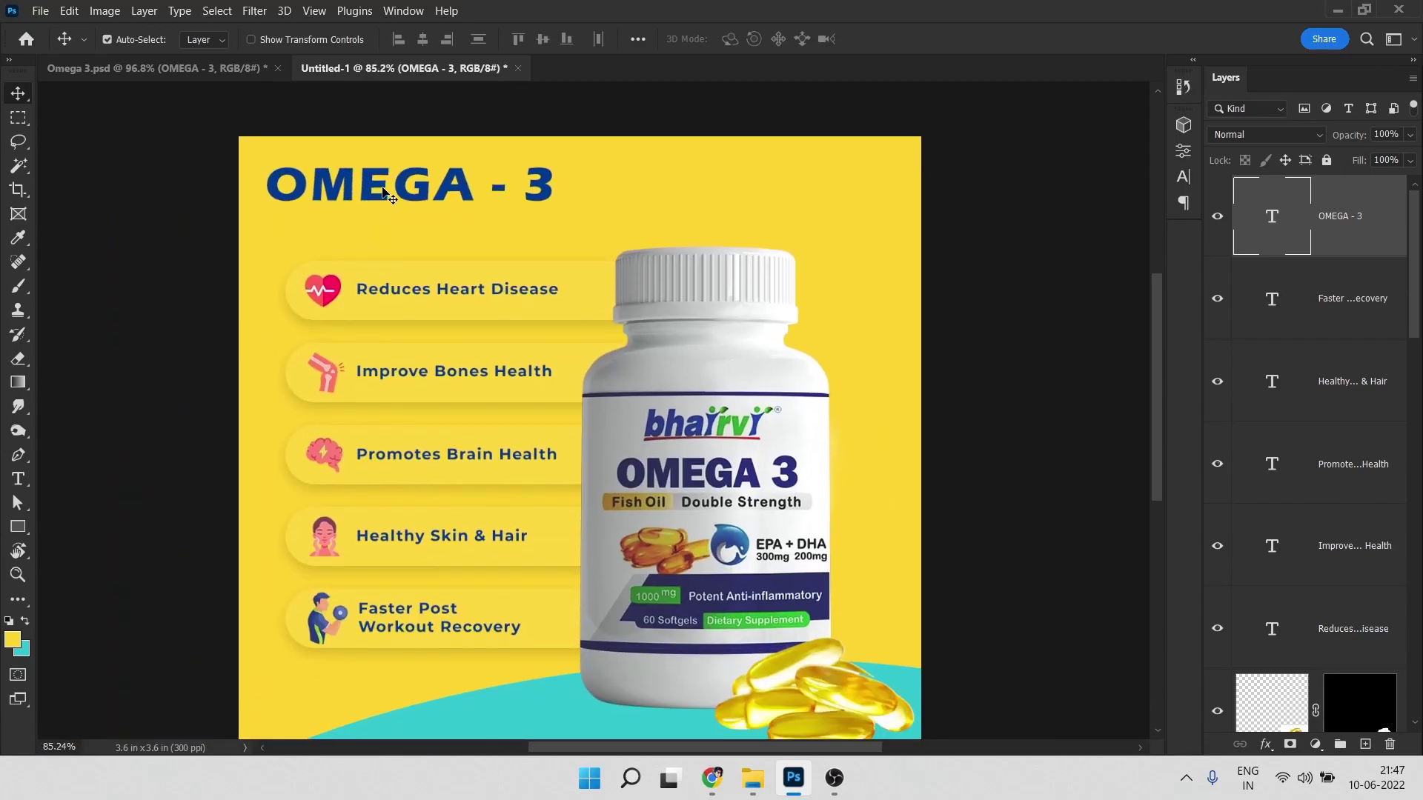
scroll(386, 189, "up", 2)
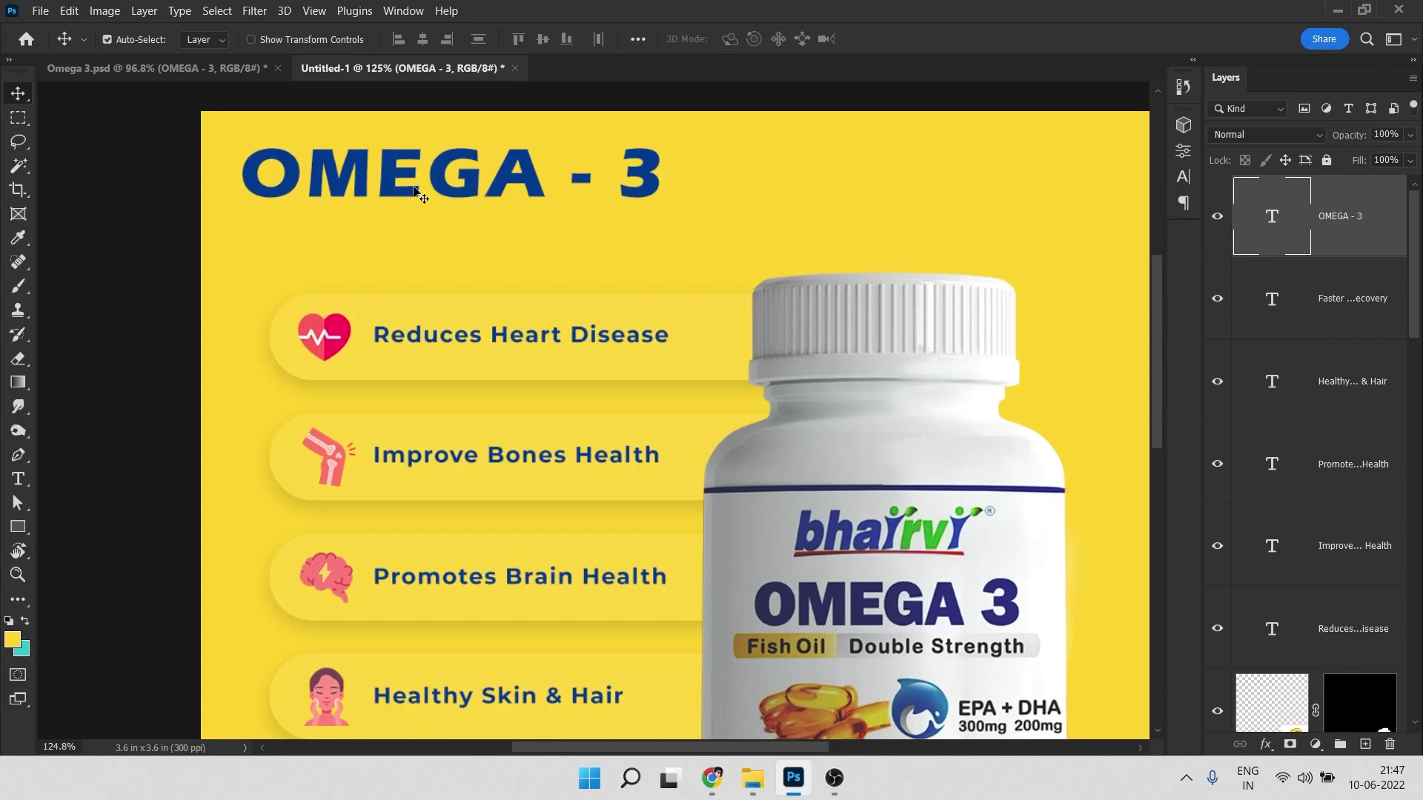
Draw a bar about 1.43 by 0.15 in beneath the OMEGA - 3 heading and round its corners to 0.08 in
left_click(160, 74)
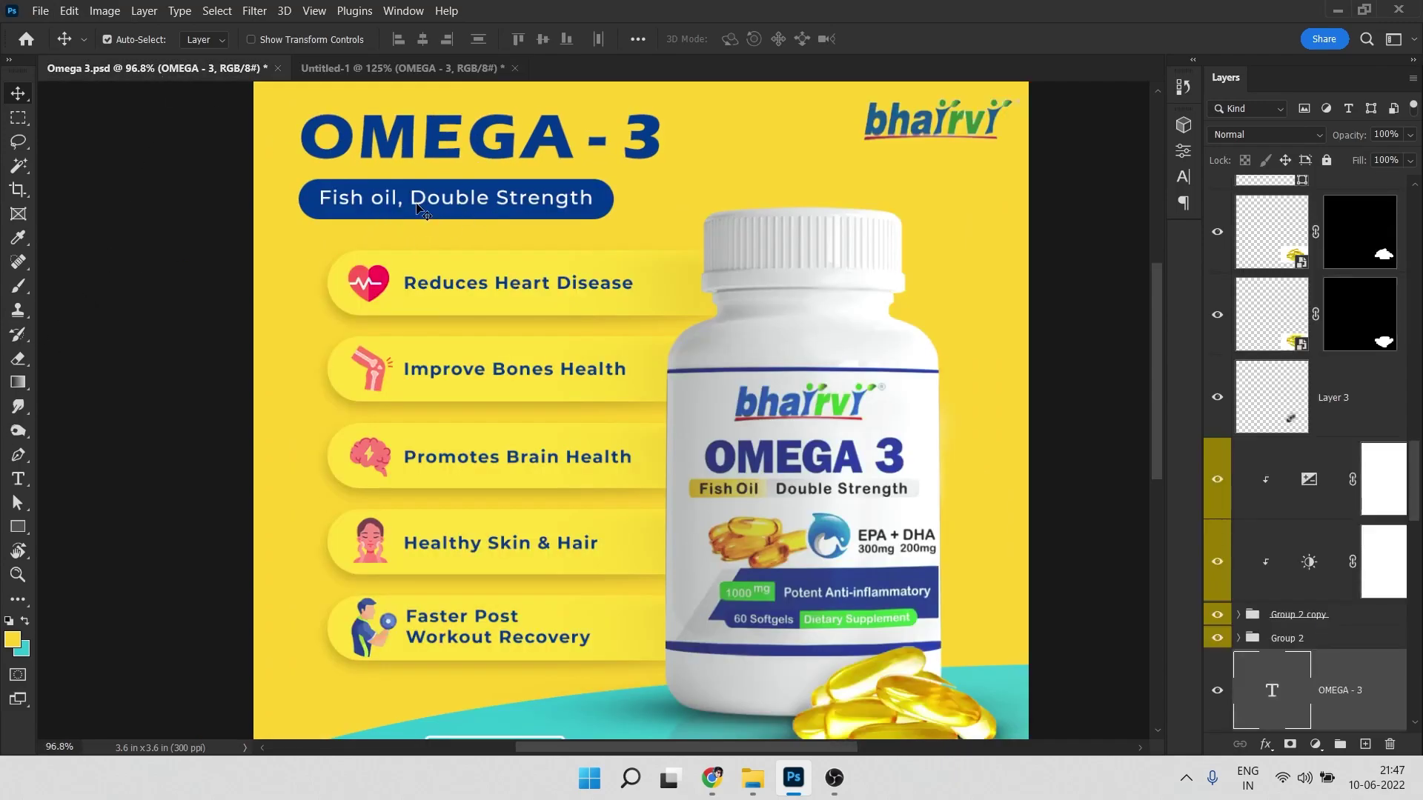
left_click(315, 69)
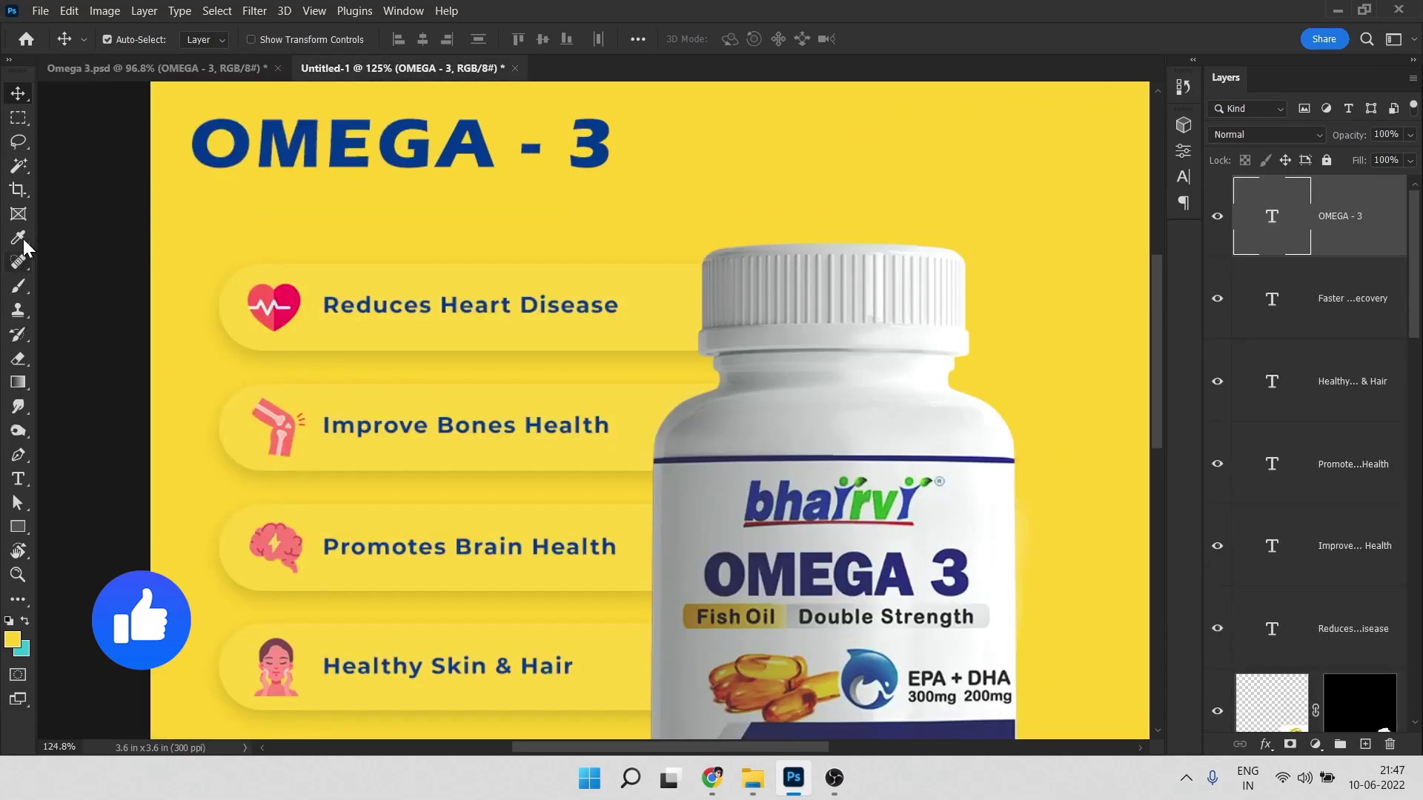
left_click(18, 526)
left_click(81, 530)
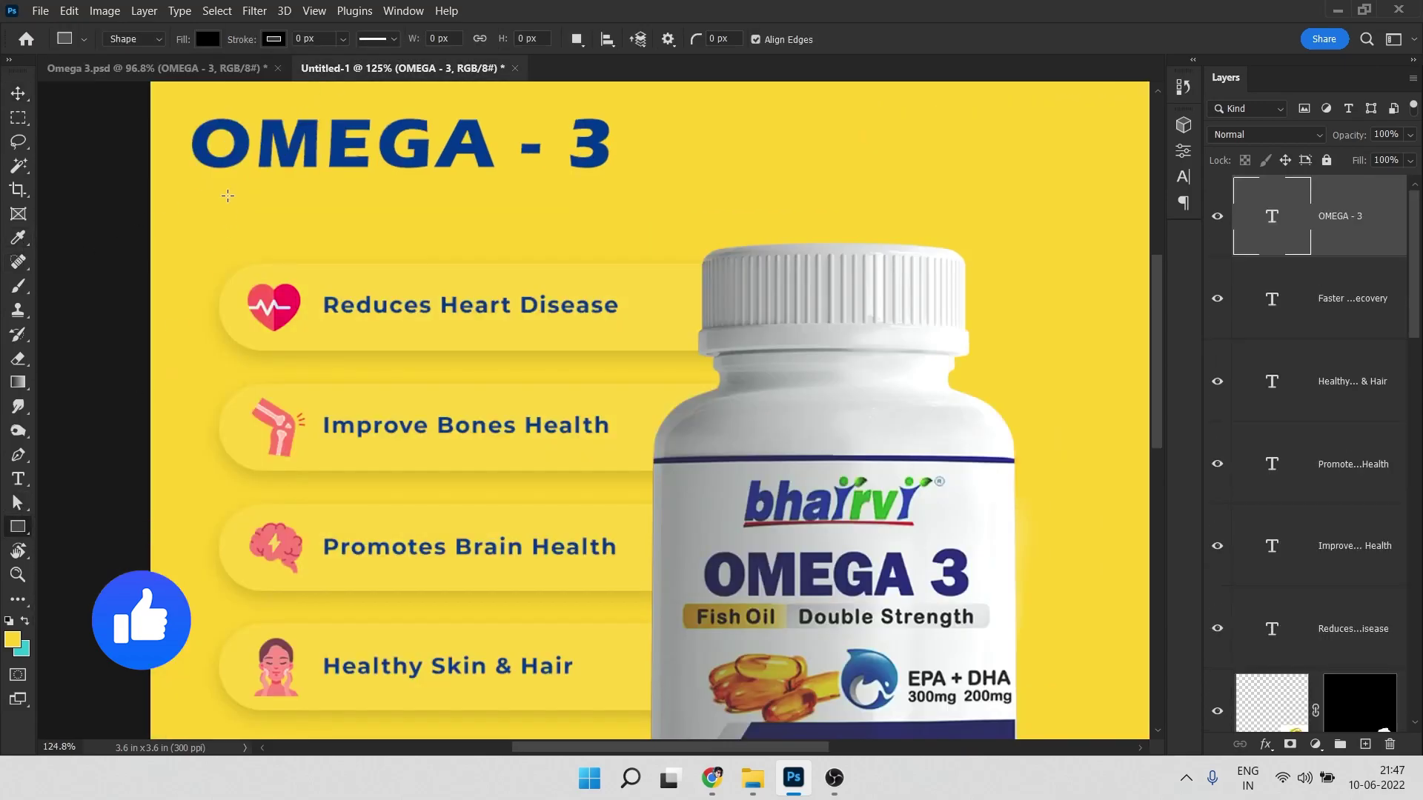
left_click_drag(204, 181, 600, 222)
left_click_drag(991, 414, 1231, 425)
key("v")
Fill the rounded bar with the heading's blue, 003a8e, sampled from the OMEGA - 3 text
scroll(340, 286, "up", 3)
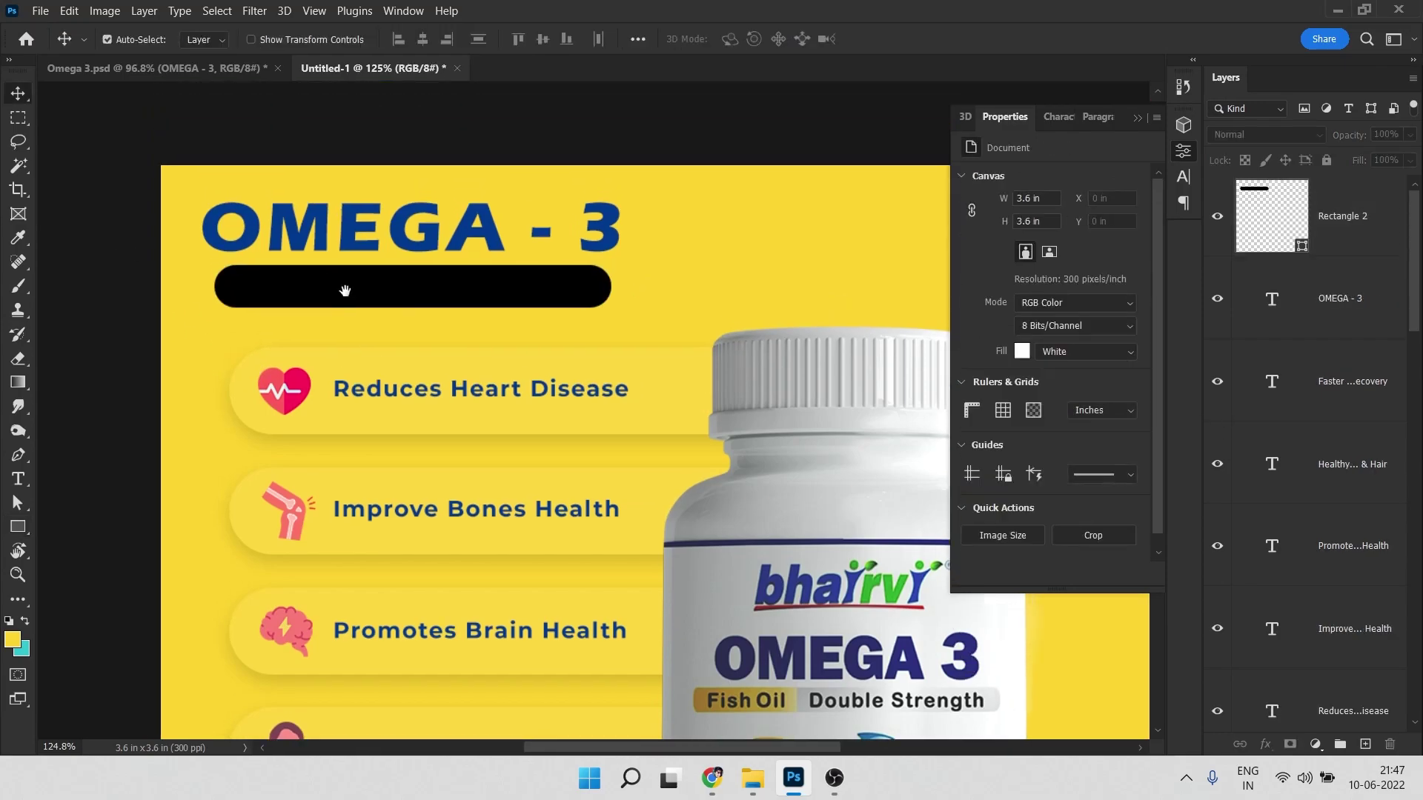
double_click(1255, 216)
left_click(405, 234)
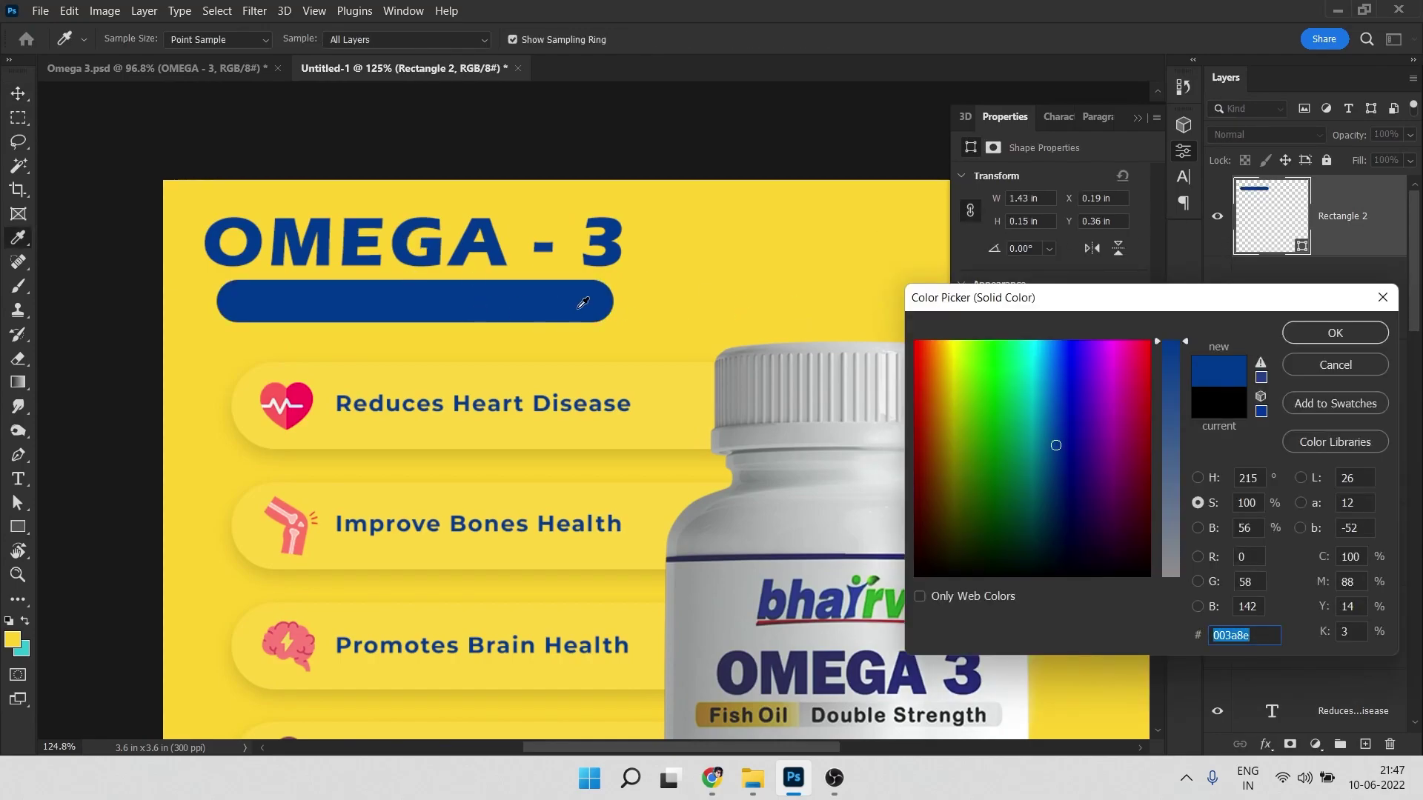
left_click(1323, 335)
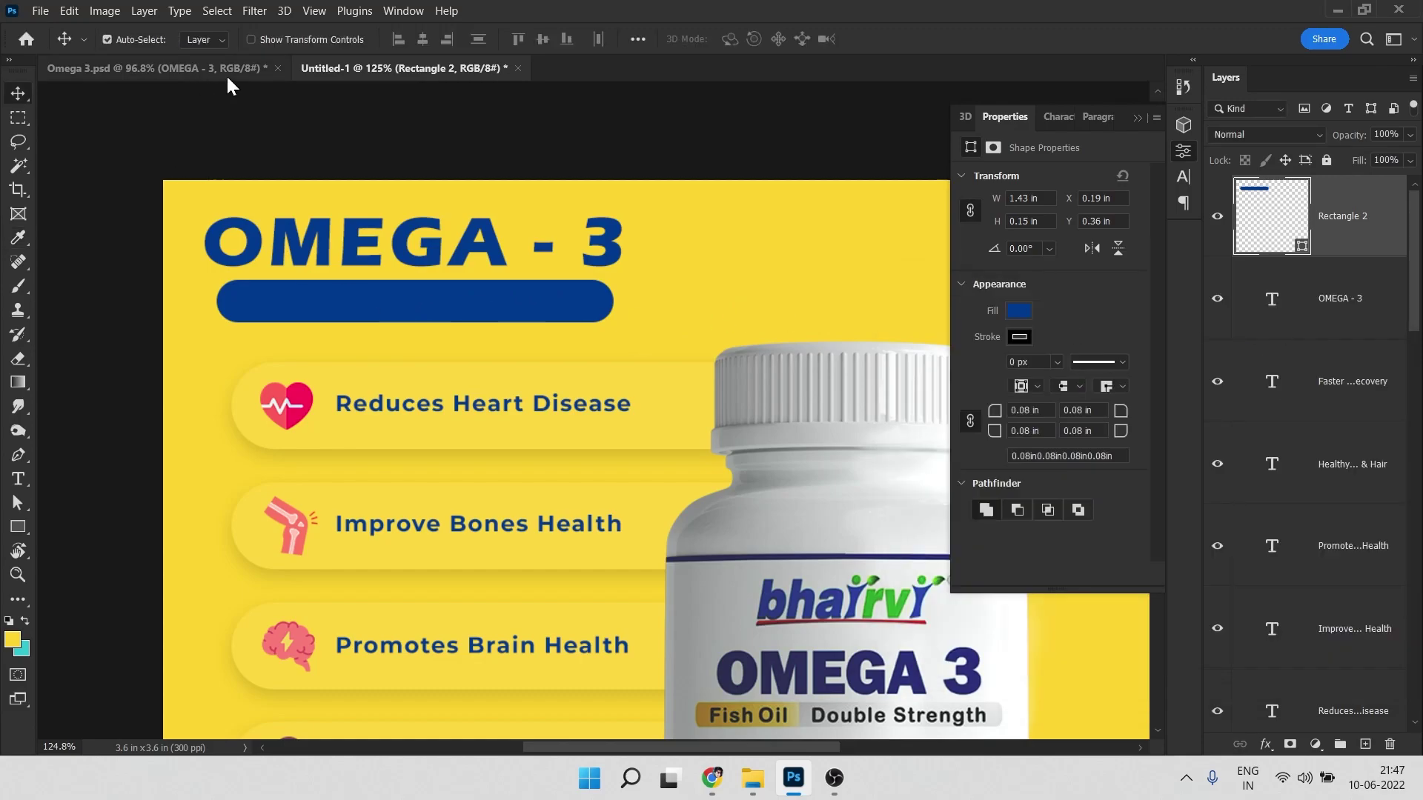
Copy the "Fish oil, Double Strength" text from Omega 3.psd onto the blue bar in Untitled-1, keeping it in Montserrat Medium
scroll(200, 308, "up", 3)
left_click(183, 73)
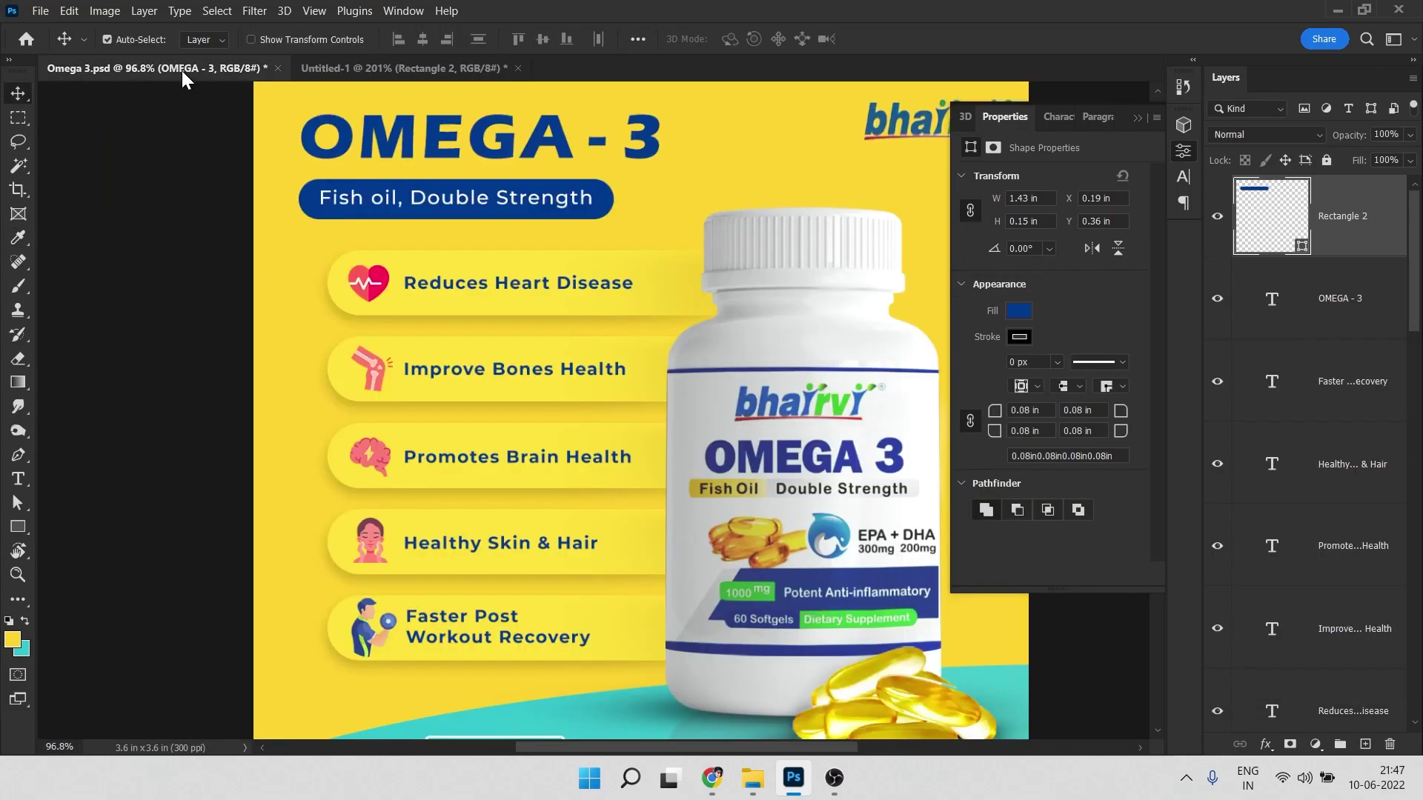
left_click_drag(418, 207, 480, 226)
double_click(411, 280)
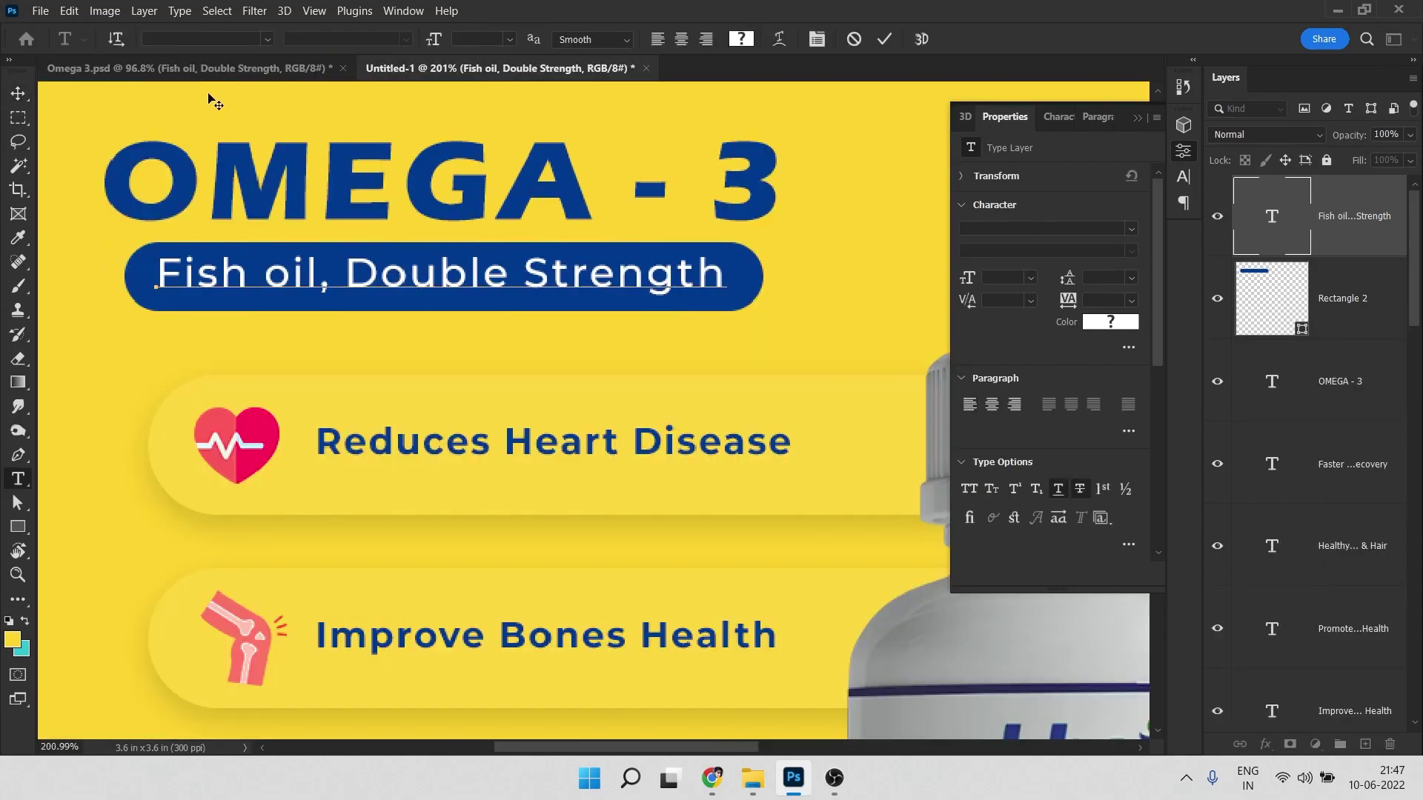
key("ctrl+a")
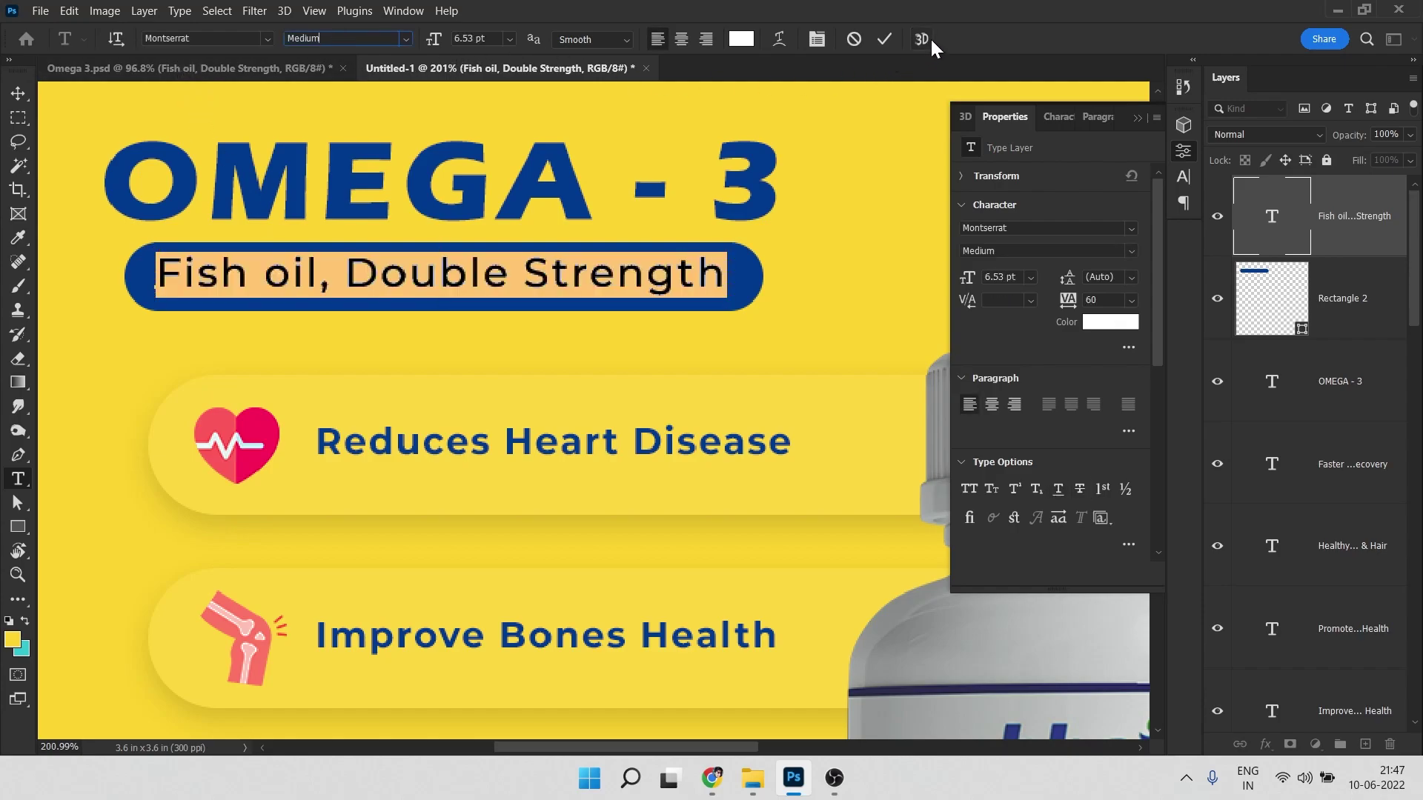
left_click(883, 39)
Center the "Fish oil, Double Strength" text horizontally within the blue bar
left_click(1296, 300, "ctrl")
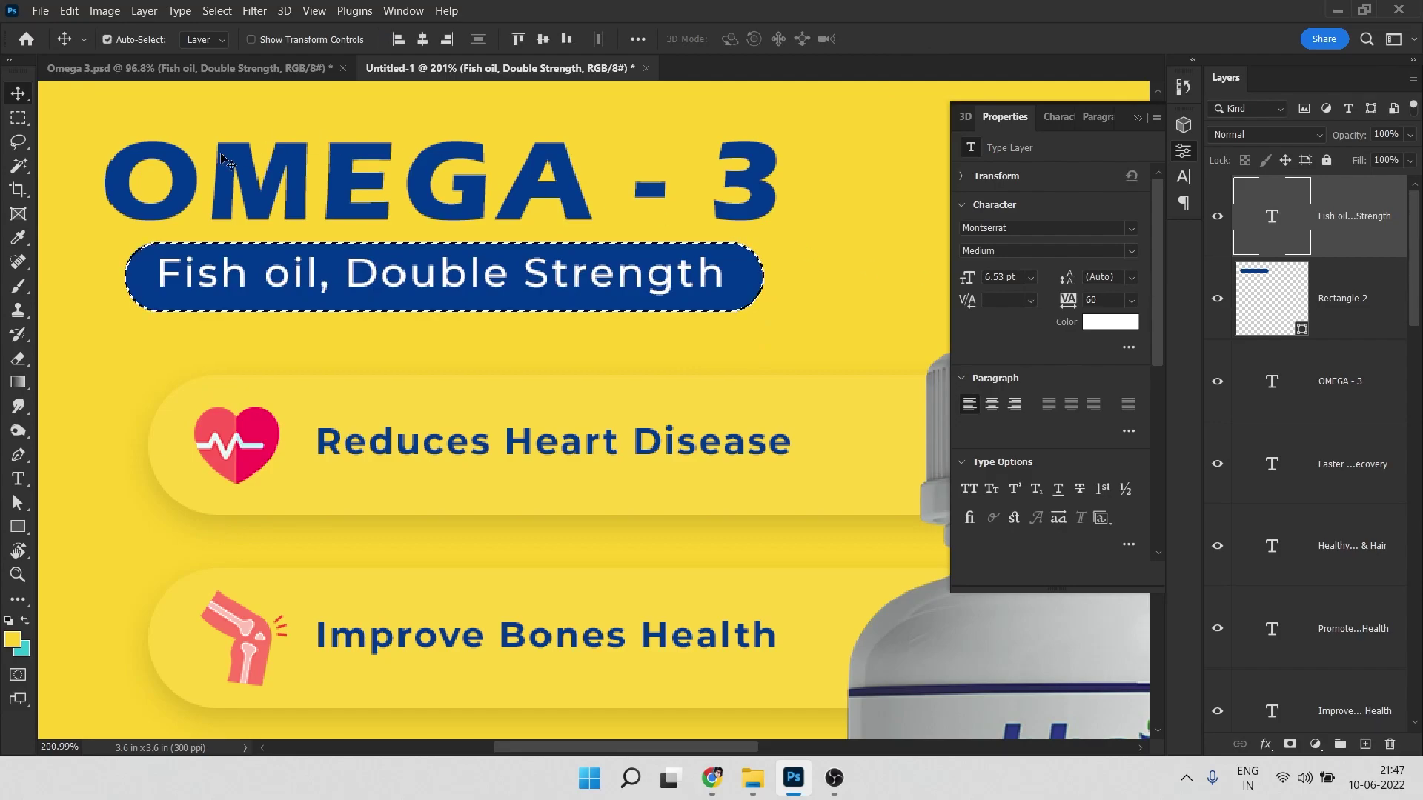
left_click(423, 39)
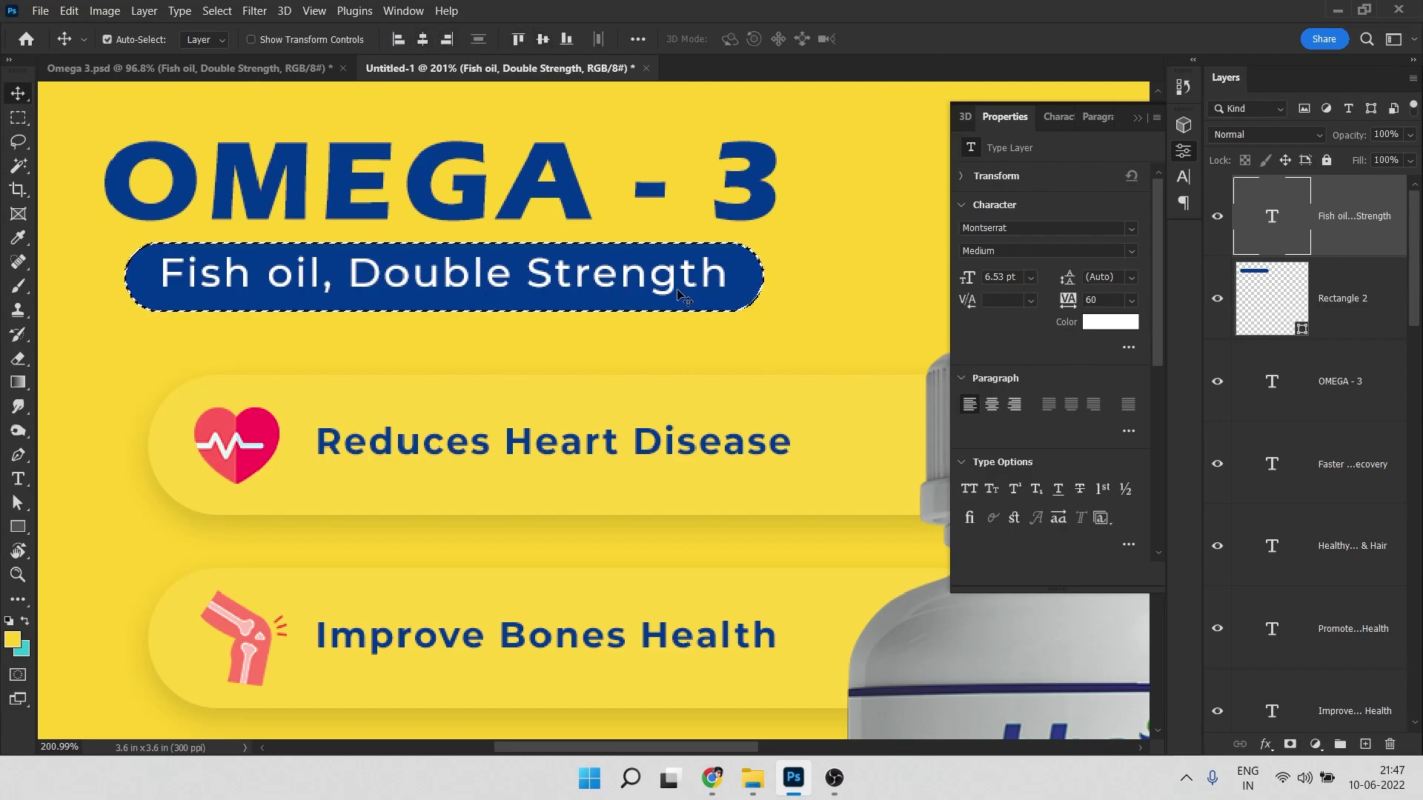
key("ctrl+d")
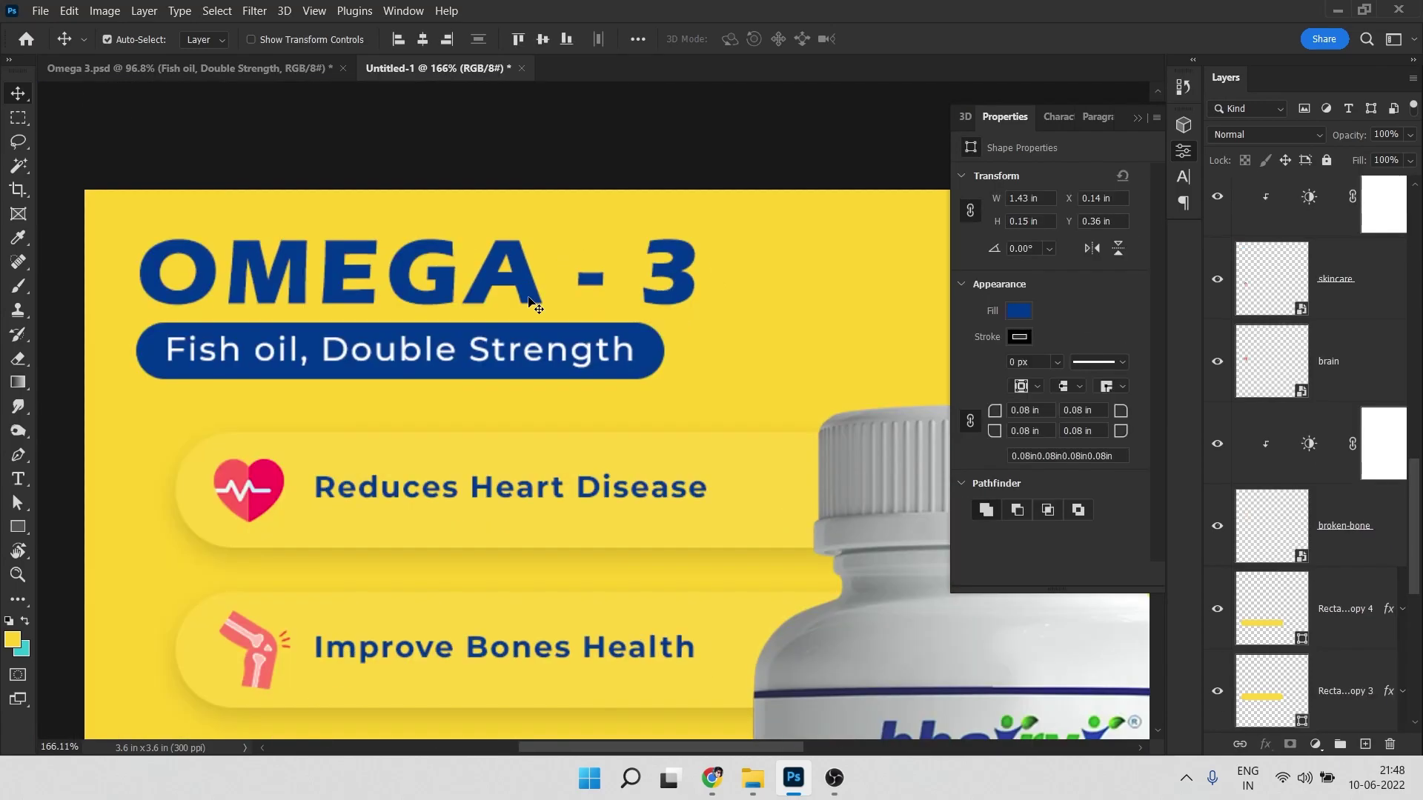
Set the tracking of the spaces before and after the hyphen in the OMEGA - 3 heading to 0
double_click(574, 280)
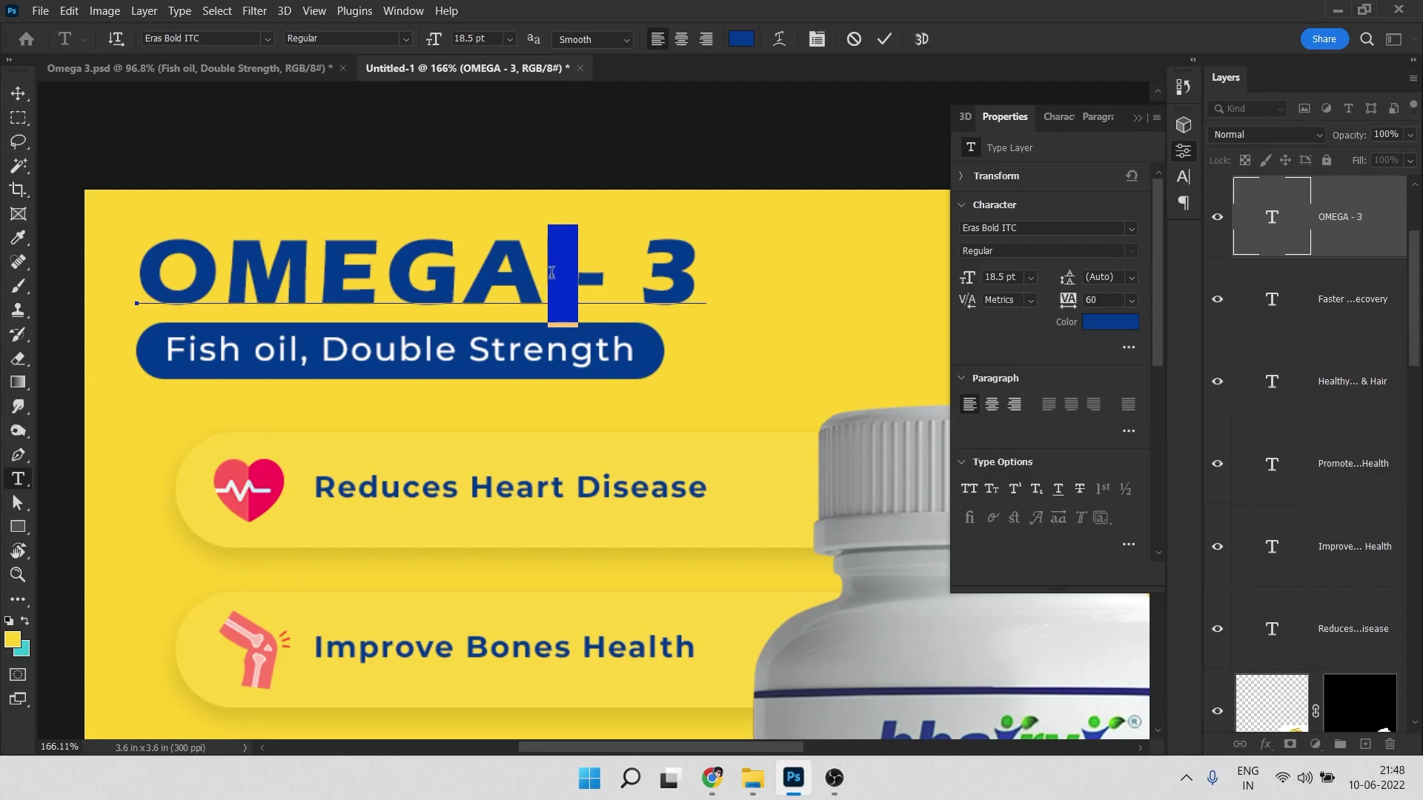
left_click(813, 45)
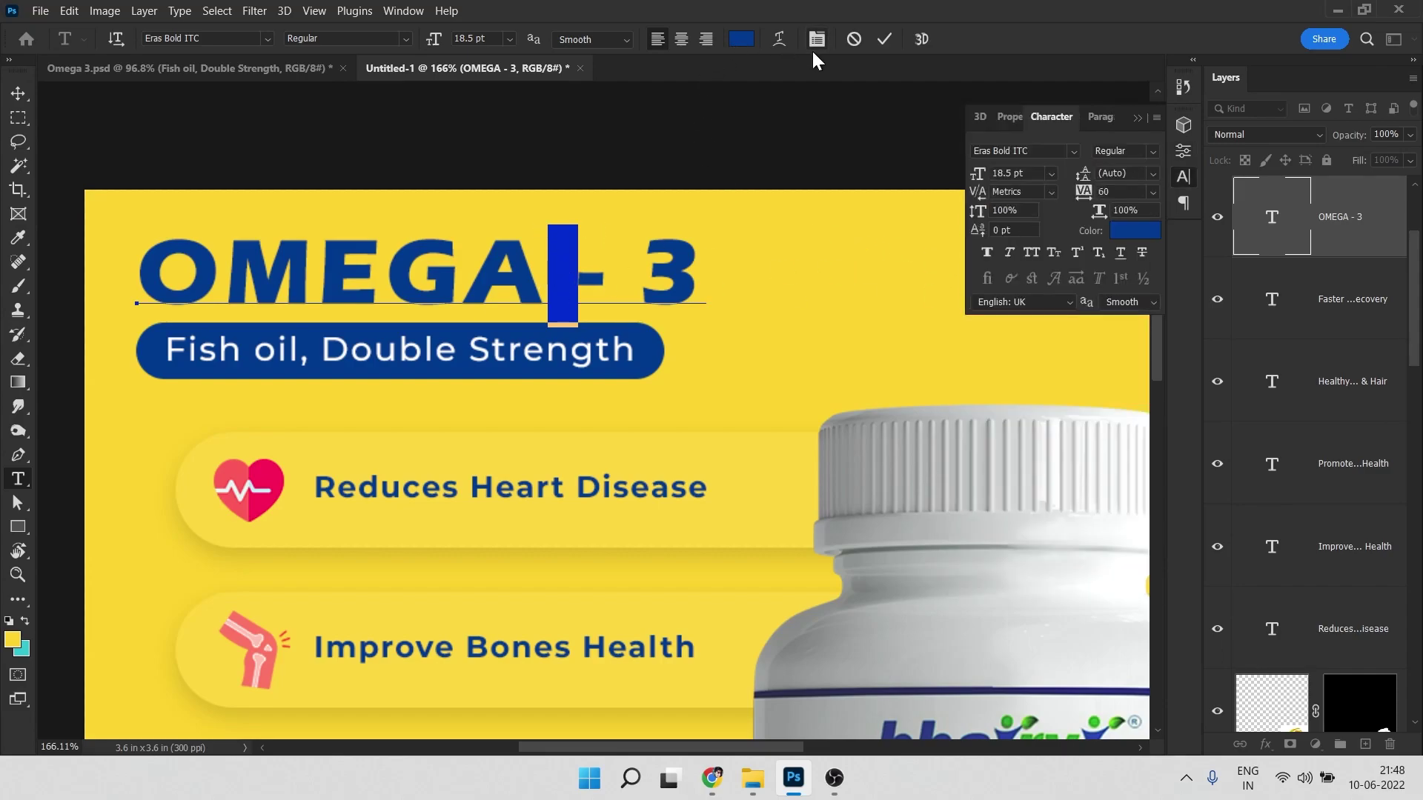
left_click(813, 43)
left_click(808, 42)
type("0")
key("Return")
left_click_drag(635, 271, 618, 268)
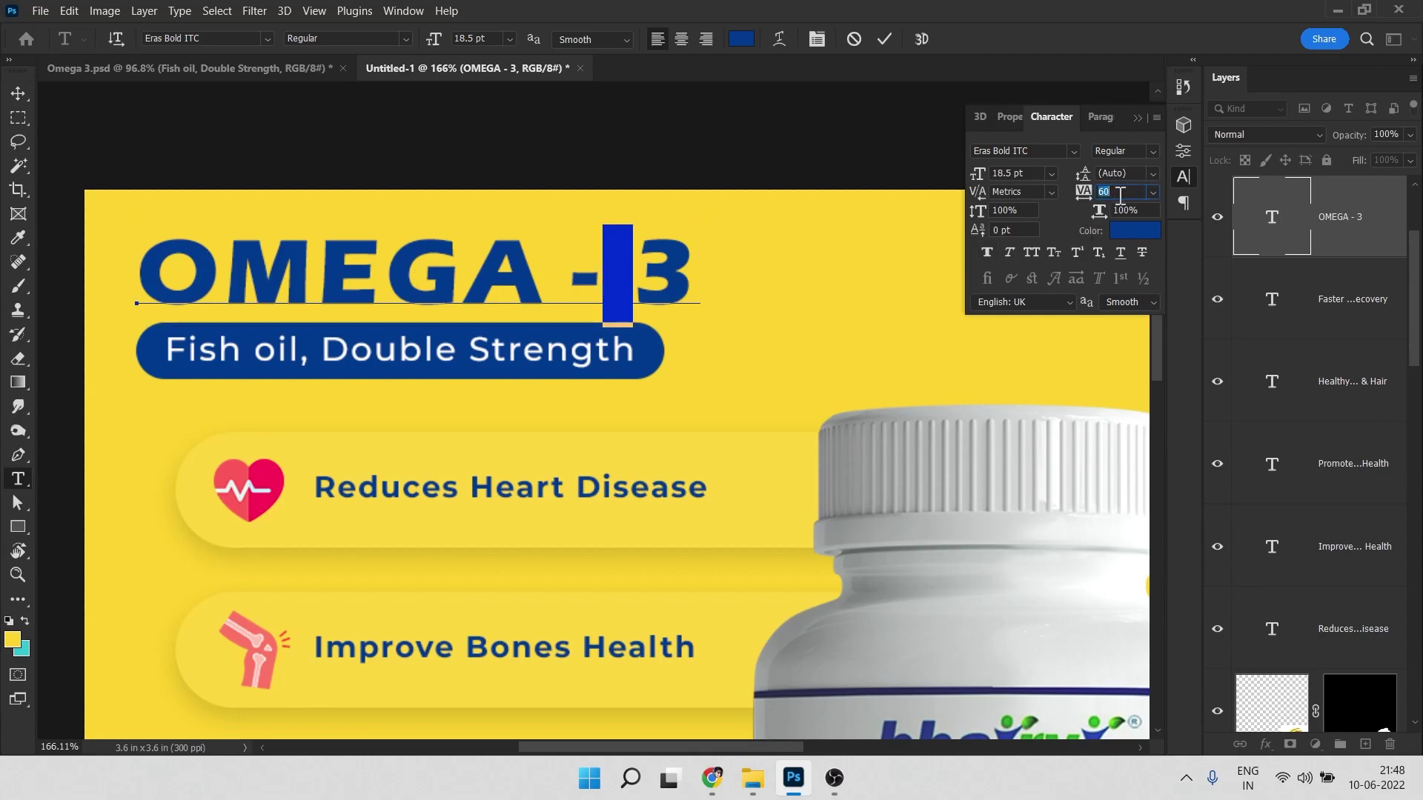
type("0")
key("Return")
Set the horizontal scale of the space before the heading's hyphen to 50%
left_click(550, 286)
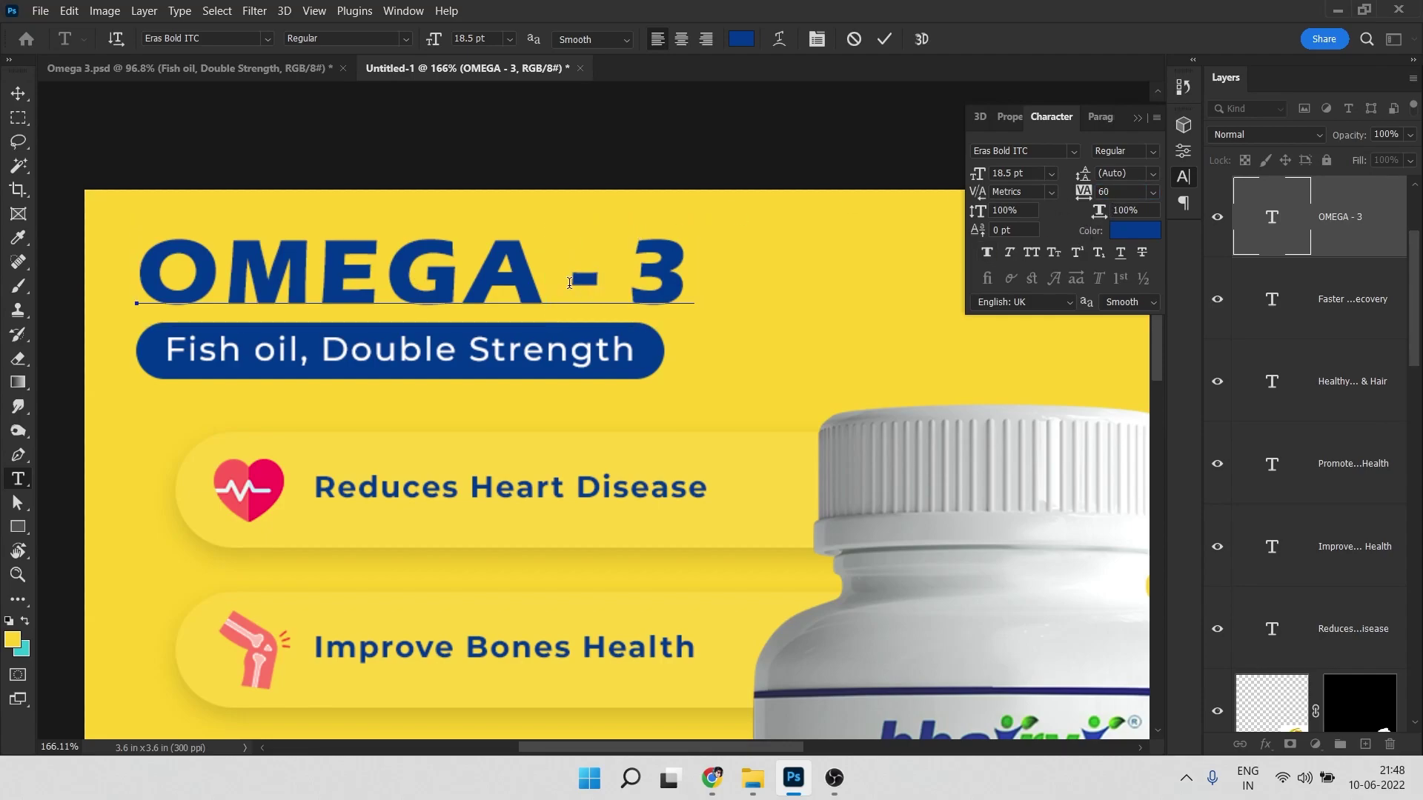
left_click_drag(575, 285, 537, 290)
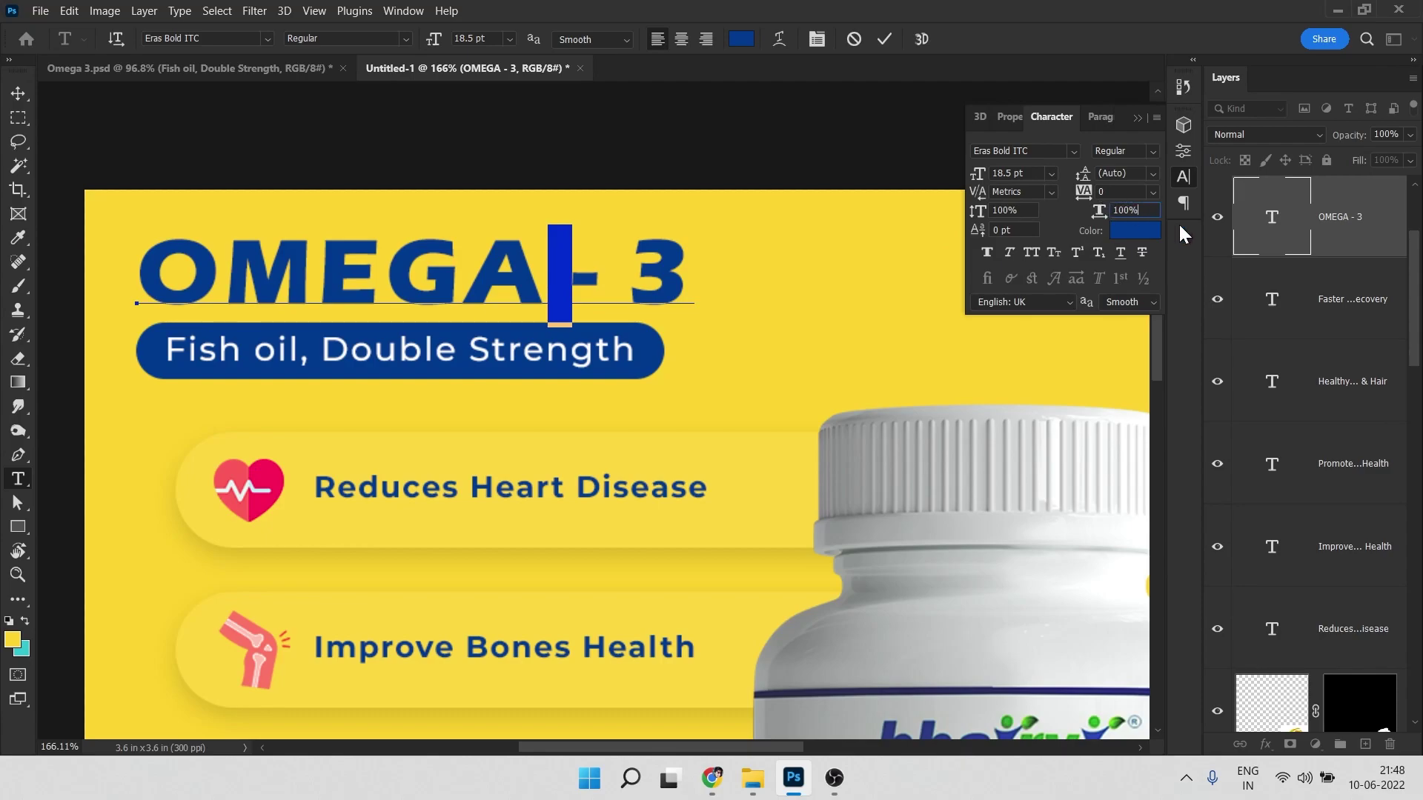
type("50")
key("Return")
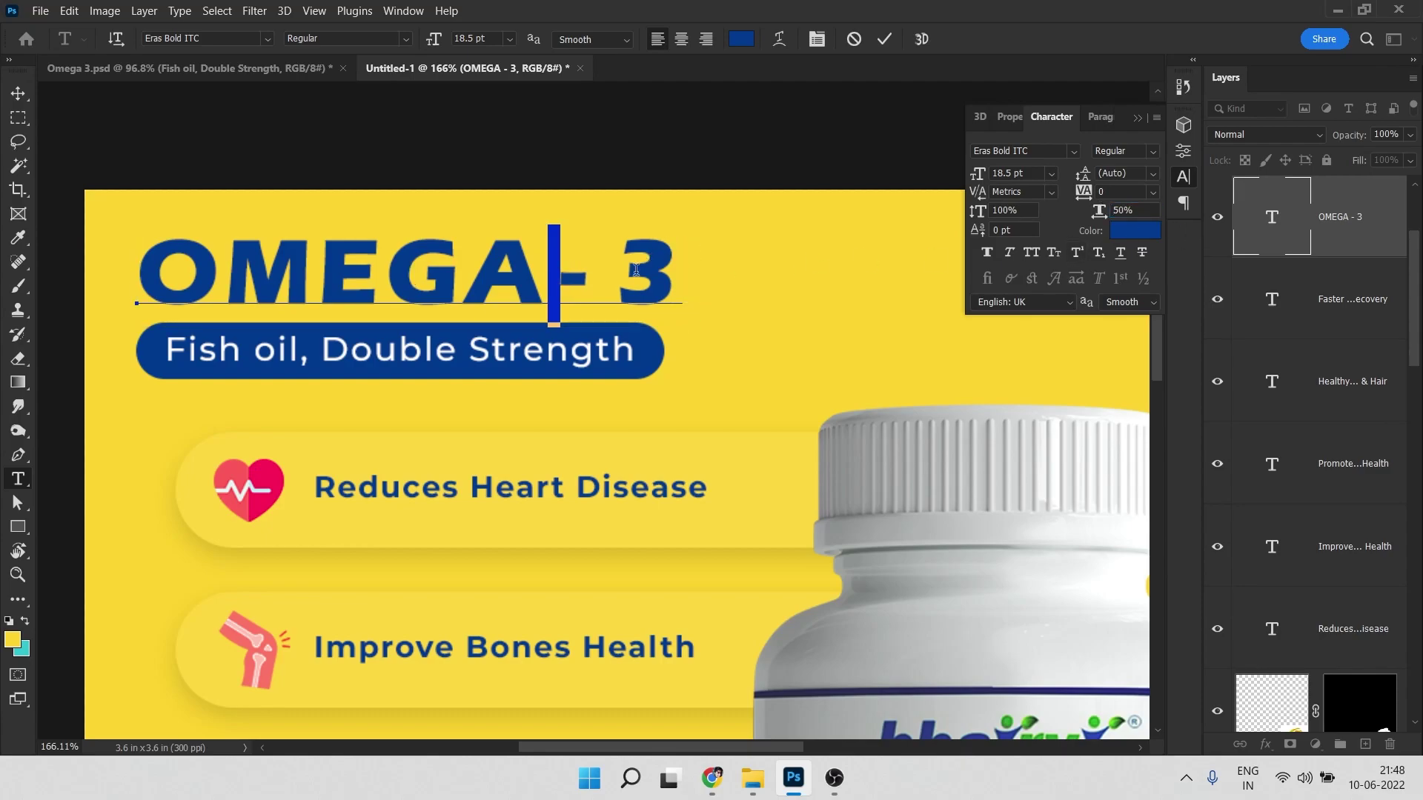
Set the horizontal scale of the space after the heading's hyphen to 50% and commit the text edit
left_click_drag(615, 275, 591, 275)
double_click(1141, 208)
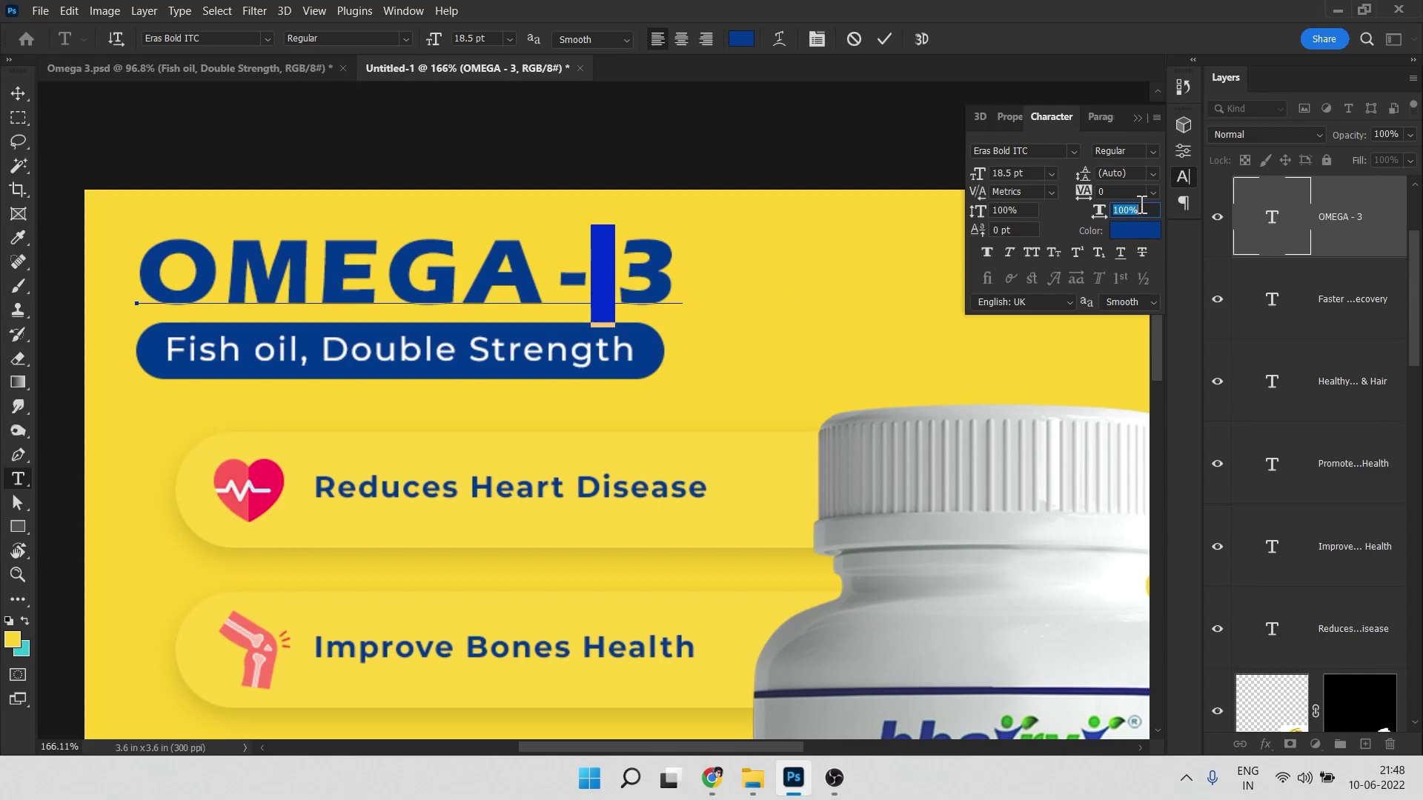
type("540")
key("Return")
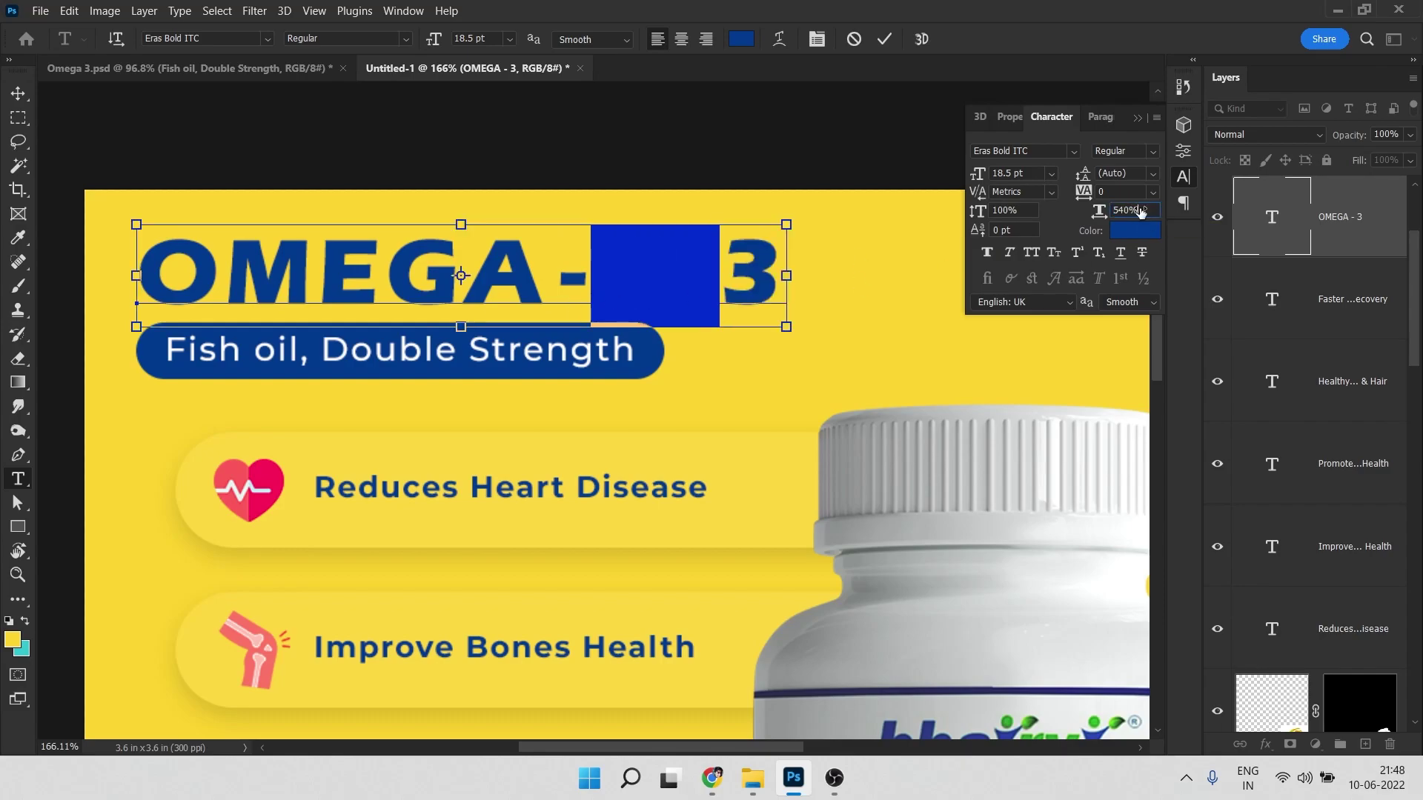
key("BackSpace")
key("BackSpace")
key("BackSpace")
type("0")
key("Return")
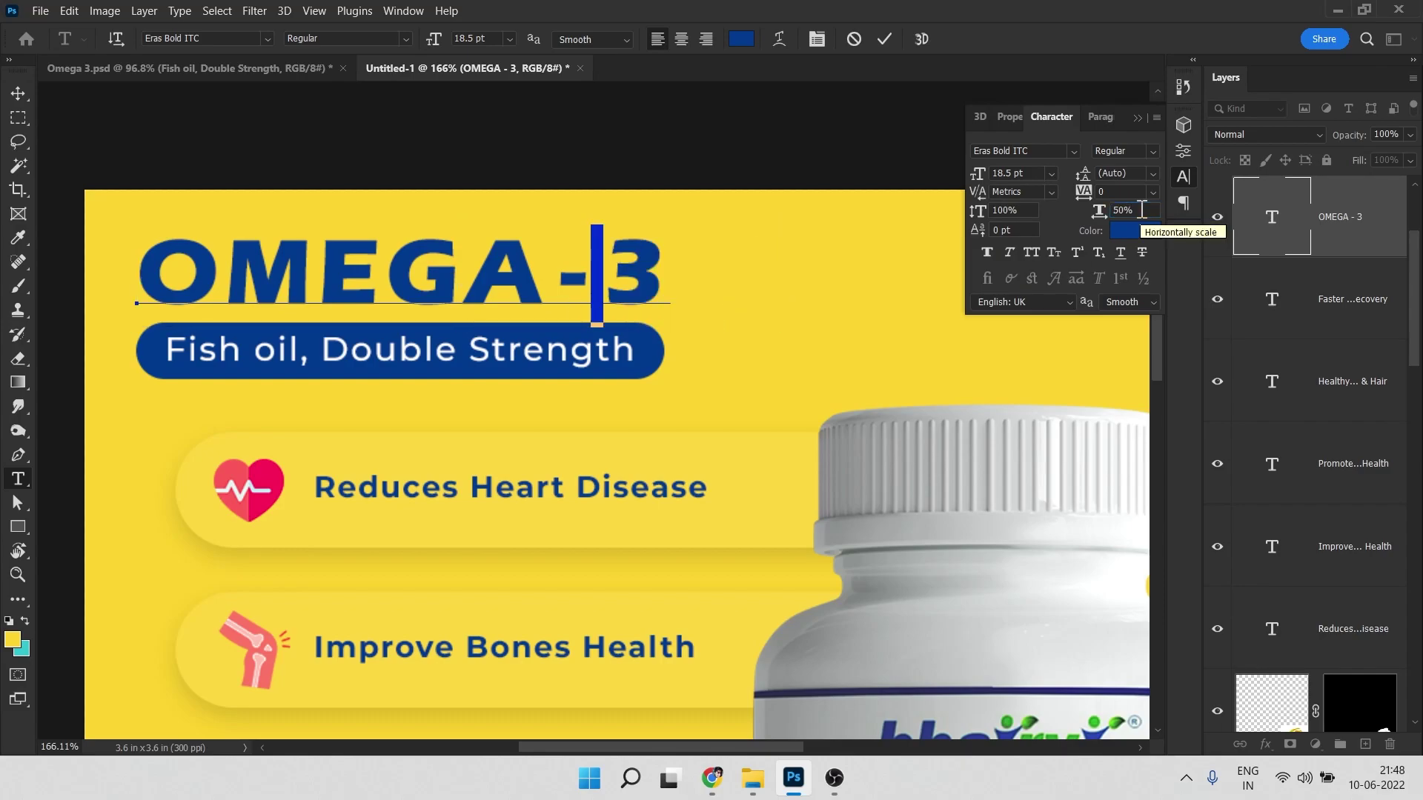
left_click(884, 39)
key("v")
scroll(602, 349, "down", 5)
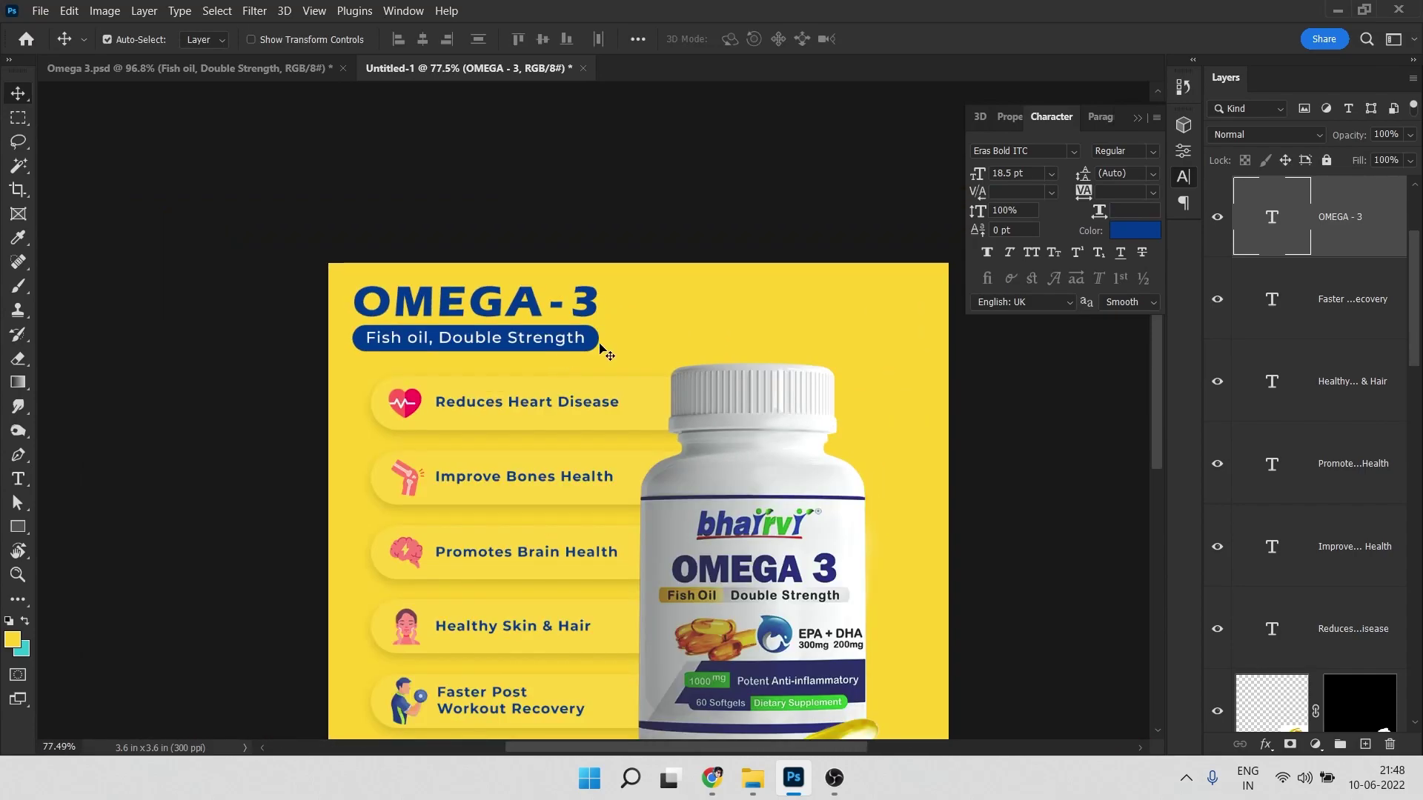
Referring to the price badge in Omega 3.psd, draw a bar about 0.89 by 0.22 in on Untitled-1's teal area with fully rounded corners
scroll(540, 407, "down", 3)
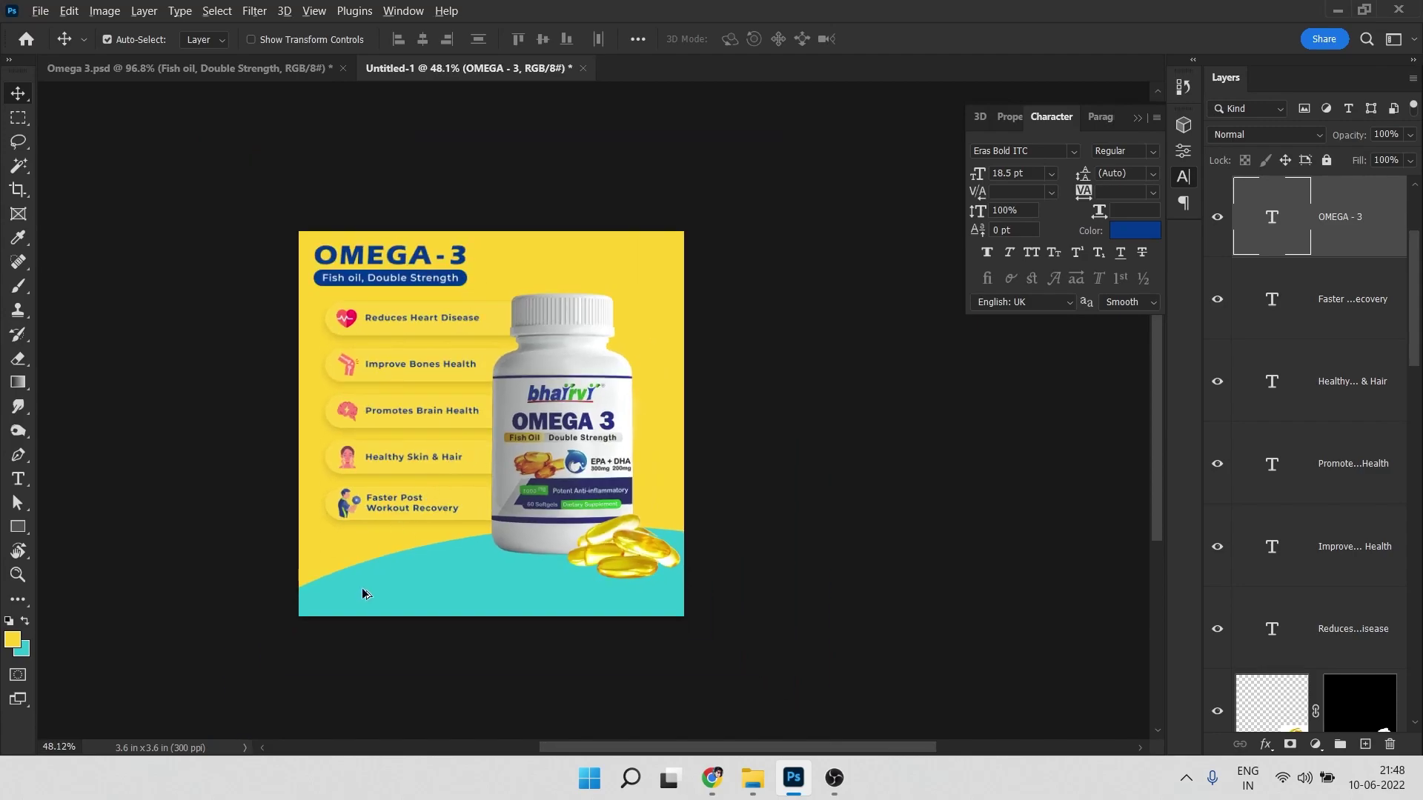
scroll(362, 593, "up", 3)
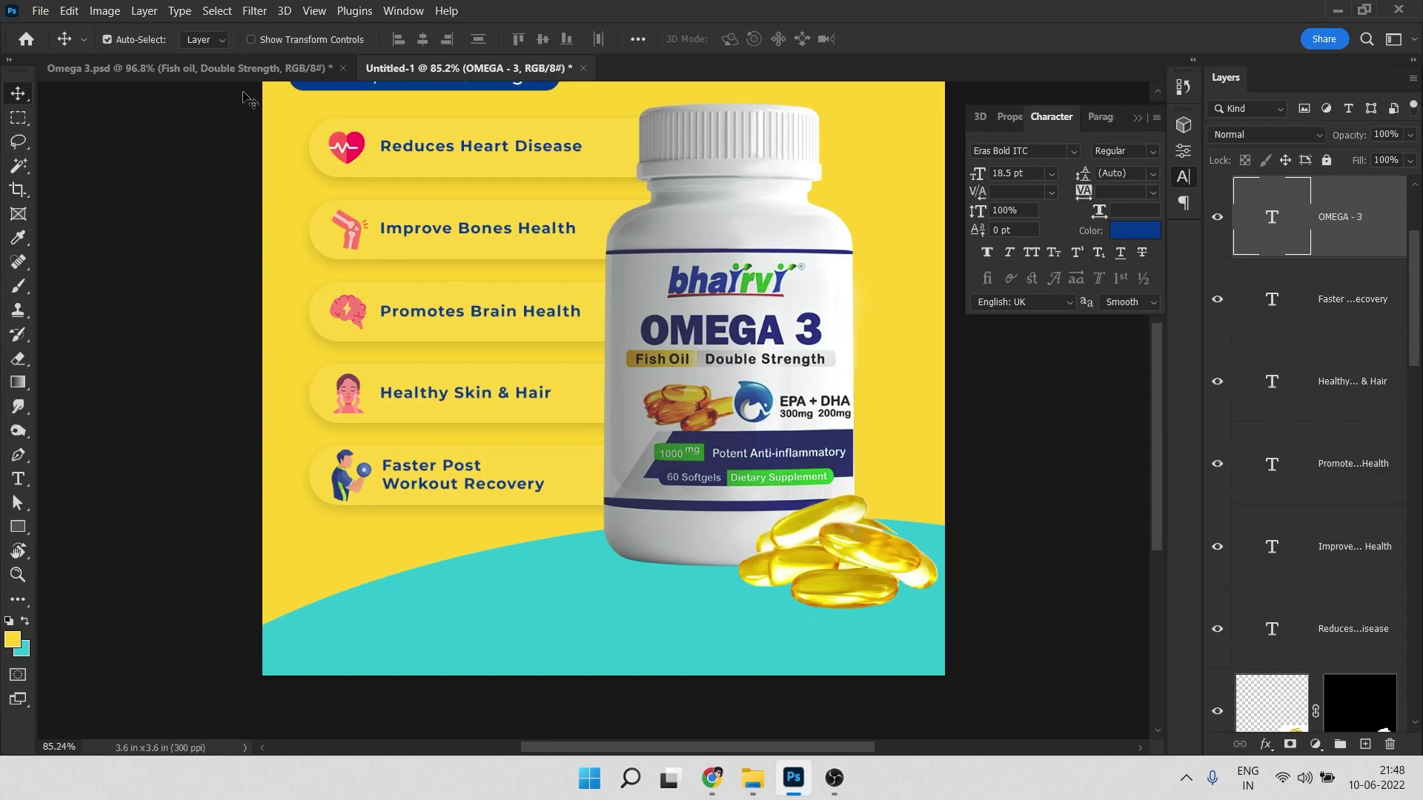
left_click(244, 68)
scroll(474, 463, "down", 5)
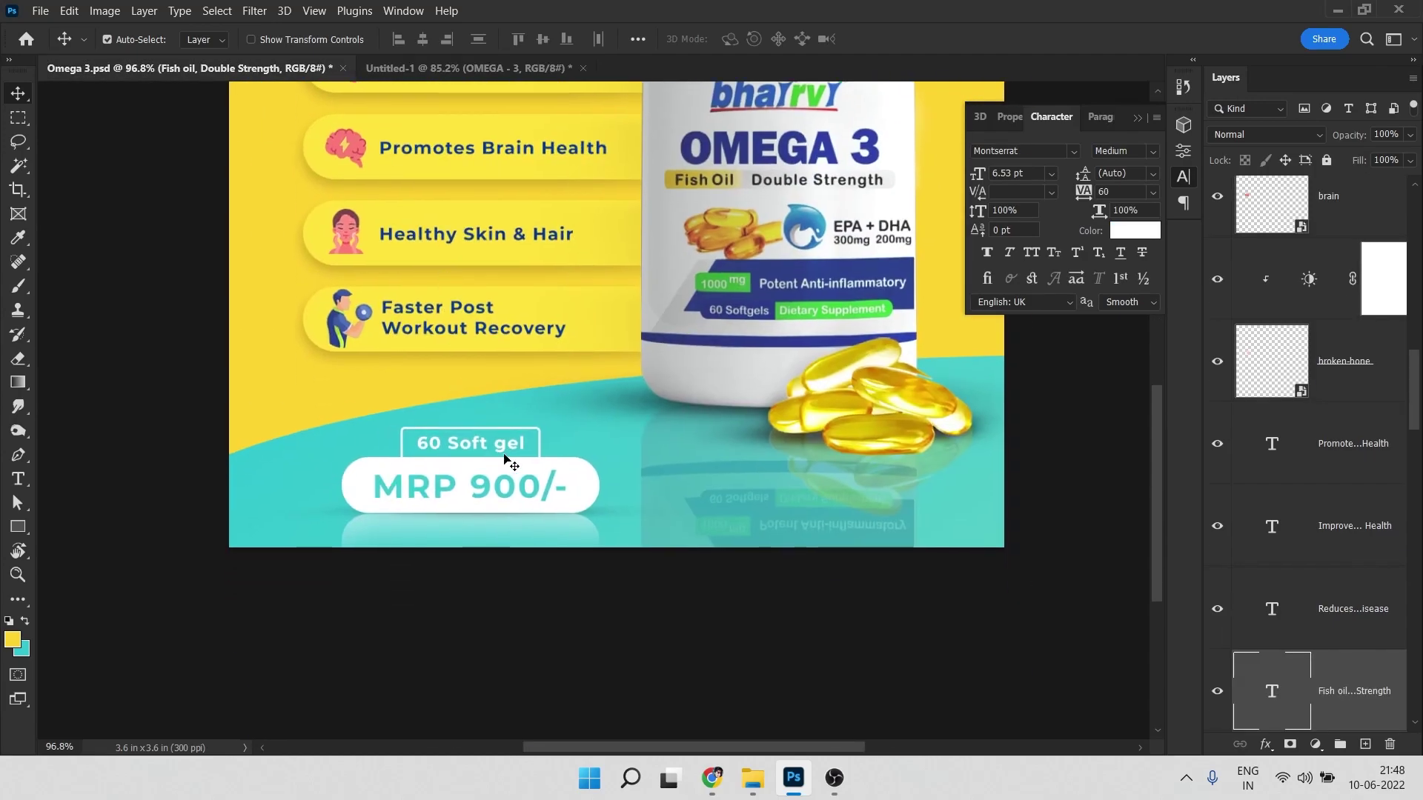
left_click(447, 656)
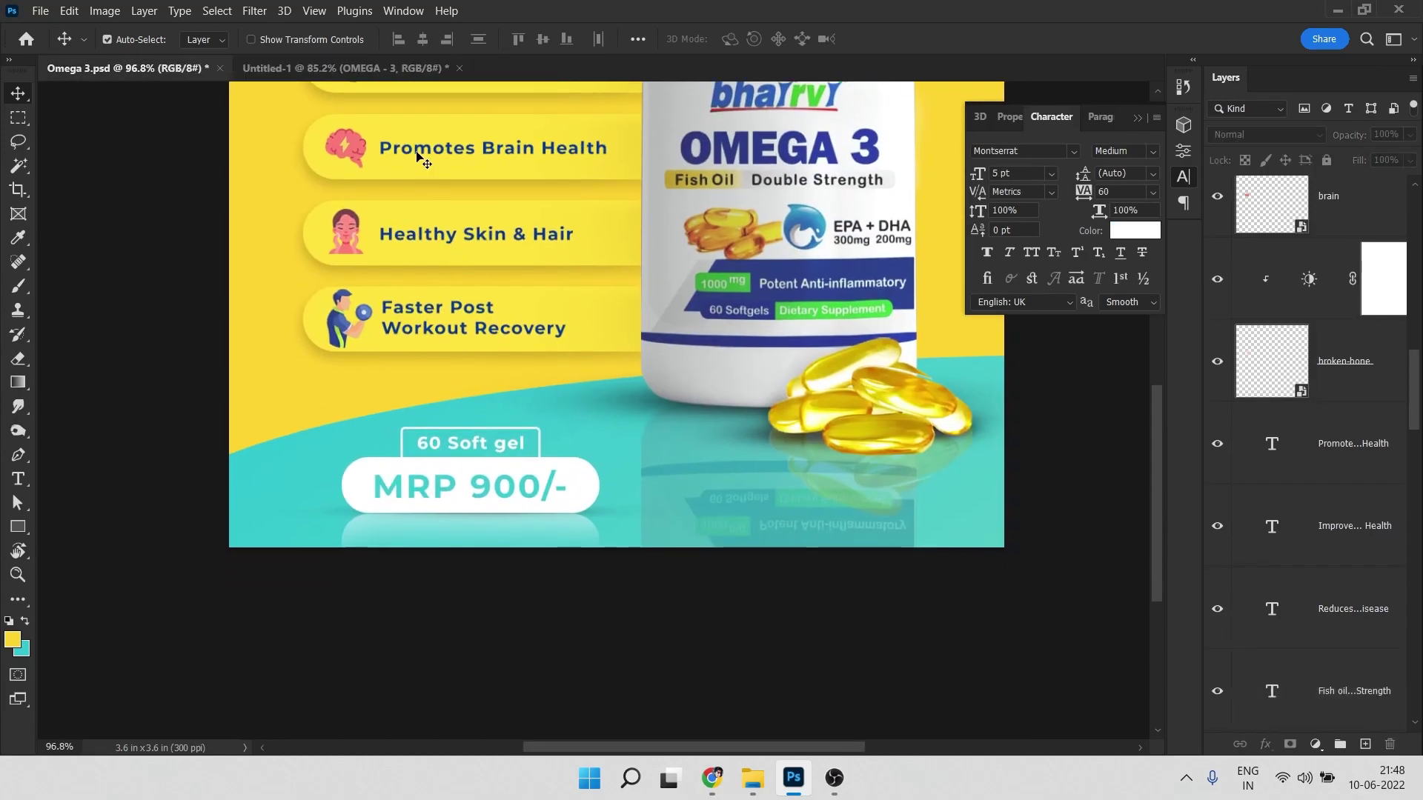
left_click(358, 72)
left_click_drag(412, 264, 422, 105)
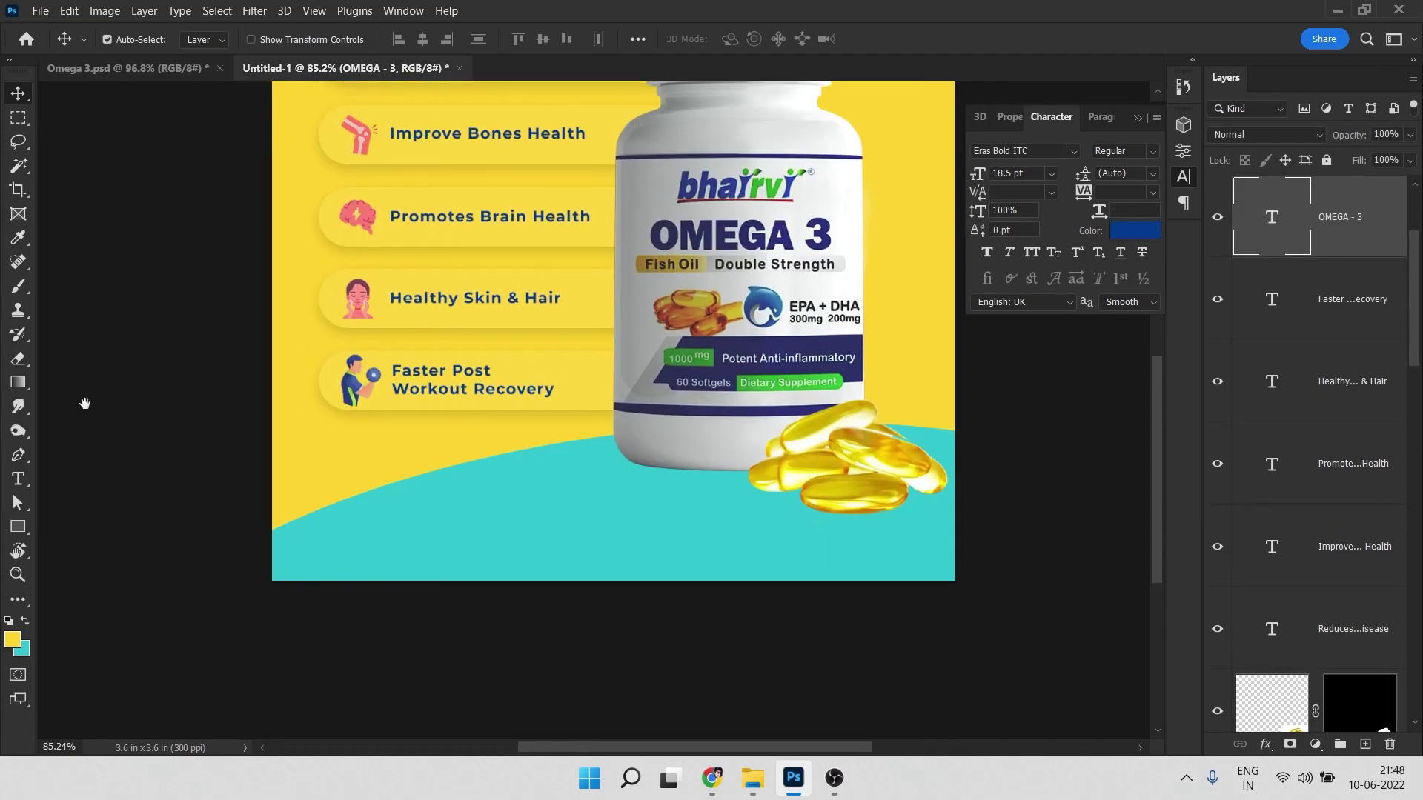
left_click(18, 527)
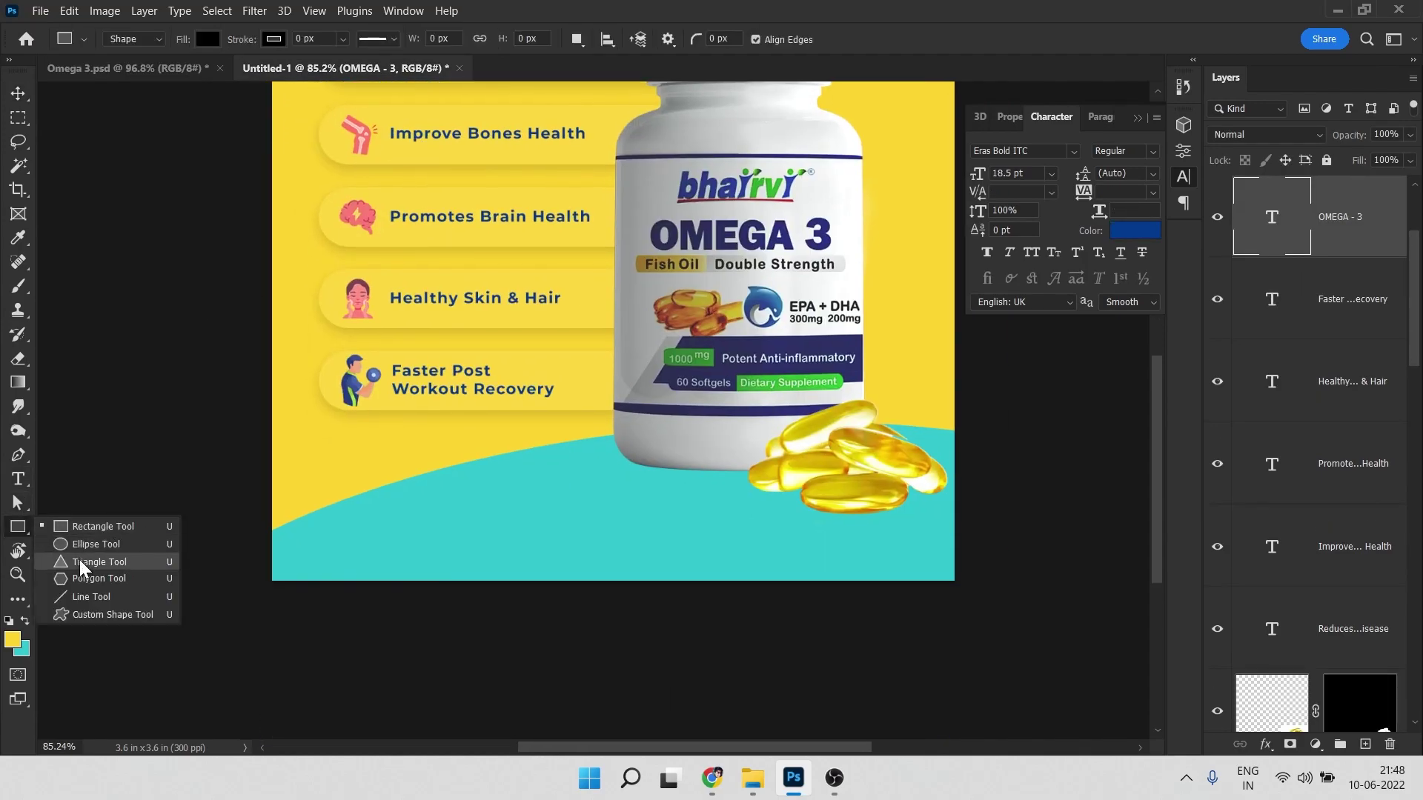
left_click(87, 527)
left_click_drag(362, 505, 531, 546)
left_click_drag(997, 419, 1111, 416)
Fill the bar with white, ffffff, and enlarge it to about 1.08 by 0.27 in with 0.13 in corners
double_click(1269, 215)
left_click_drag(1032, 343, 901, 304)
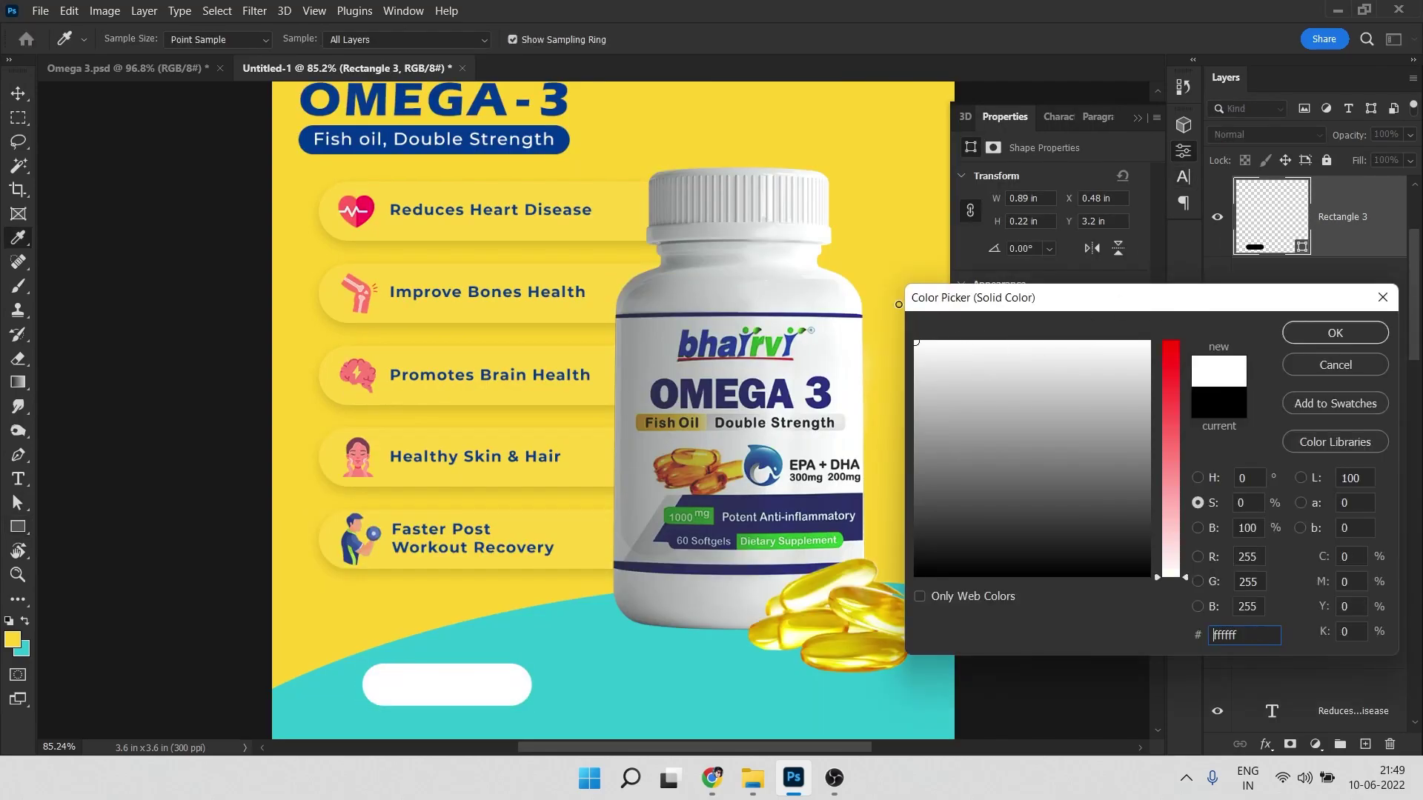
left_click(1359, 332)
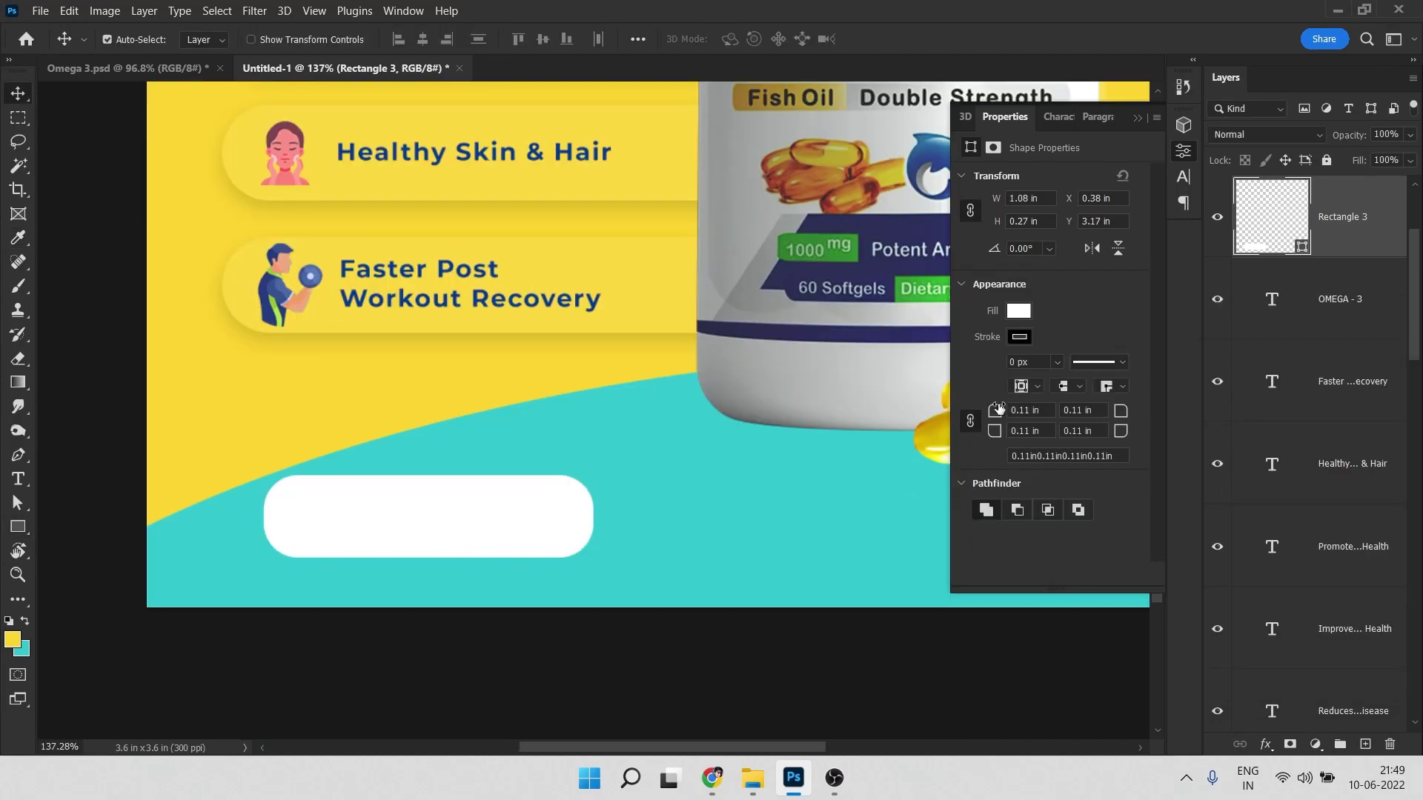
left_click_drag(993, 410, 1160, 414)
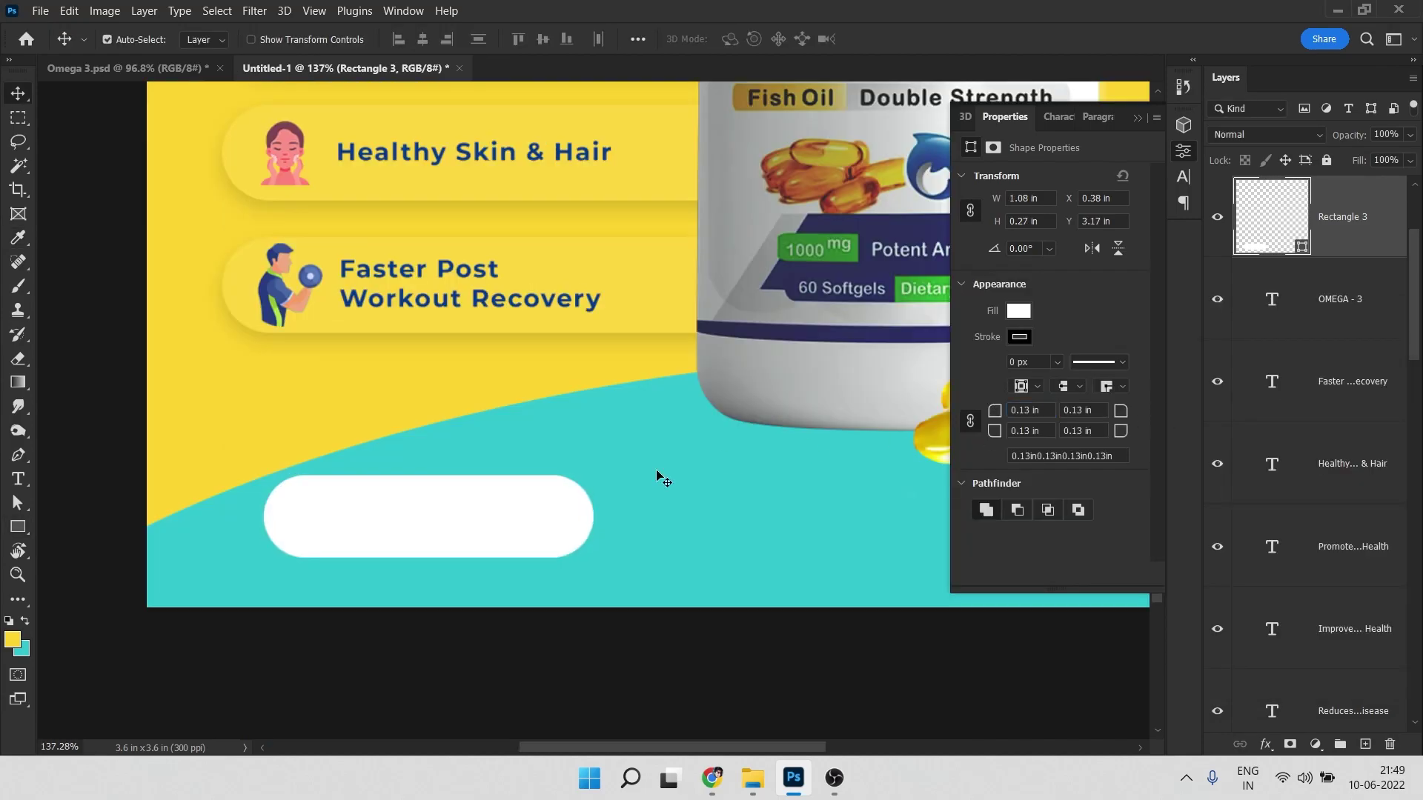
Duplicate the white bar just above itself and scale the copy to about 0.78 by 0.19 in with 0.04 in corners
left_click_drag(483, 515, 483, 454)
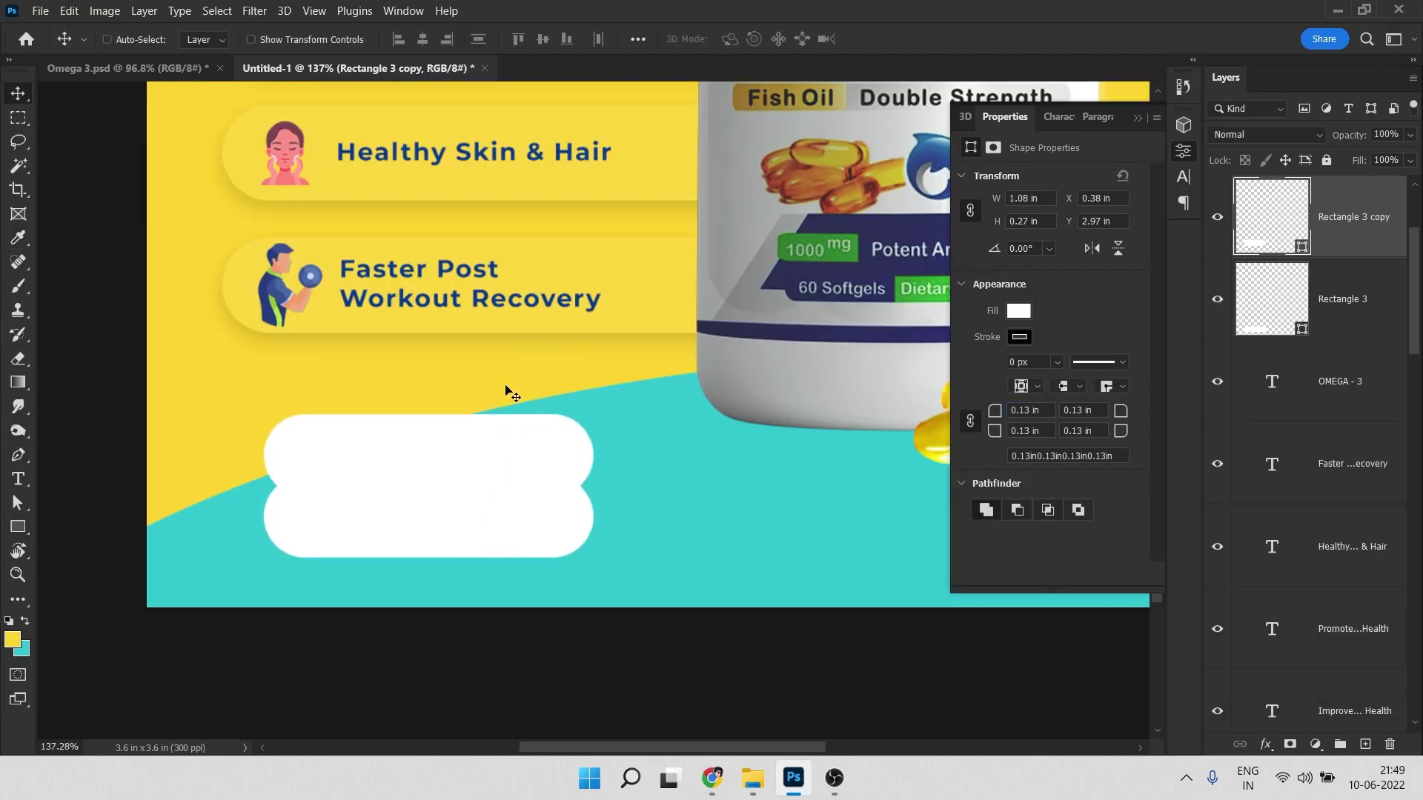
key("ctrl+t")
left_click_drag(595, 413, 546, 426)
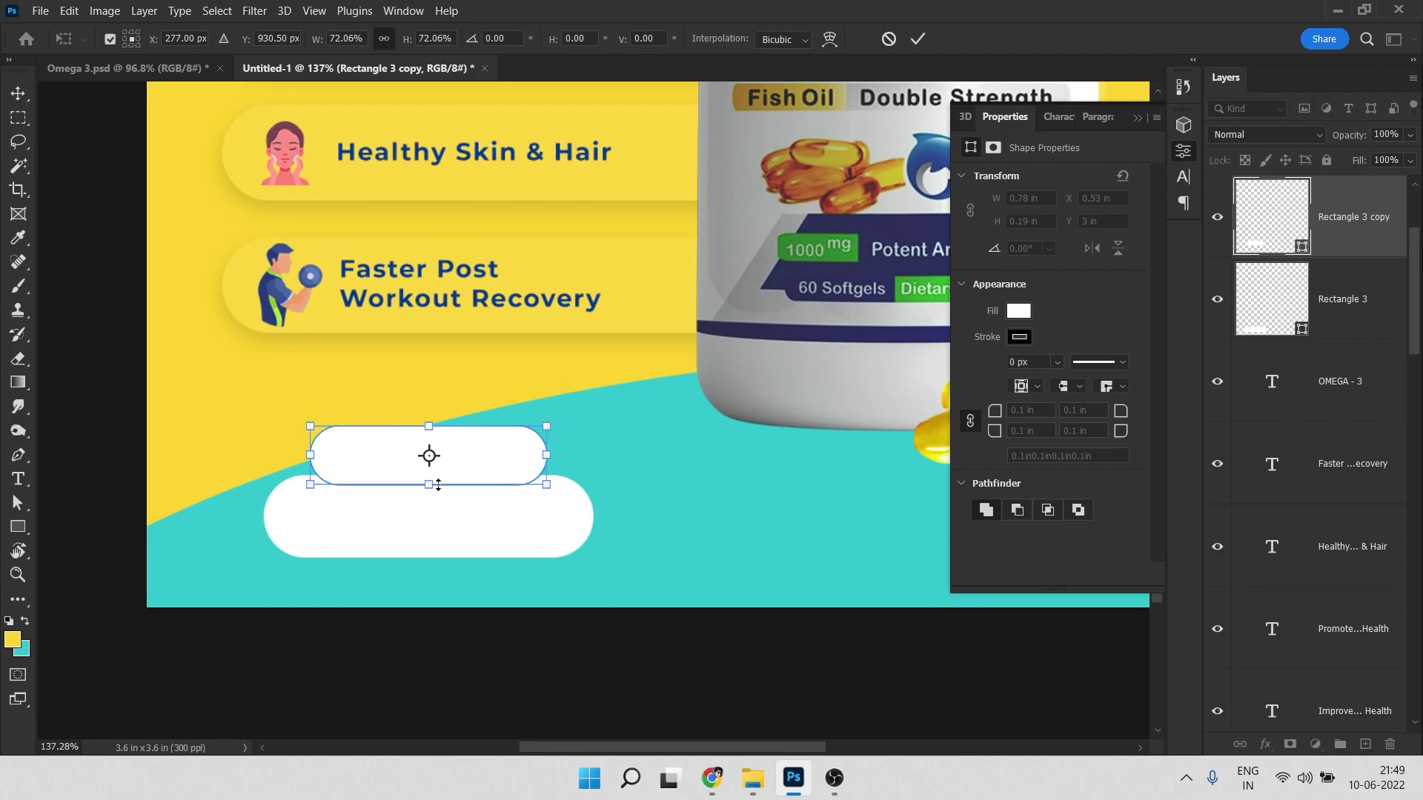
key("Return")
left_click_drag(995, 410, 988, 412)
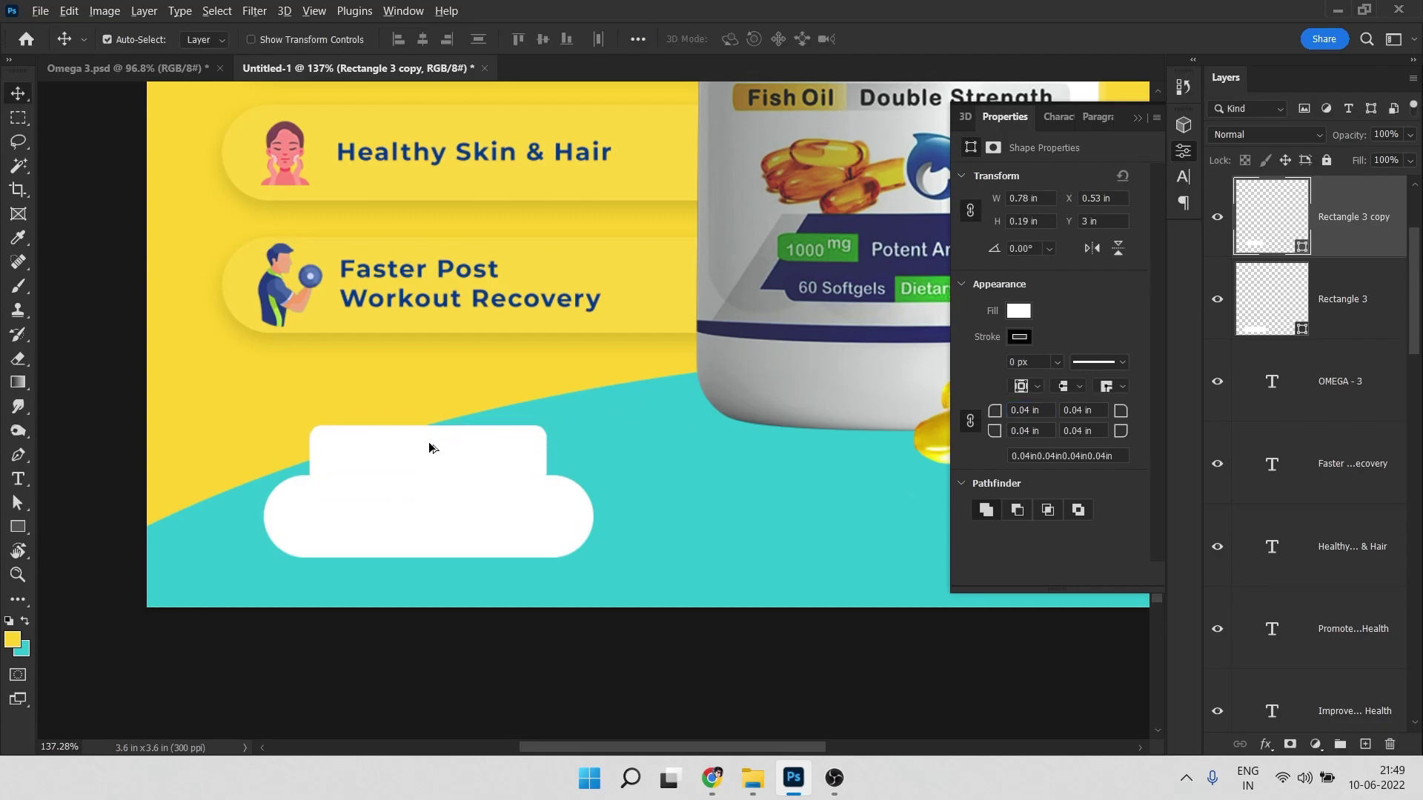
Remove the fill of the smaller upper rectangle and make its stroke white
scroll(429, 444, "up", 3)
left_click(1024, 313)
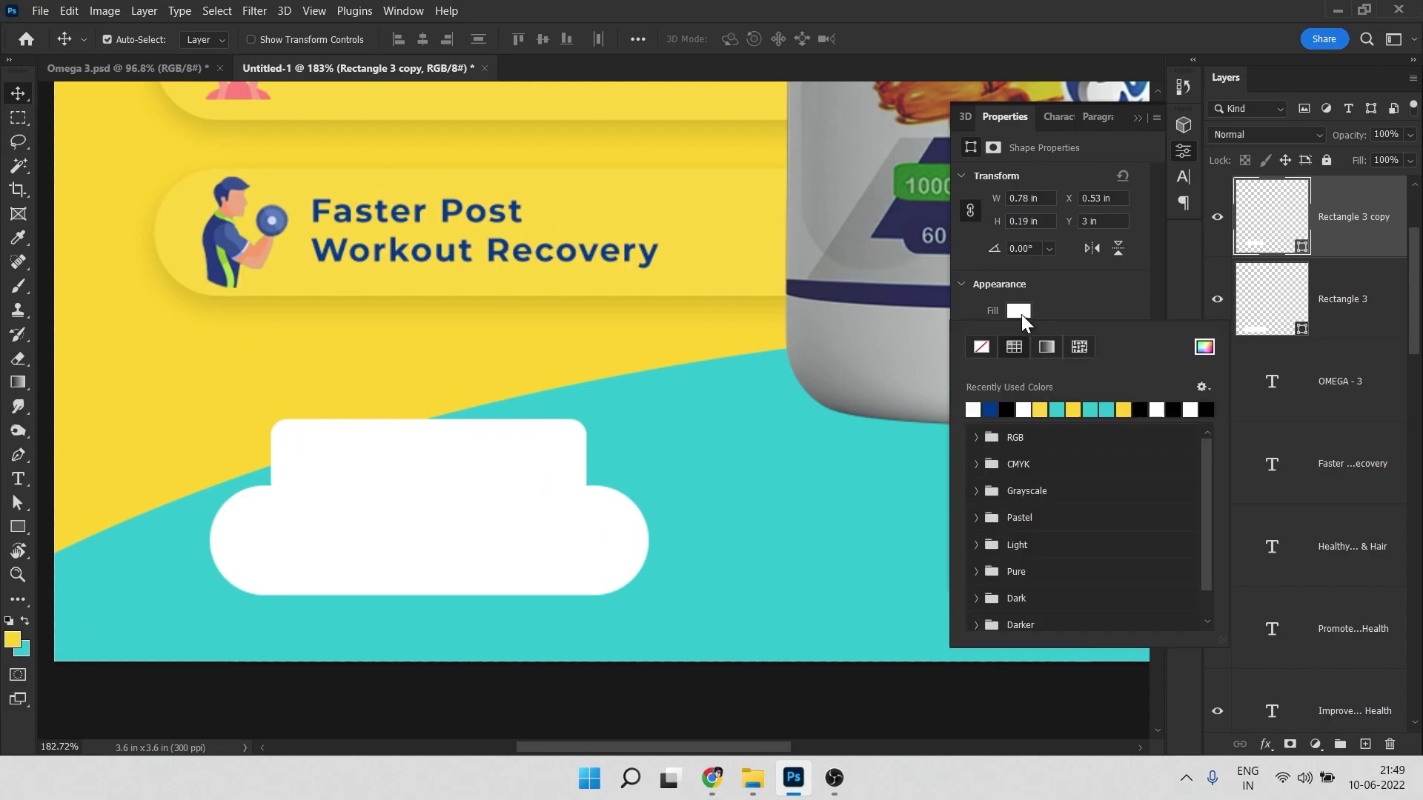
left_click(981, 348)
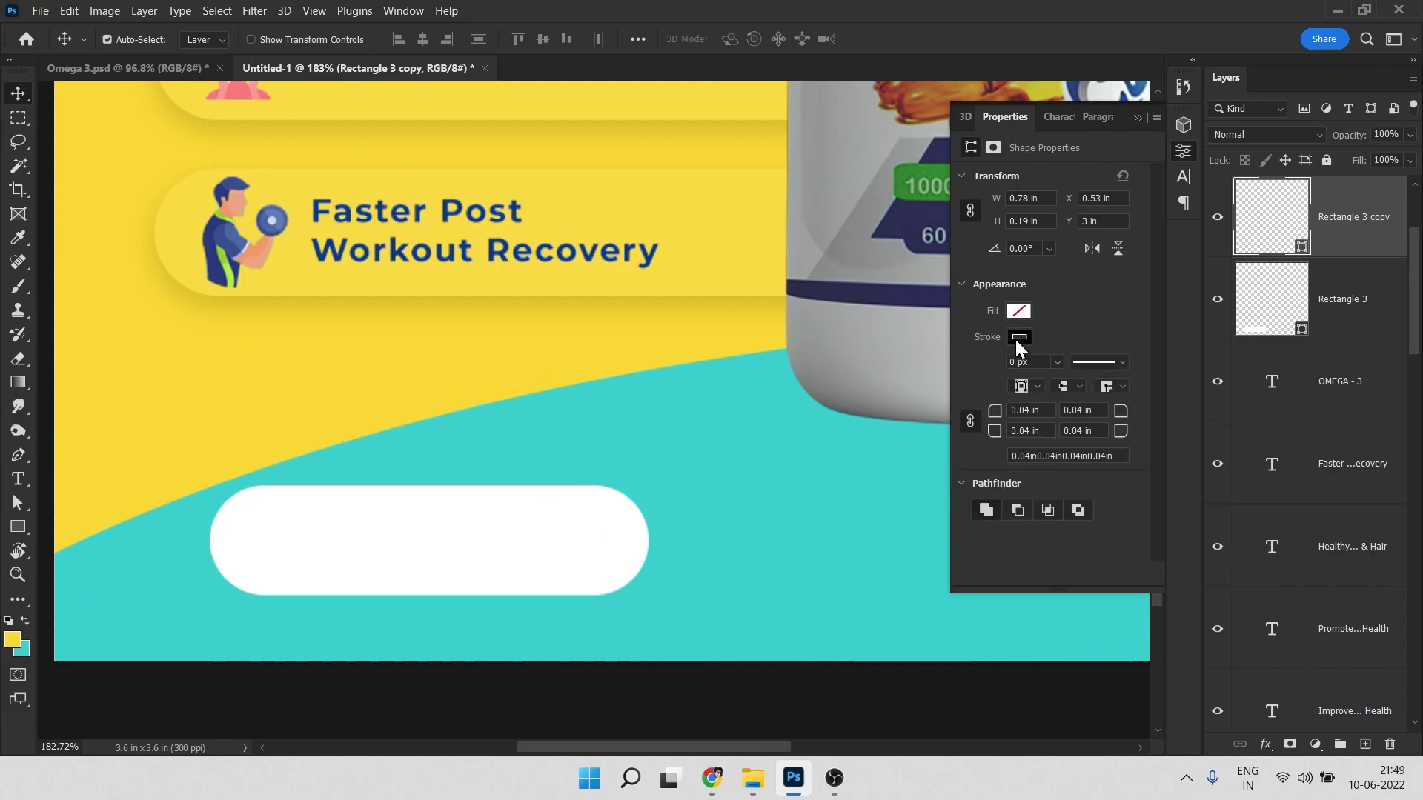
left_click(1019, 337)
left_click(973, 434)
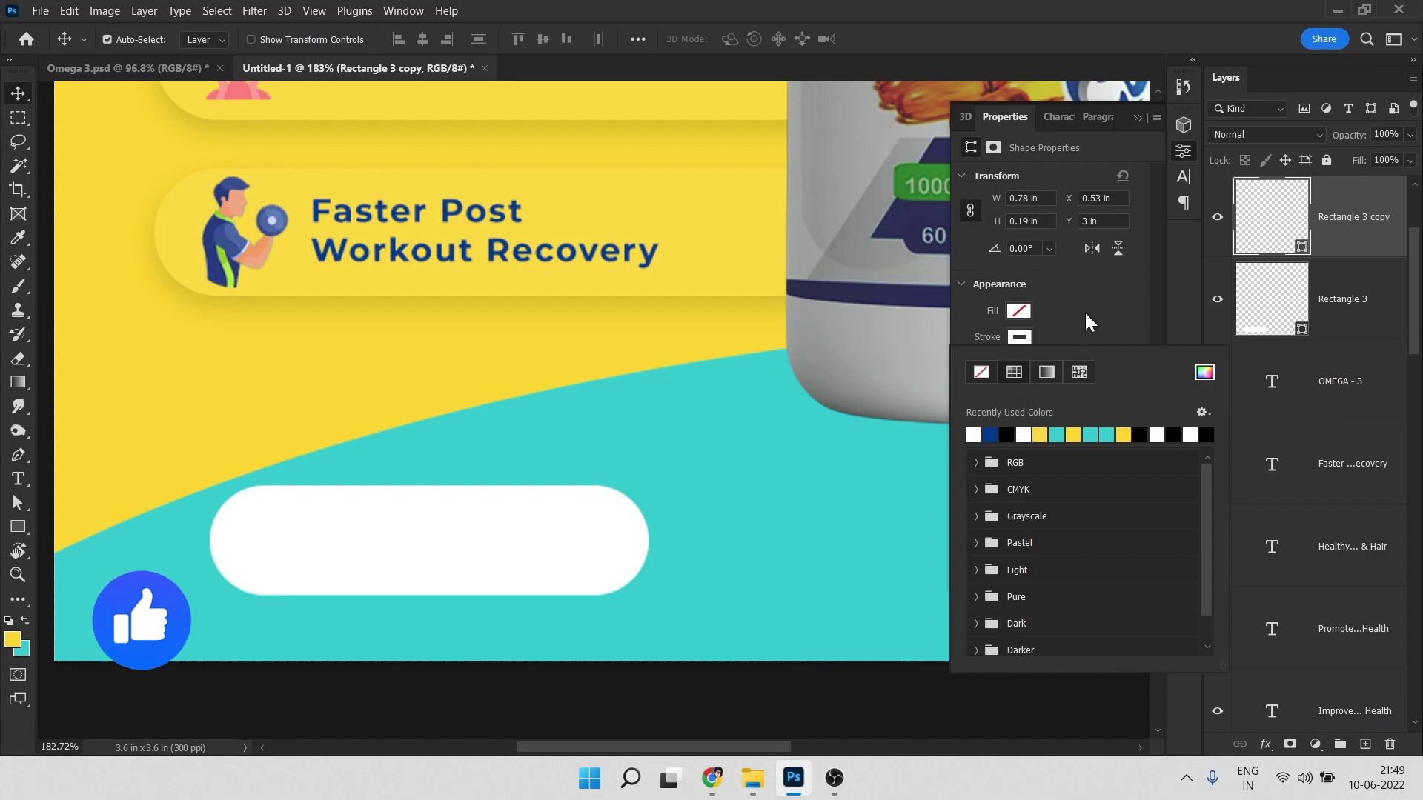
left_click(1083, 309)
Try a 5 px stroke on the upper rectangle and settle on a stroke width of 2 px
left_click(1034, 367)
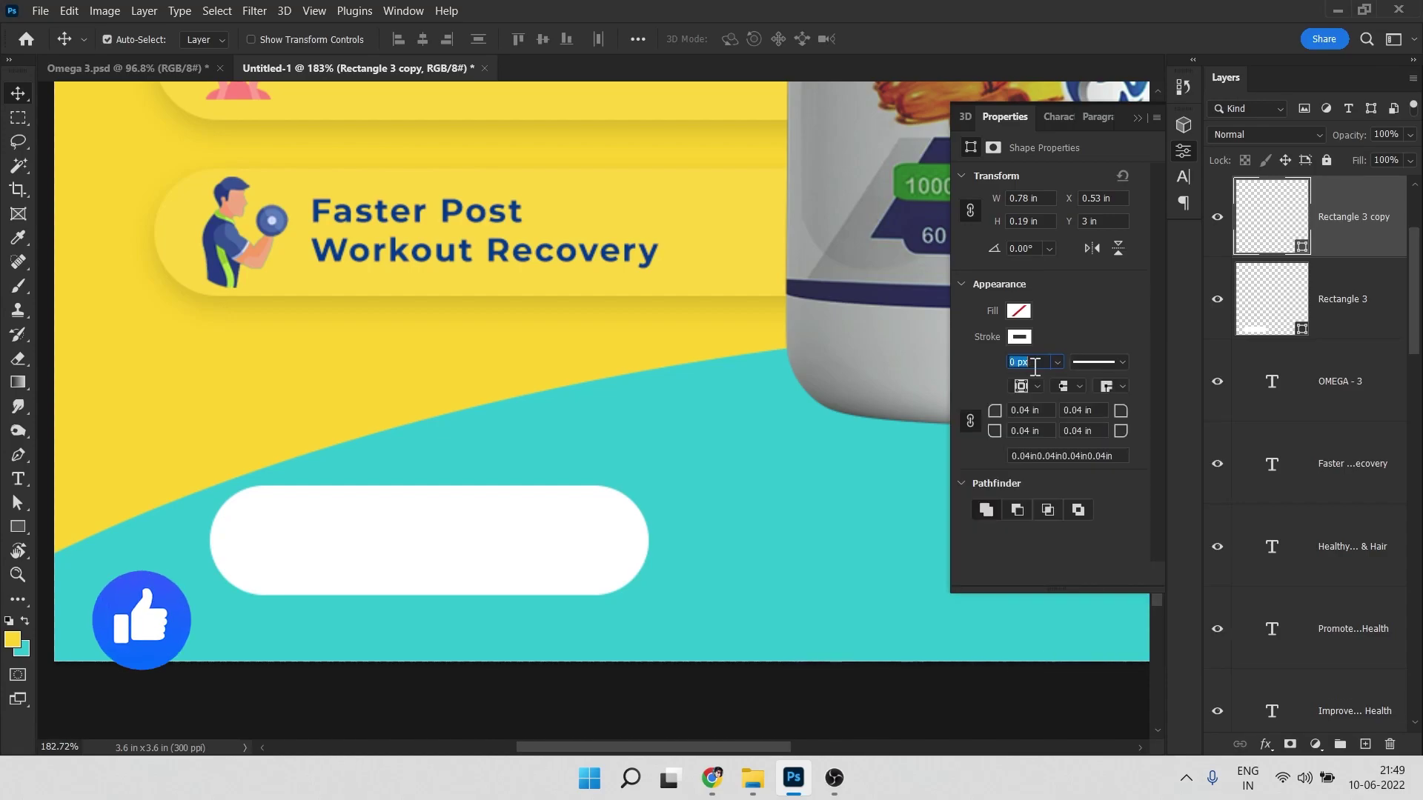
type("5")
key("Return")
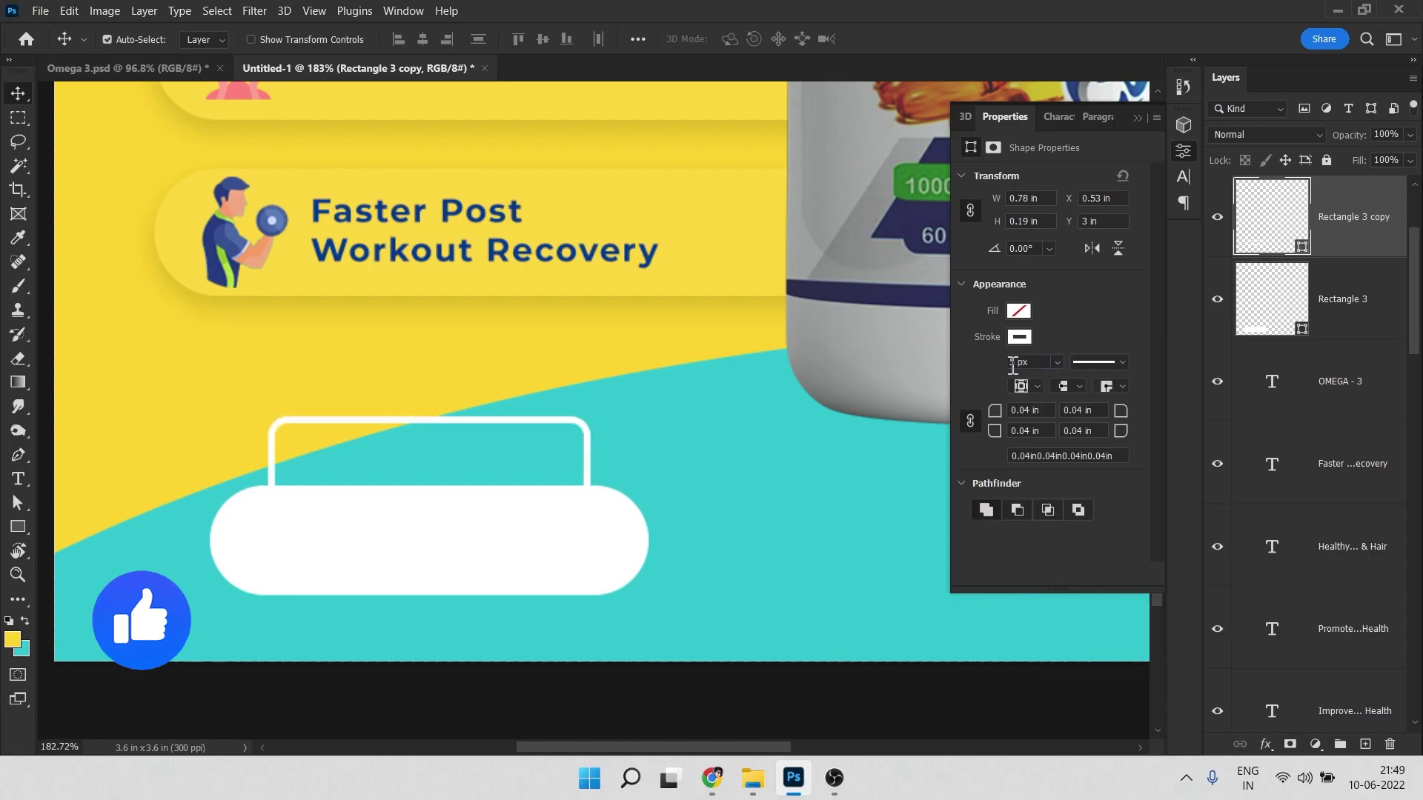
left_click(1035, 363)
type("2")
key("Return")
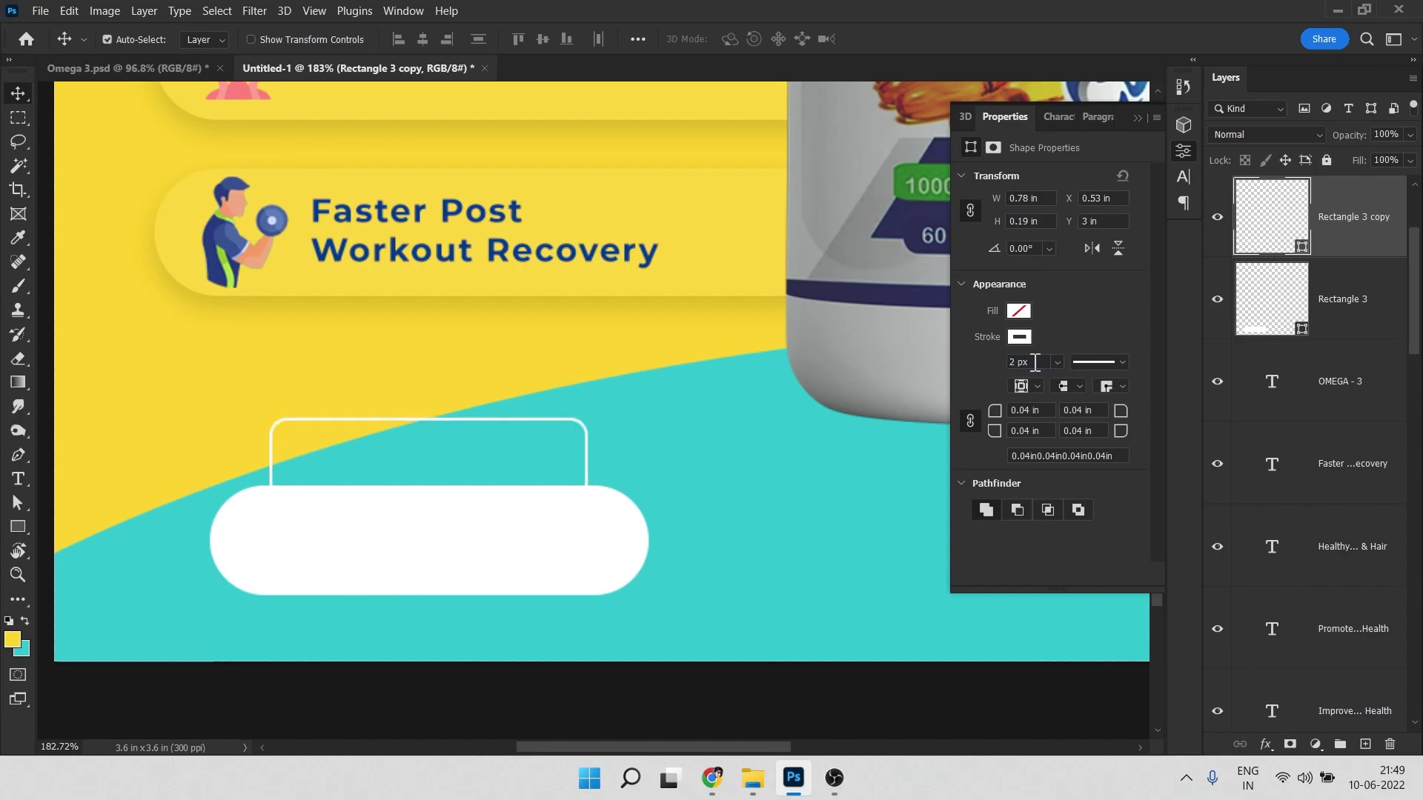
Narrow the outlined rectangle to about 0.56 in wide, keeping it centered above the white bar
scroll(425, 442, "down", 2)
key("ctrl+t")
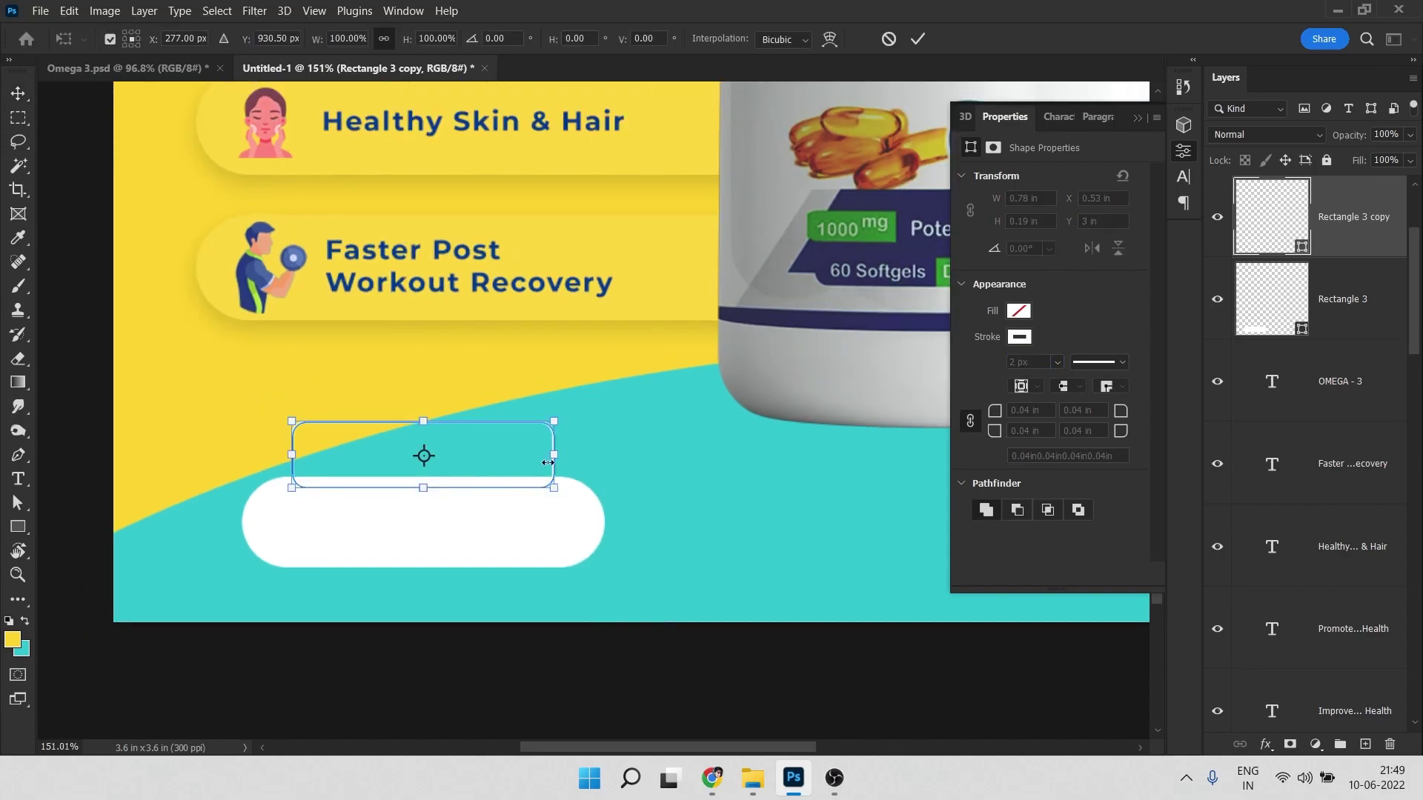
left_click_drag(556, 459, 474, 471)
key("Return")
scroll(474, 472, "down", 2)
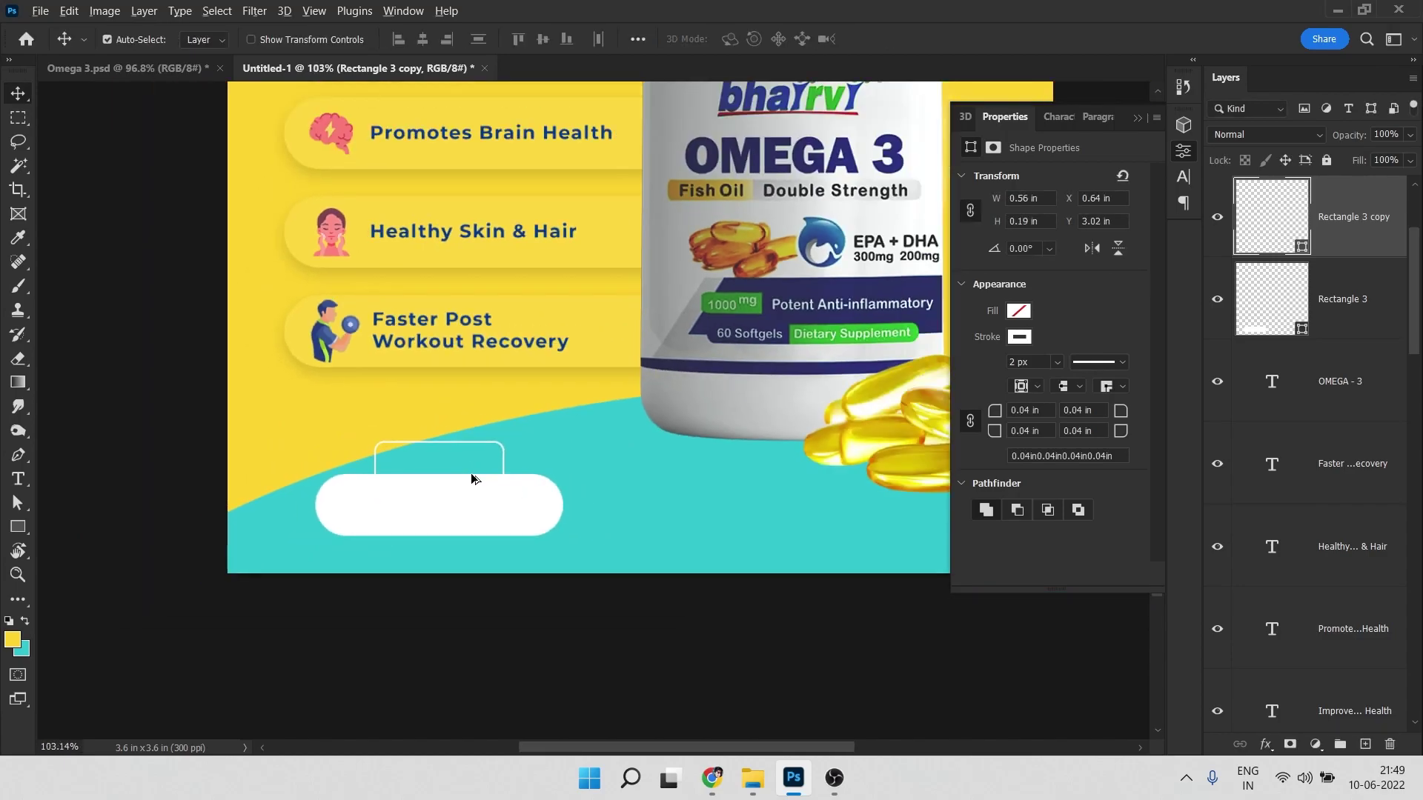
Copy the "60 Soft gel" and "MRP 900/-" texts from Omega 3.psd onto the outlined rectangle and white bar in Untitled-1
scroll(452, 518, "up", 3)
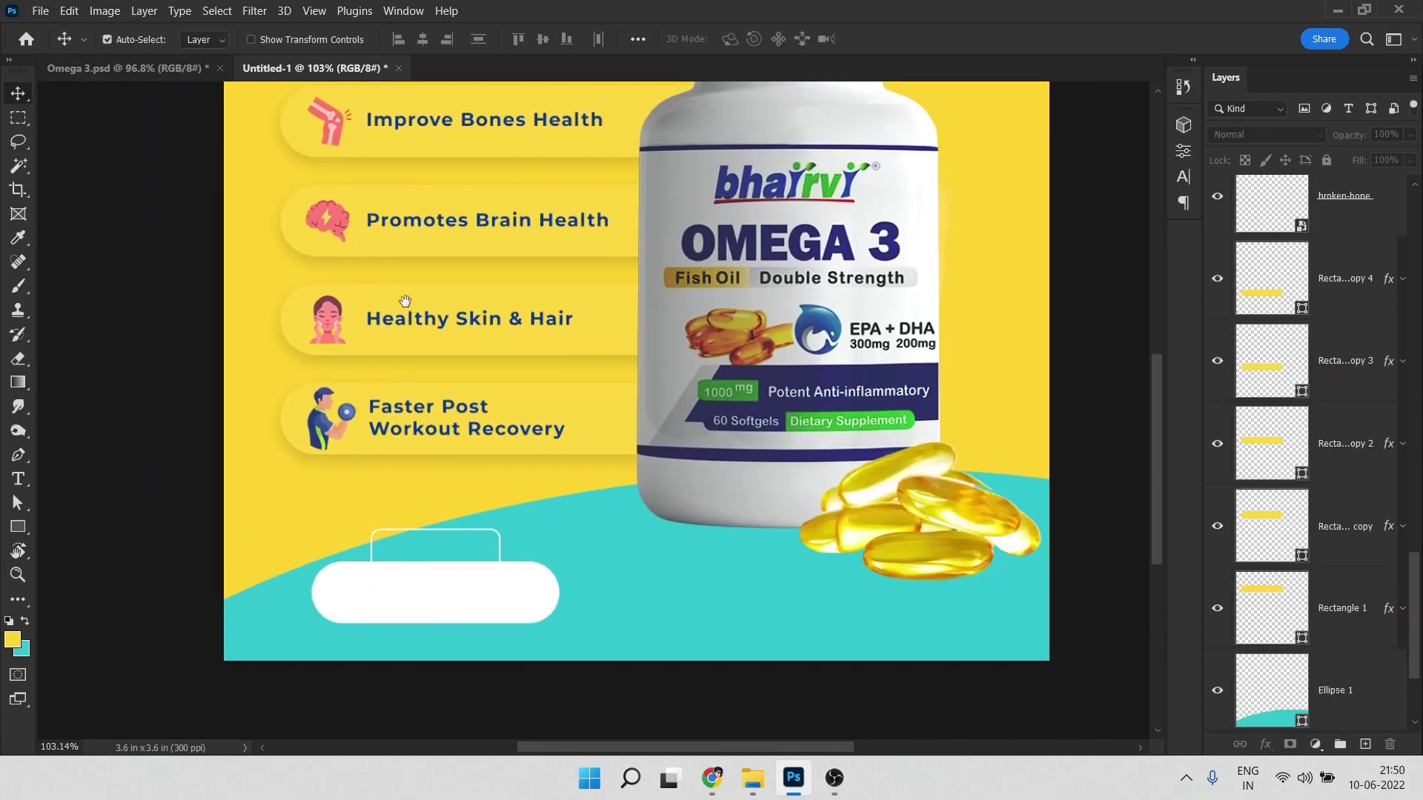
left_click_drag(399, 286, 453, 393)
left_click(181, 70)
scroll(418, 357, "down", 4)
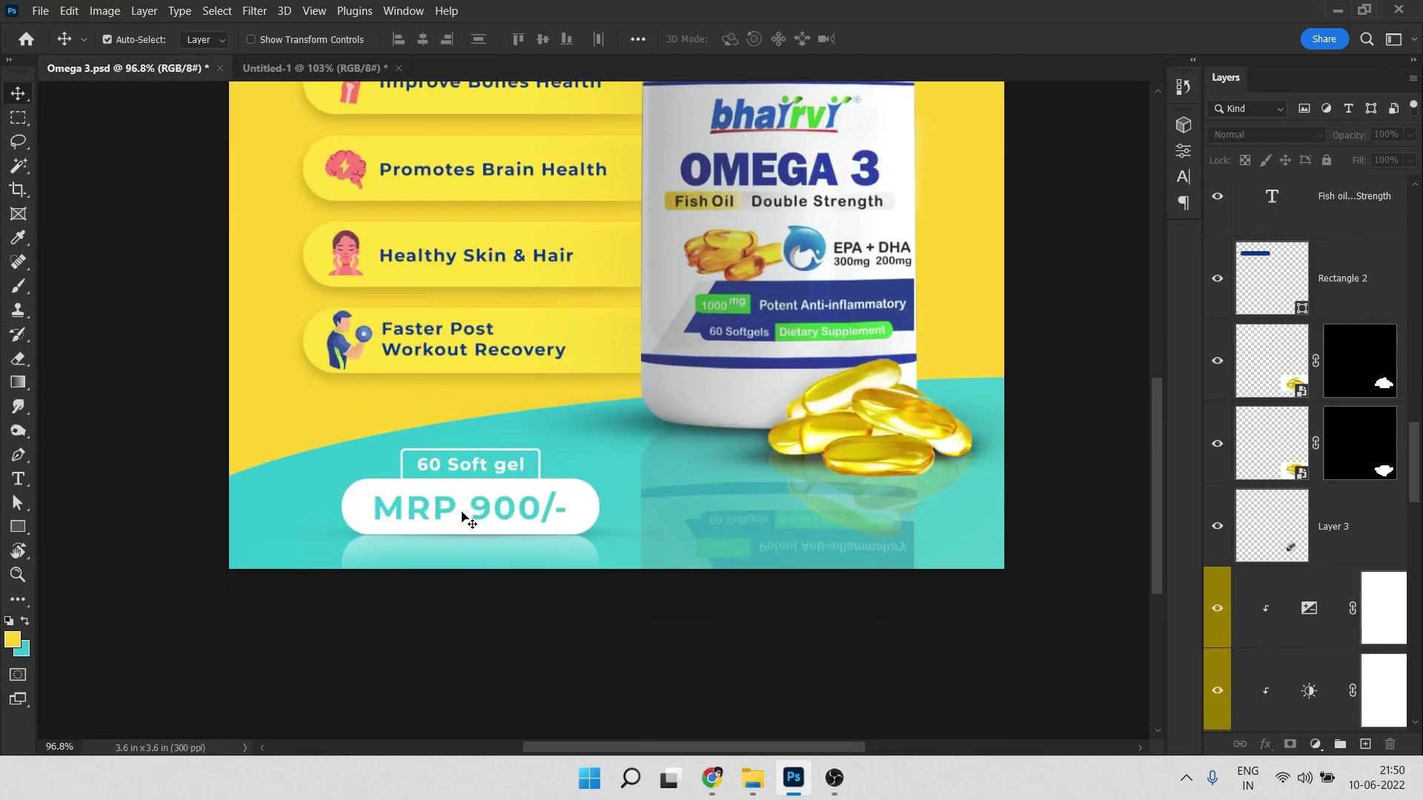
left_click(464, 513)
mouse_move(478, 471)
left_mouse_down()
mouse_move(502, 349)
mouse_move(371, 61)
mouse_move(348, 68)
mouse_move(460, 489)
mouse_move(486, 483)
left_mouse_up()
left_click_drag(540, 582, 385, 278)
left_click_drag(519, 282, 604, 591)
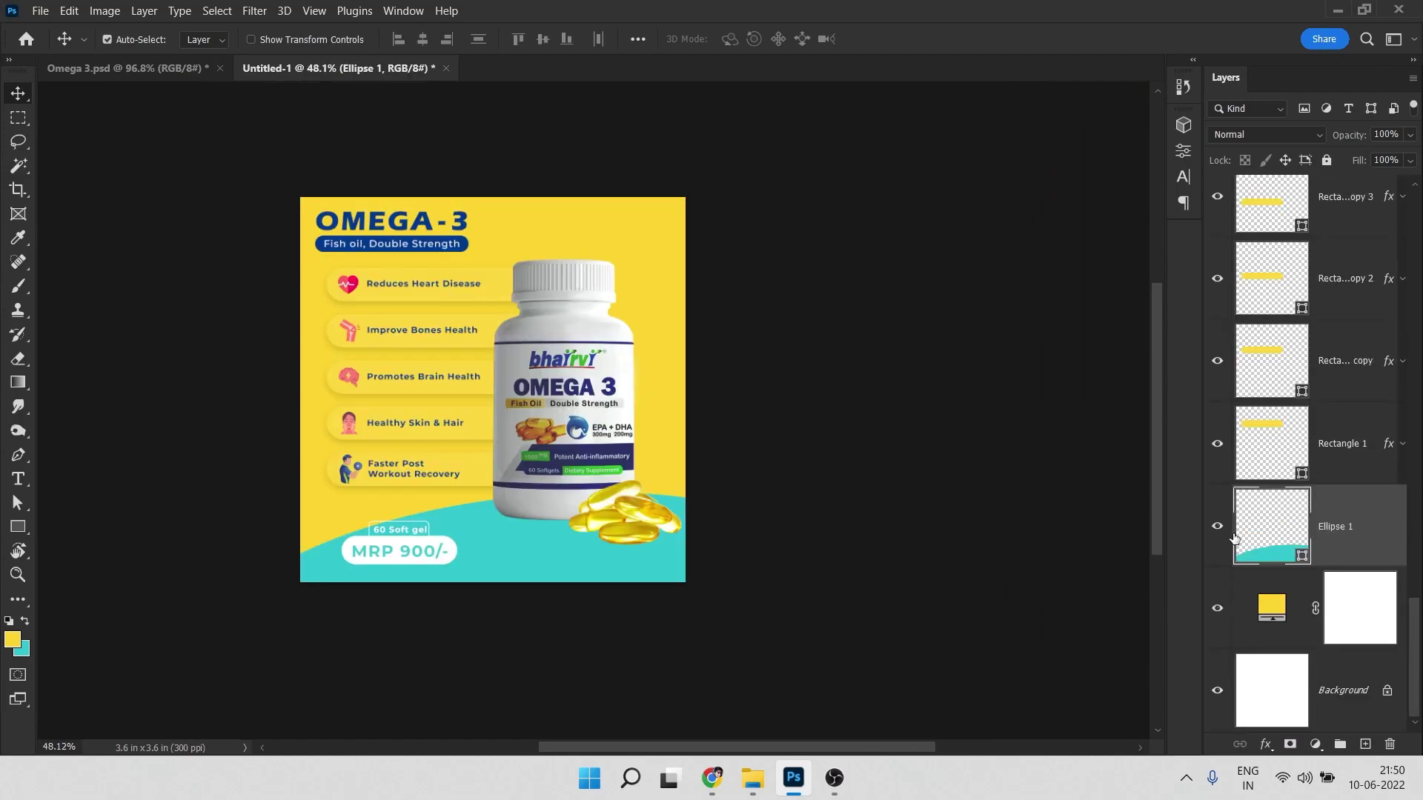
Add a Gradient Overlay to the curved Ellipse 1 base and set the gradient's starting color stop to the base's teal
left_click(1219, 527)
left_click(1220, 526)
left_click(1267, 747)
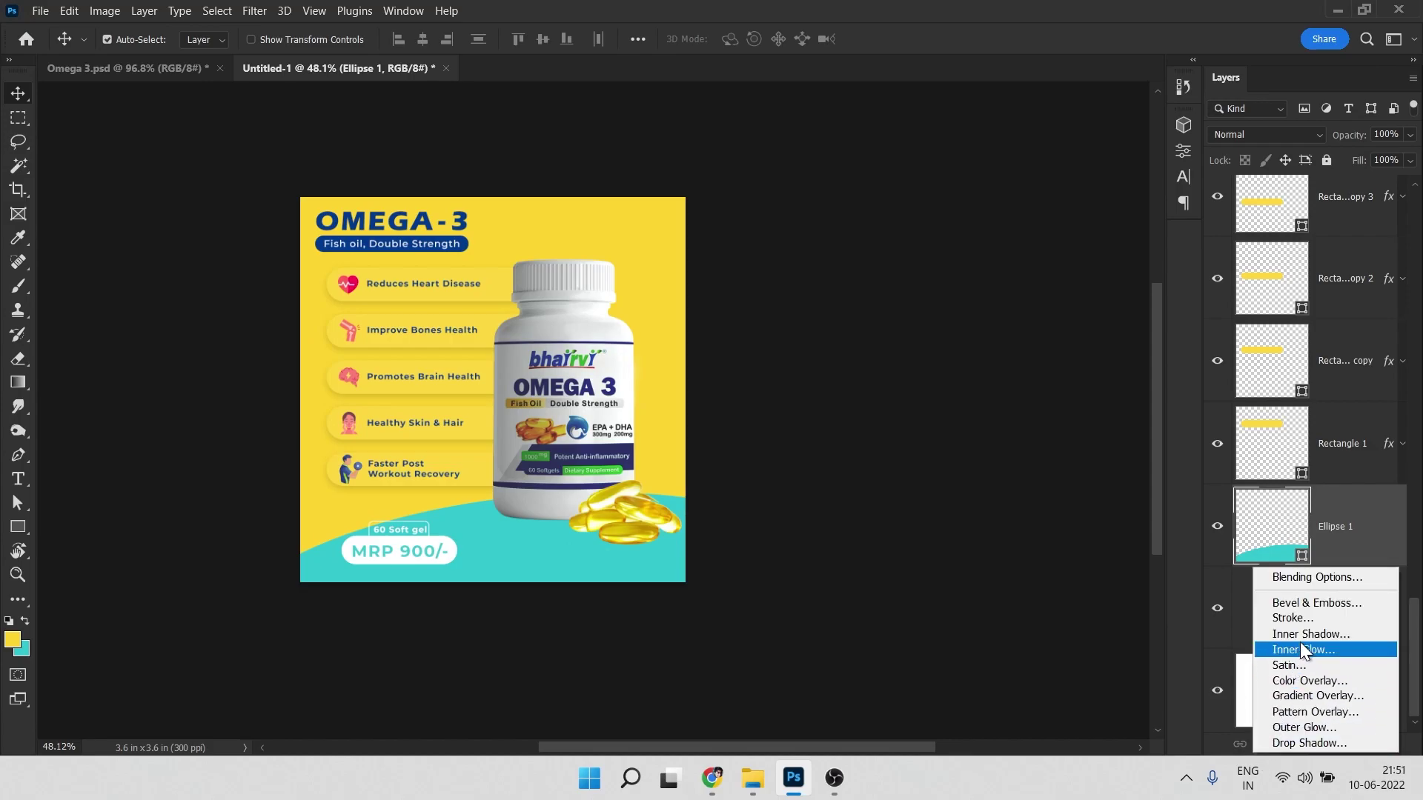
left_click(1318, 695)
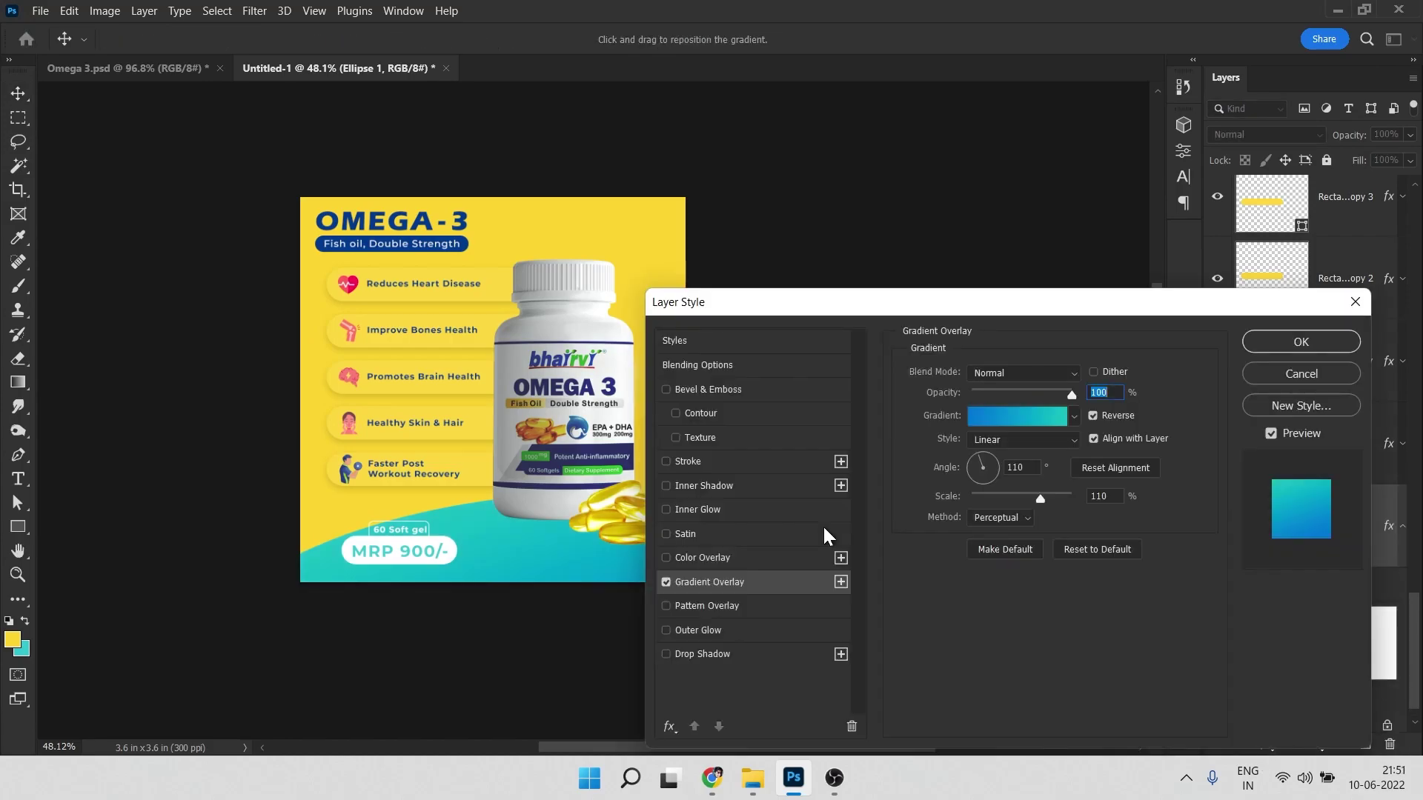
left_click(1005, 429)
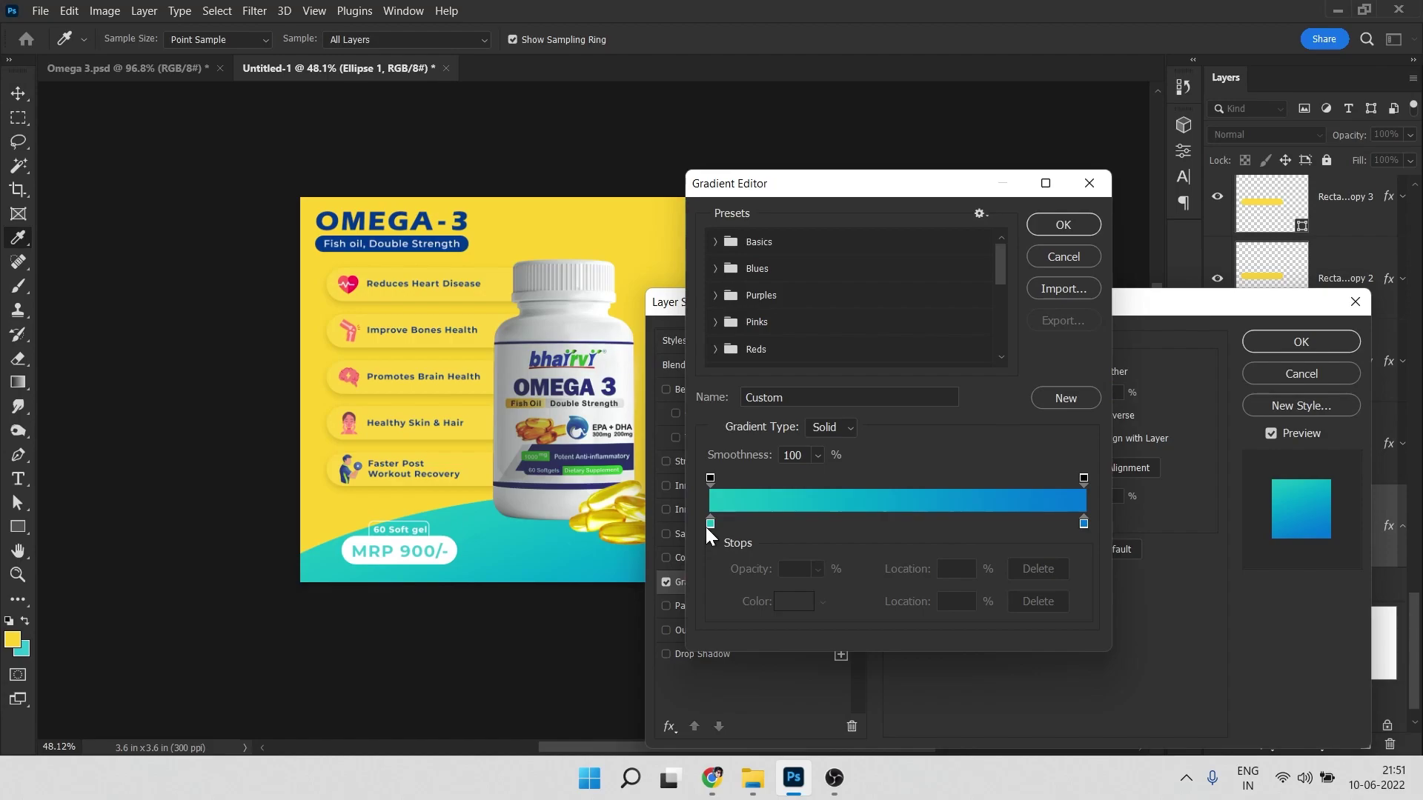
left_click(709, 524)
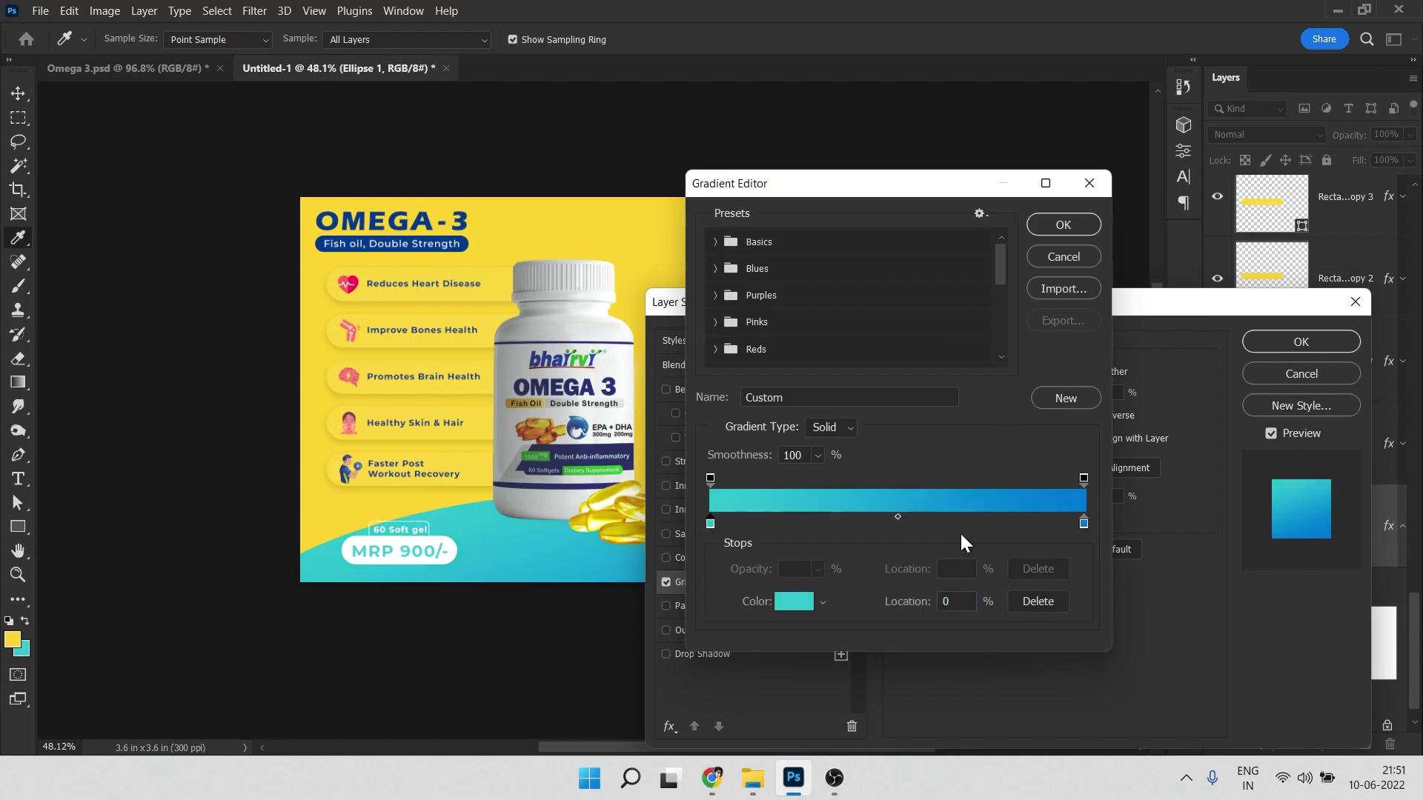
Set the gradient's end color stop to a less saturated teal, #5cc7ce
left_click(1084, 523)
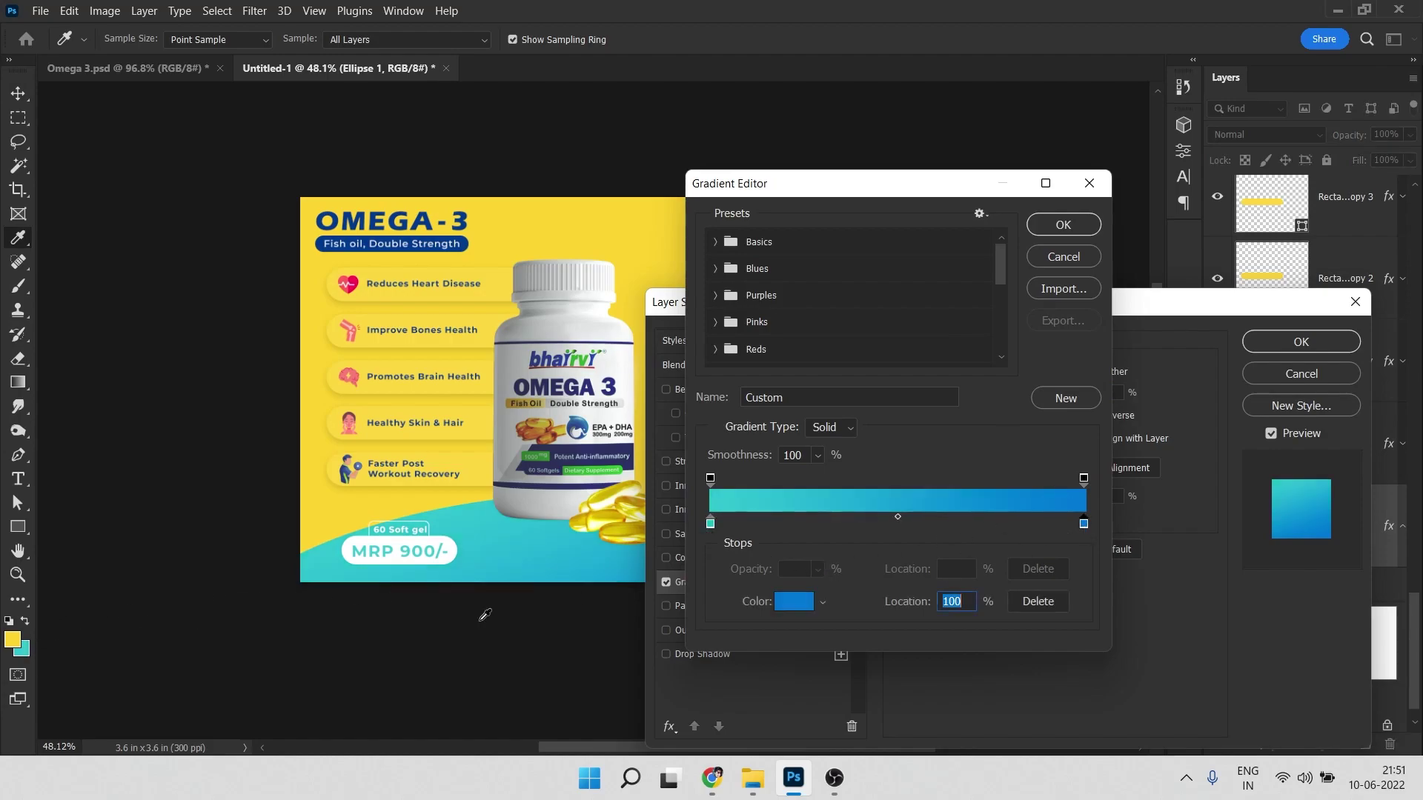
left_click(31, 649)
left_click(795, 601)
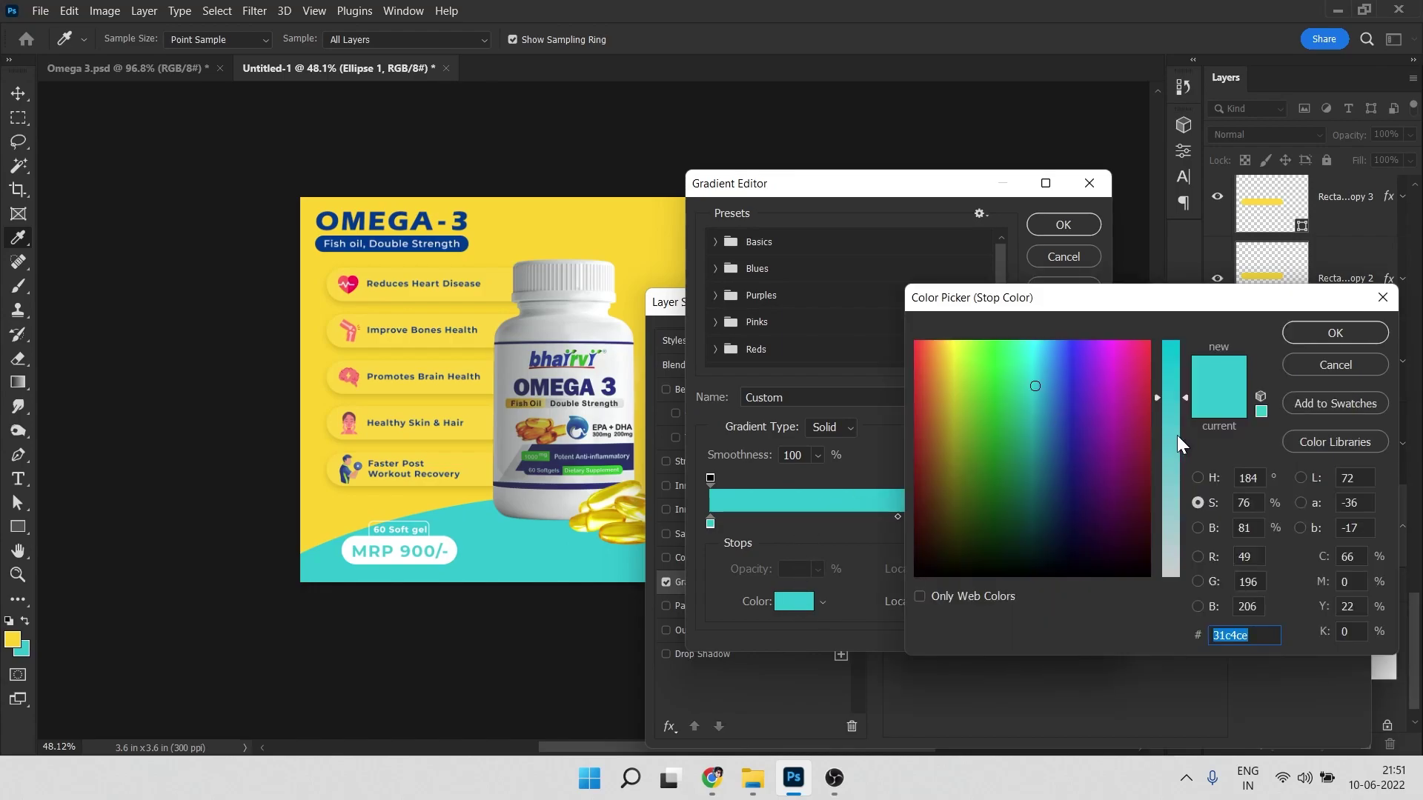
left_click_drag(1176, 434, 1179, 446)
left_click(1308, 337)
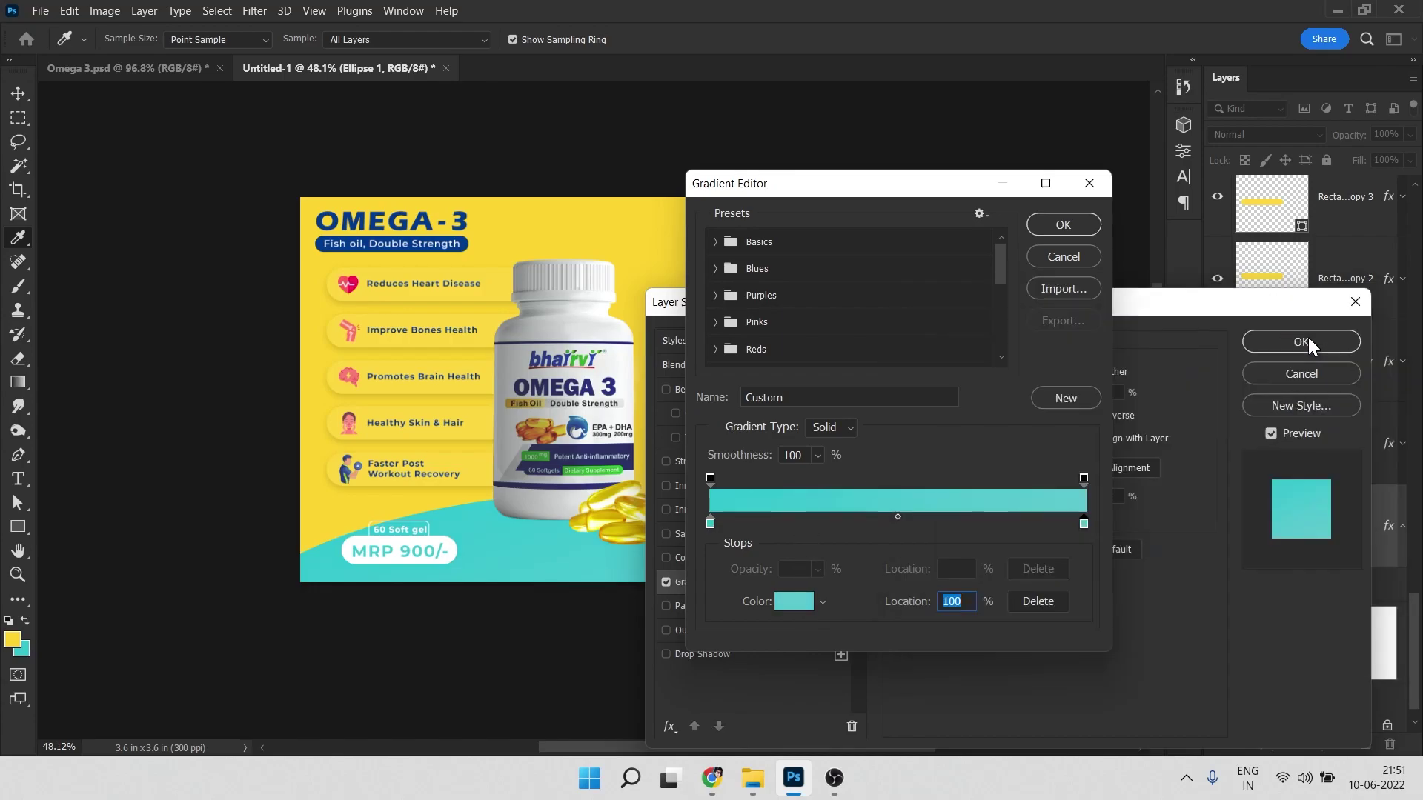
left_click(1077, 229)
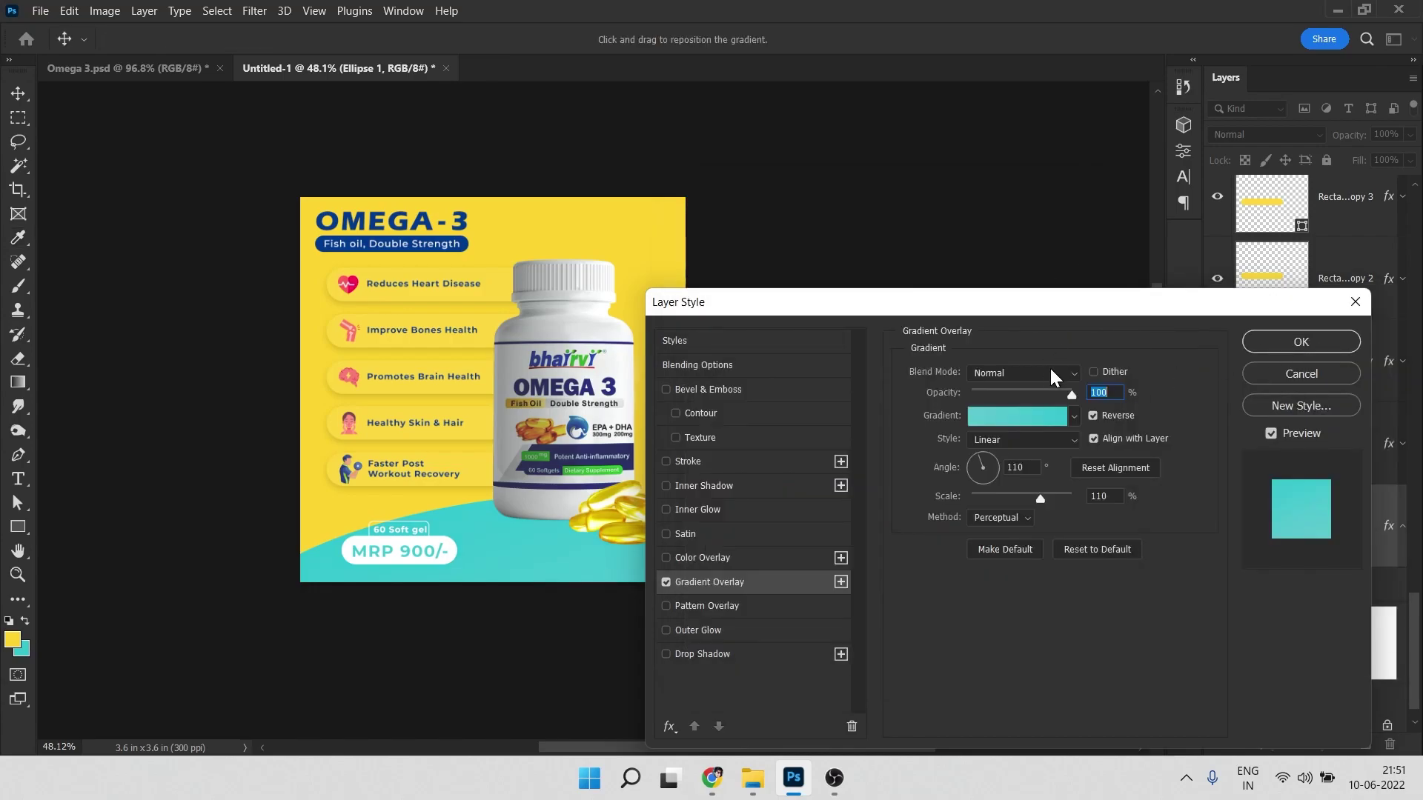
Shift the end color stop's hue to 168° for a greener tone, #5cceb7
left_click(1017, 419)
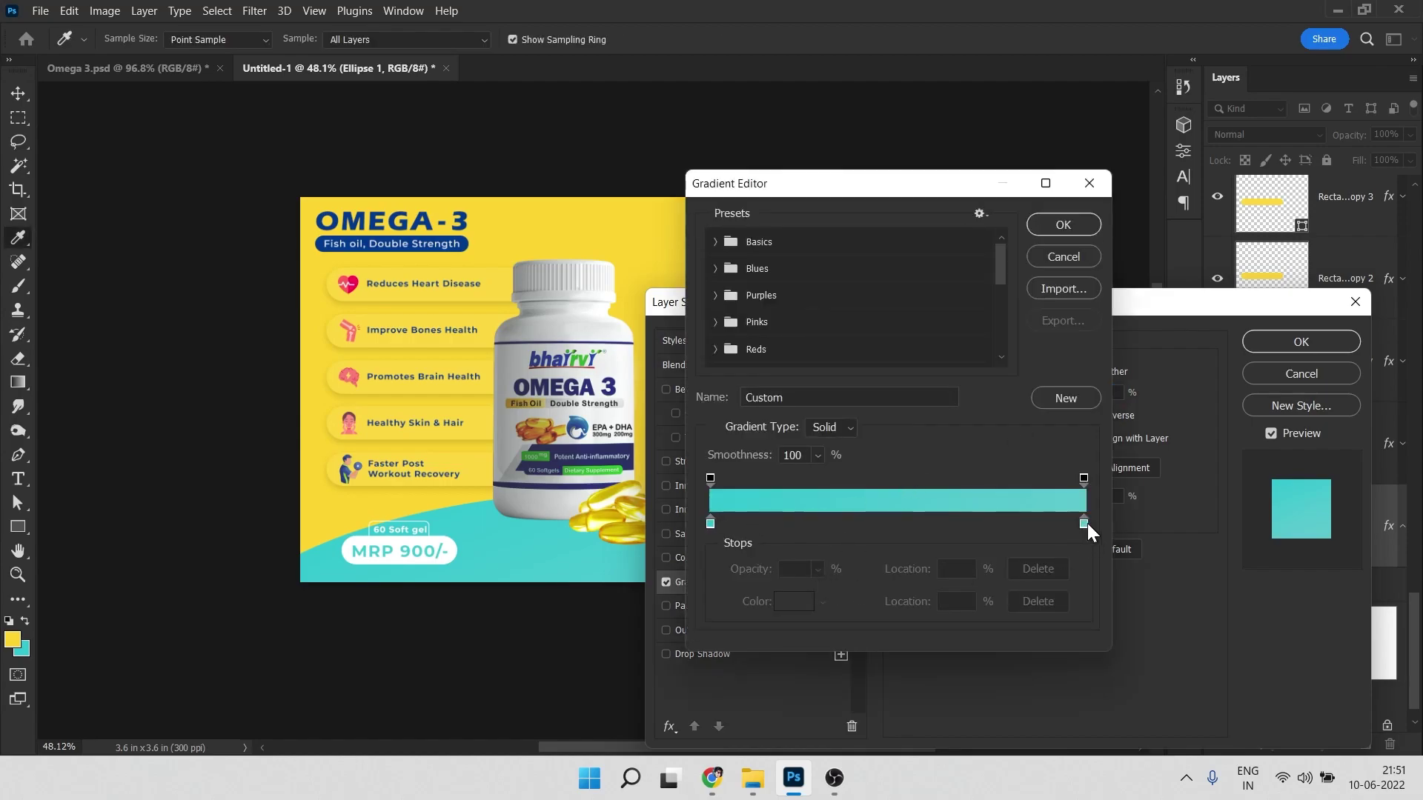
left_click(1084, 523)
left_click(806, 601)
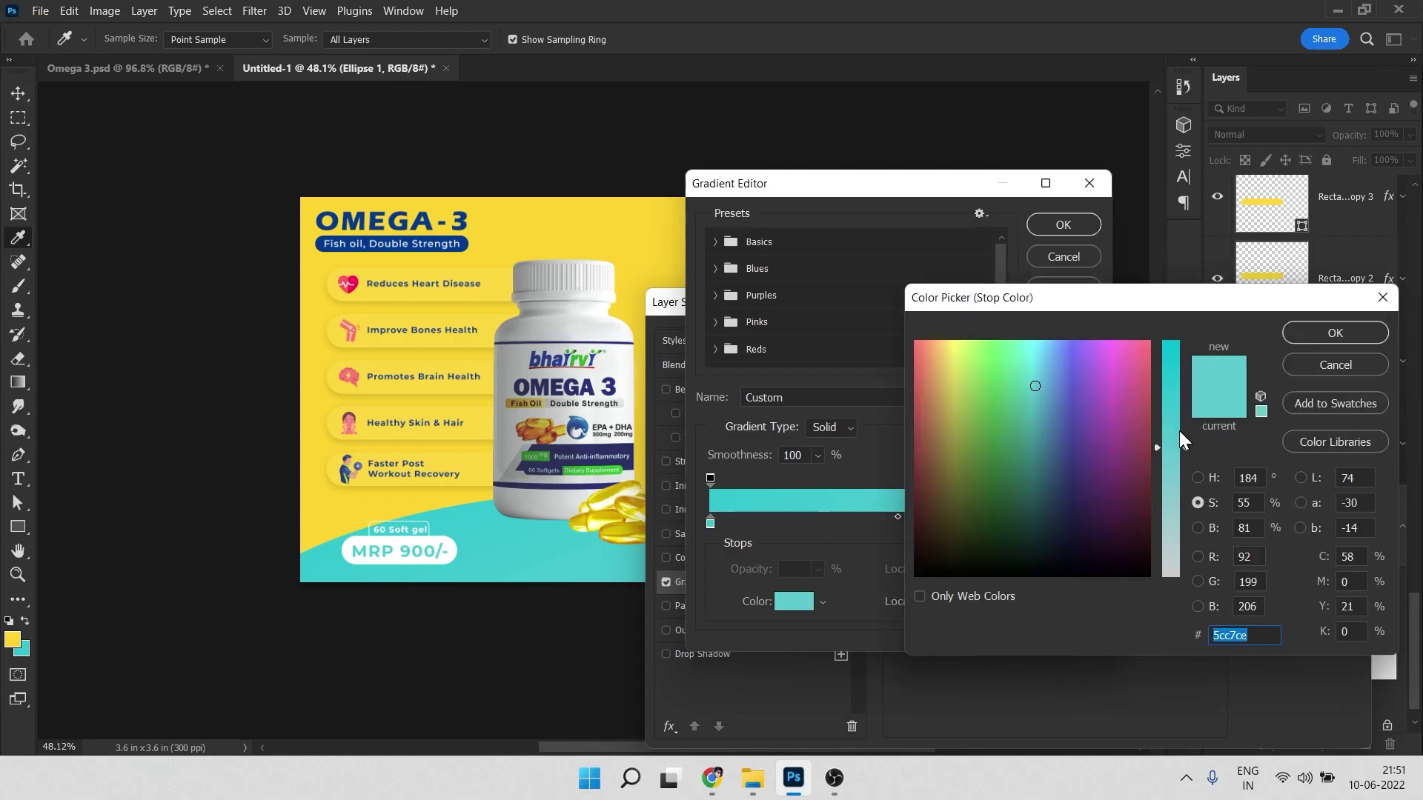
left_click(1197, 478)
left_click_drag(1172, 461, 1176, 475)
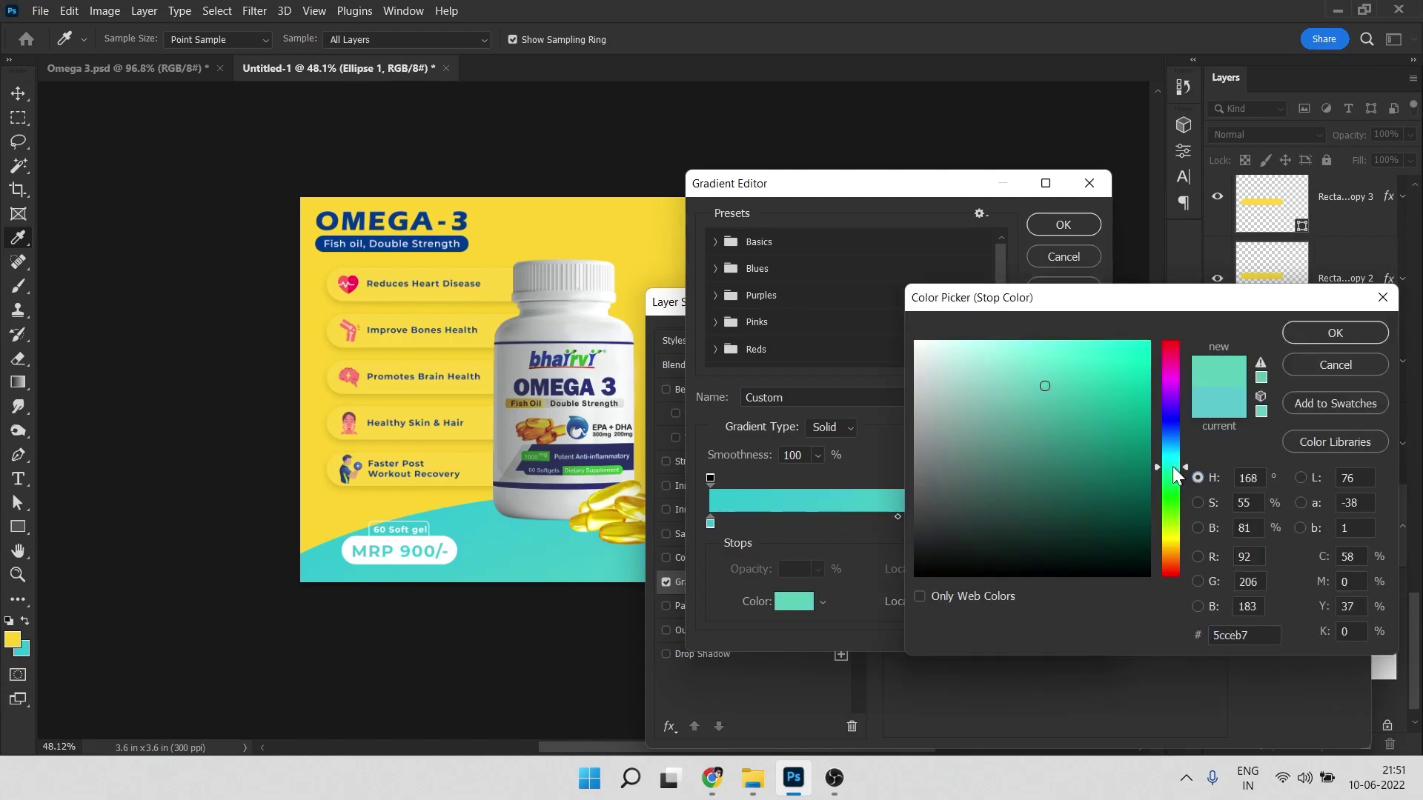
left_click(1323, 328)
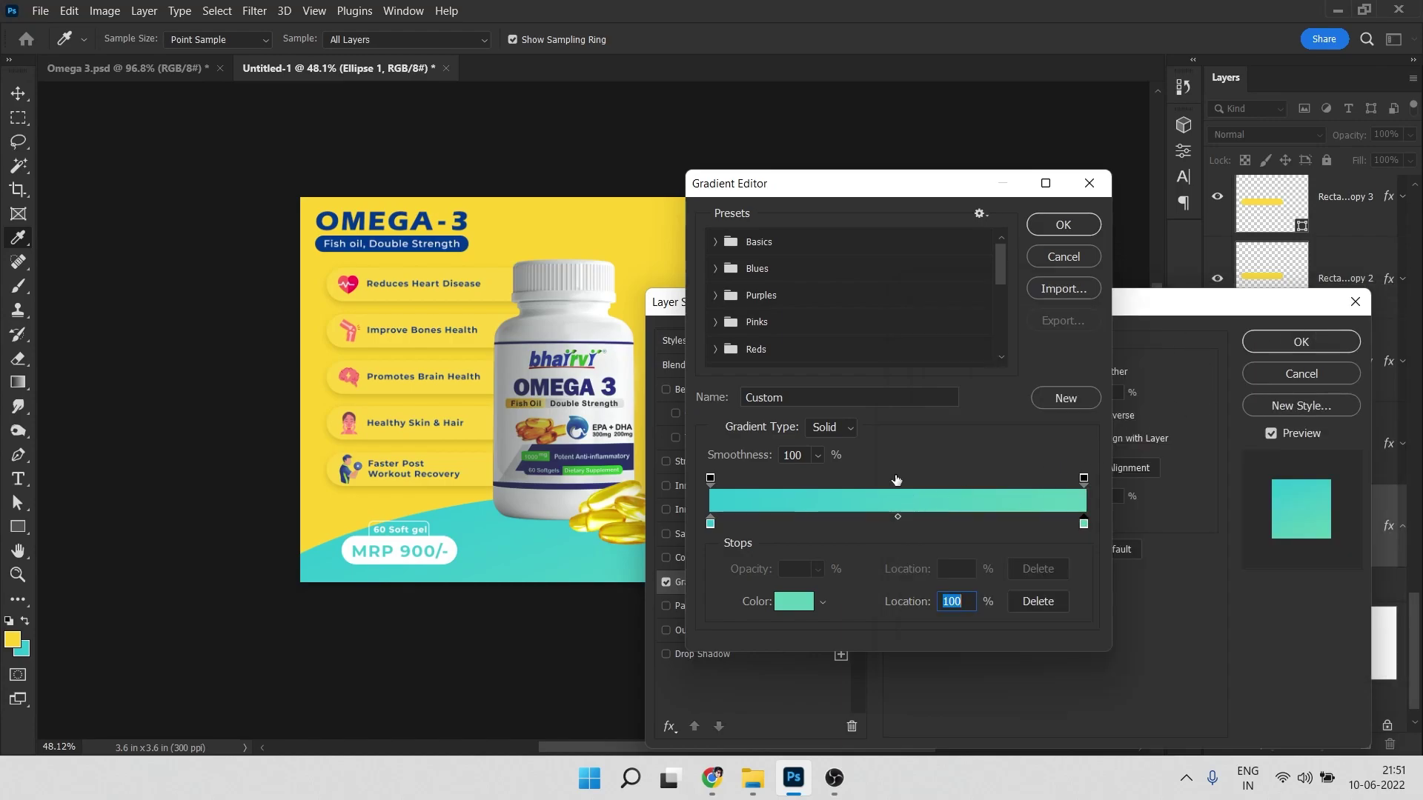
left_click(1063, 225)
Set the gradient overlay's angle to 90° and scale to 107%, and apply the layer style
left_click_drag(1040, 499, 940, 508)
mouse_move(528, 474)
left_mouse_down()
mouse_move(522, 452)
mouse_move(530, 481)
left_mouse_up()
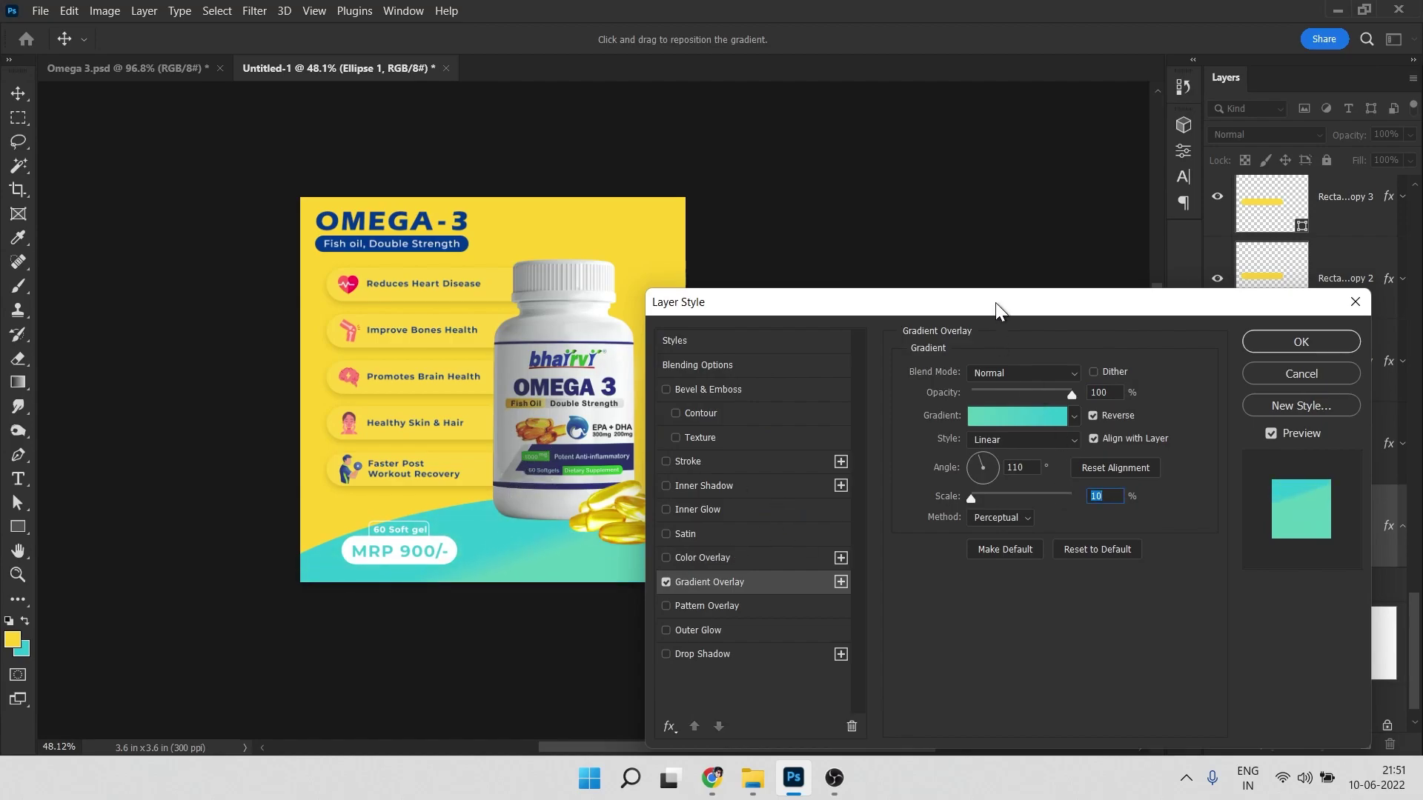
left_click_drag(997, 310, 1104, 276)
left_click(1091, 421)
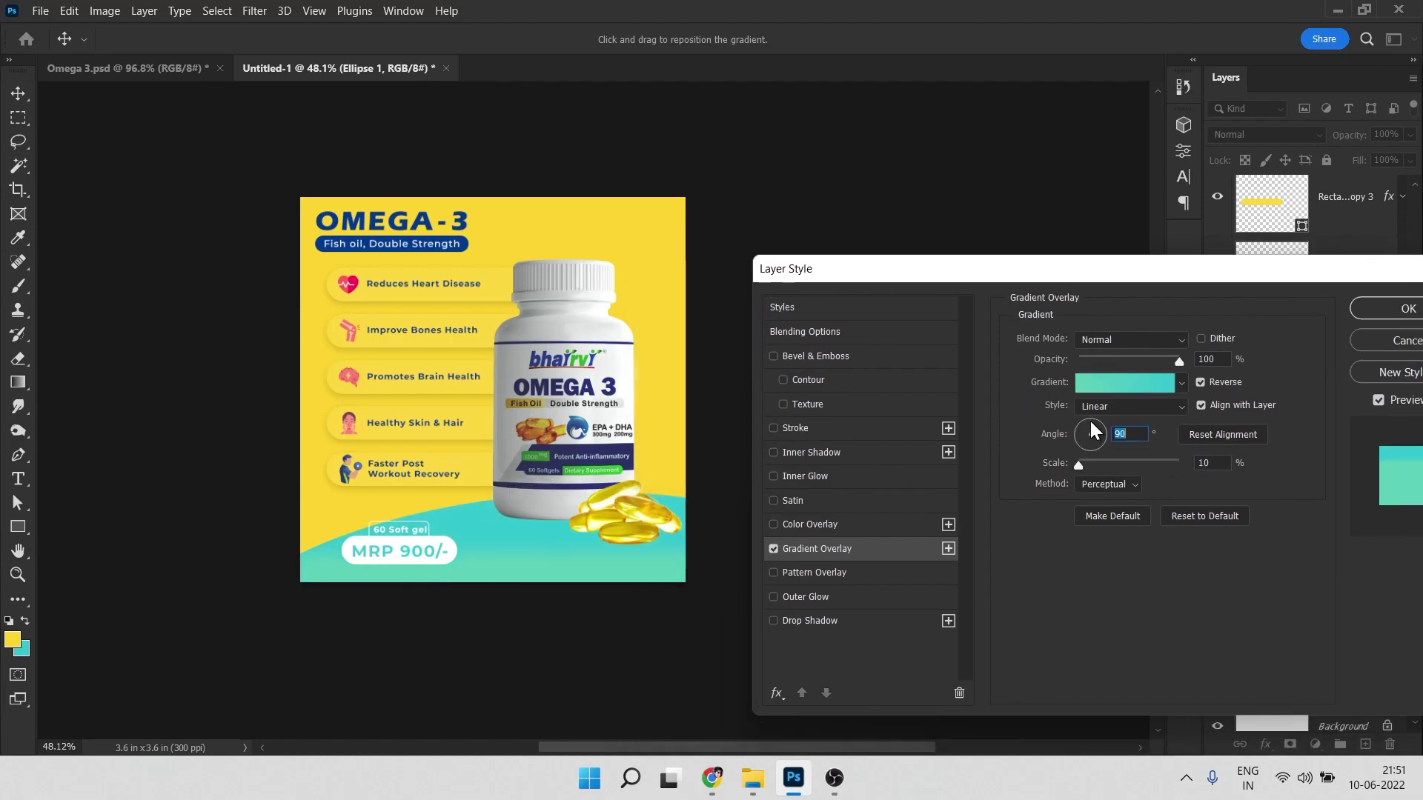
left_click_drag(1088, 465, 1147, 467)
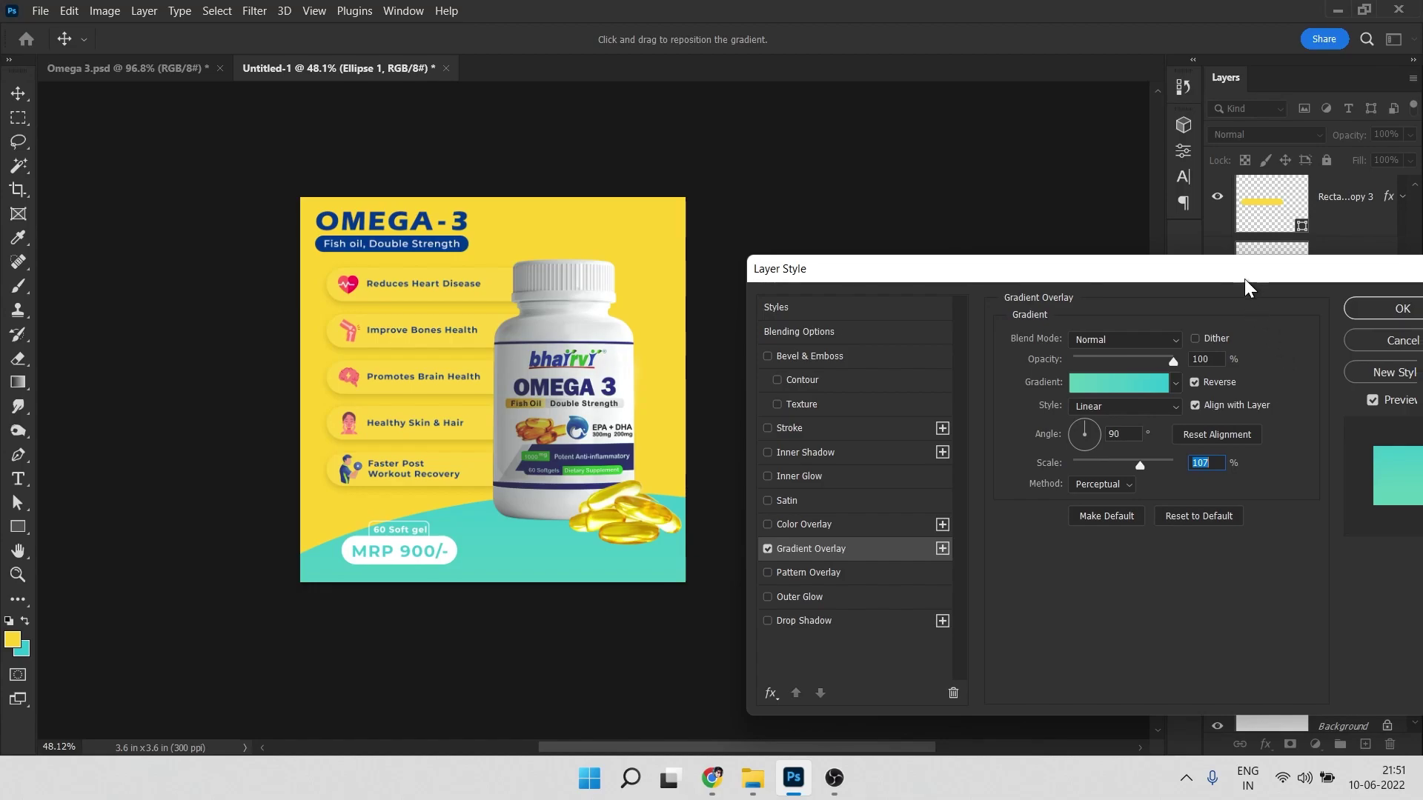
left_click_drag(1250, 277, 1044, 277)
left_click(1194, 319)
Duplicate the bottle, flip the copy vertically and place it directly beneath the original as a reflection
scroll(506, 545, "up", 5)
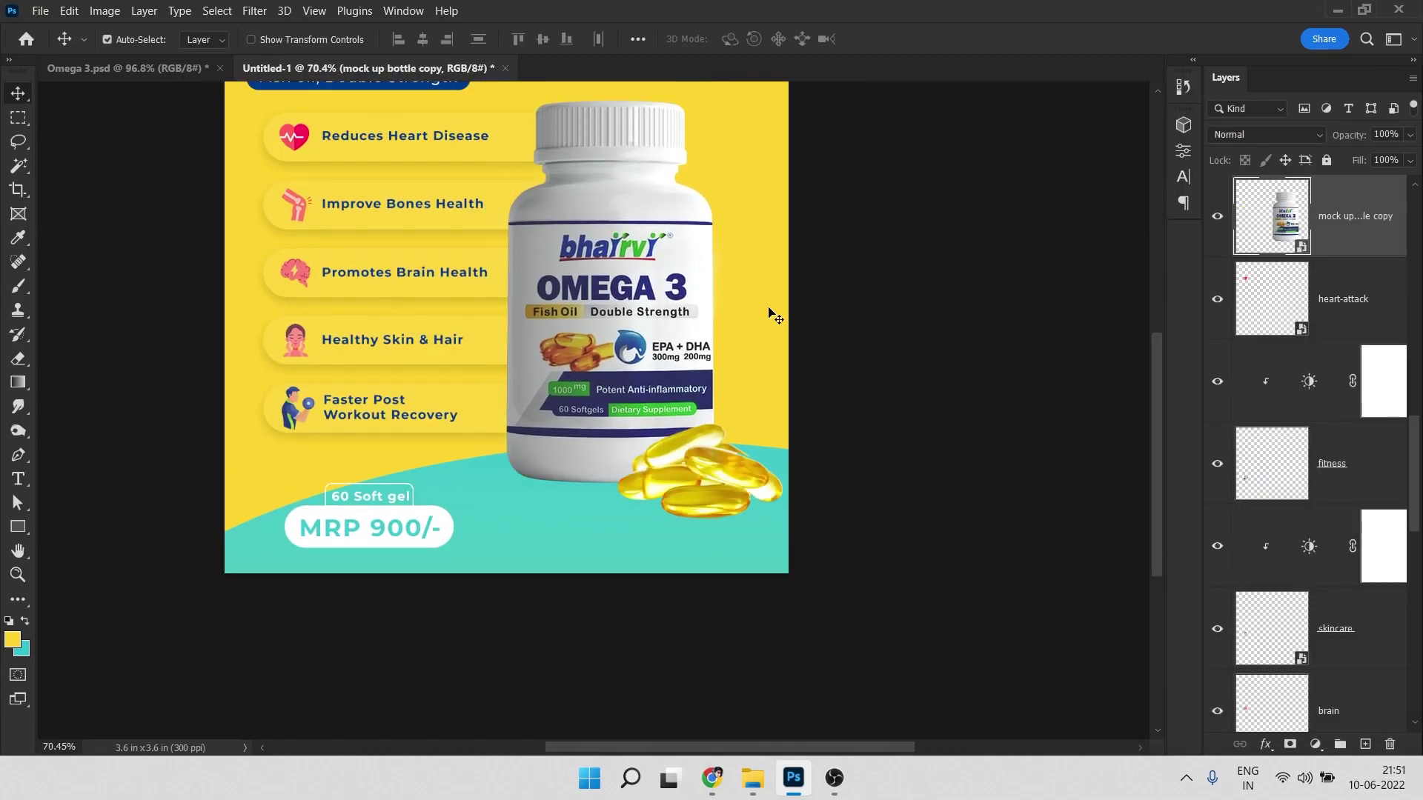
key("ctrl+j")
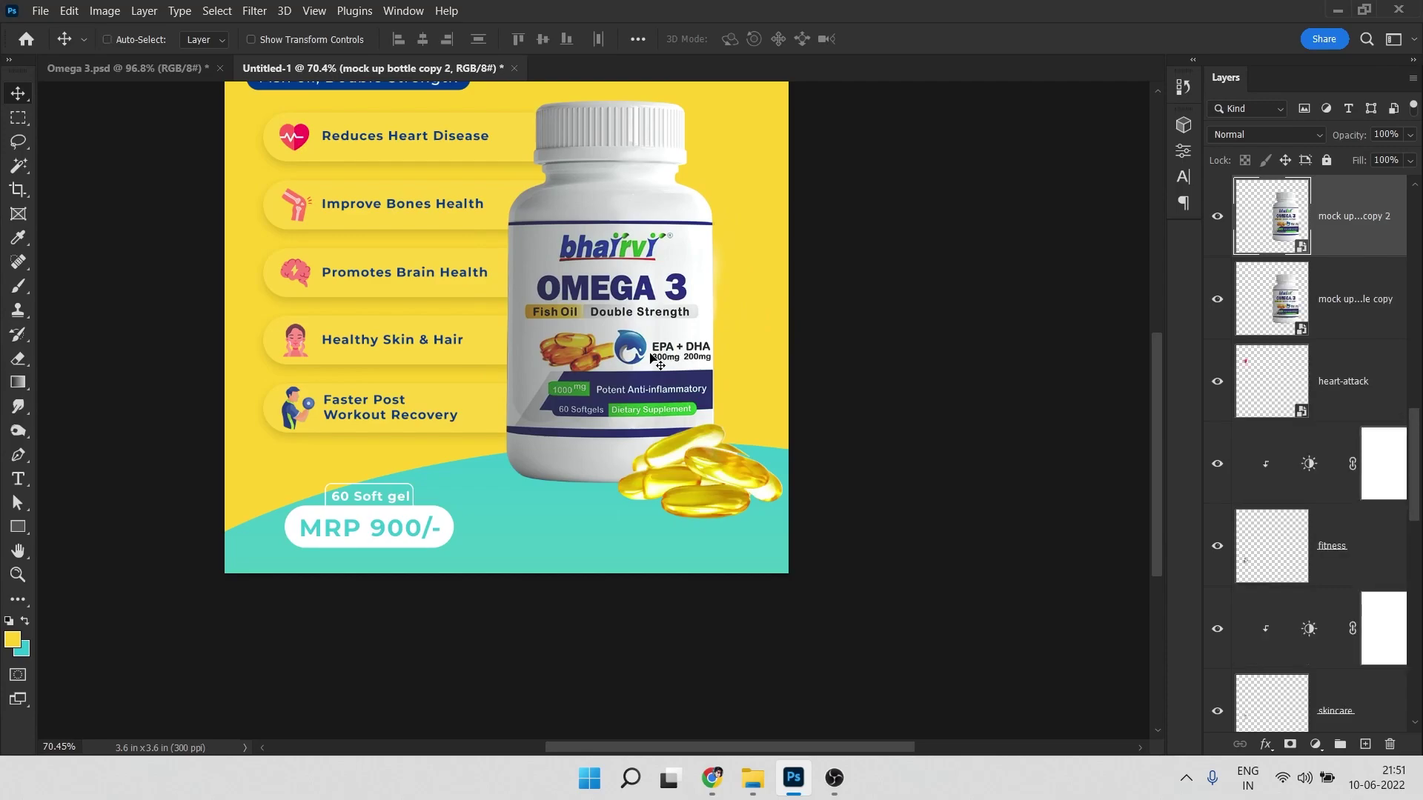
key("ctrl+t")
right_click(715, 374)
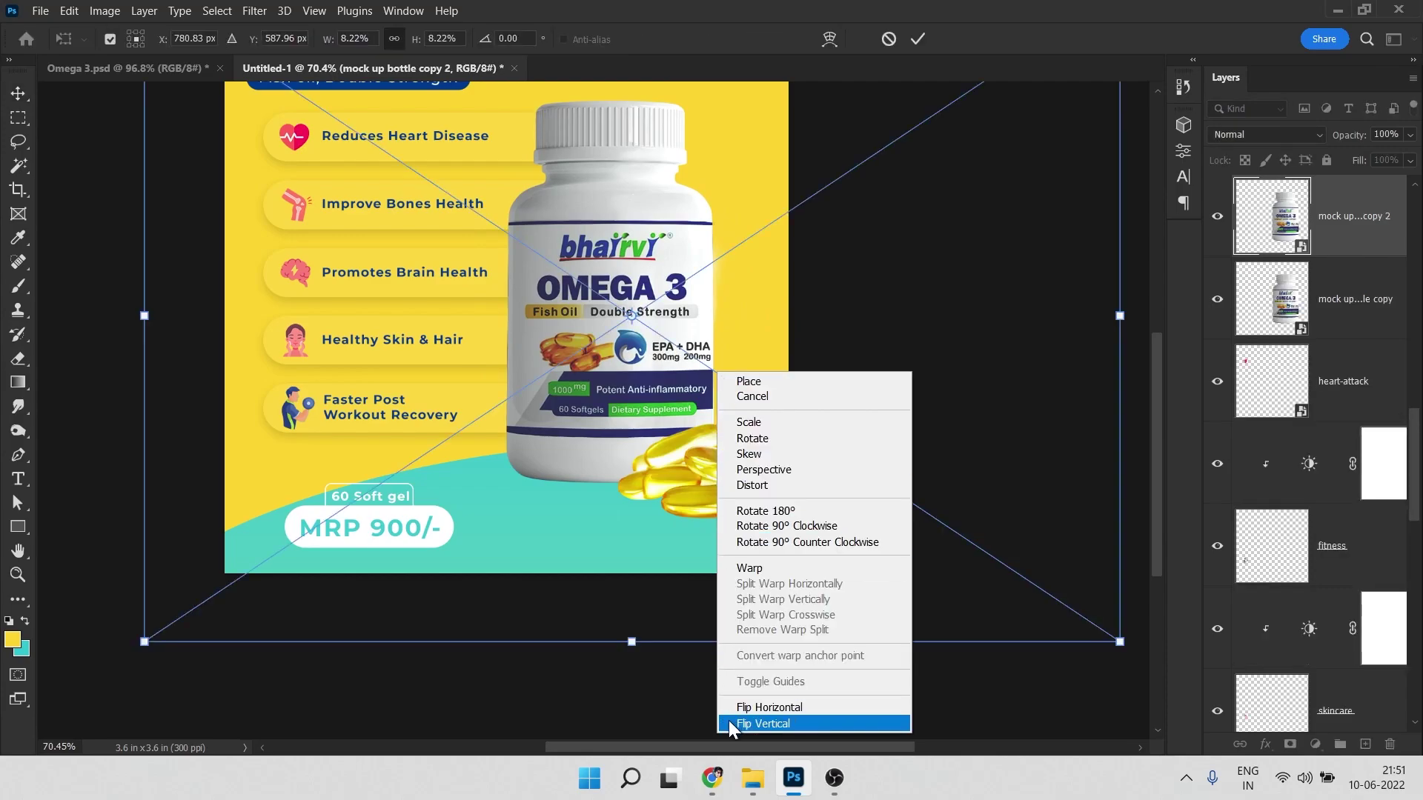
left_click(760, 724)
left_click_drag(699, 289, 699, 586)
key("Return")
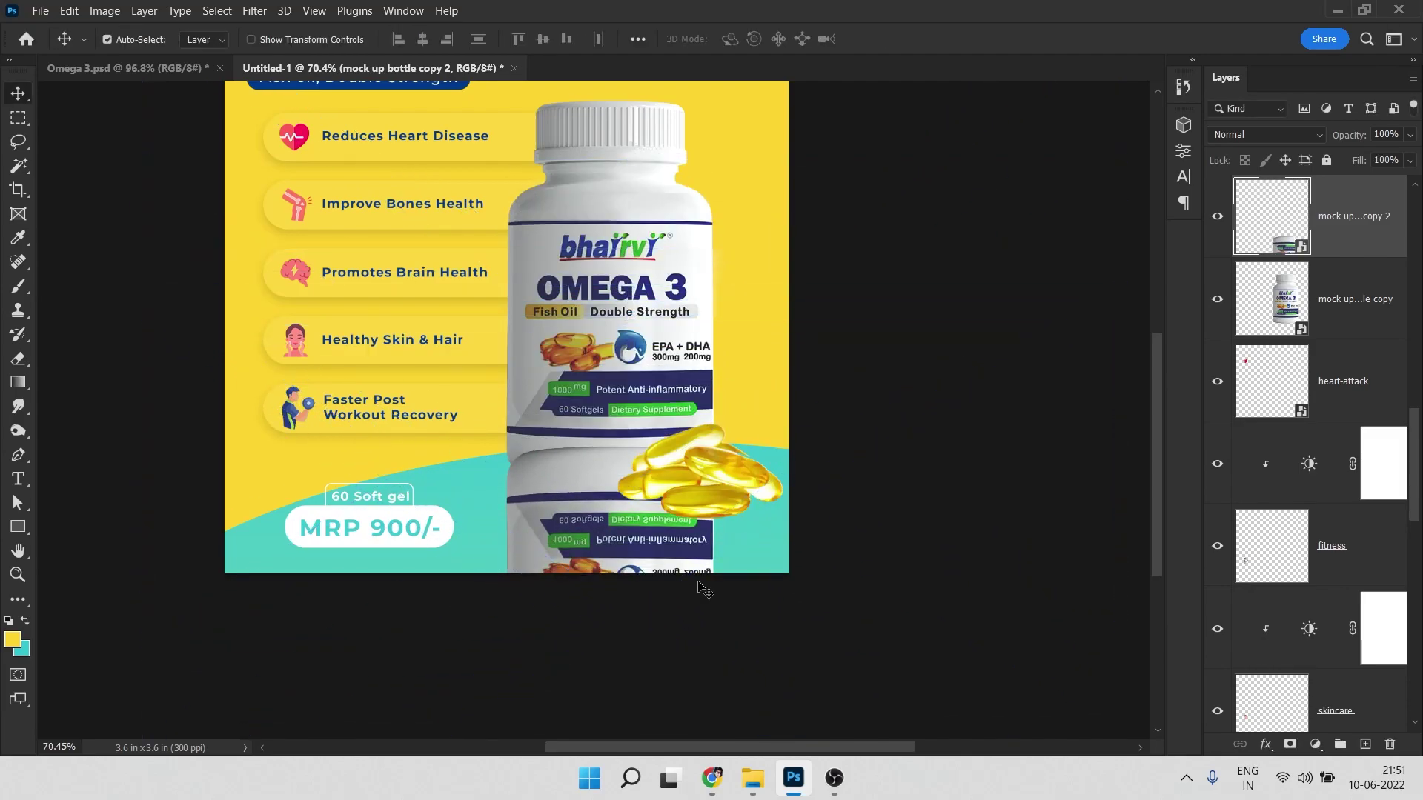
Set the bottle reflection's opacity to 20% and place its layer below the original bottle layer
double_click(1376, 134)
type("20")
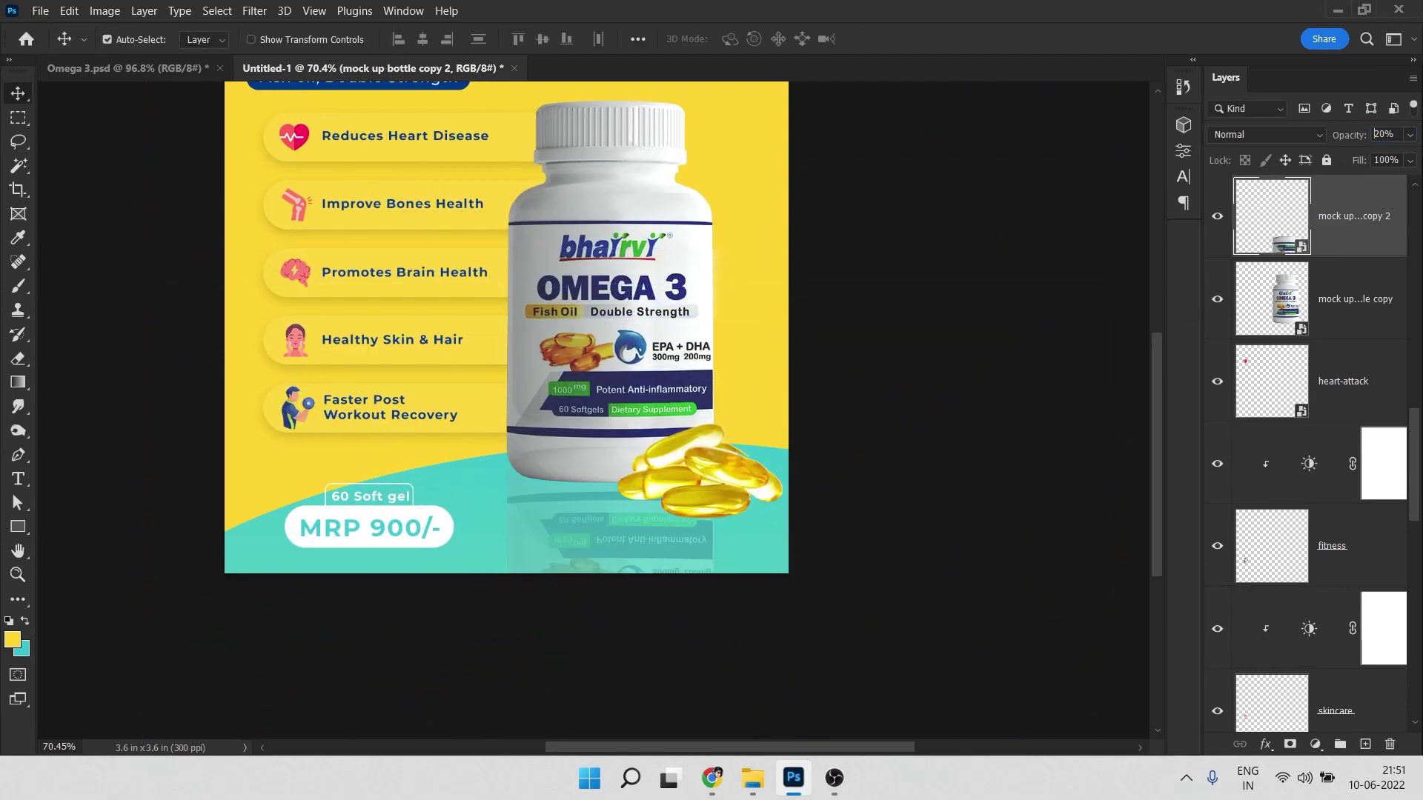
left_click_drag(1348, 216, 1244, 265)
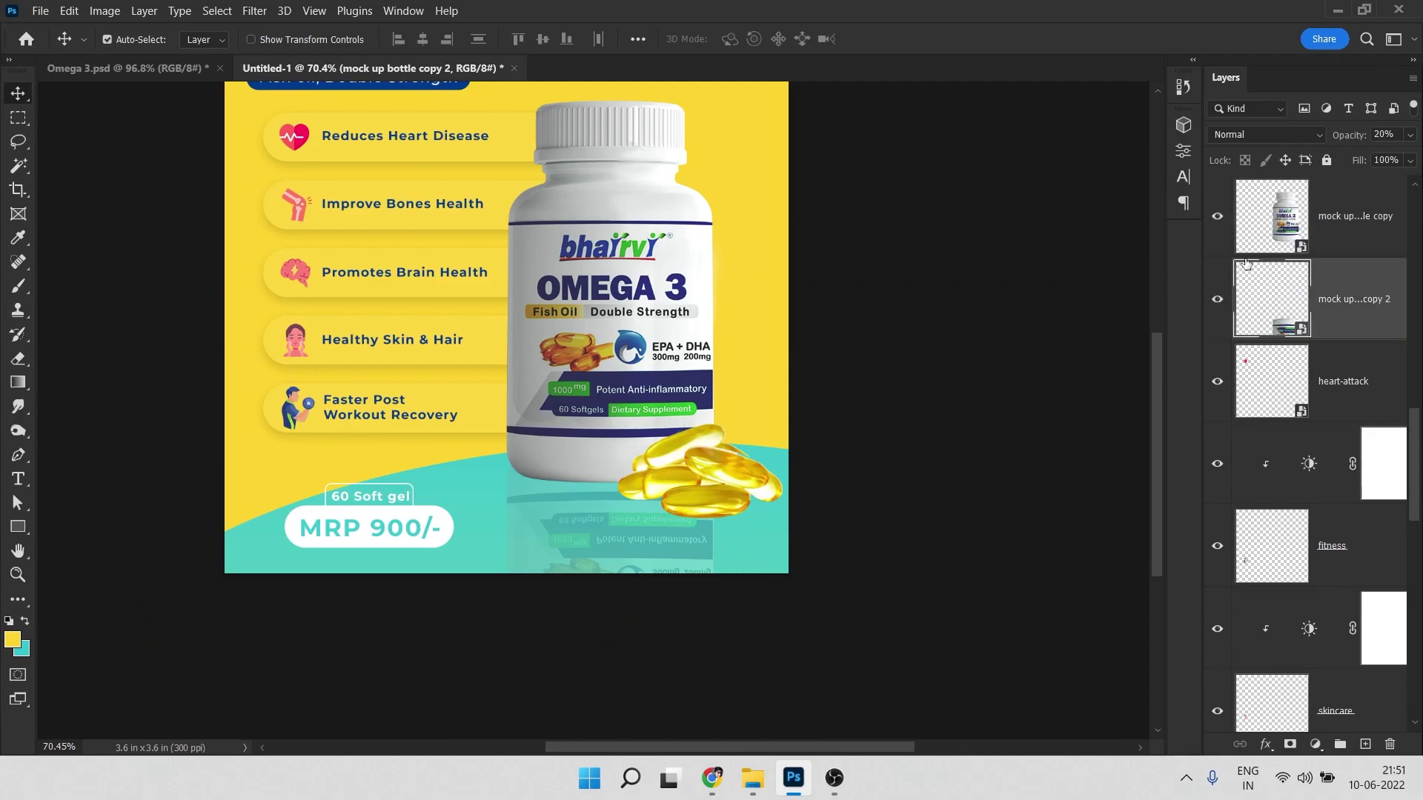
left_click(1216, 217)
Duplicate the masked capsules image, flip the copy vertically and move it down beneath the original capsules
left_click(721, 482)
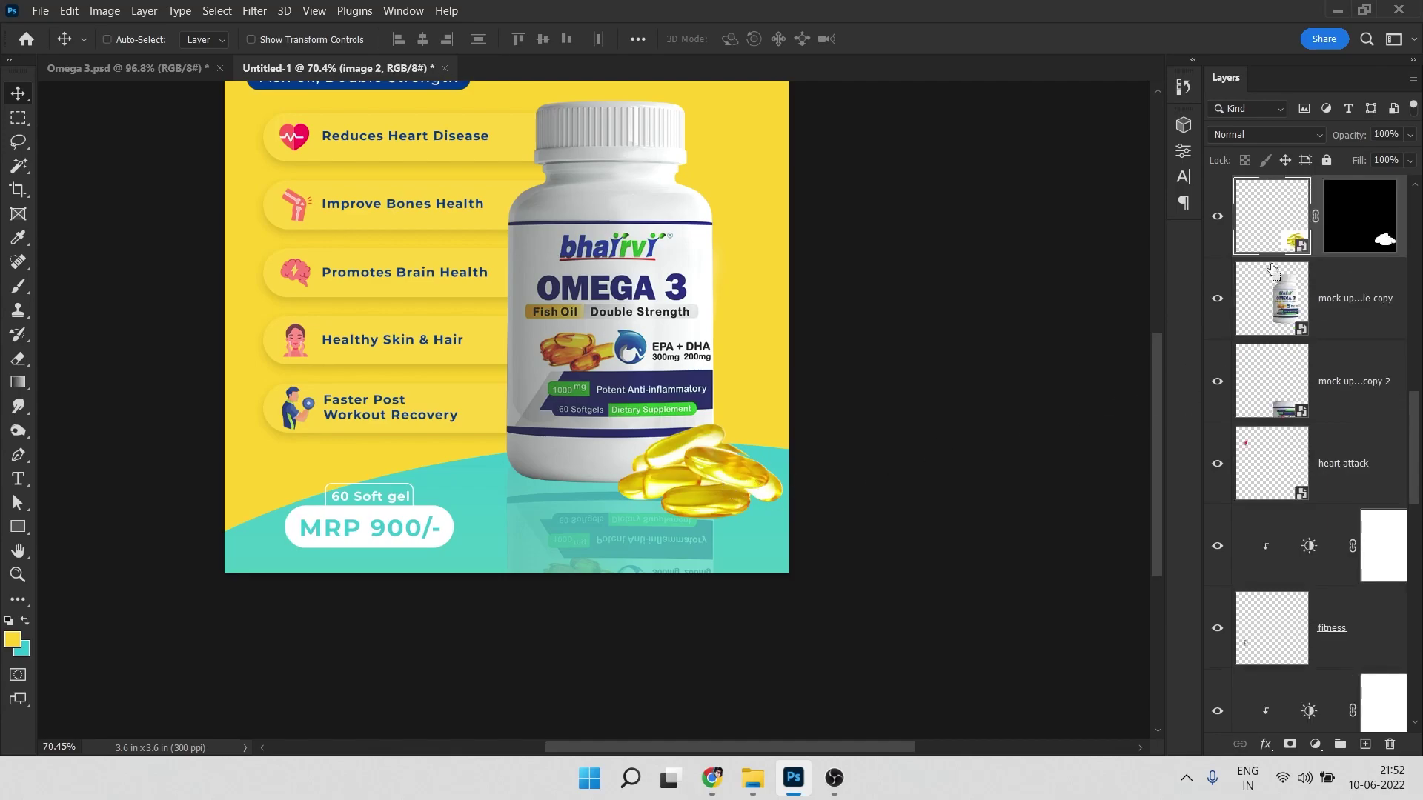
key("ctrl+j")
key("ctrl+t")
right_click(743, 481)
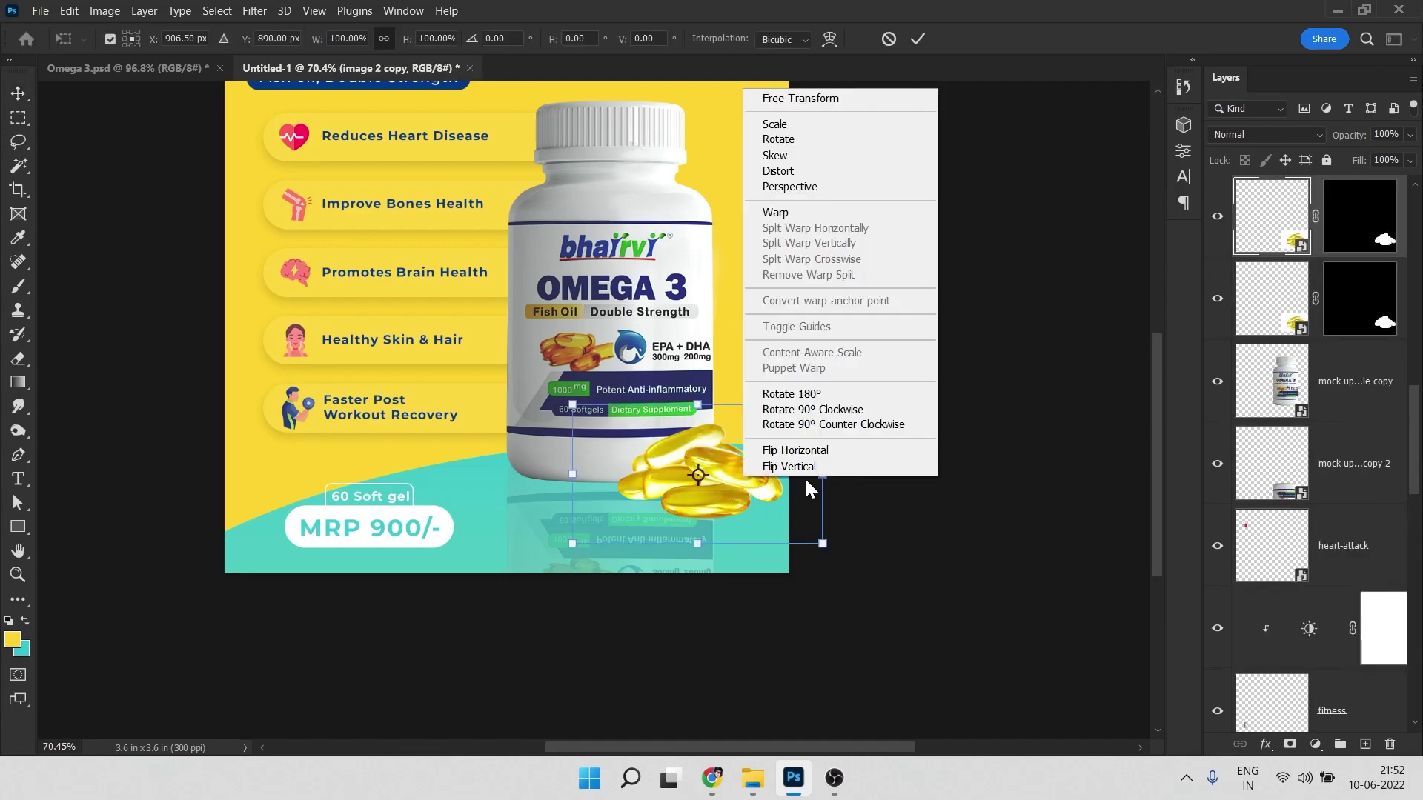
left_click(805, 478)
key("Return")
mouse_move(865, 415)
left_mouse_down()
mouse_move(860, 511)
mouse_move(858, 434)
left_mouse_up()
Place the flipped capsules layer below the original capsules layer and set its opacity to 20%
left_click_drag(1290, 241, 1289, 340)
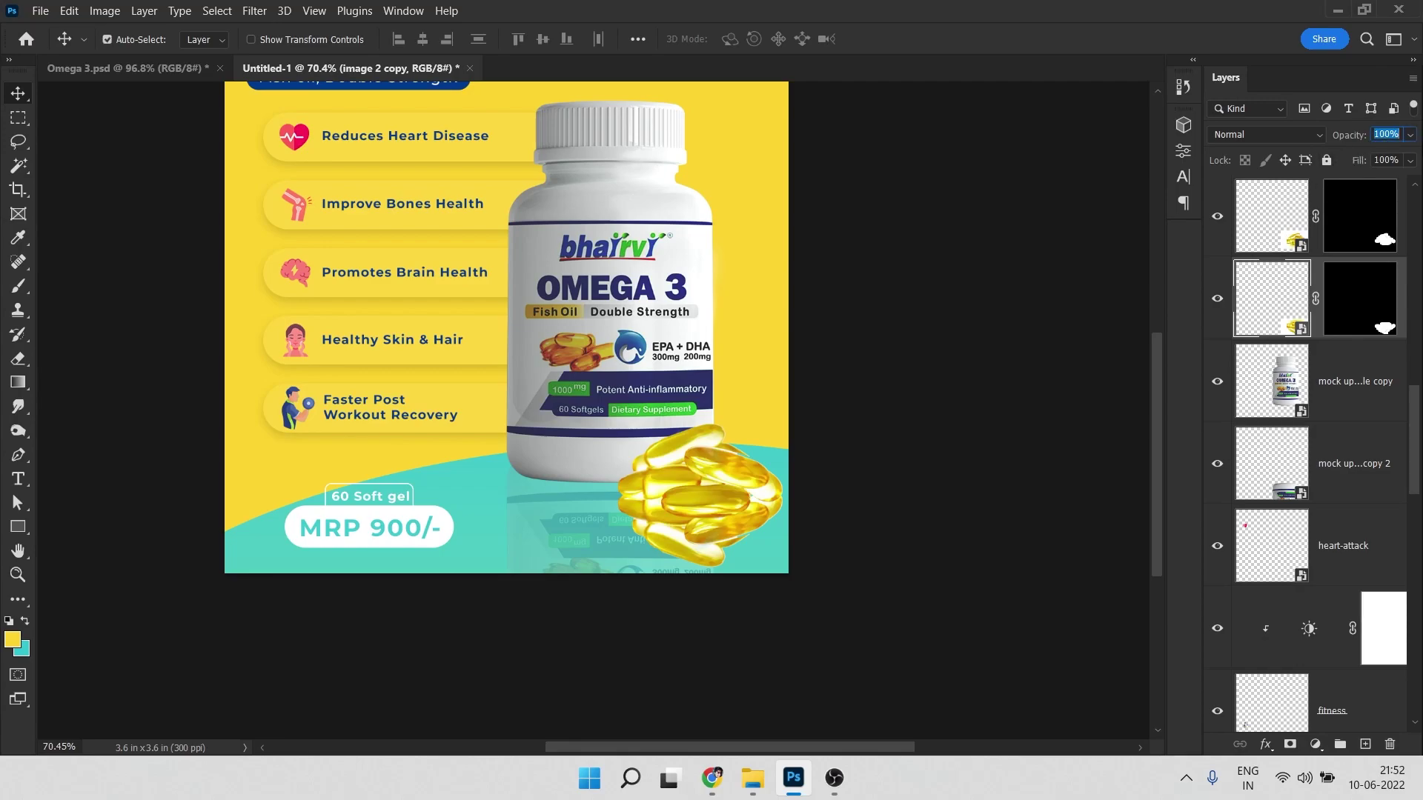
type("0")
key("Return")
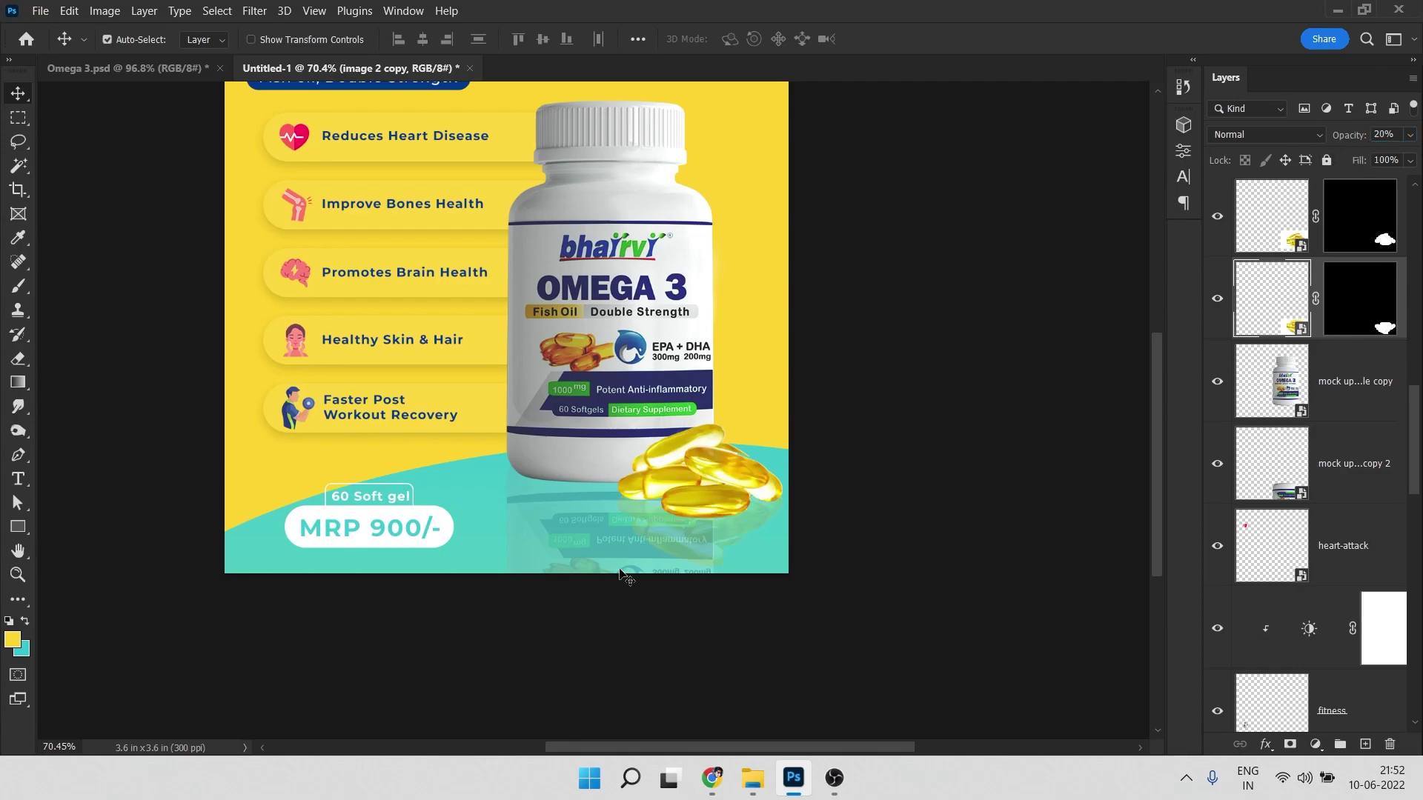
Create a new layer directly above heart-attack and set up a soft round brush of 25 px with 0% hardness
left_click(1347, 539)
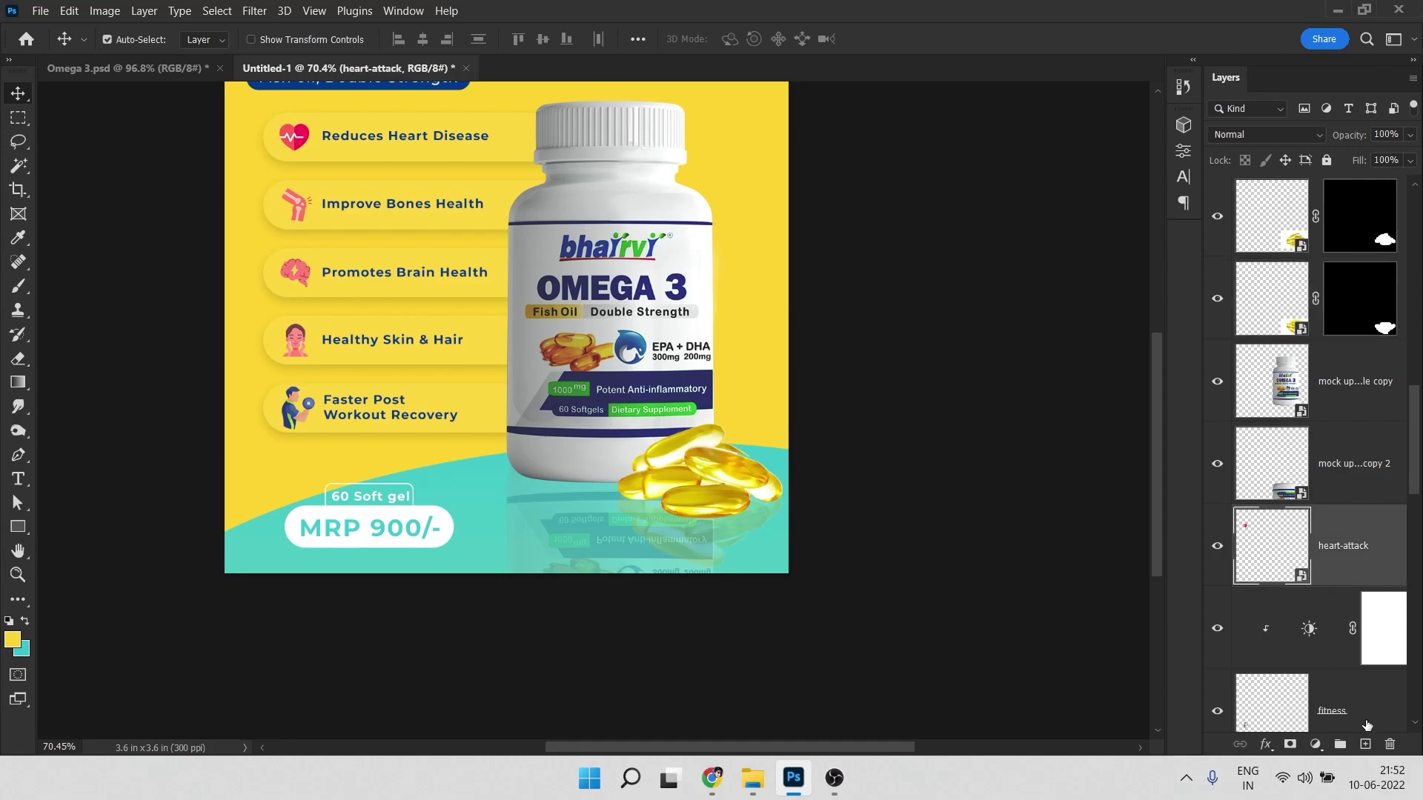
left_click(1365, 745)
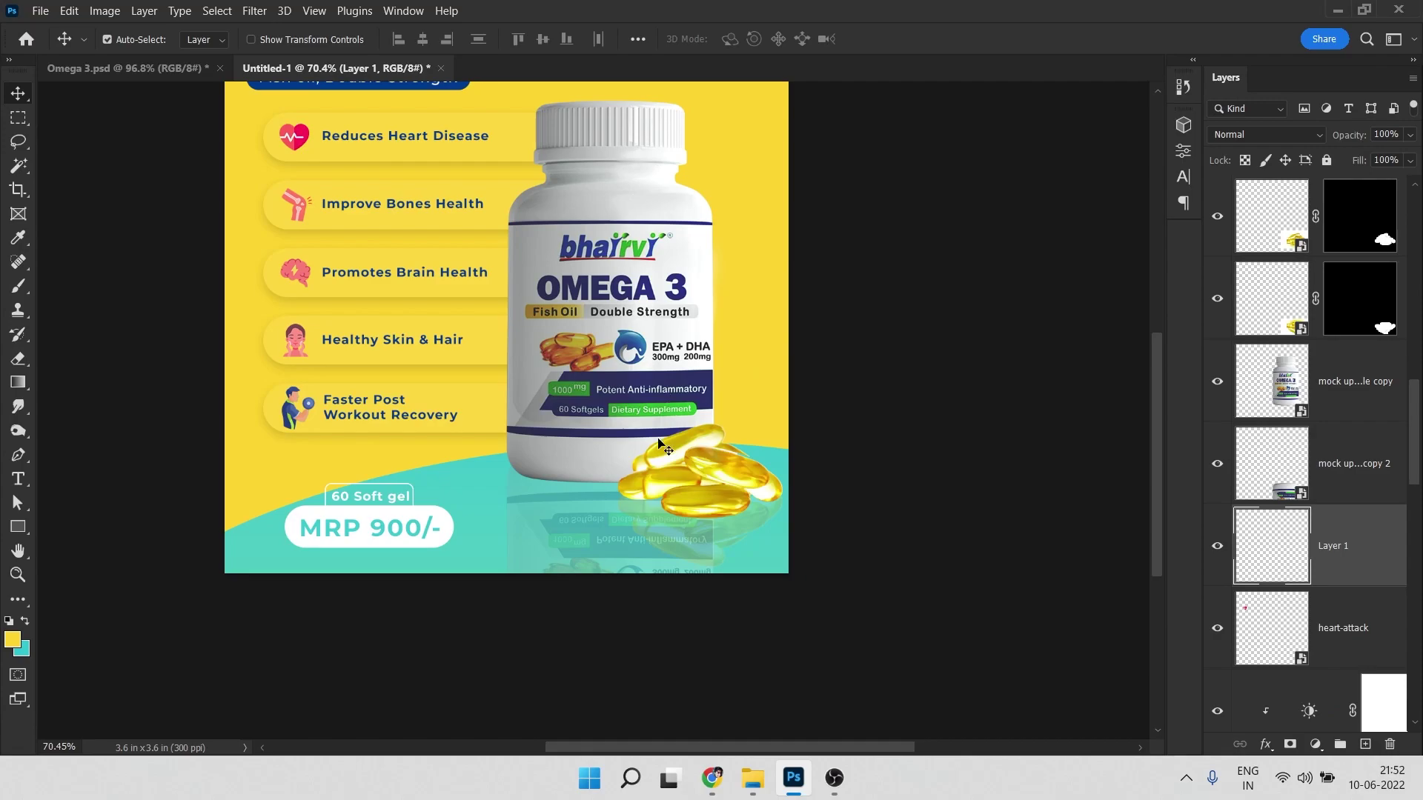
key("b")
right_click(485, 339)
left_click(546, 538)
left_click(581, 414)
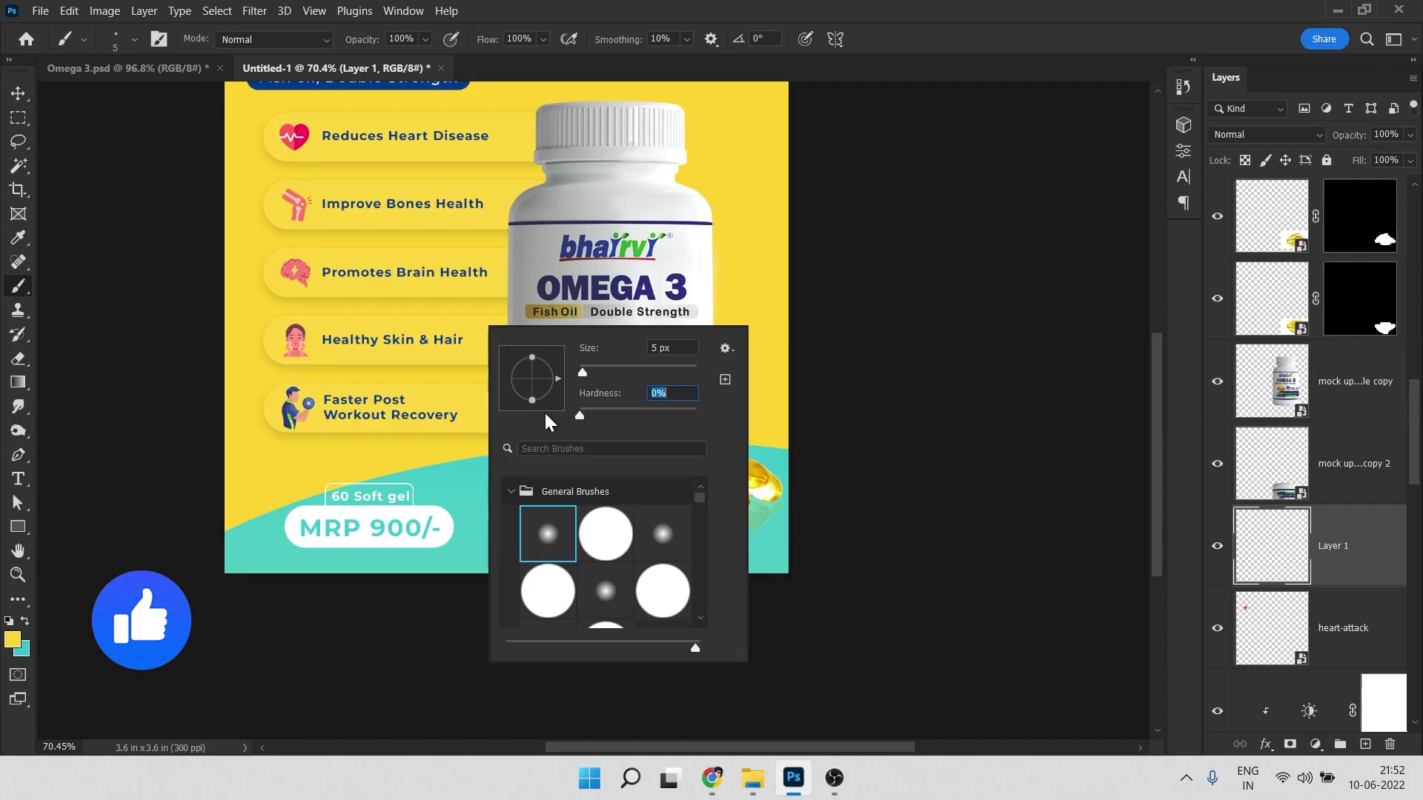
left_click(595, 371)
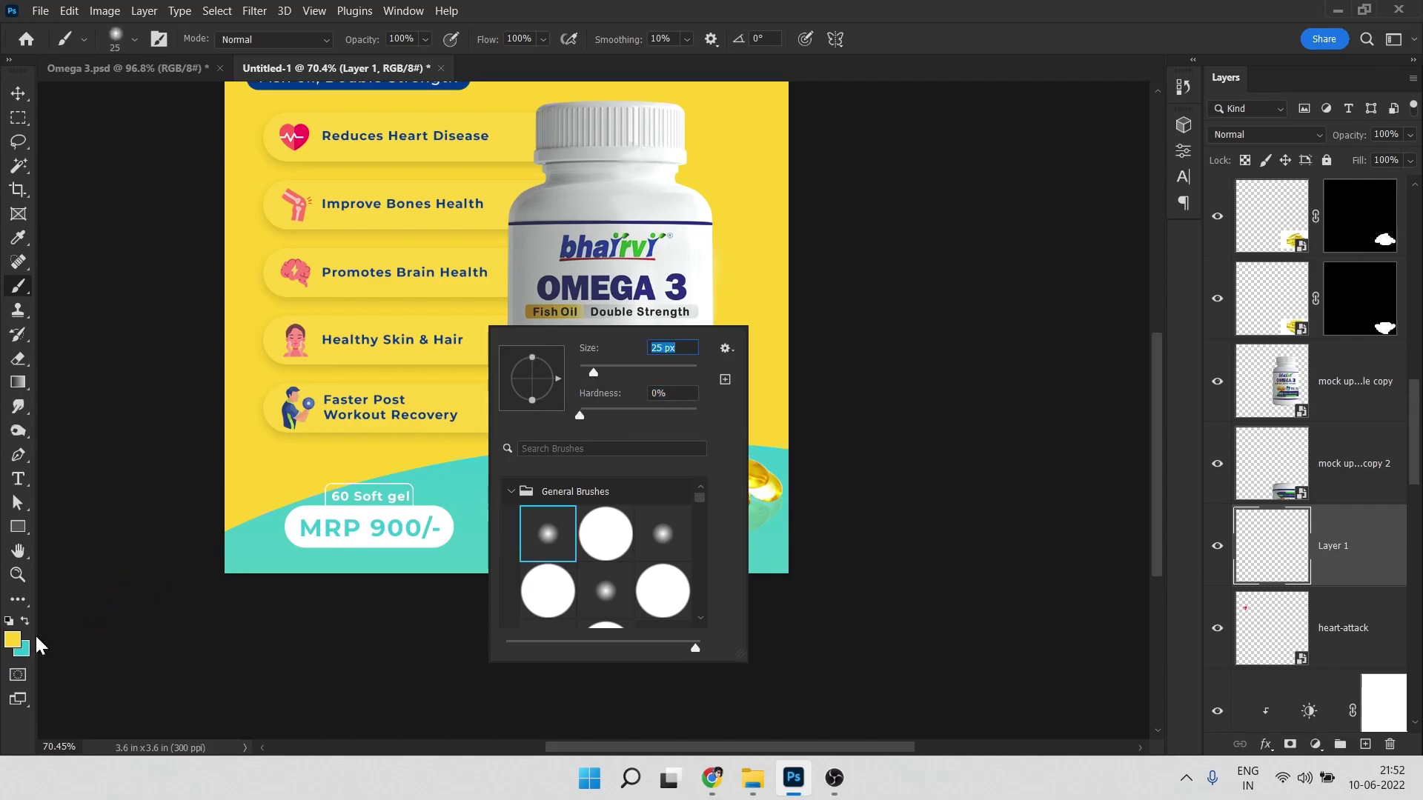
Set the foreground color to black (#000000) and paint a single soft dab beside the bottle's base
left_click(16, 640)
left_click(916, 575)
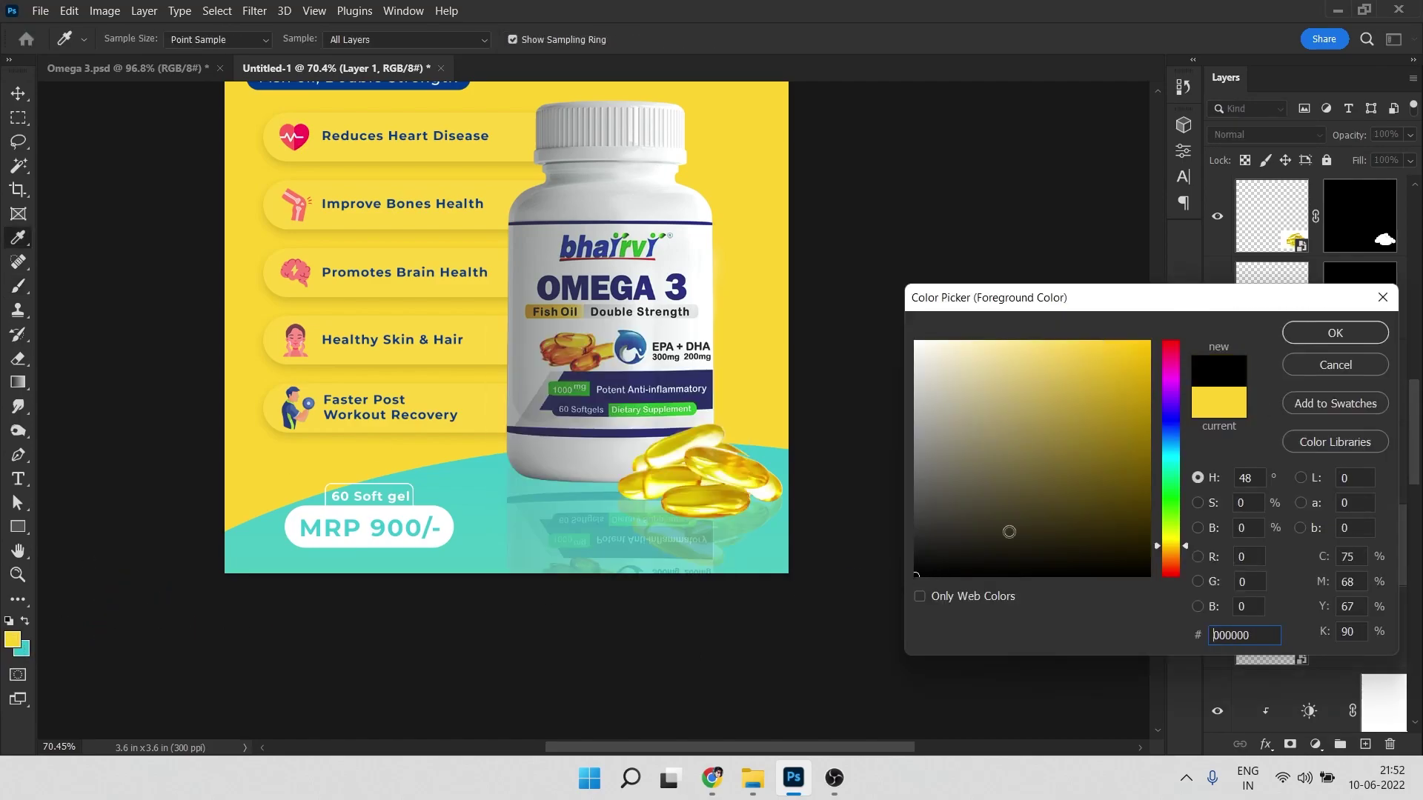
left_click(1302, 334)
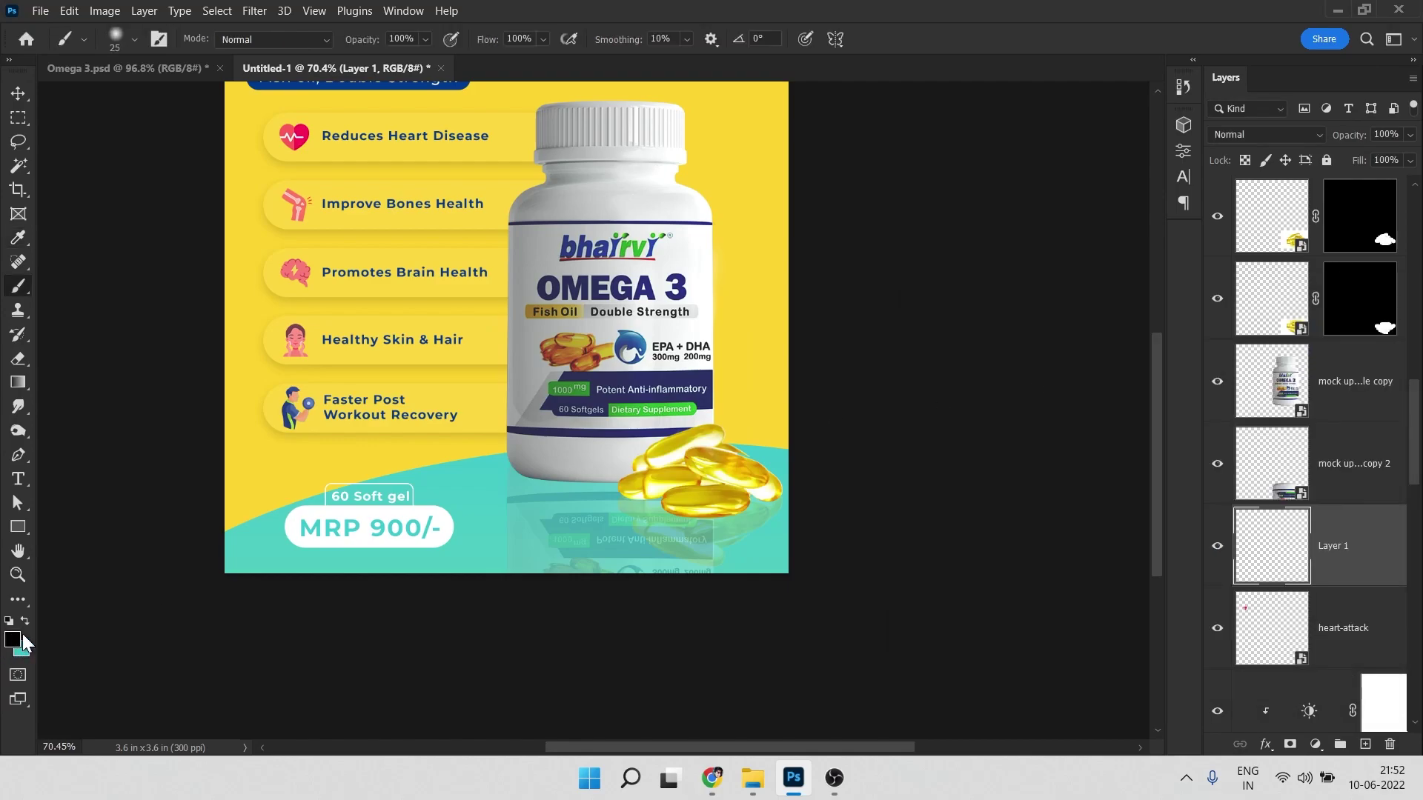
left_click(498, 475)
Stretch the black dab into a flat shadow, about 1967% wide and 192% high, and centre it beneath the bottle
key("ctrl+t")
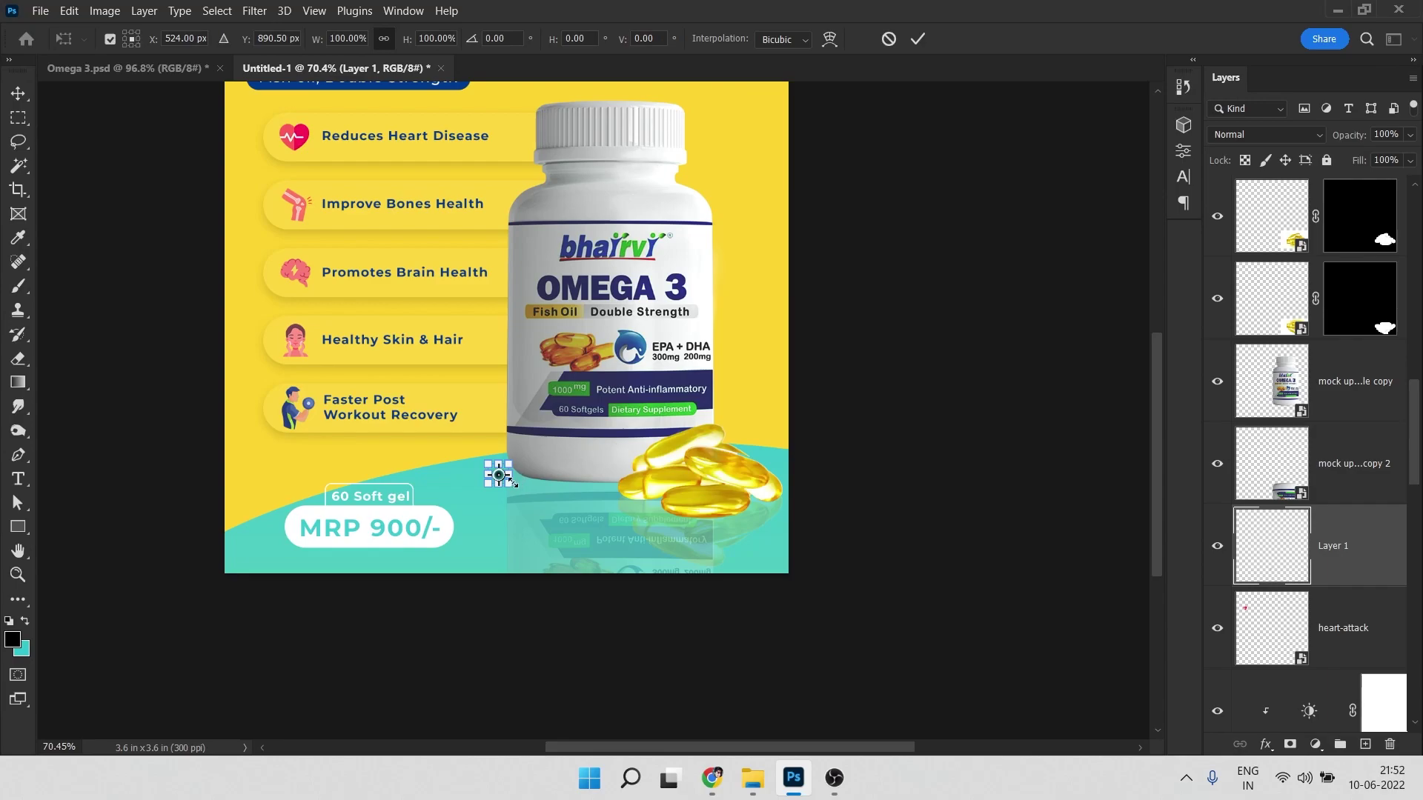
left_click_drag(512, 475, 684, 475)
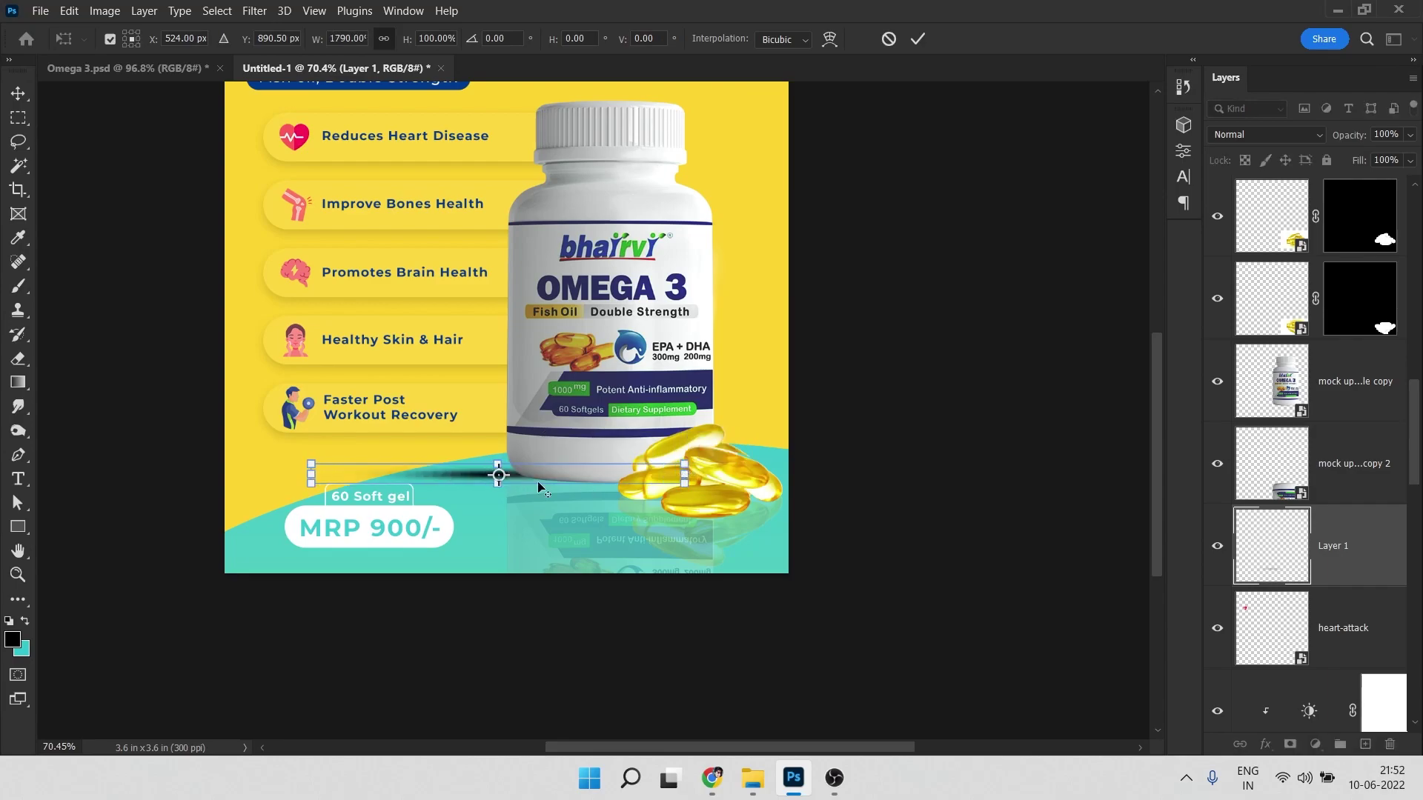
scroll(501, 485, "up", 4)
mouse_move(497, 486)
left_mouse_down()
mouse_move(496, 503)
mouse_move(731, 490)
mouse_move(674, 491)
mouse_move(658, 507)
left_mouse_up()
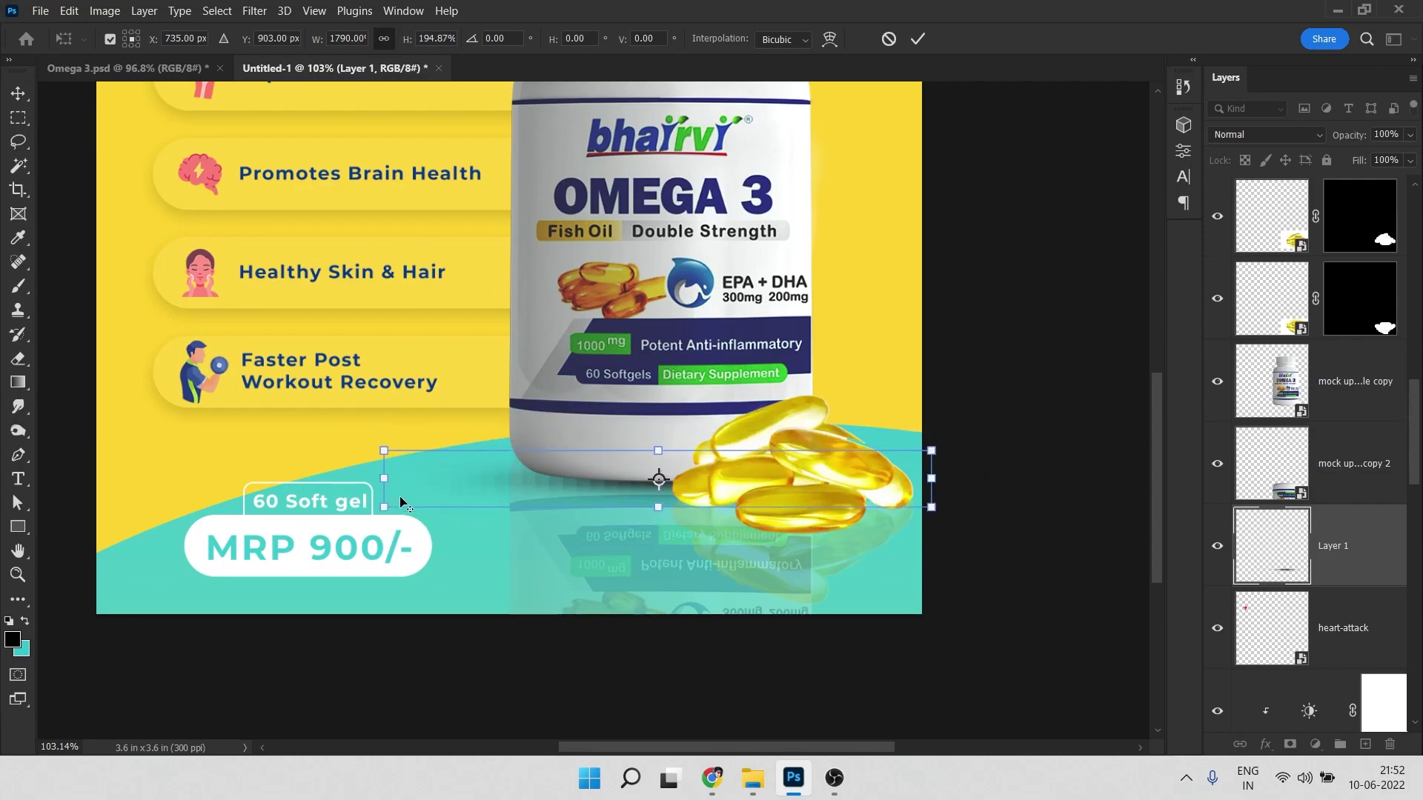
mouse_move(385, 508)
left_mouse_down()
mouse_move(279, 566)
mouse_move(359, 541)
left_mouse_up()
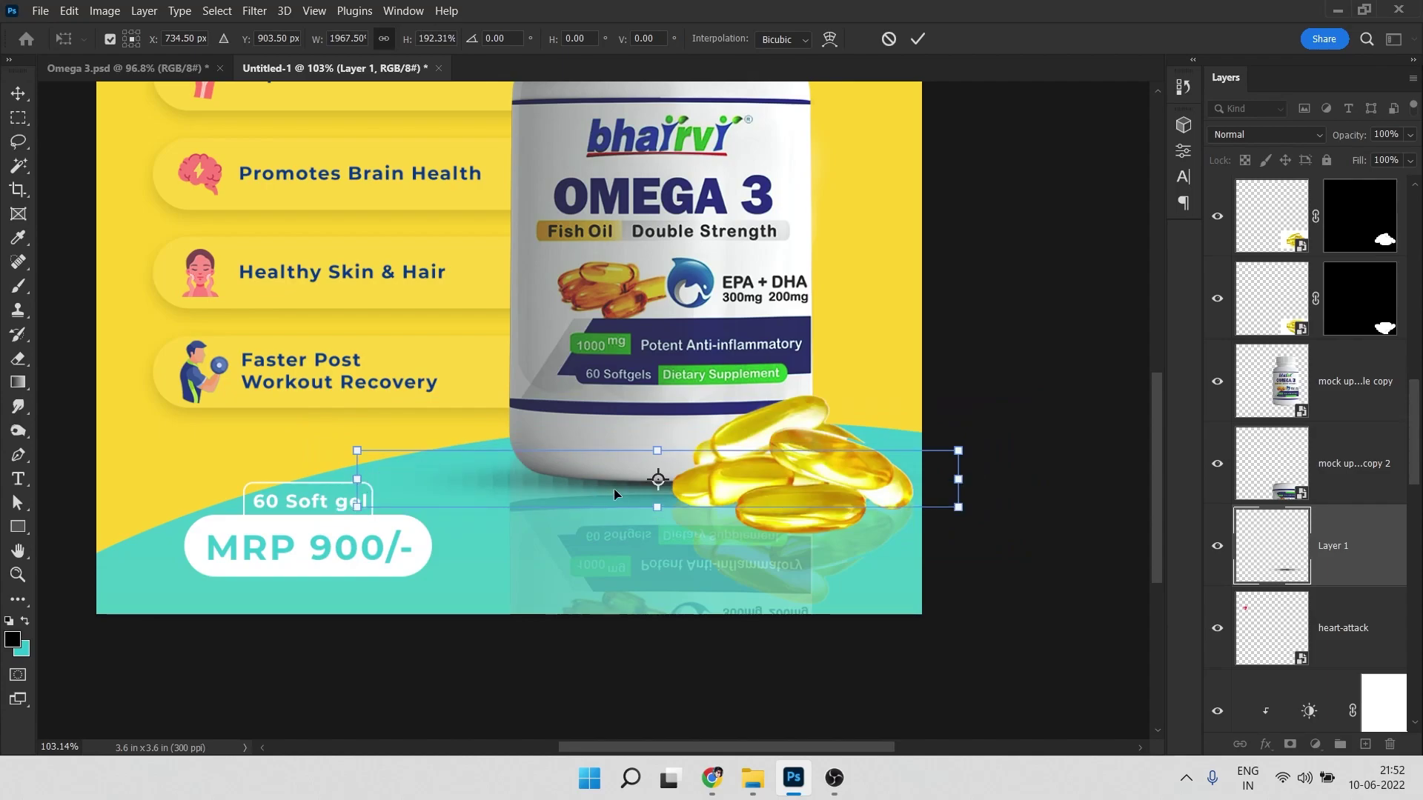
key("Return")
key("b")
key("v")
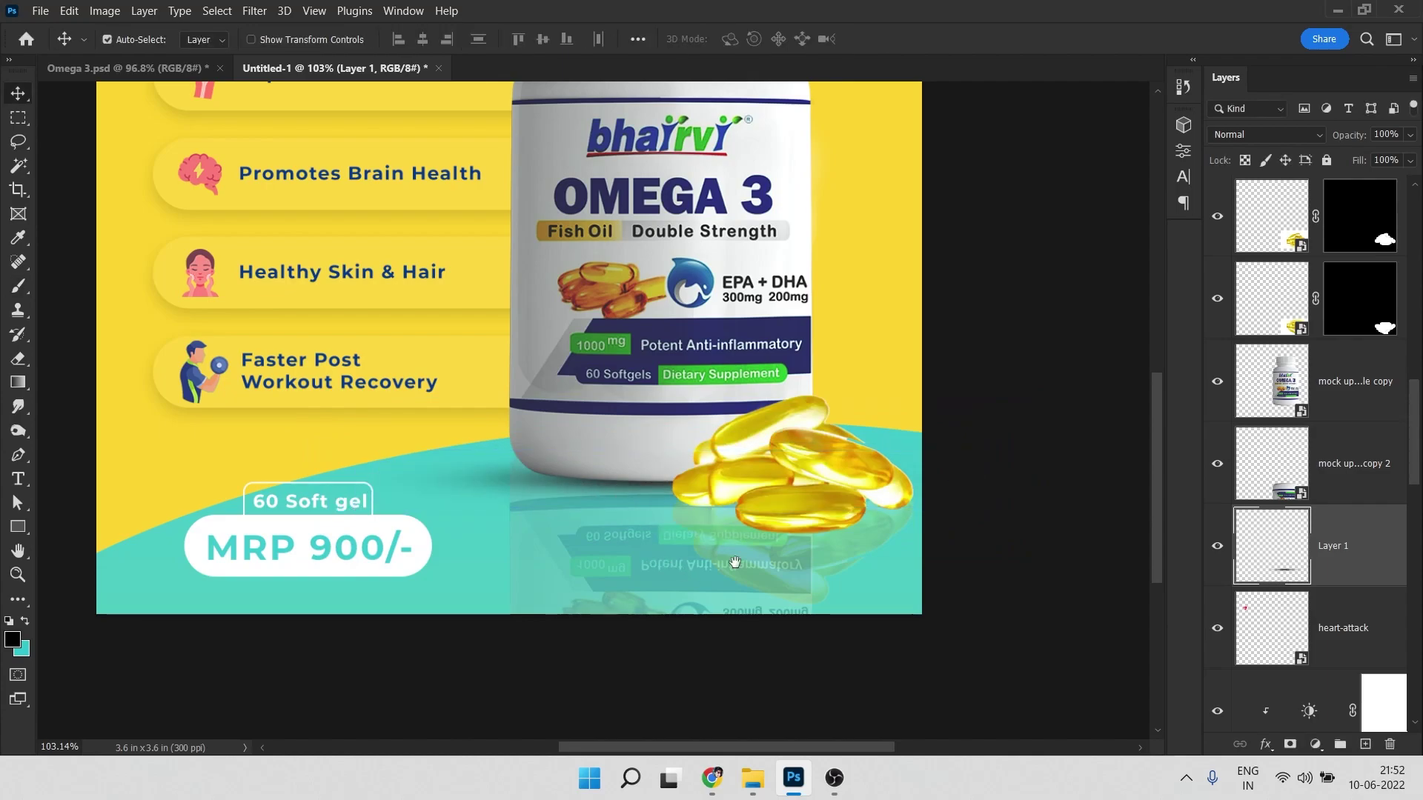
Duplicate the bottle's shadow layer, make the copy narrower and place it beneath the capsules
left_click_drag(758, 496, 561, 643)
scroll(560, 615, "down", 8)
scroll(465, 644, "up", 11)
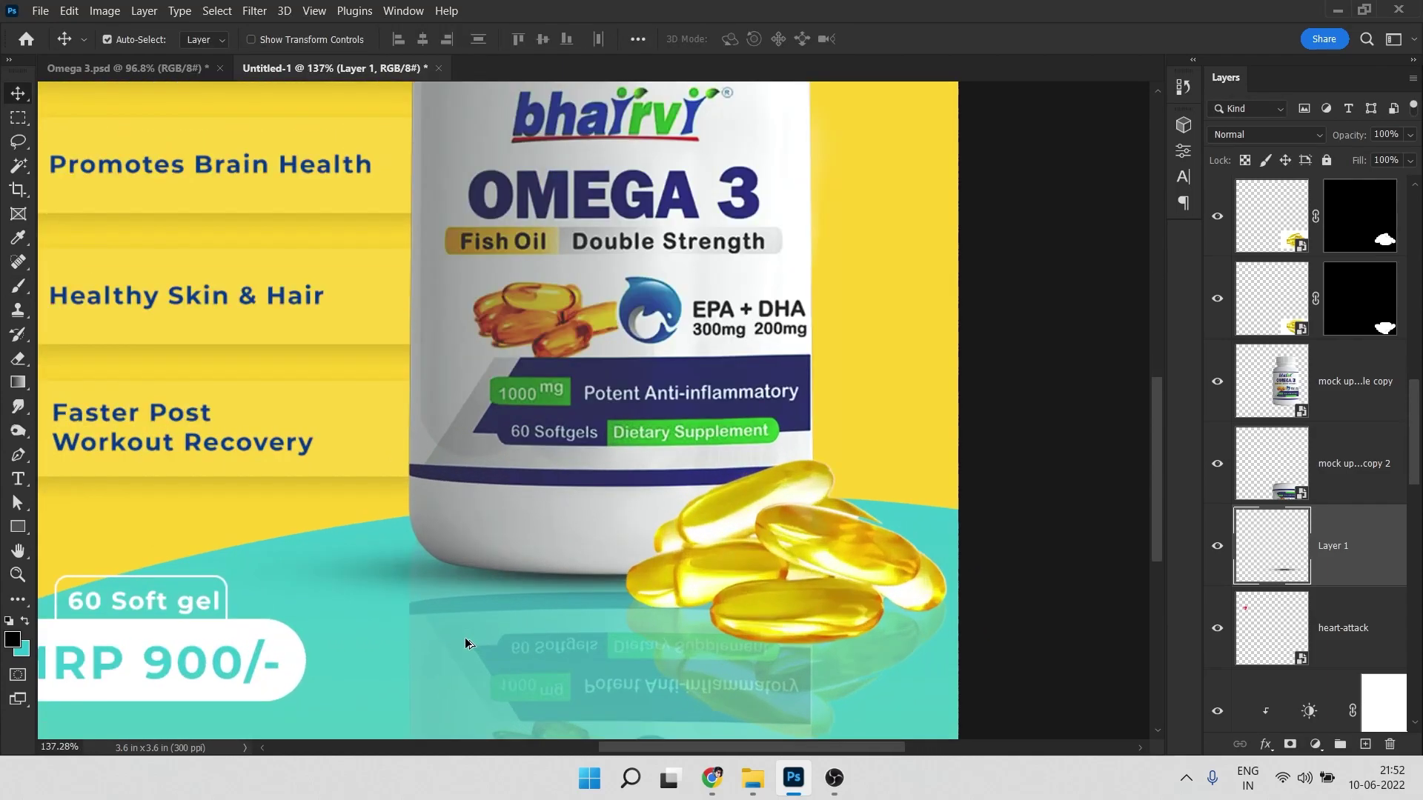
left_click_drag(656, 608, 569, 553)
key("ctrl+t")
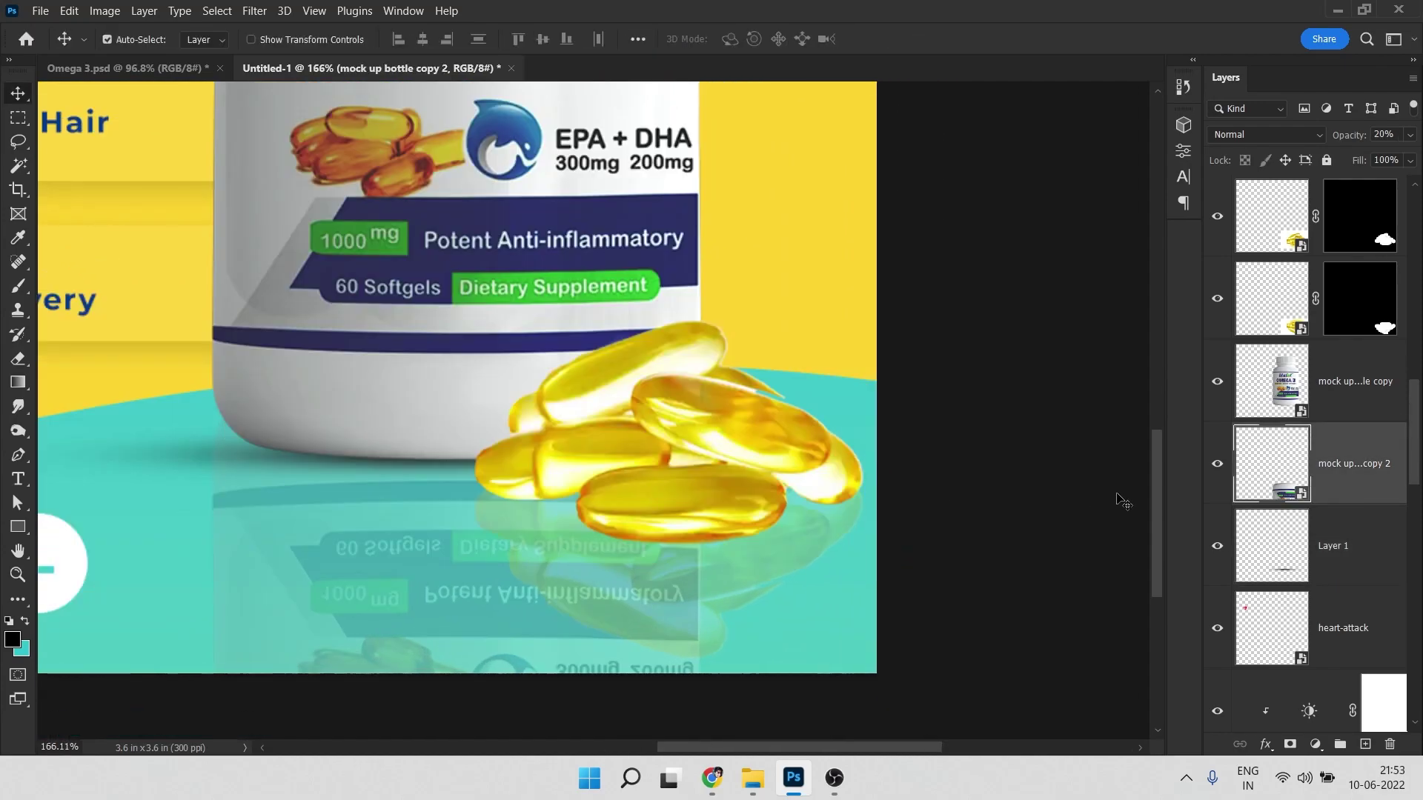
left_click(1225, 553)
left_click_drag(384, 562, 603, 620)
key("ctrl+t")
left_click_drag(635, 568, 645, 609)
left_click_drag(161, 603, 406, 550)
left_click_drag(645, 513, 422, 495)
key("Return")
key("ctrl")
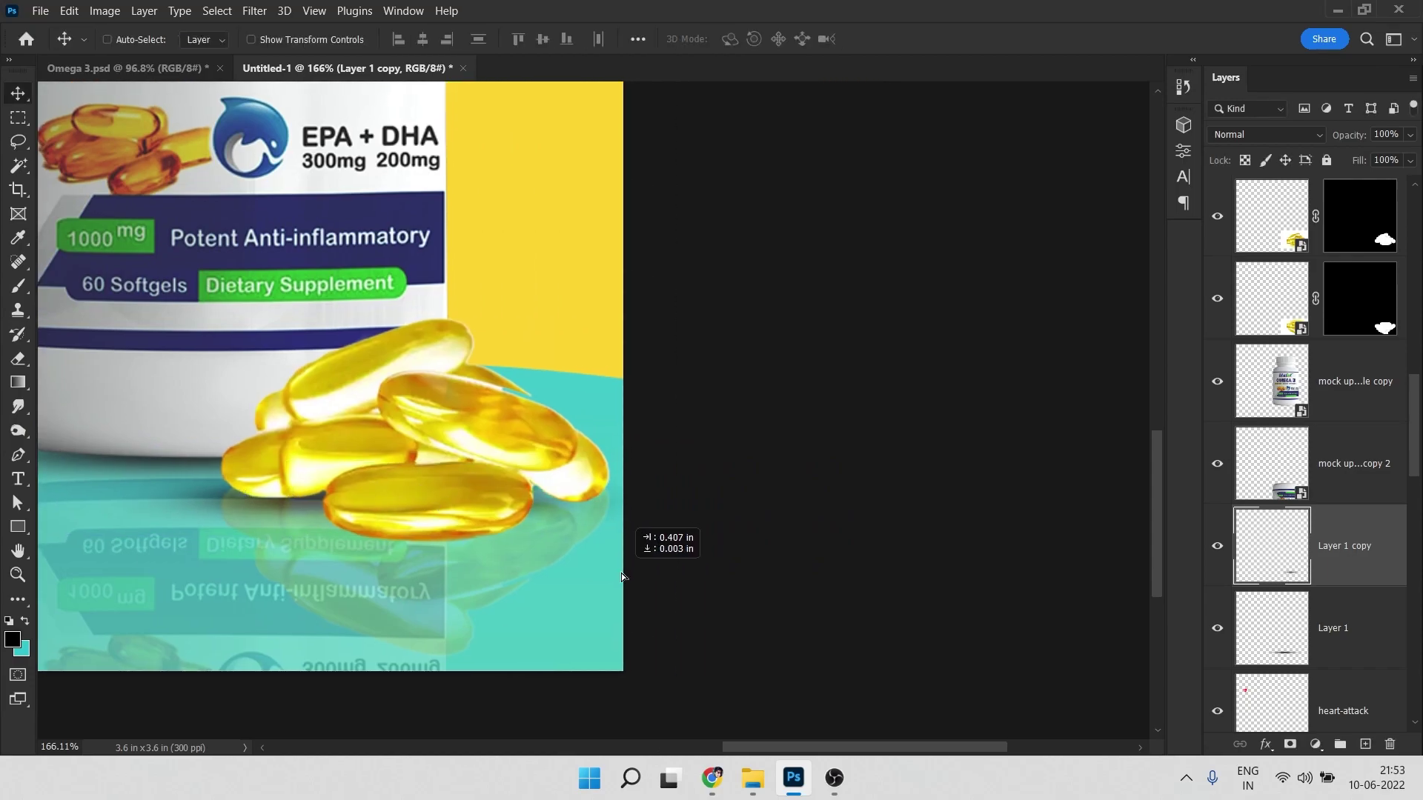
Duplicate the small capsule shadow twice more and position the copies under the front and outer capsules
left_click_drag(635, 566, 504, 598)
scroll(368, 611, "down", 9)
left_click_drag(427, 562, 509, 548)
scroll(510, 547, "up", 4)
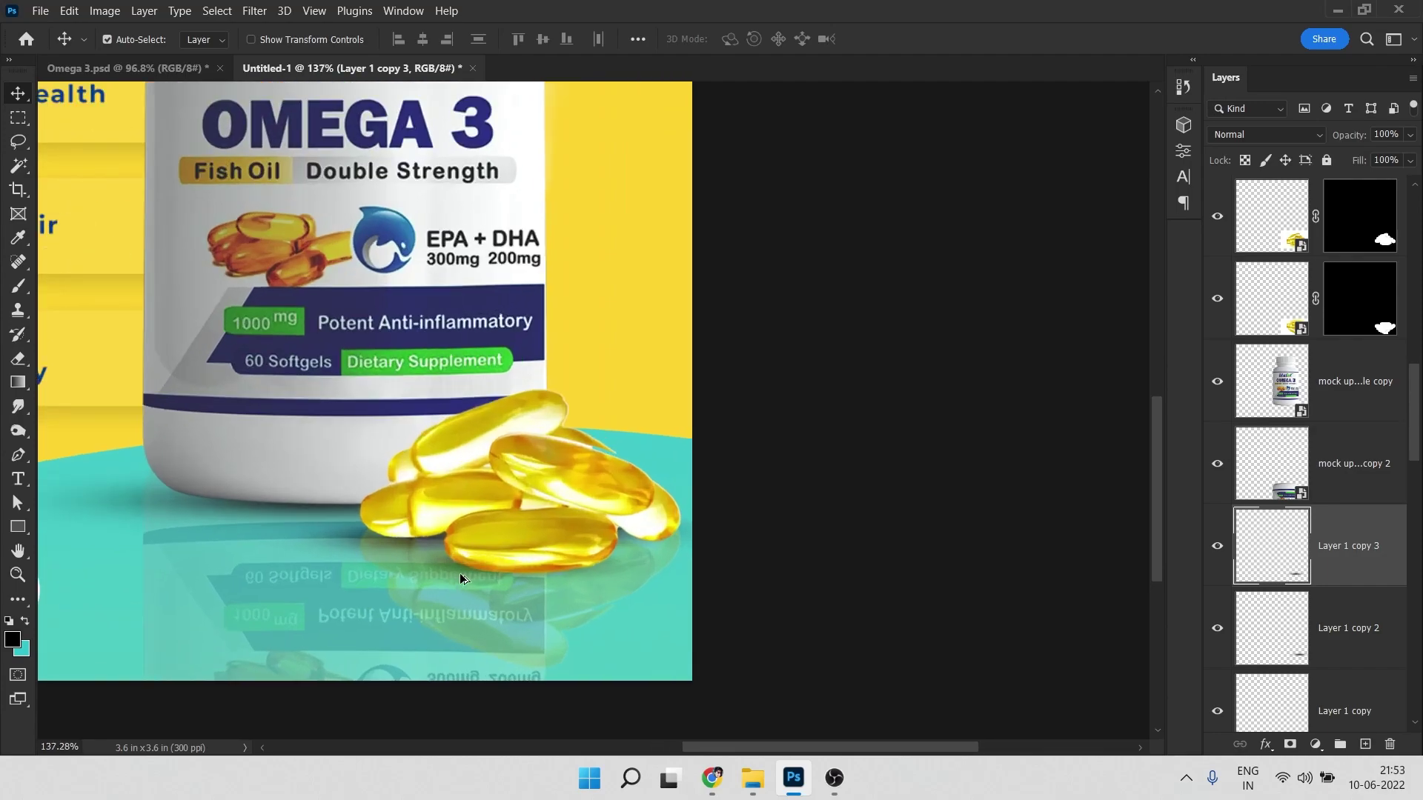
left_click_drag(448, 575, 609, 534)
scroll(609, 533, "down", 2)
On the flipped capsules layer's mask, paint out the reflection overlapping the bottle's reflection with a 130 px black brush at 100% hardness
left_click(609, 533)
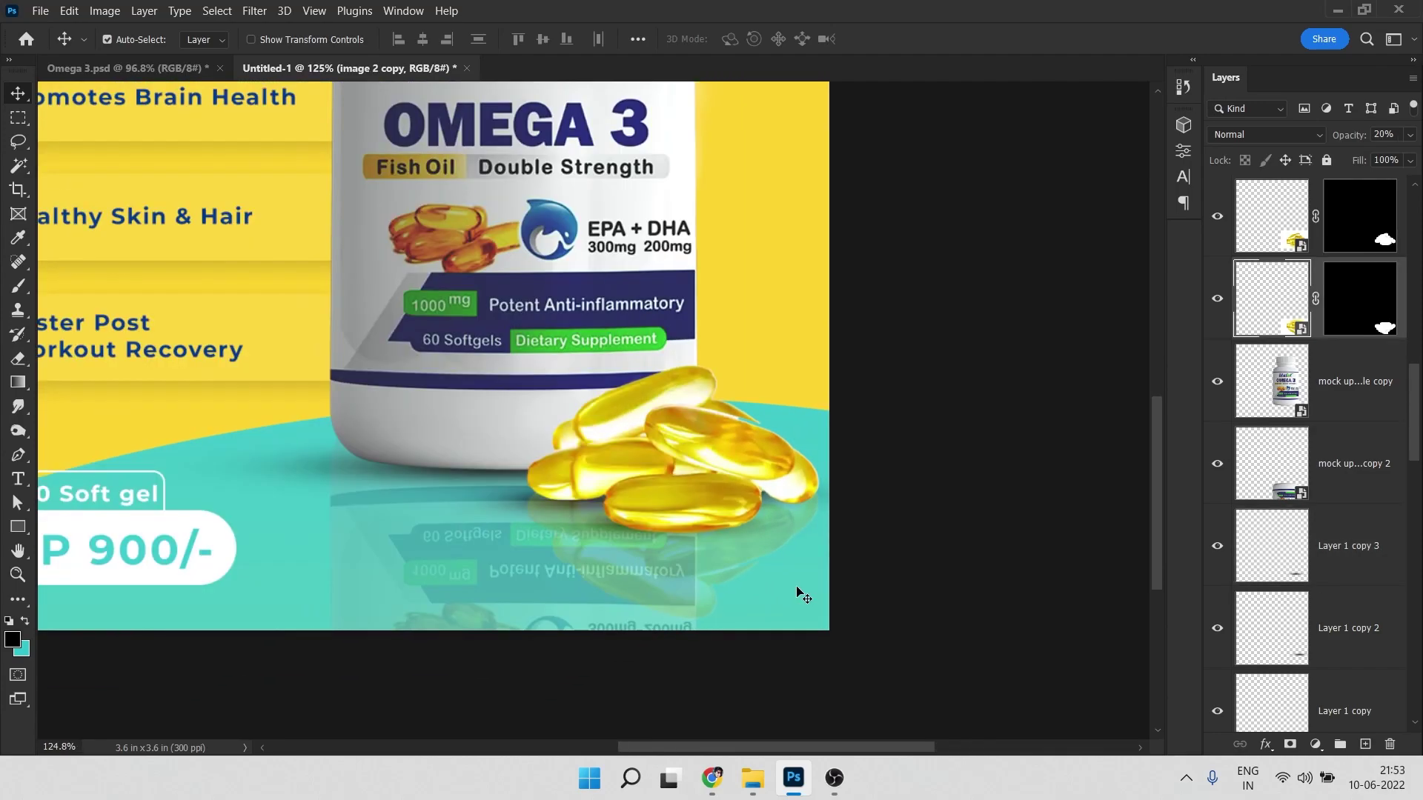
scroll(1290, 410, "up", 3)
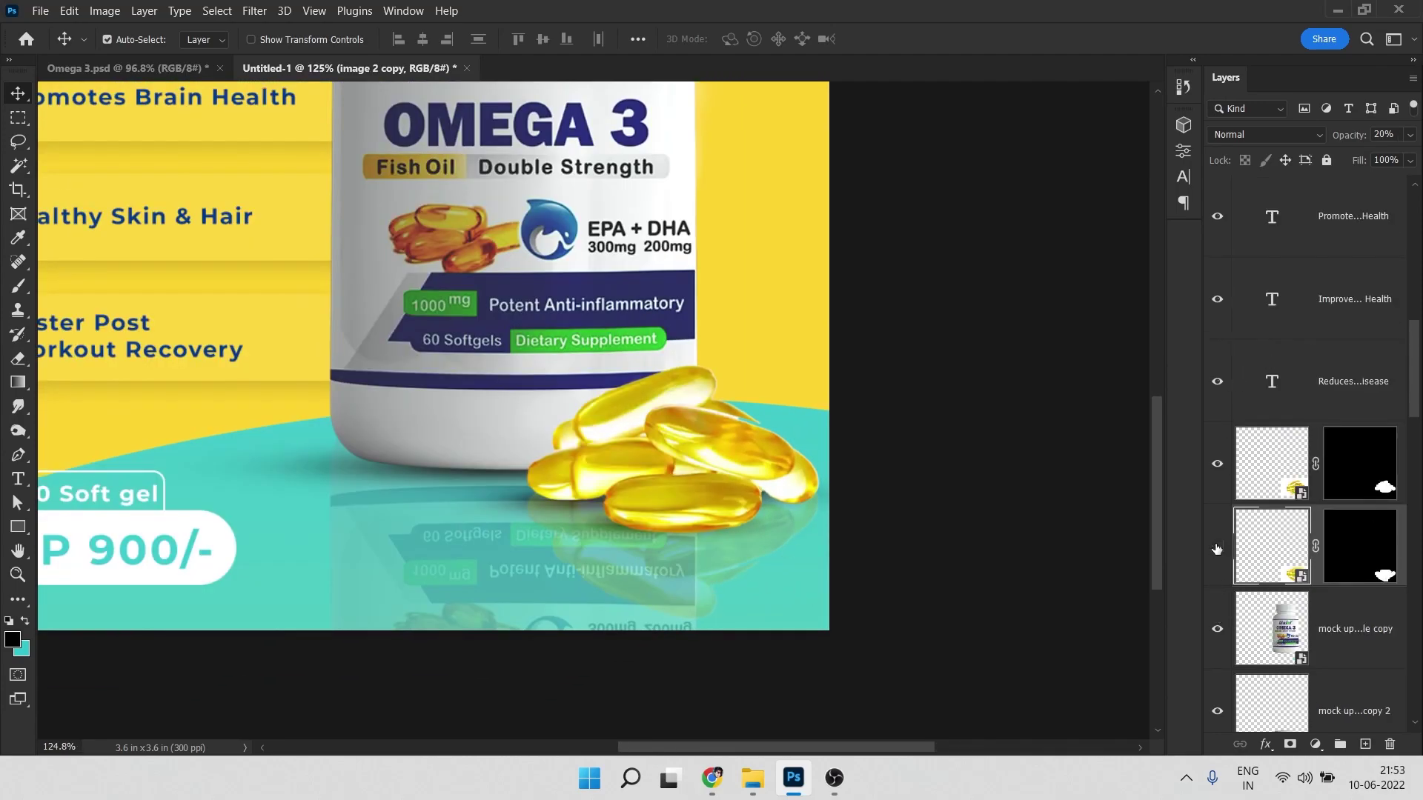
left_click(1361, 551)
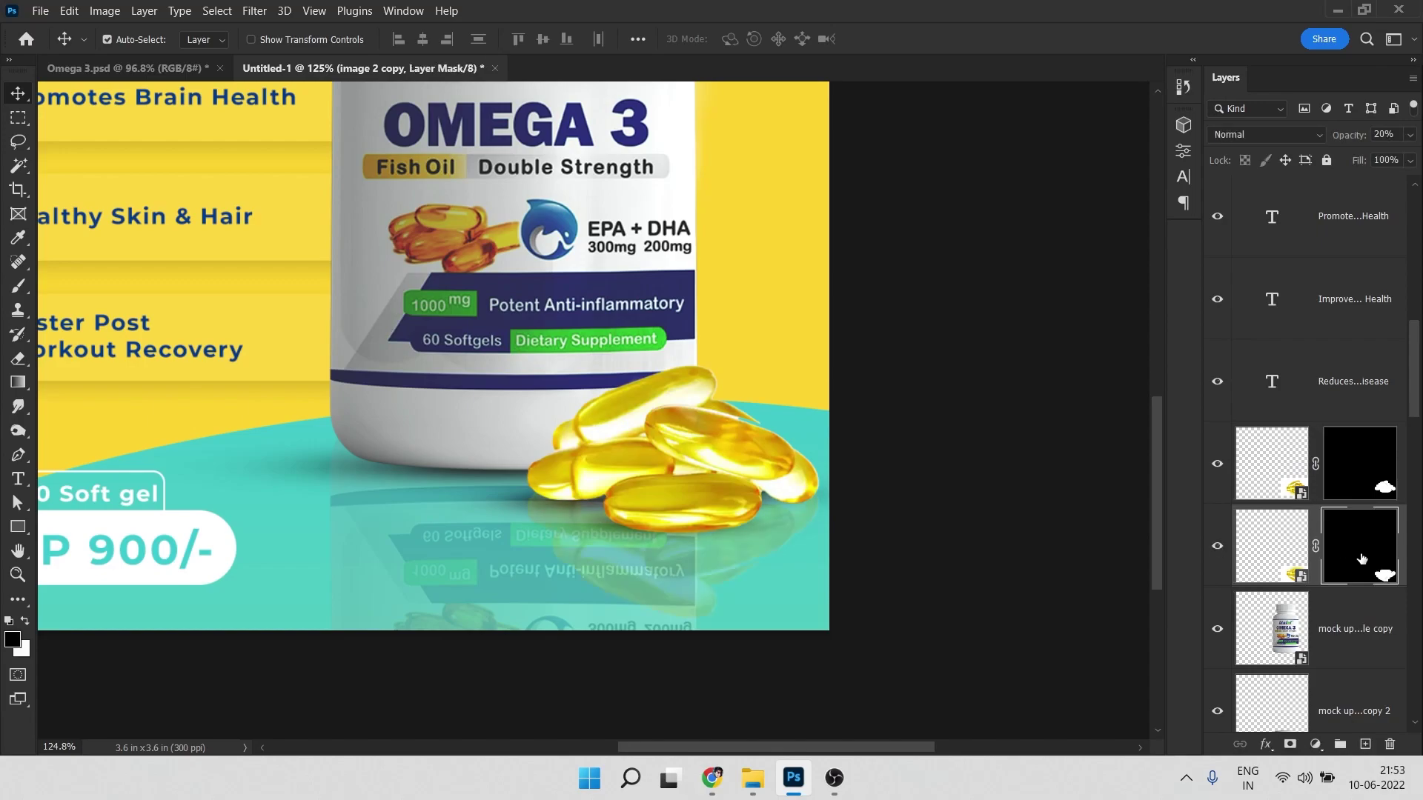
key("b")
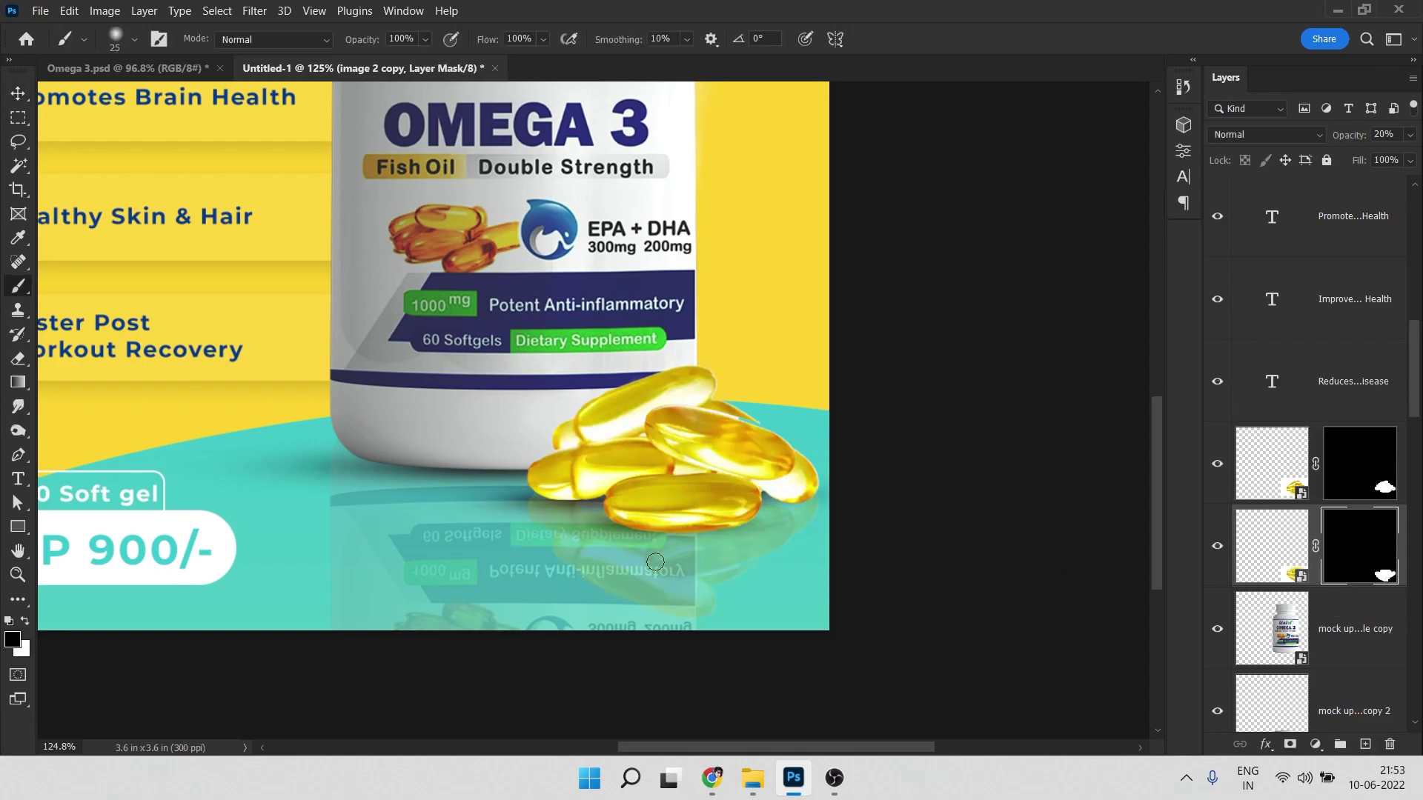
mouse_move(582, 569)
left_mouse_down()
mouse_move(631, 583)
mouse_move(639, 559)
left_mouse_up()
left_click_drag(623, 495, 610, 699)
right_click(610, 698)
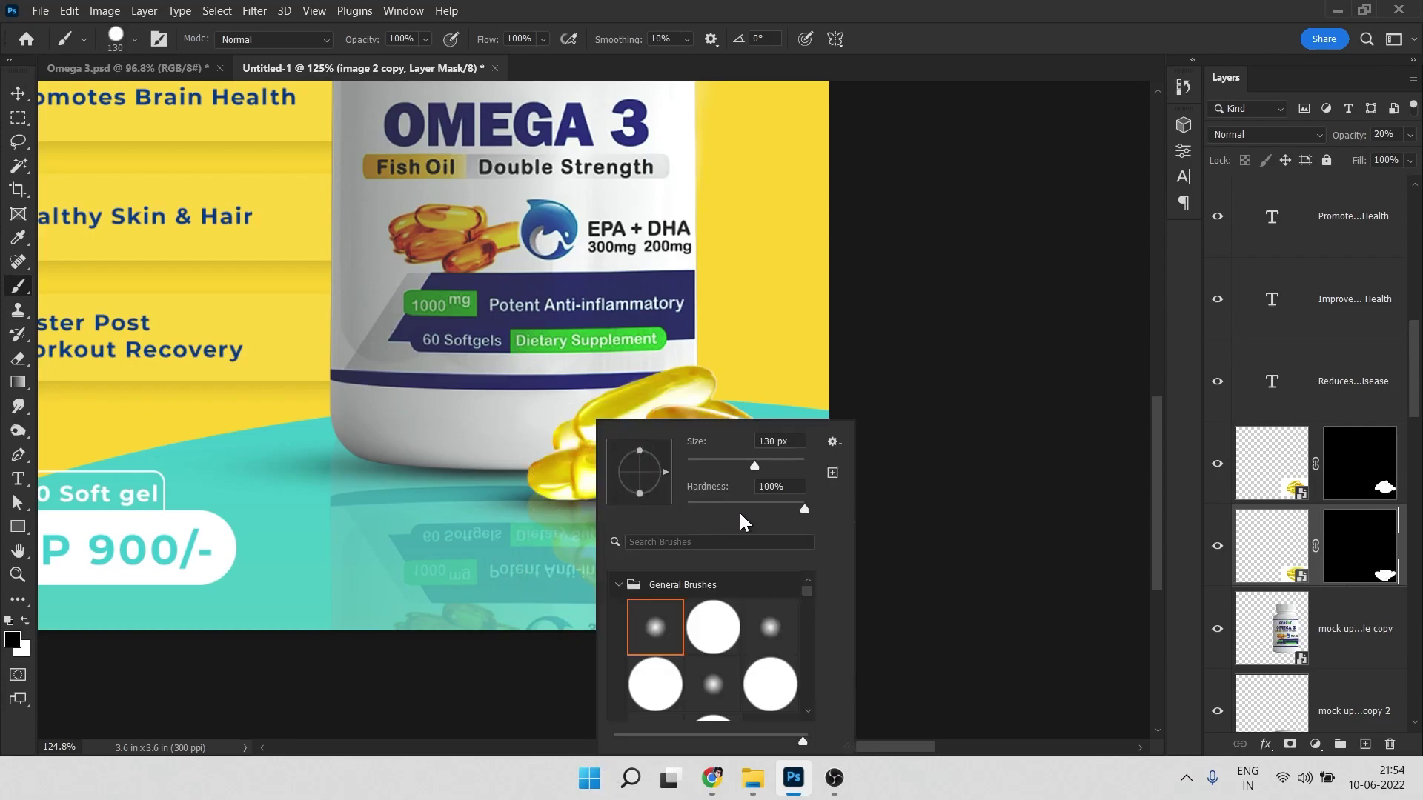
left_click_drag(466, 504, 302, 422)
left_click(431, 440)
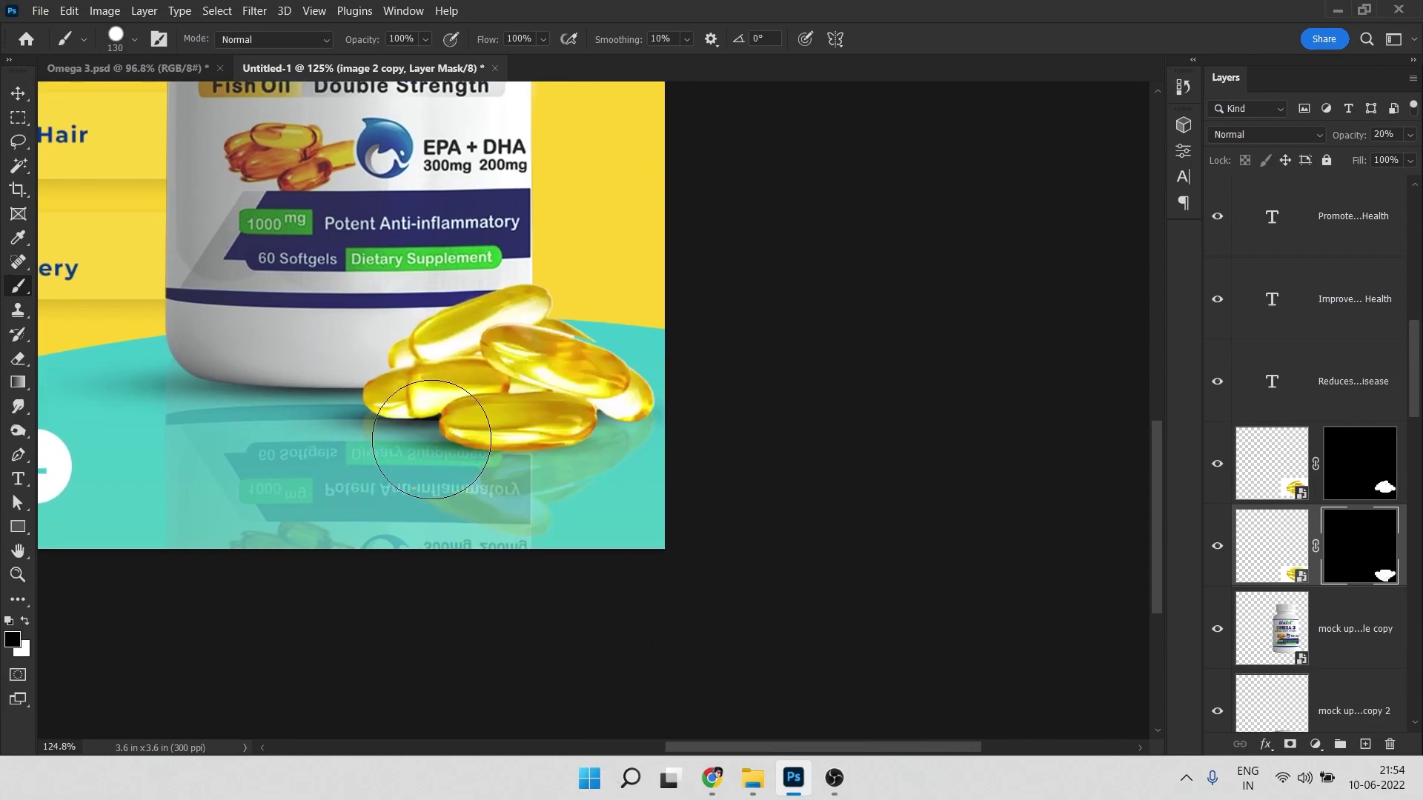
left_click_drag(469, 402, 456, 545)
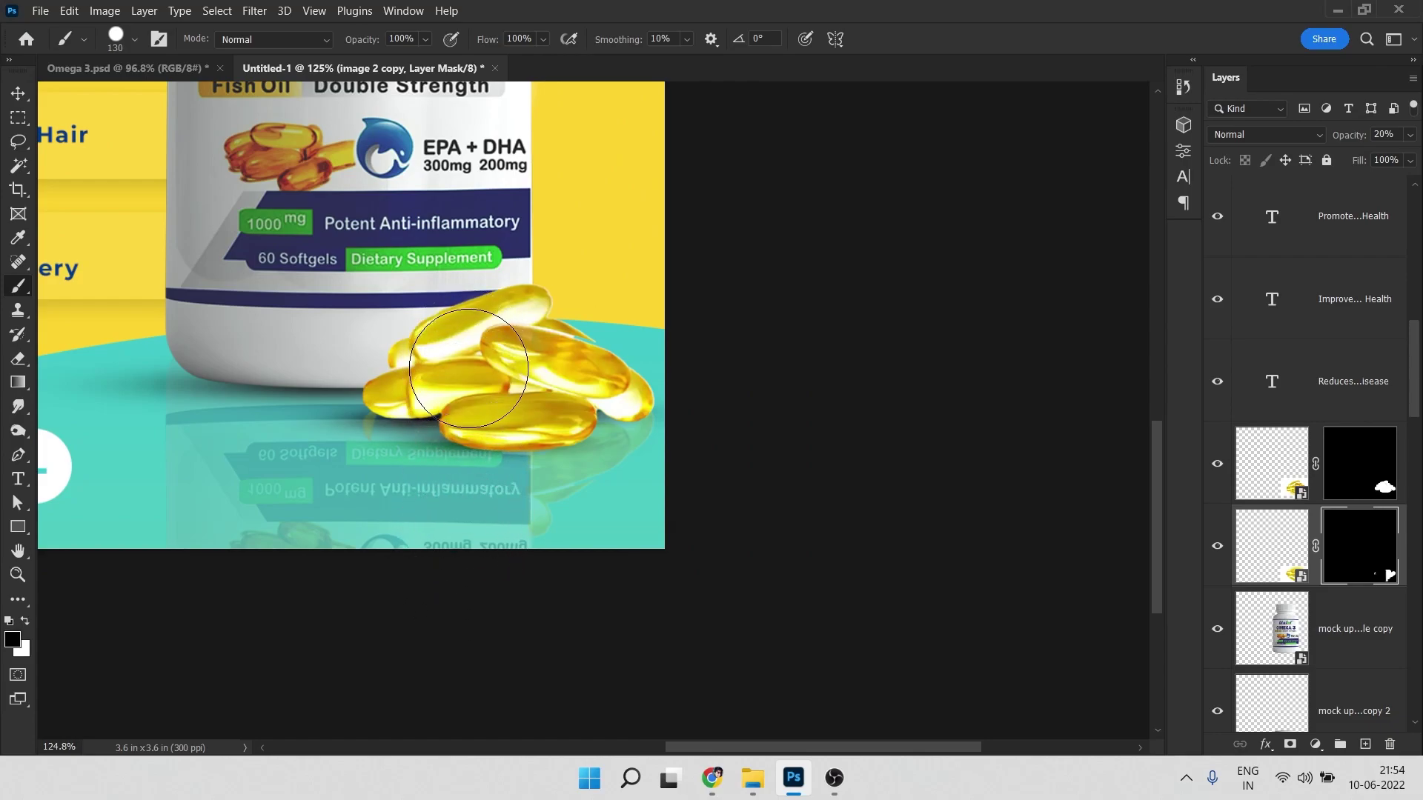
scroll(509, 460, "down", 3)
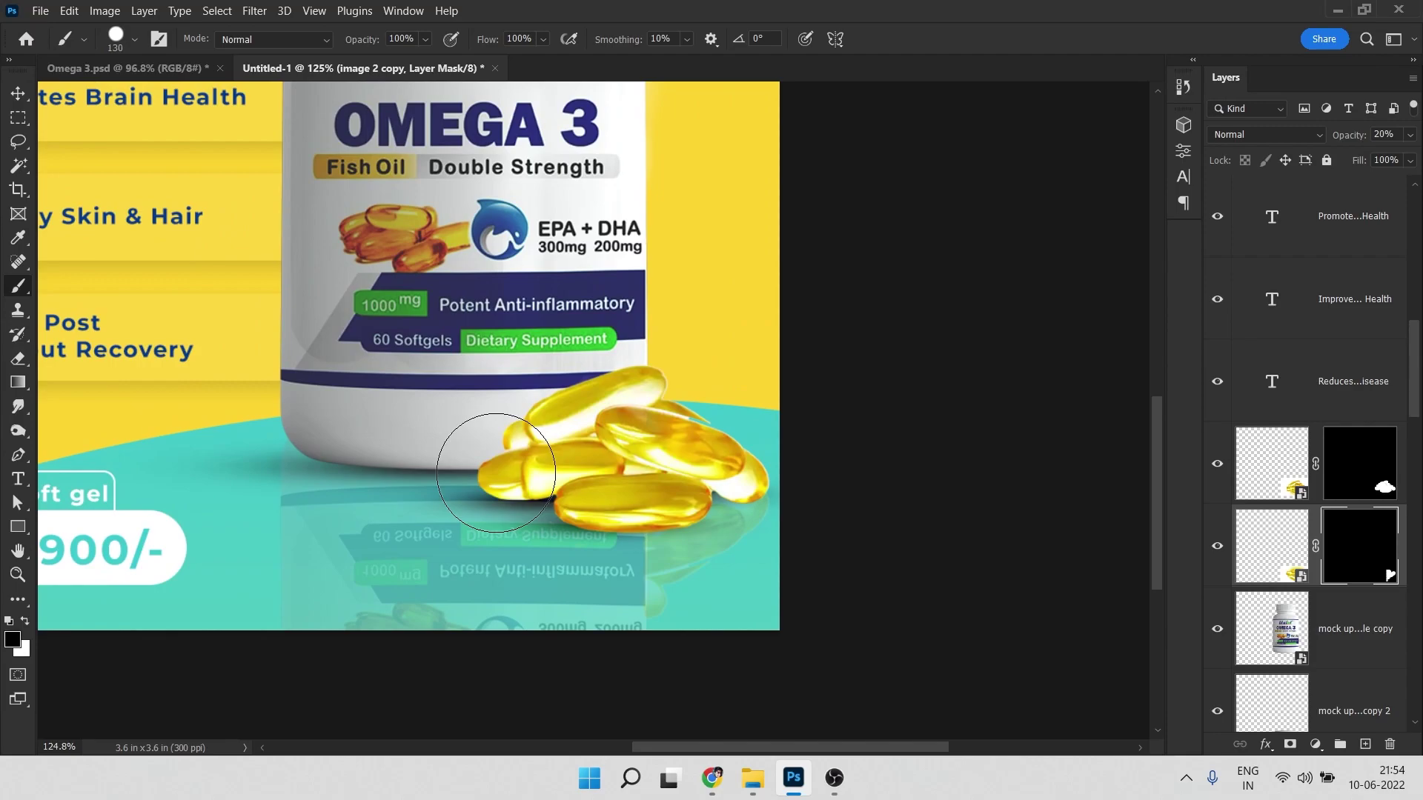
key("v")
Copy the bhairvi logo from Omega 3.psd into Untitled-1 and place it in the ad's upper-right corner
scroll(547, 630, "down", 2)
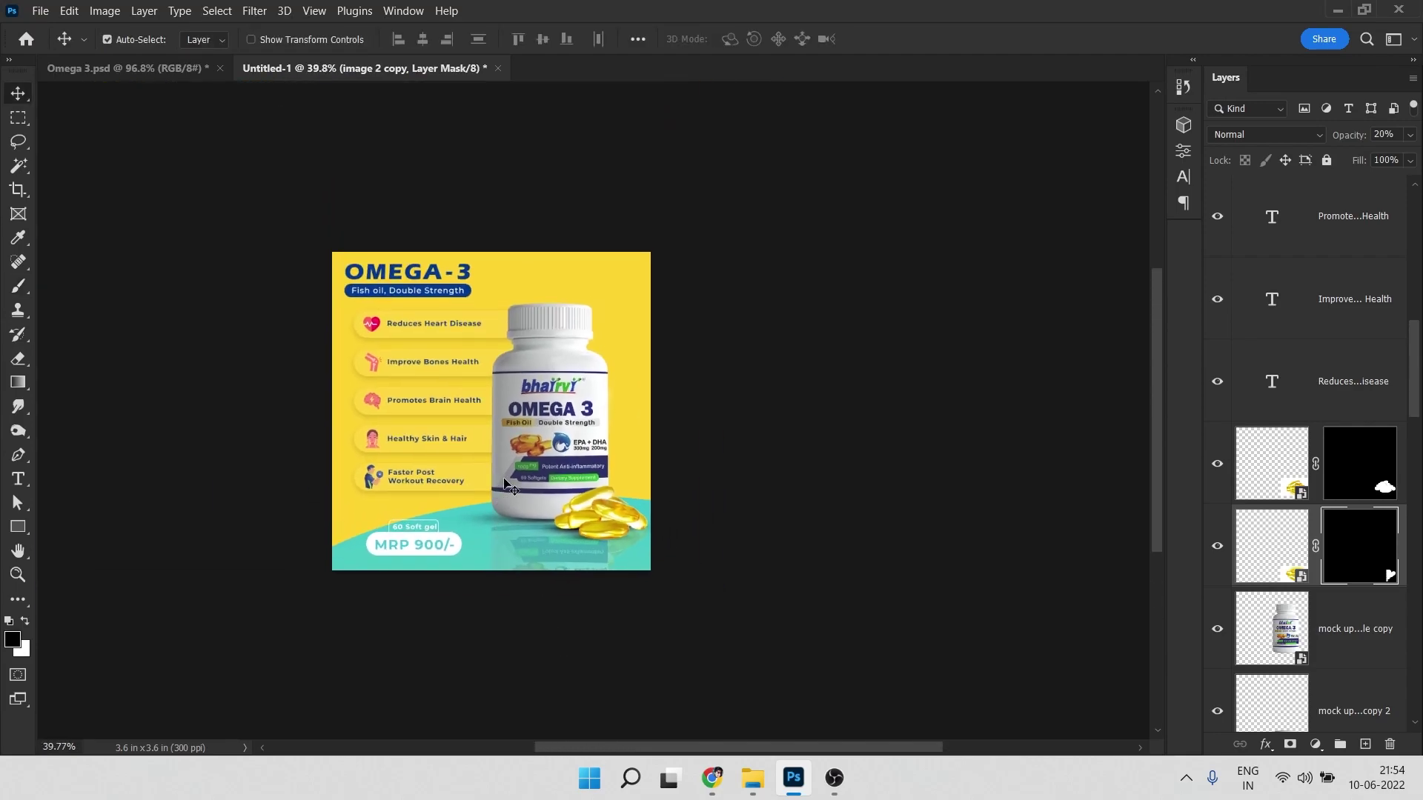
scroll(421, 467, "up", 2)
left_click_drag(494, 317, 473, 410)
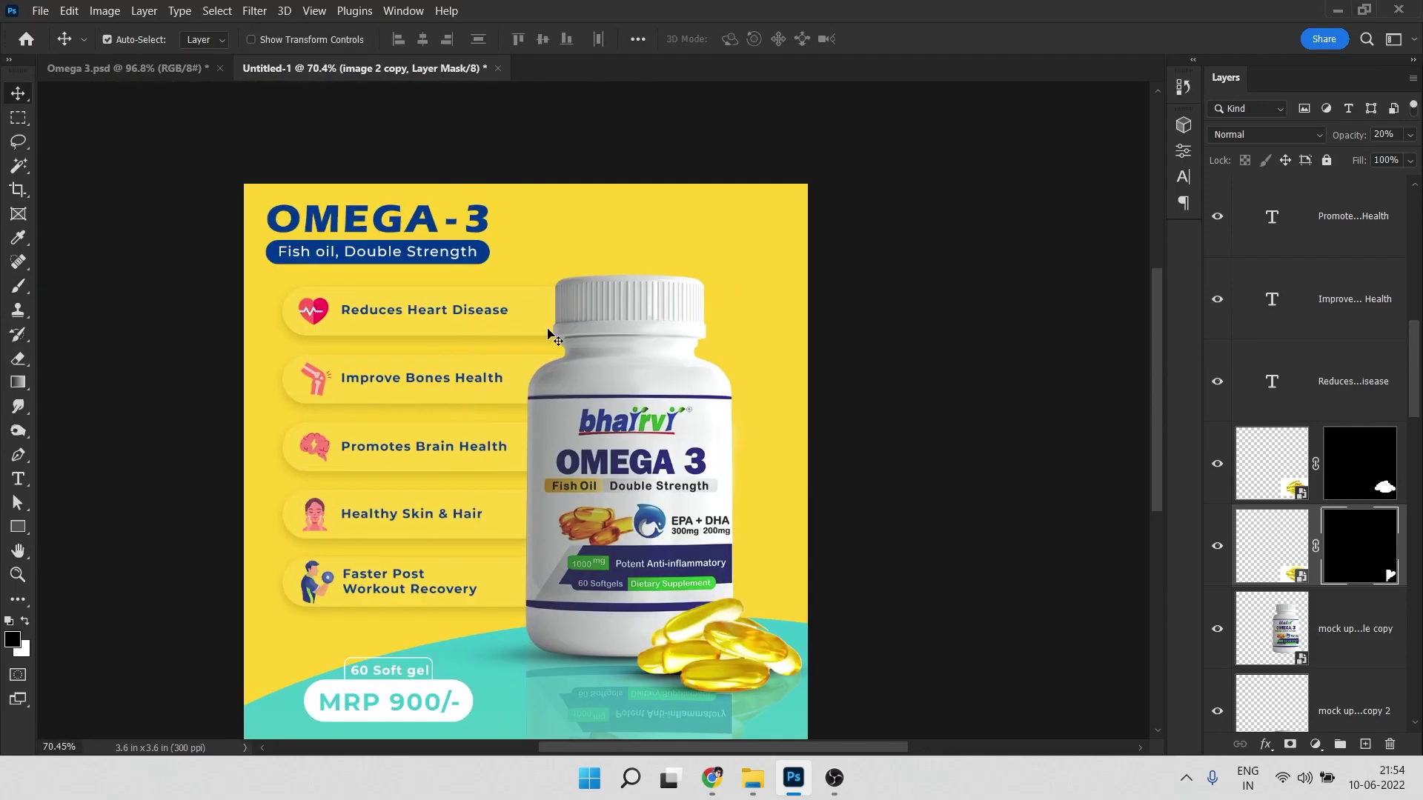
left_click(696, 157)
left_click(190, 77)
left_click_drag(699, 318, 507, 614)
left_click_drag(720, 286, 481, 226)
left_click(949, 264)
left_click_drag(744, 316, 754, 280)
left_click_drag(754, 275, 754, 275)
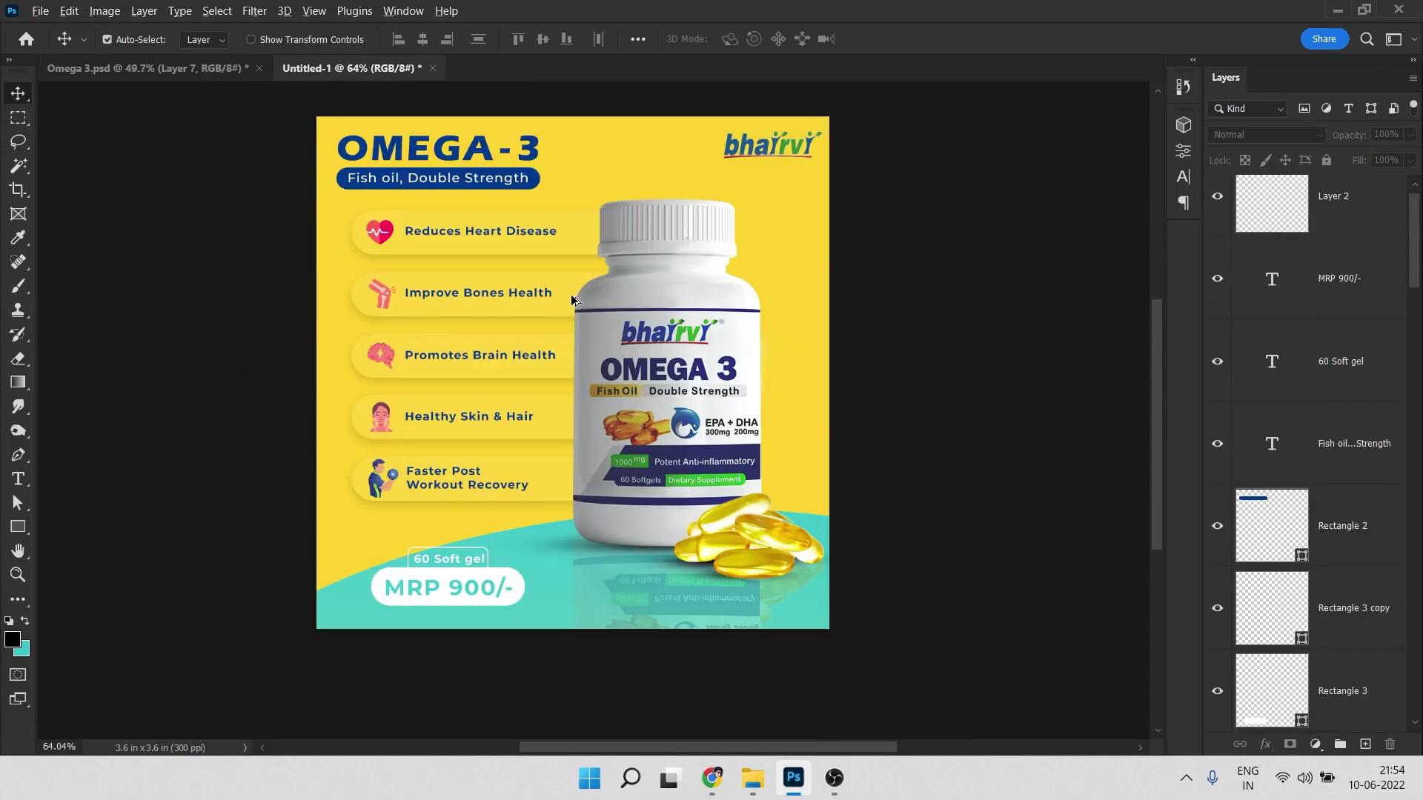
Compare the feature bars behind the bottle with those in the reference design Omega 3.psd
scroll(556, 292, "up", 4)
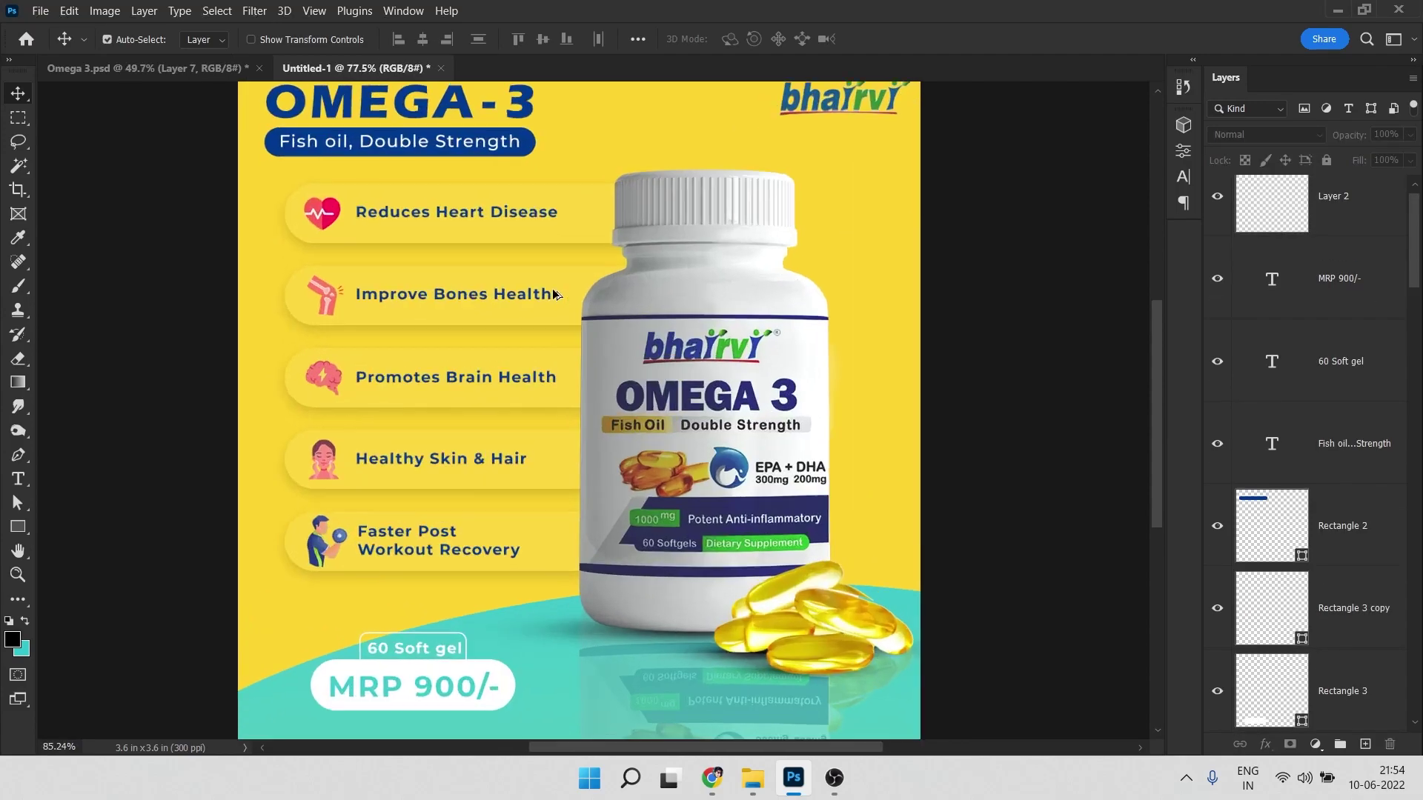
left_click(595, 219, "ctrl")
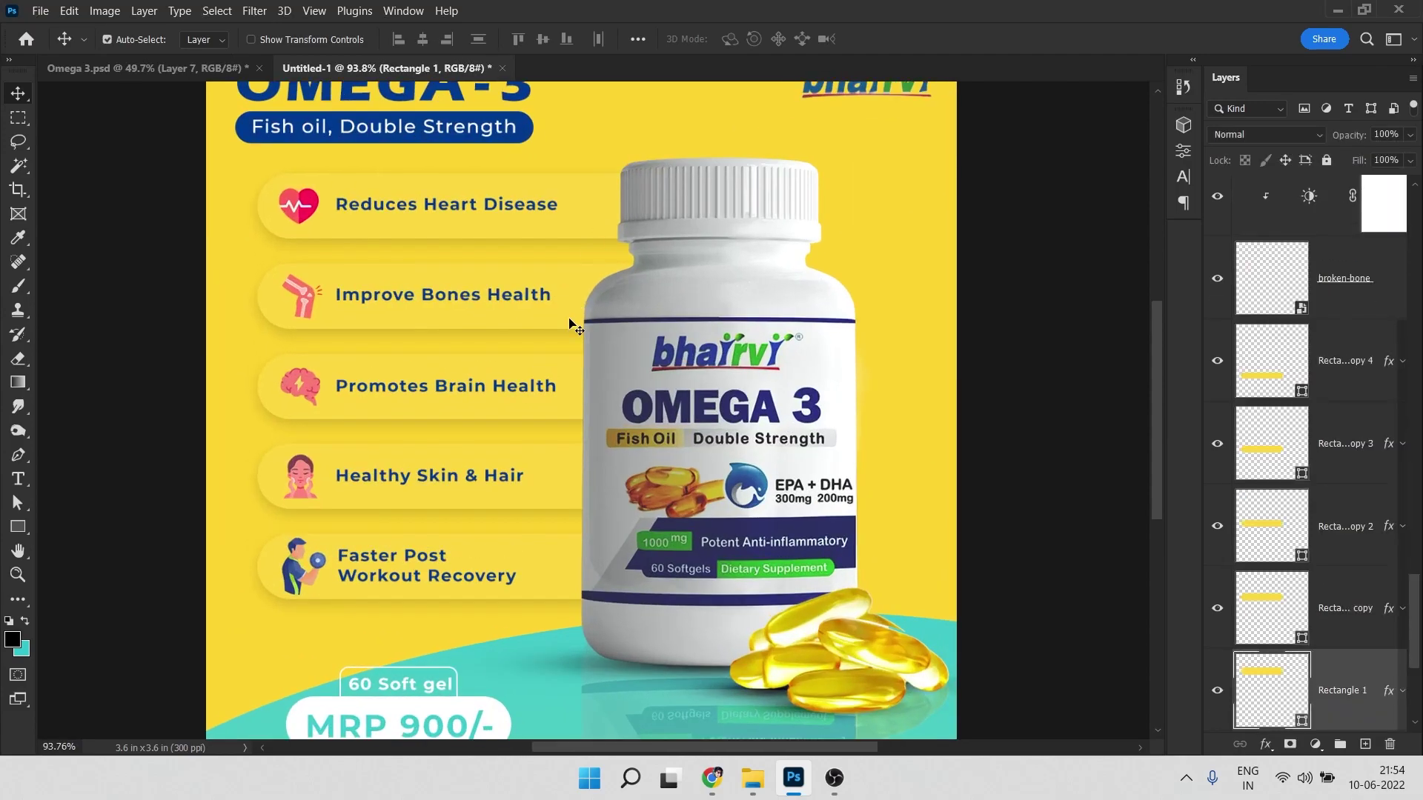
left_click(208, 67)
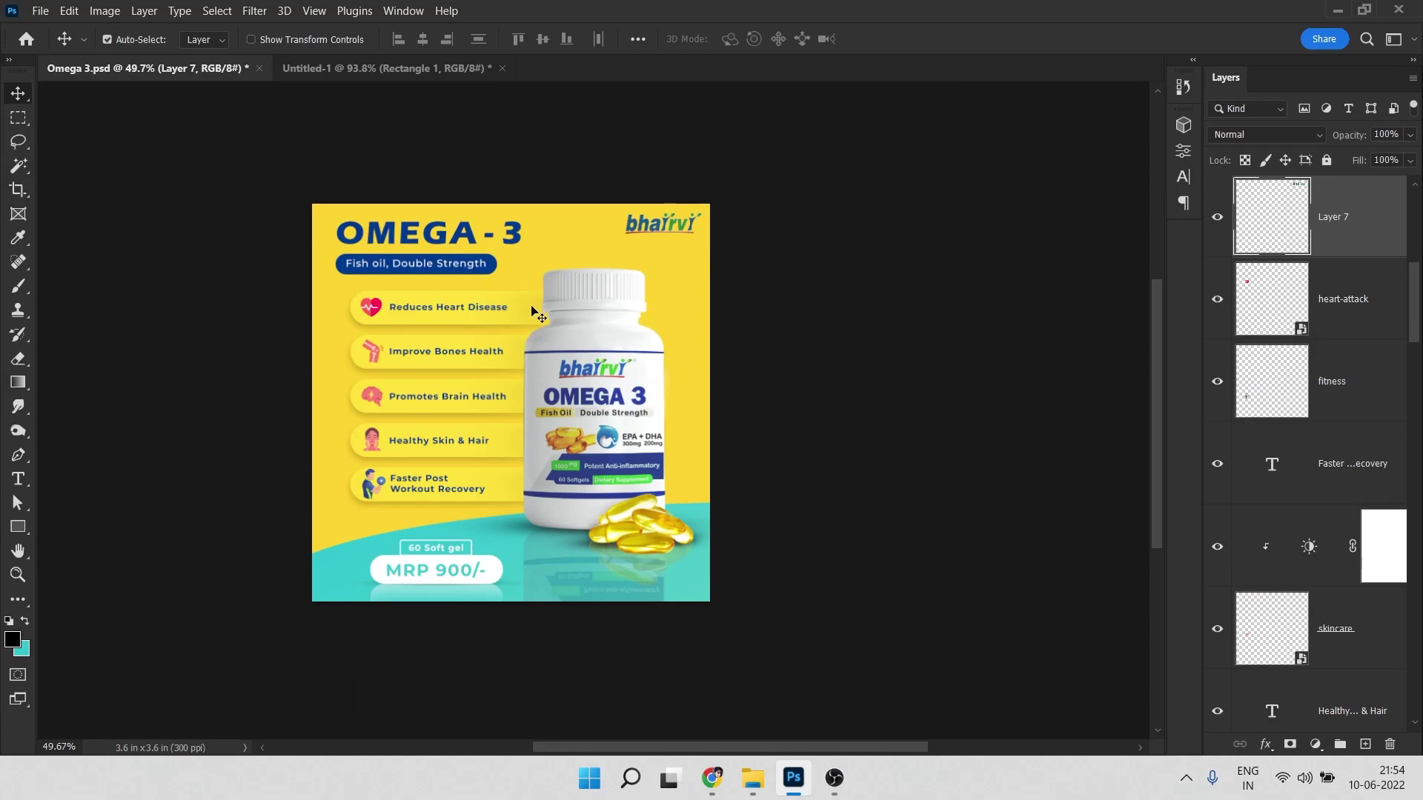
left_click(392, 68)
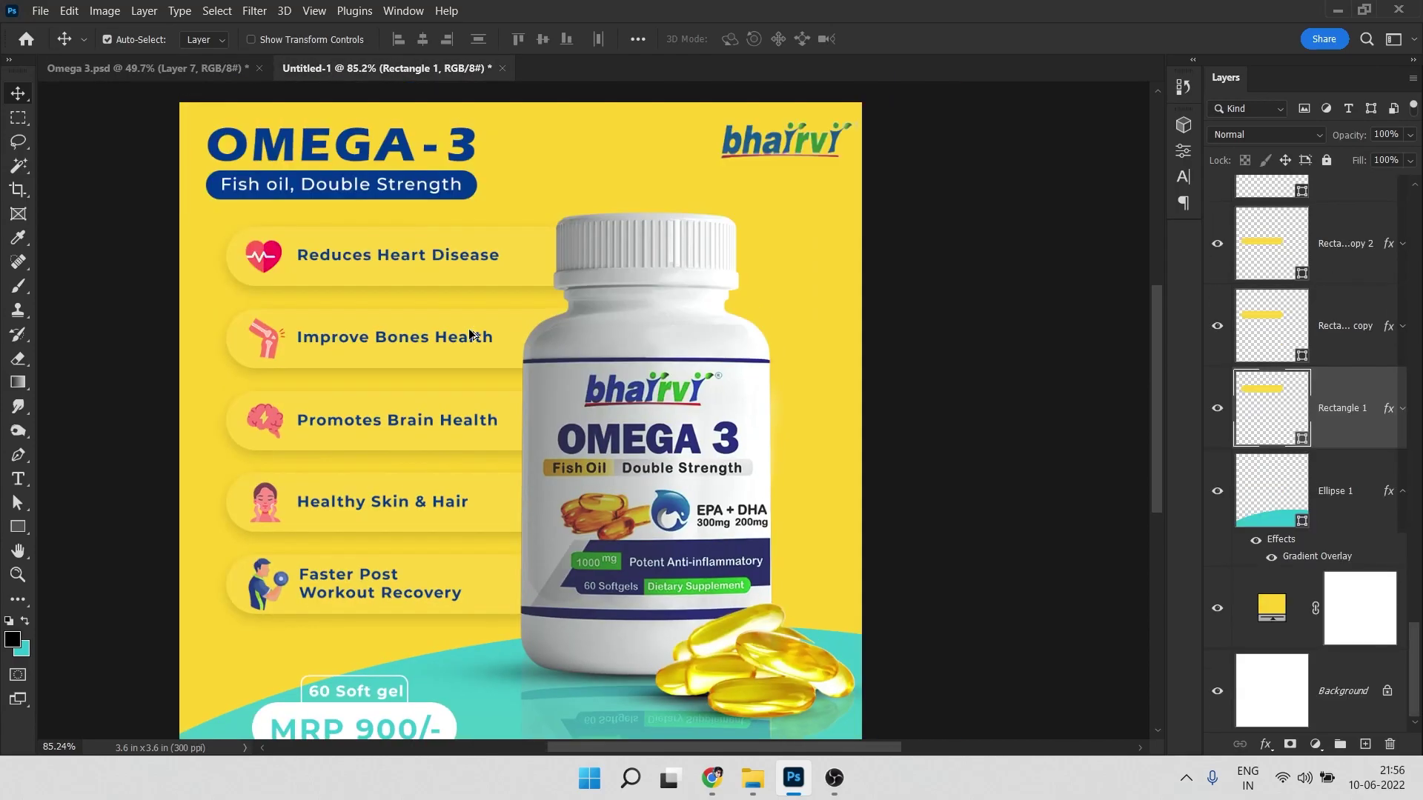
Show the rulers in Untitled-1 and place vertical and horizontal guides for the ad's margins and inner alignment
key("ctrl+r")
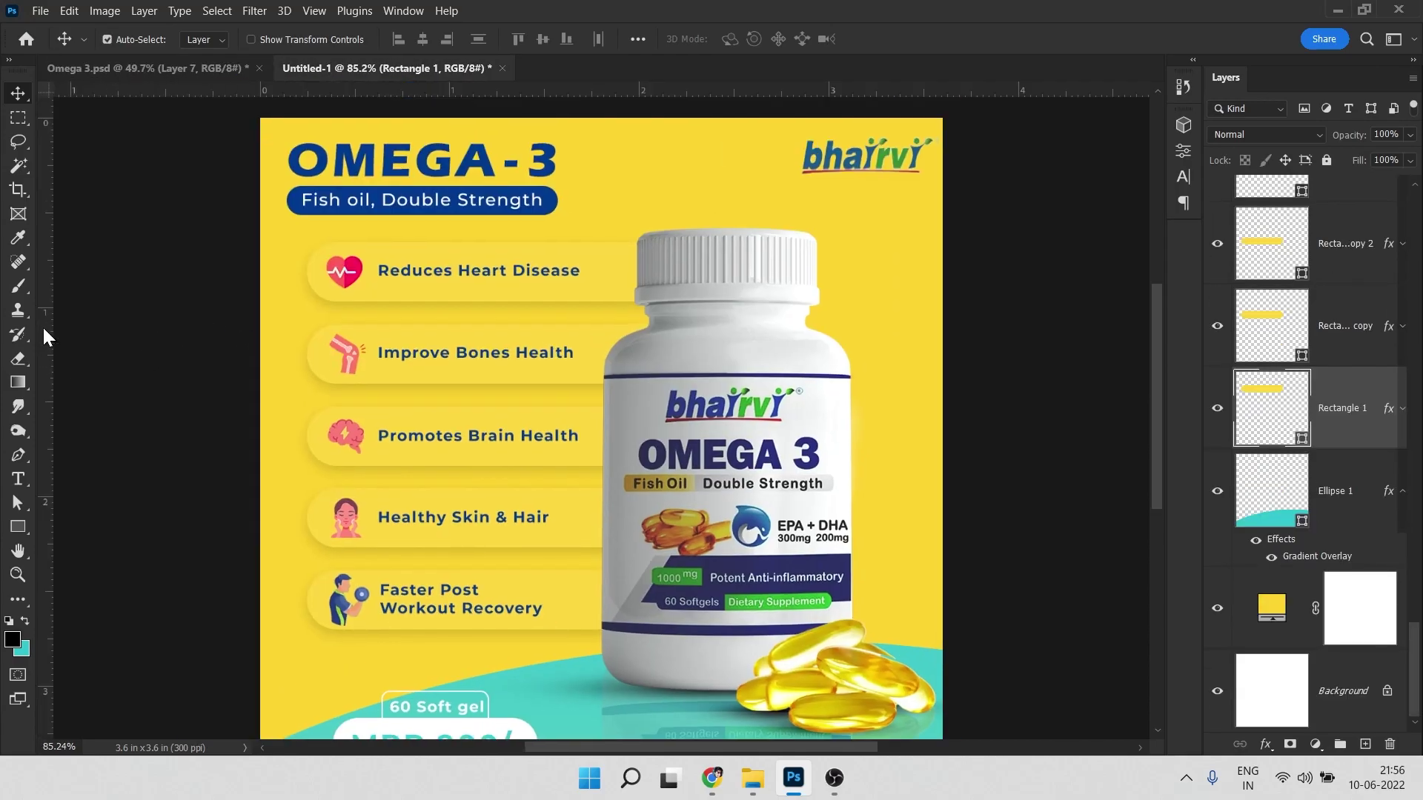
left_click_drag(42, 326, 515, 350)
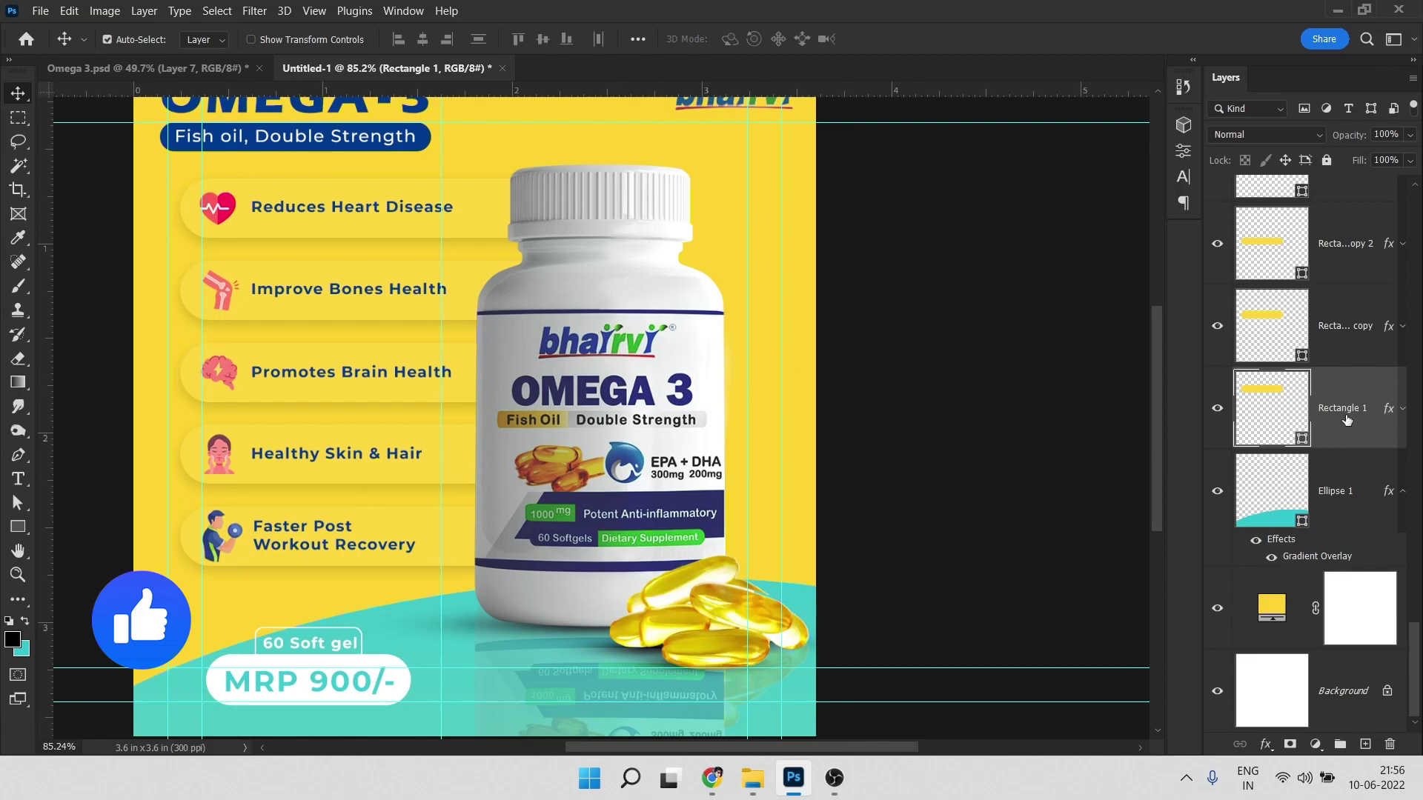
Add a layer mask to Rectangle 1 and fade its end beside the bottle using a soft black 419 px brush at 0% hardness
left_click(1315, 745)
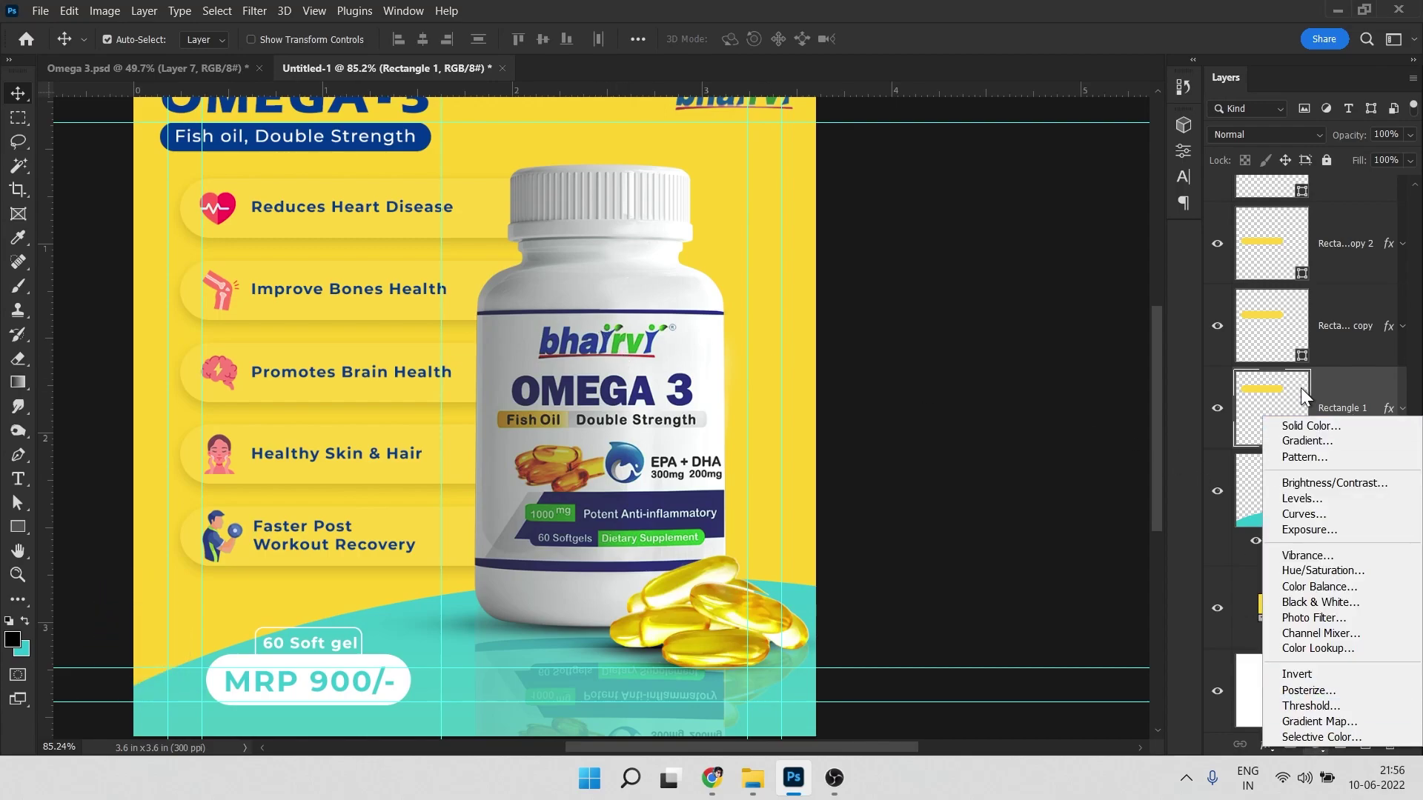
left_click(1332, 383)
left_click(1290, 745)
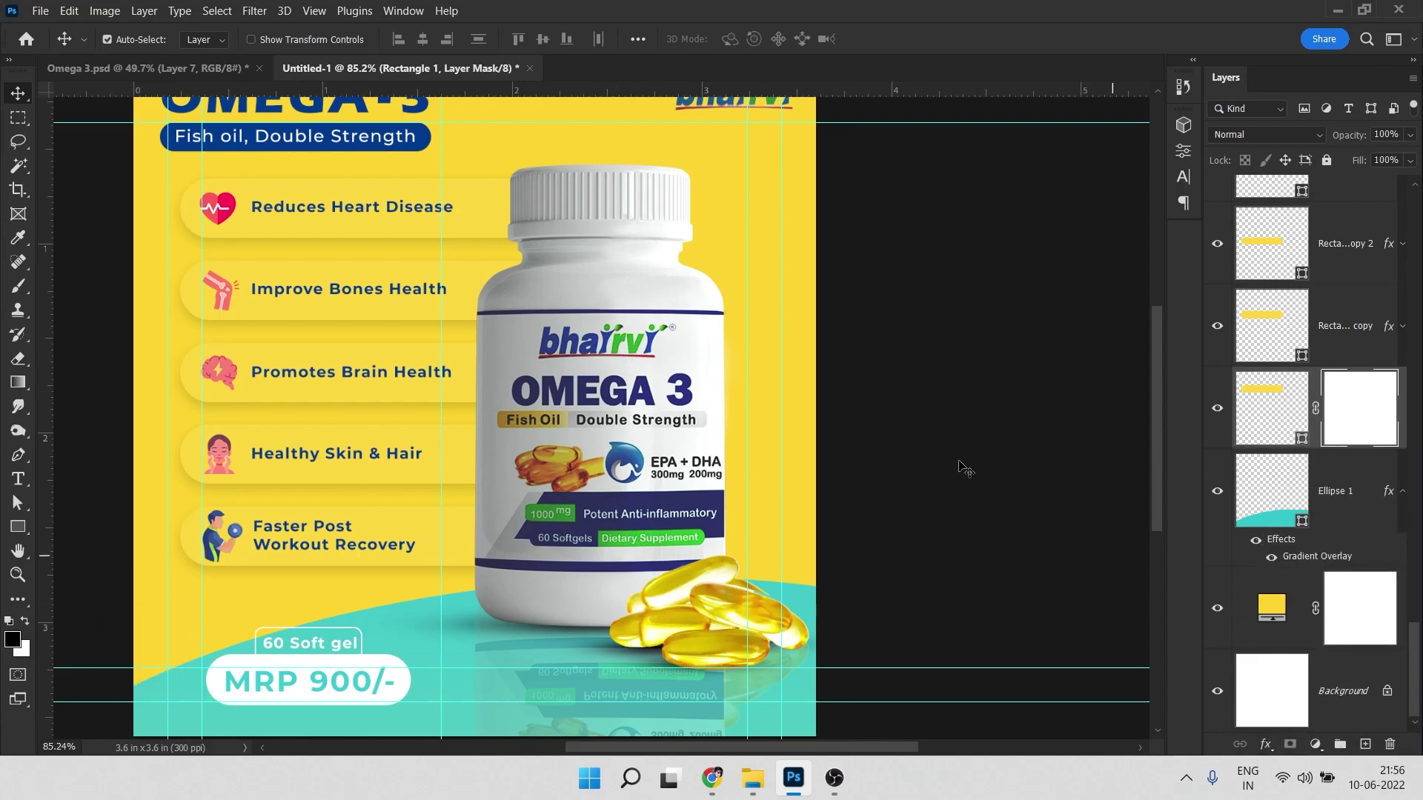
key("b")
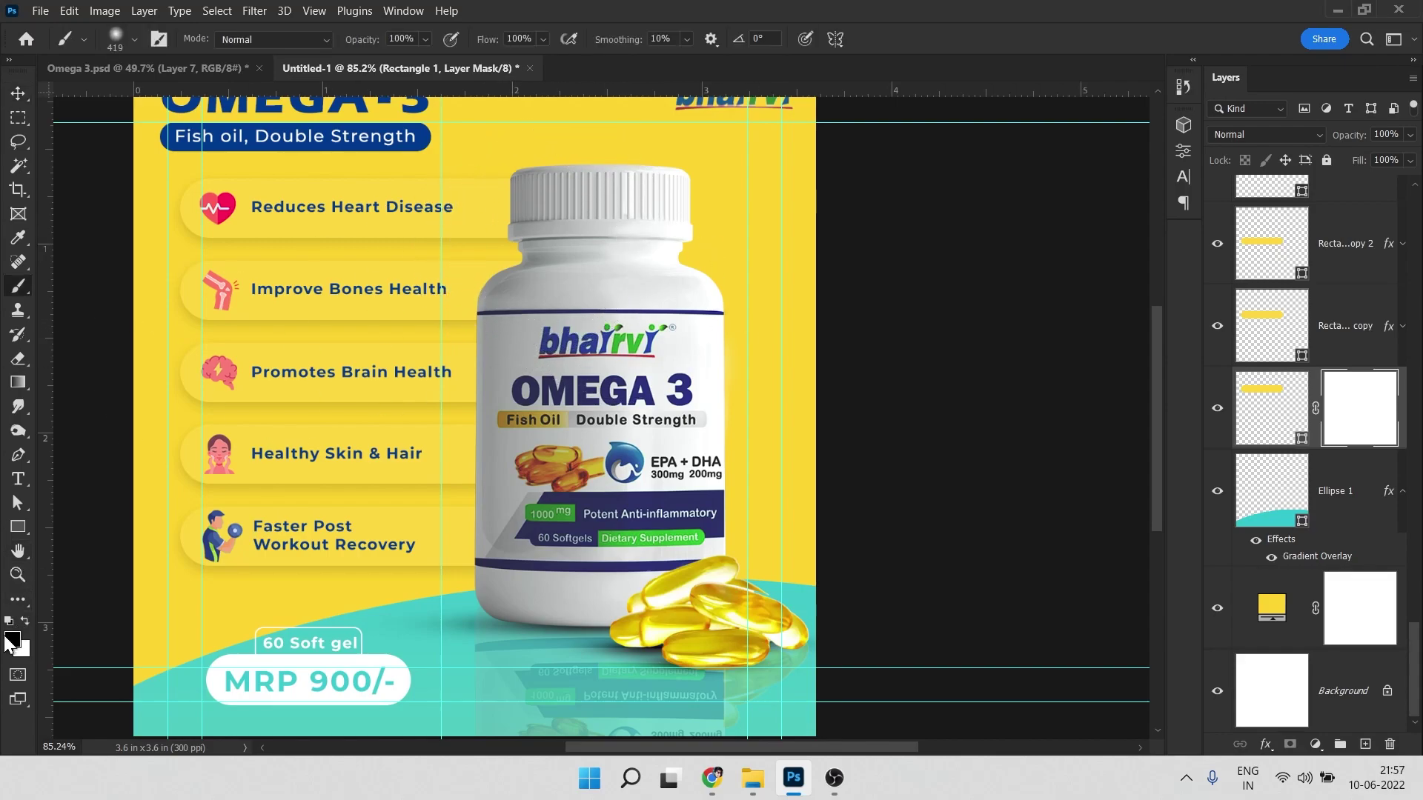
right_click(519, 239)
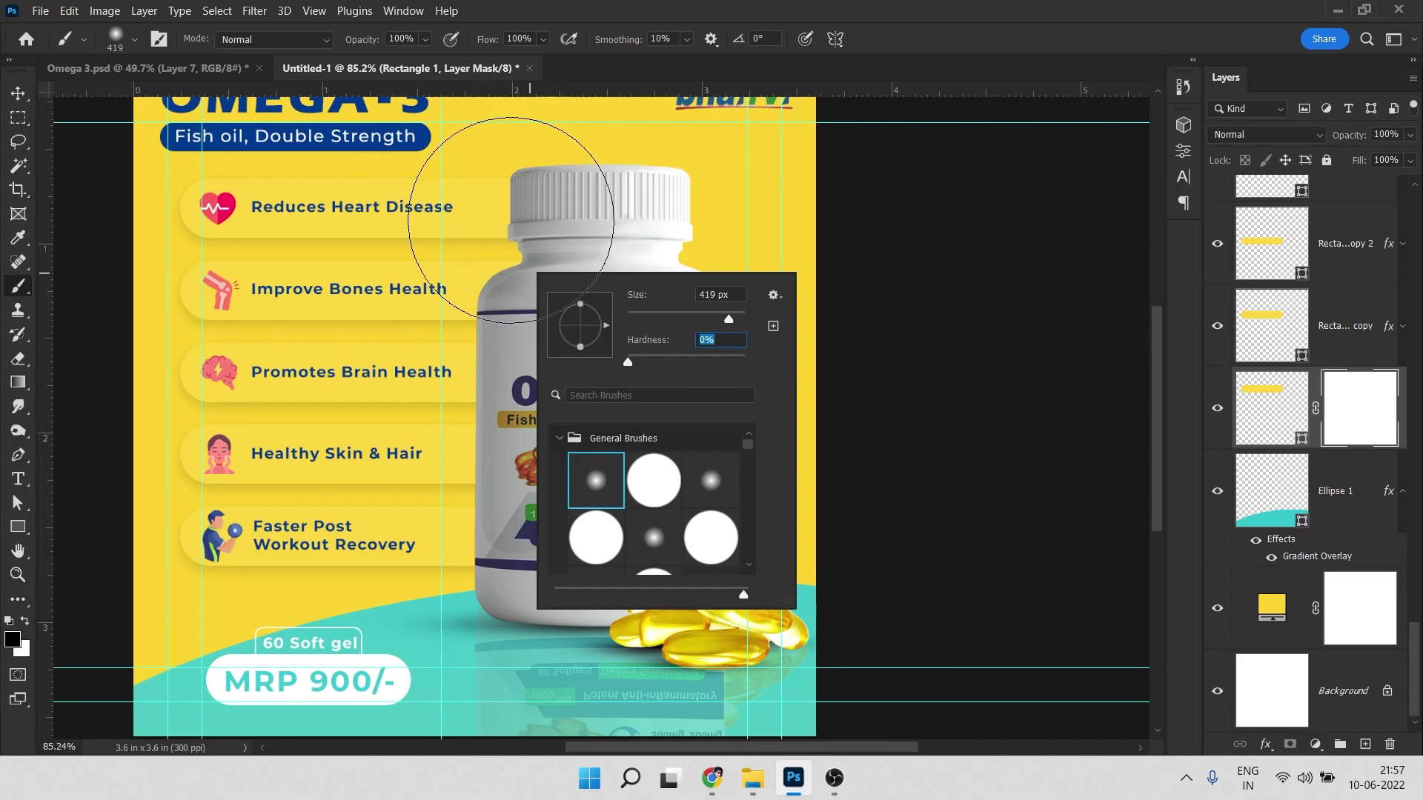
left_click_drag(443, 227, 301, 338)
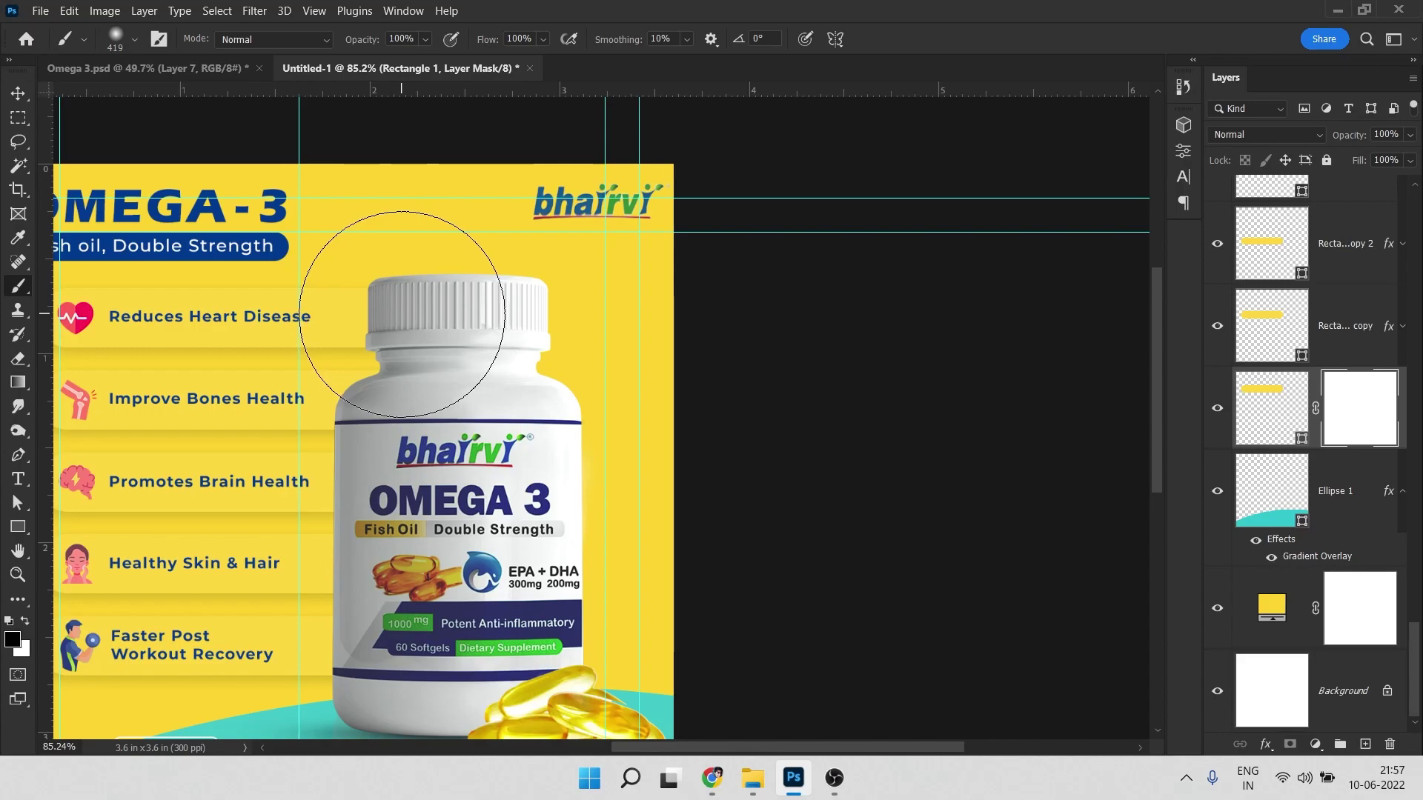
left_click(401, 311)
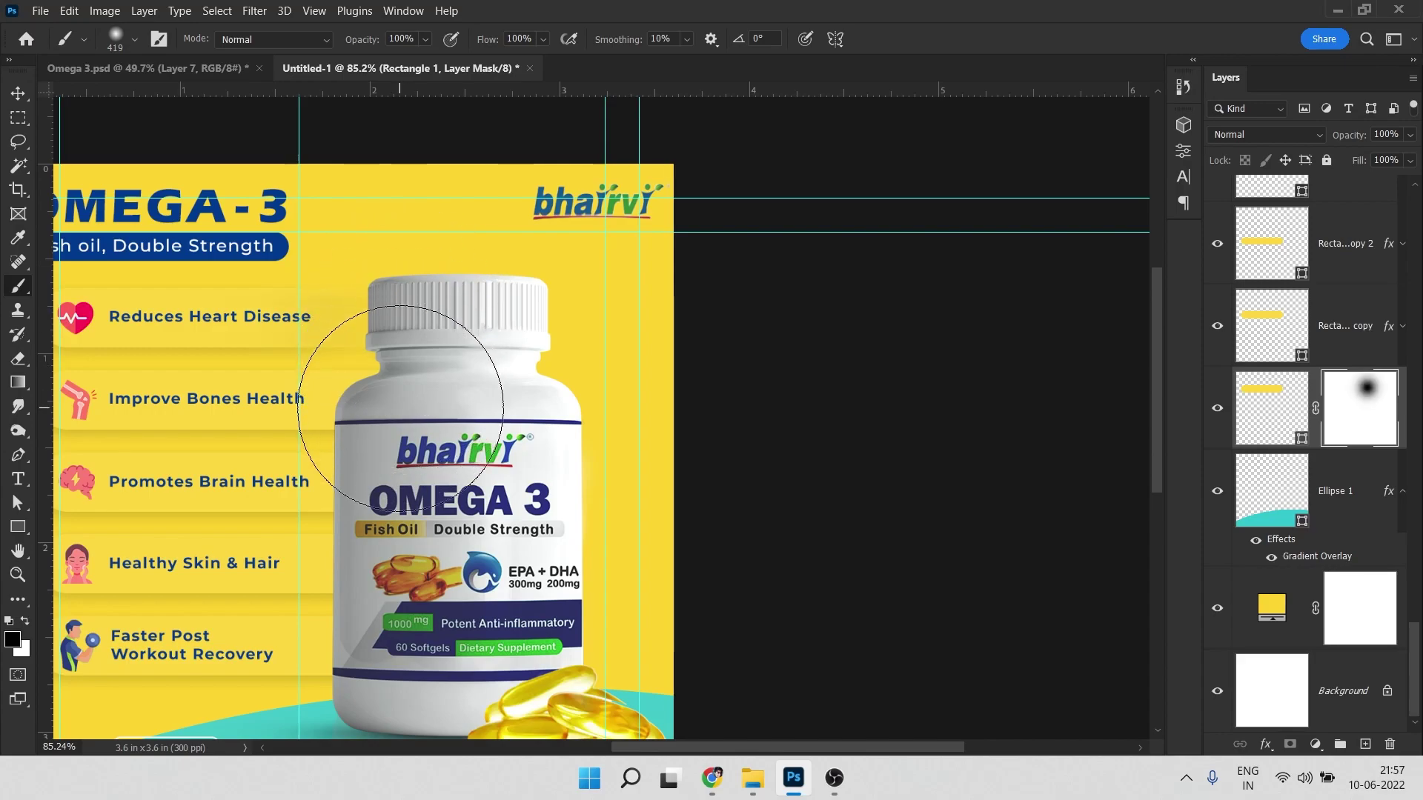
Add layer masks to Rectangle 1 copy, copy 2 and copy 3, and fade each bar's bottle end with a soft black dab
left_click(1341, 360)
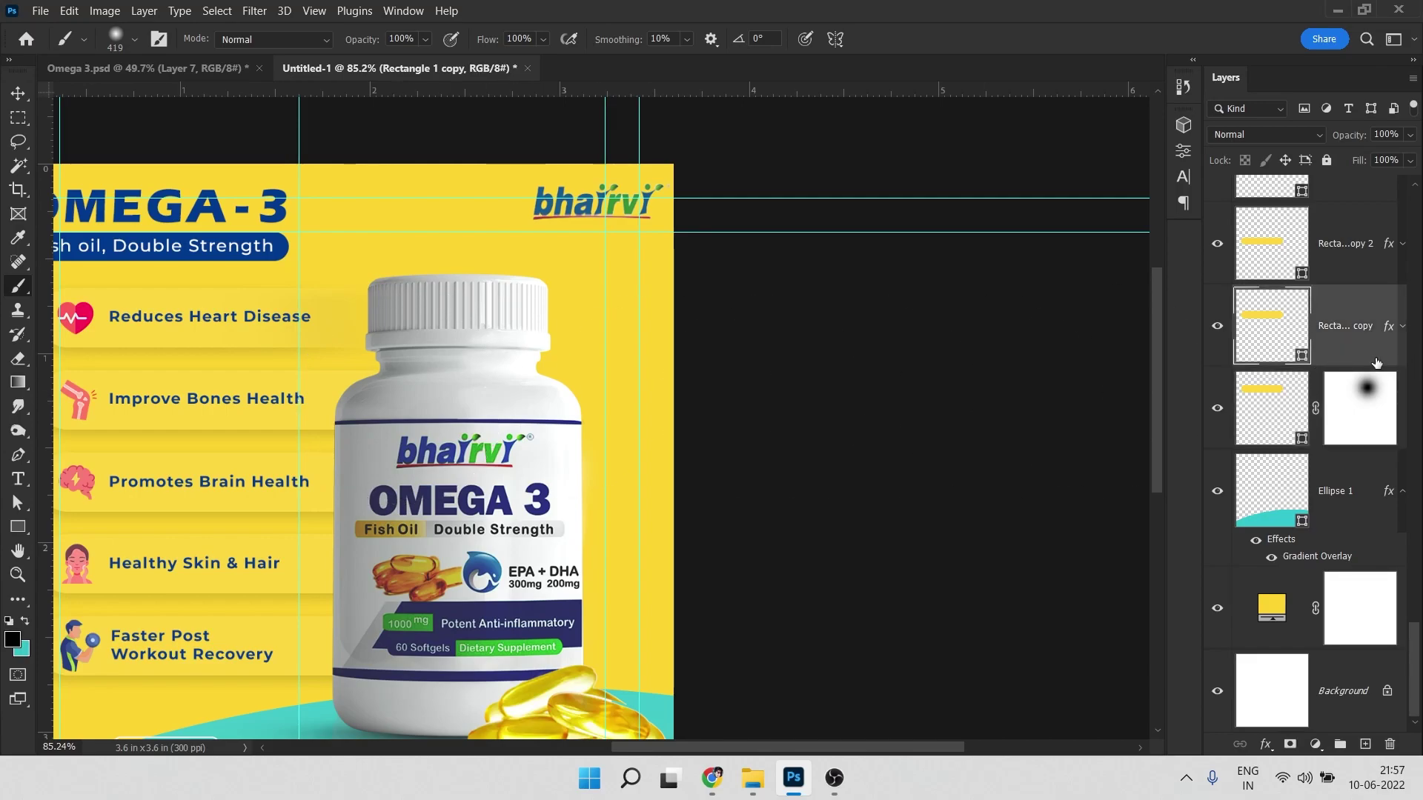
left_click(1290, 744)
left_click(400, 394)
left_click_drag(501, 471, 599, 380)
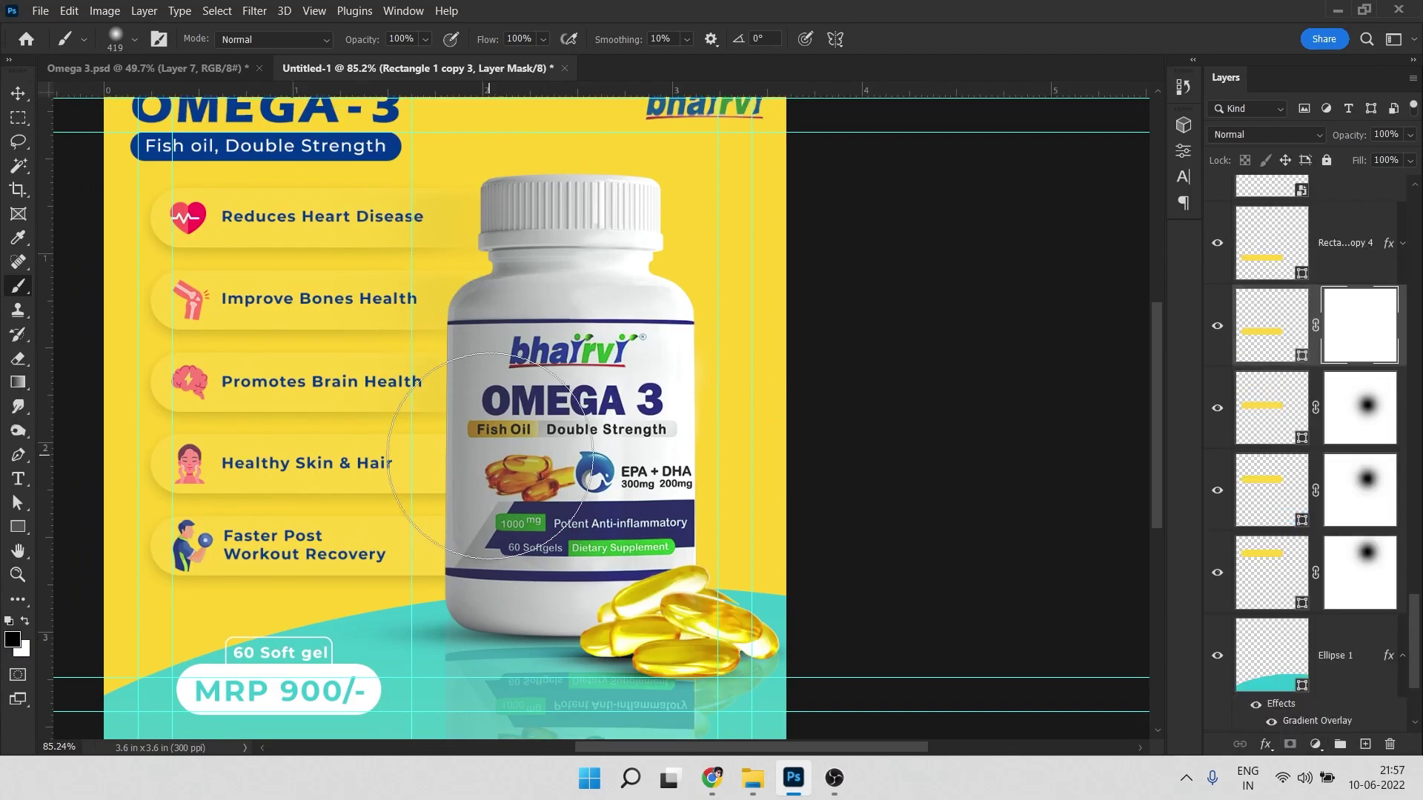
left_click(516, 460)
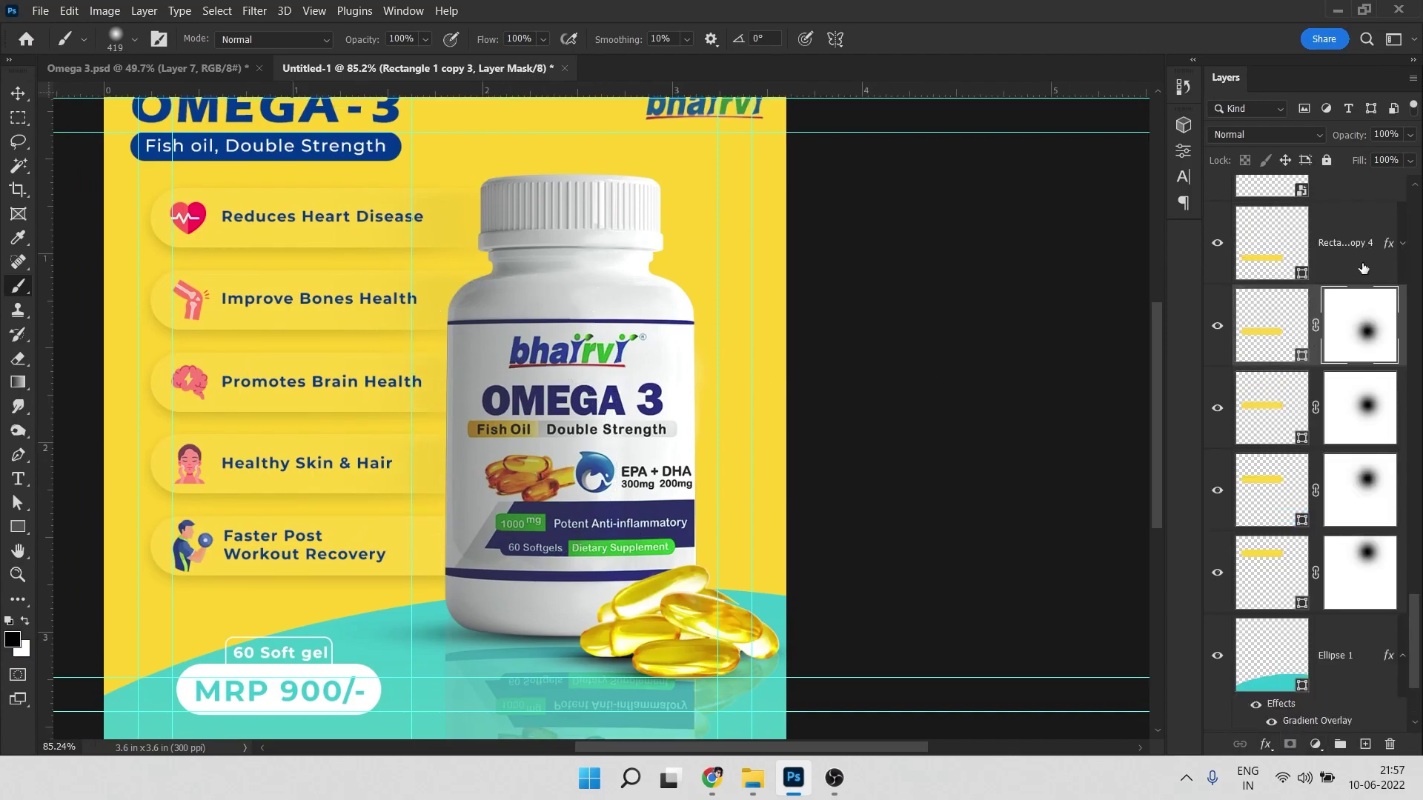
Add a layer mask to Rectangle 1 copy 4 and fade its end beside the bottle with a soft black dab
left_click(1363, 266)
left_click(1290, 744)
left_click(518, 545)
scroll(640, 417, "down", 8)
scroll(413, 334, "up", 3)
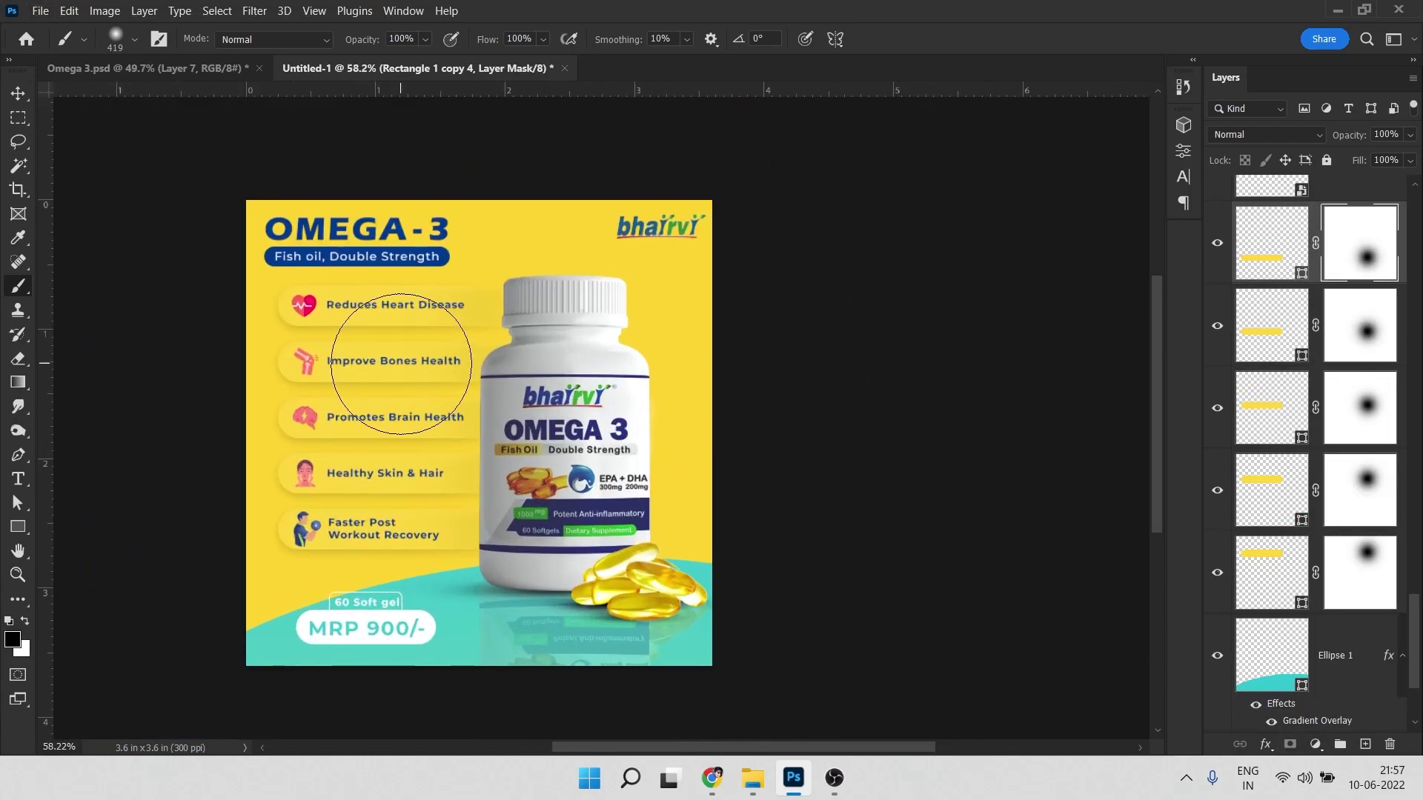
key("v")
scroll(389, 346, "up", 3)
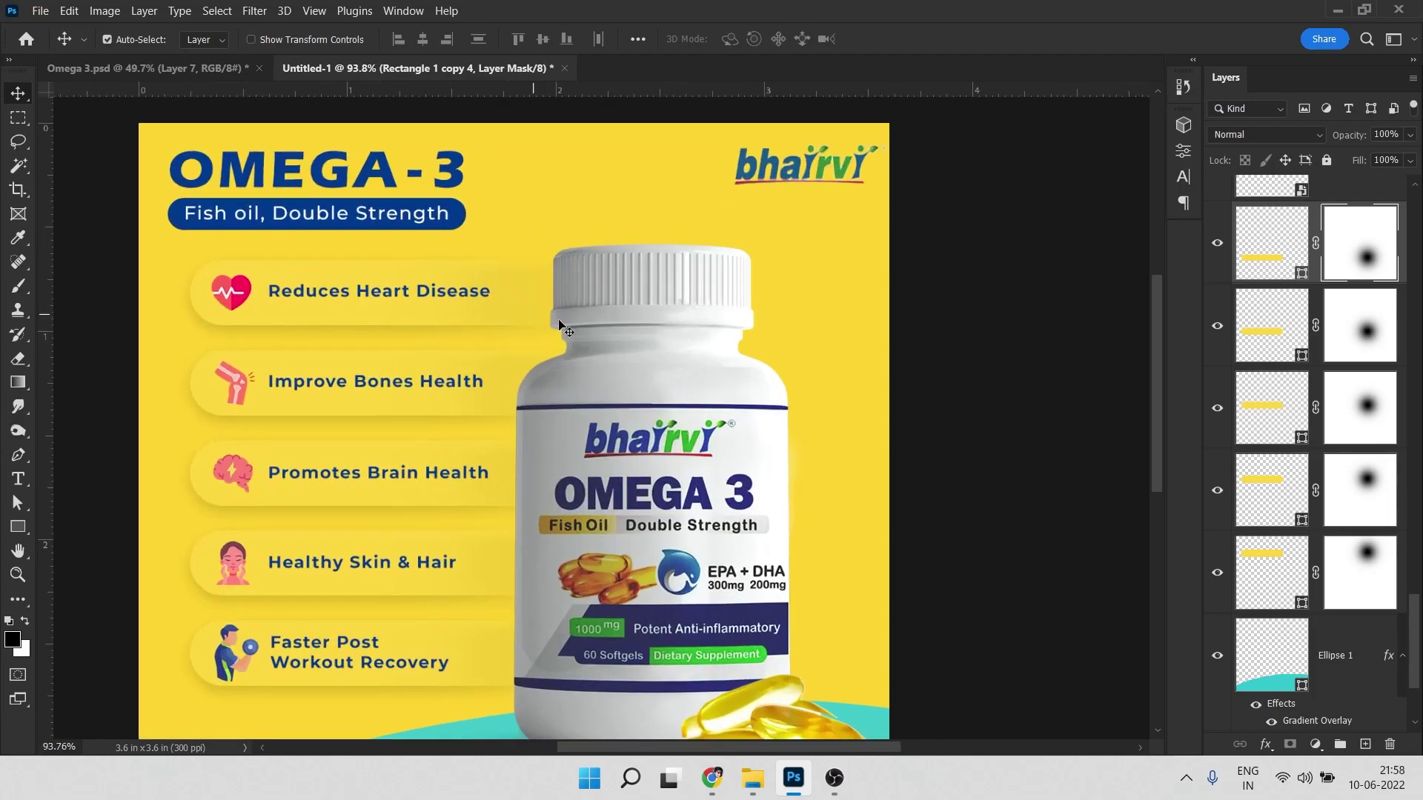
scroll(552, 319, "down", 3)
Scale up the bottle together with its reflection so it extends slightly further toward the feature bars
left_click(579, 413)
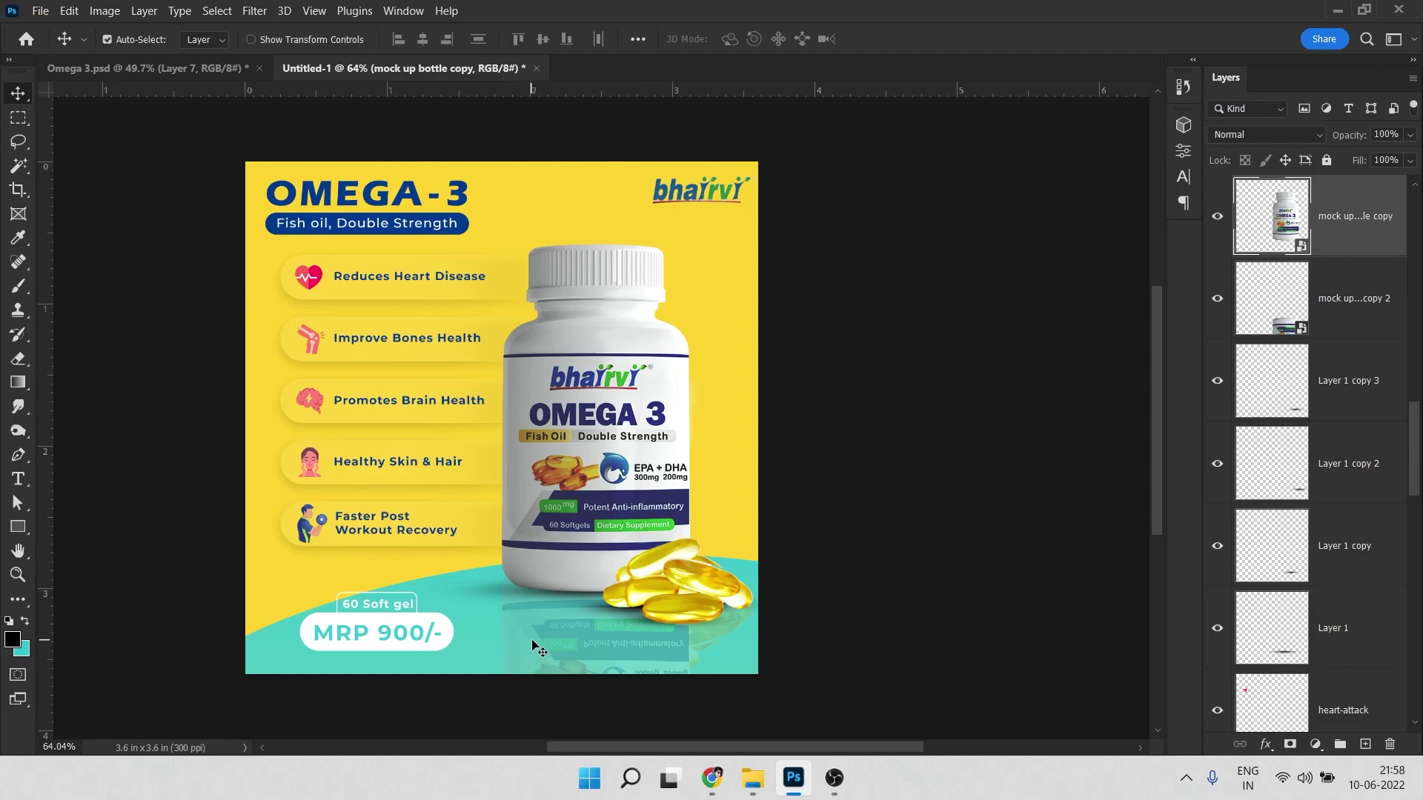
left_click(548, 646, "shift")
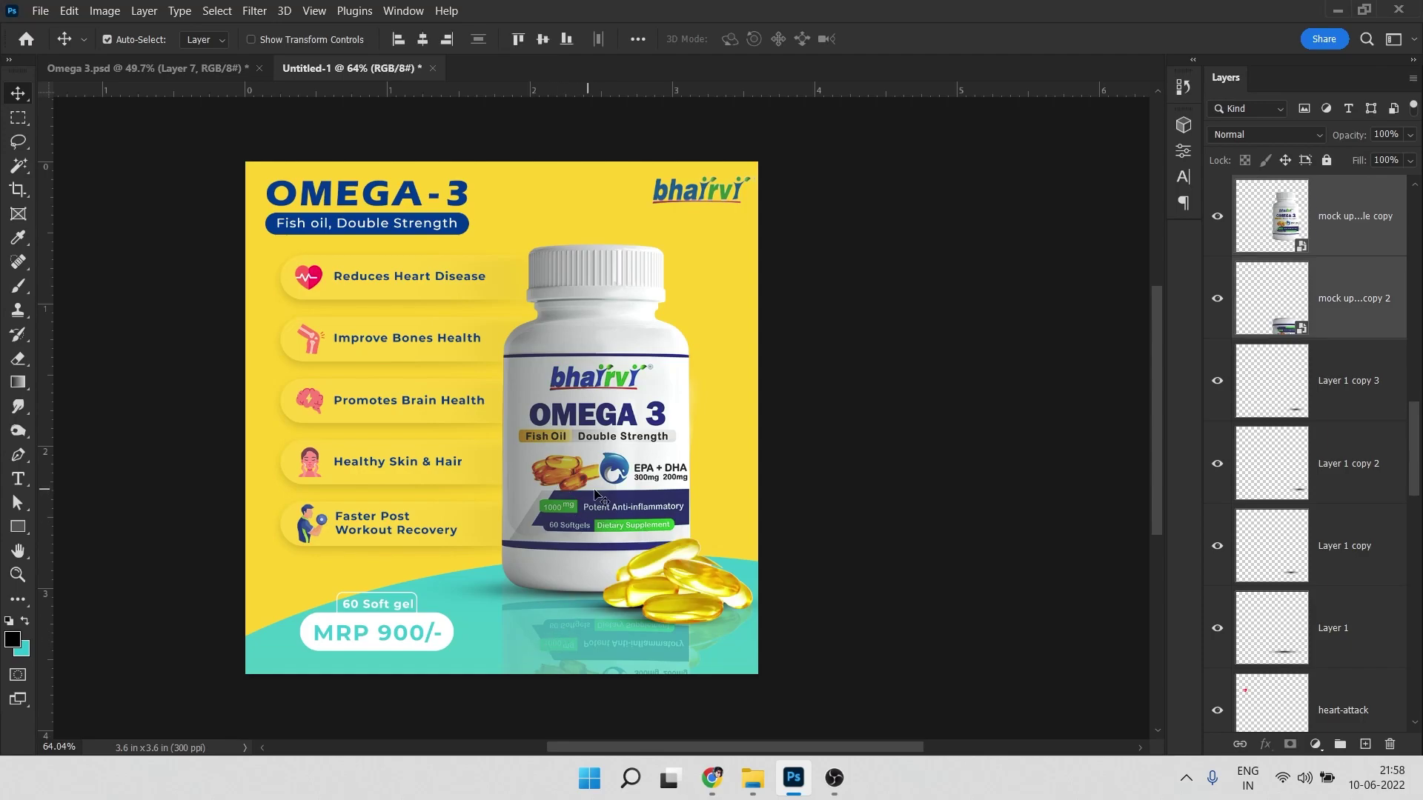
key("ctrl+t")
left_click_drag(500, 340, 491, 340)
key("Return")
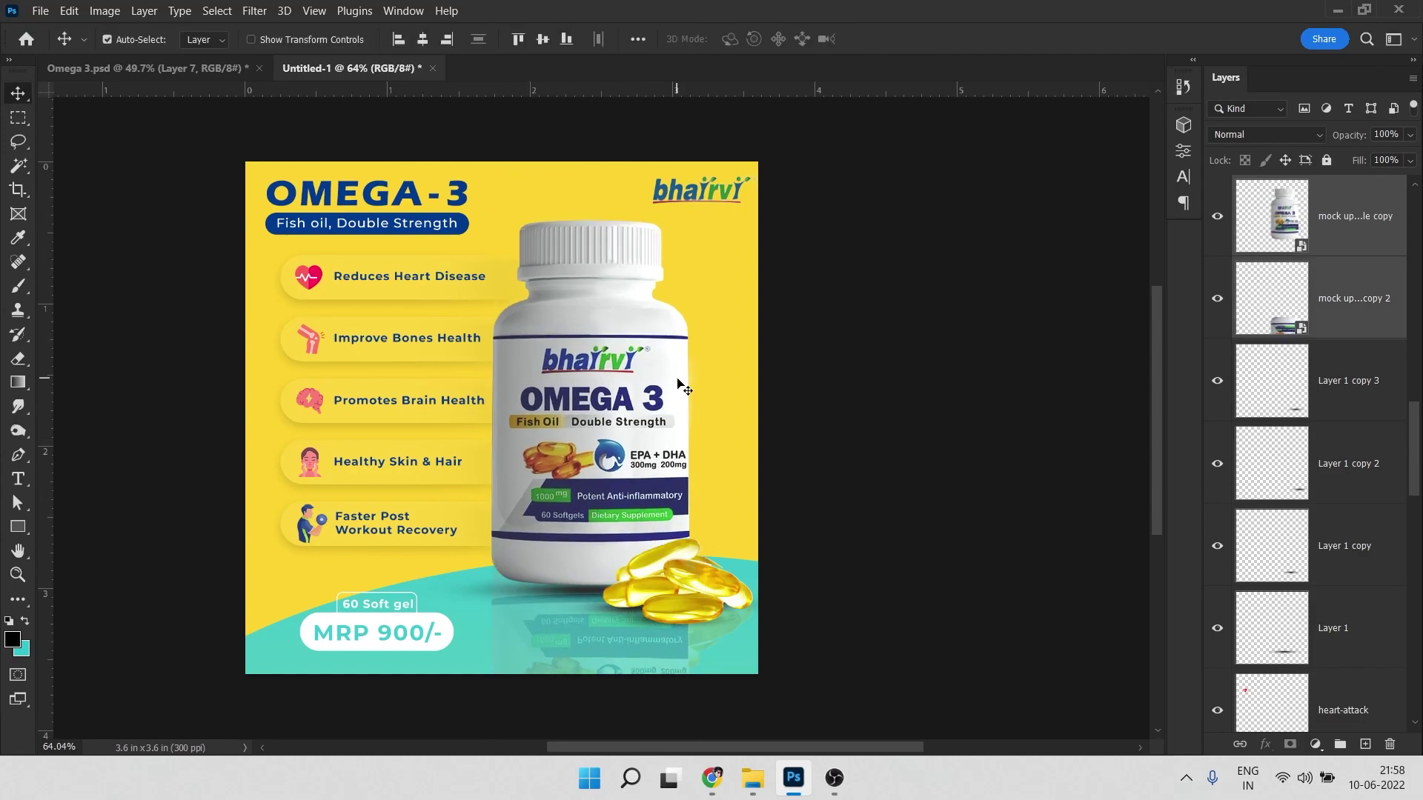
Resize the shadow beneath the enlarged bottle and move the bottle's reflection down to sit under its base
left_click_drag(565, 642, 565, 610)
scroll(532, 604, "up", 6)
left_click(1259, 380)
left_click(1270, 545)
key("ctrl+t")
left_click_drag(611, 555, 611, 507)
left_click_drag(612, 619, 612, 642)
key("Return")
left_click_drag(625, 481, 620, 597)
scroll(600, 607, "down", 5)
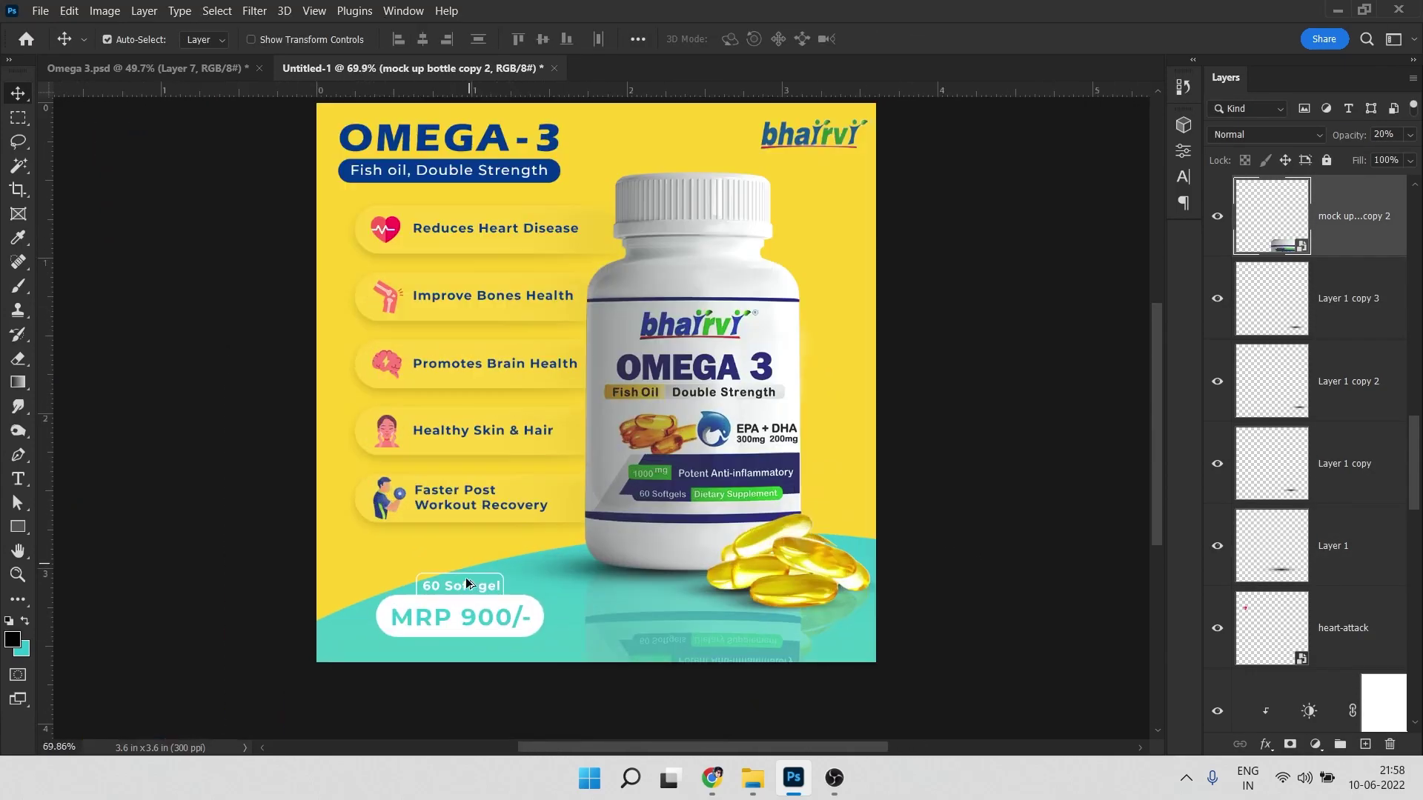
Rotate the teal Ellipse 1 slightly clockwise, enlarge it, and nudge it down behind the bottle's base
left_click(414, 649)
key("ctrl+t")
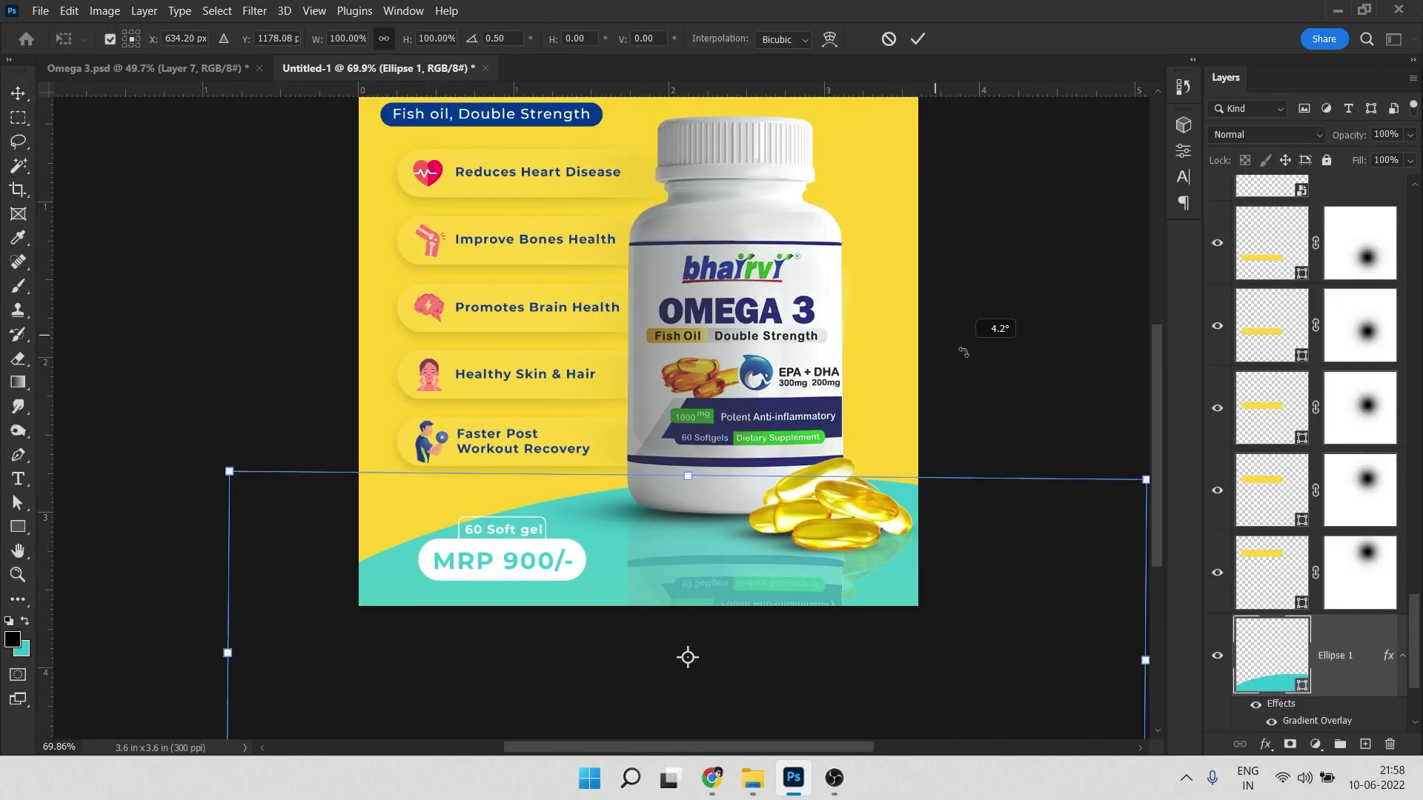
left_click_drag(228, 473, 179, 467)
left_click_drag(457, 510, 411, 526)
key("Return")
scroll(400, 530, "down", 5)
scroll(556, 535, "up", 4)
key("shift+Down")
key("shift+Down")
key("shift+Down")
Nudge the MRP 900/- price badge and its 60 Soft gel tag slightly down on the teal curve
left_click(327, 638)
key("shift+Down")
left_click(479, 616)
scroll(378, 609, "up", 13)
left_click(369, 617)
key("ctrl+t")
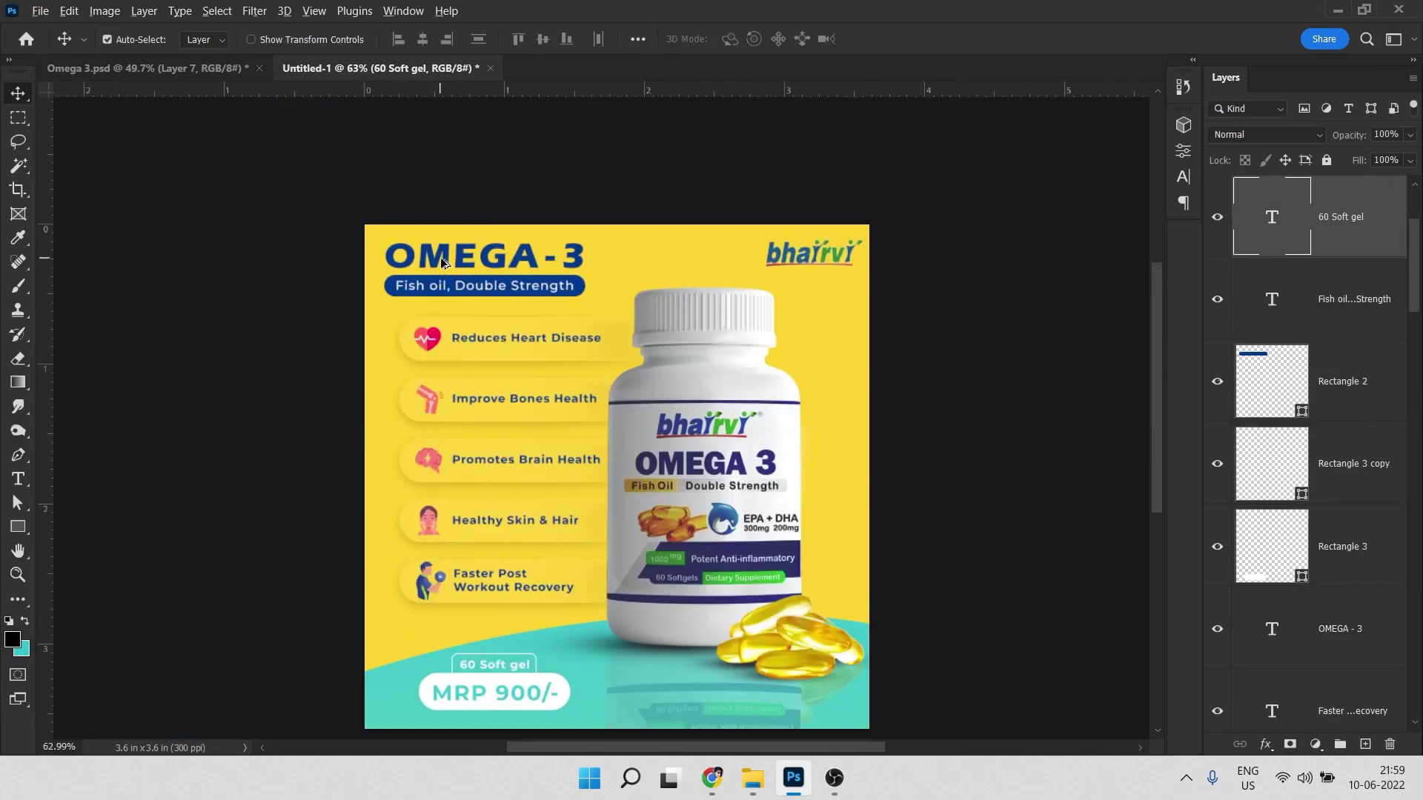
Add a clipped Brightness/Contrast adjustment layer and raise its brightness and contrast slightly
left_click(1315, 746)
left_click(1305, 482)
left_click(1296, 484, "alt")
left_click_drag(1050, 230, 1060, 233)
mouse_move(1051, 266)
left_mouse_down()
mouse_move(1027, 269)
mouse_move(1041, 271)
mouse_move(1056, 228)
mouse_move(1096, 271)
mouse_move(1064, 268)
left_mouse_up()
left_click_drag(1059, 229, 1064, 228)
left_click(1139, 119)
left_click(1214, 445)
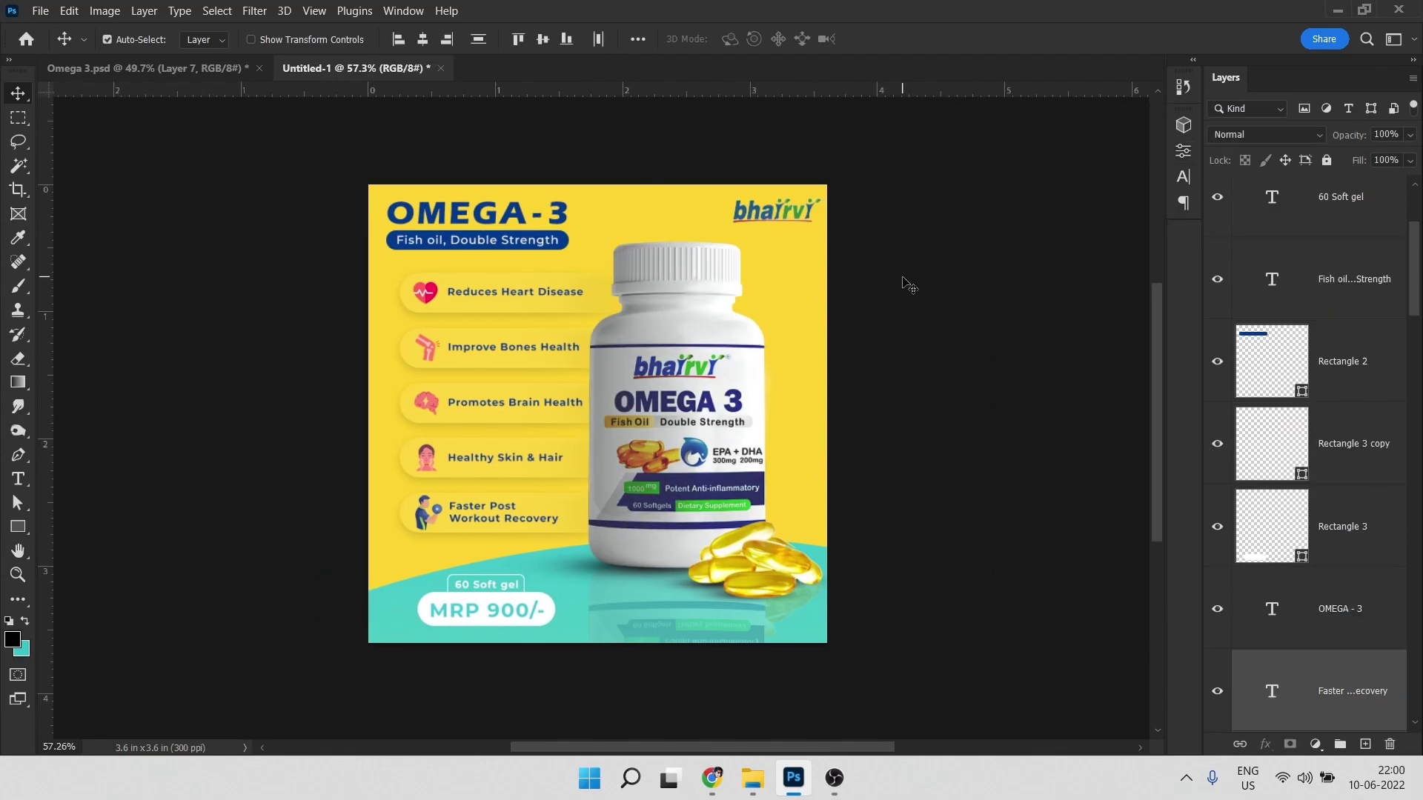
left_click(927, 285)
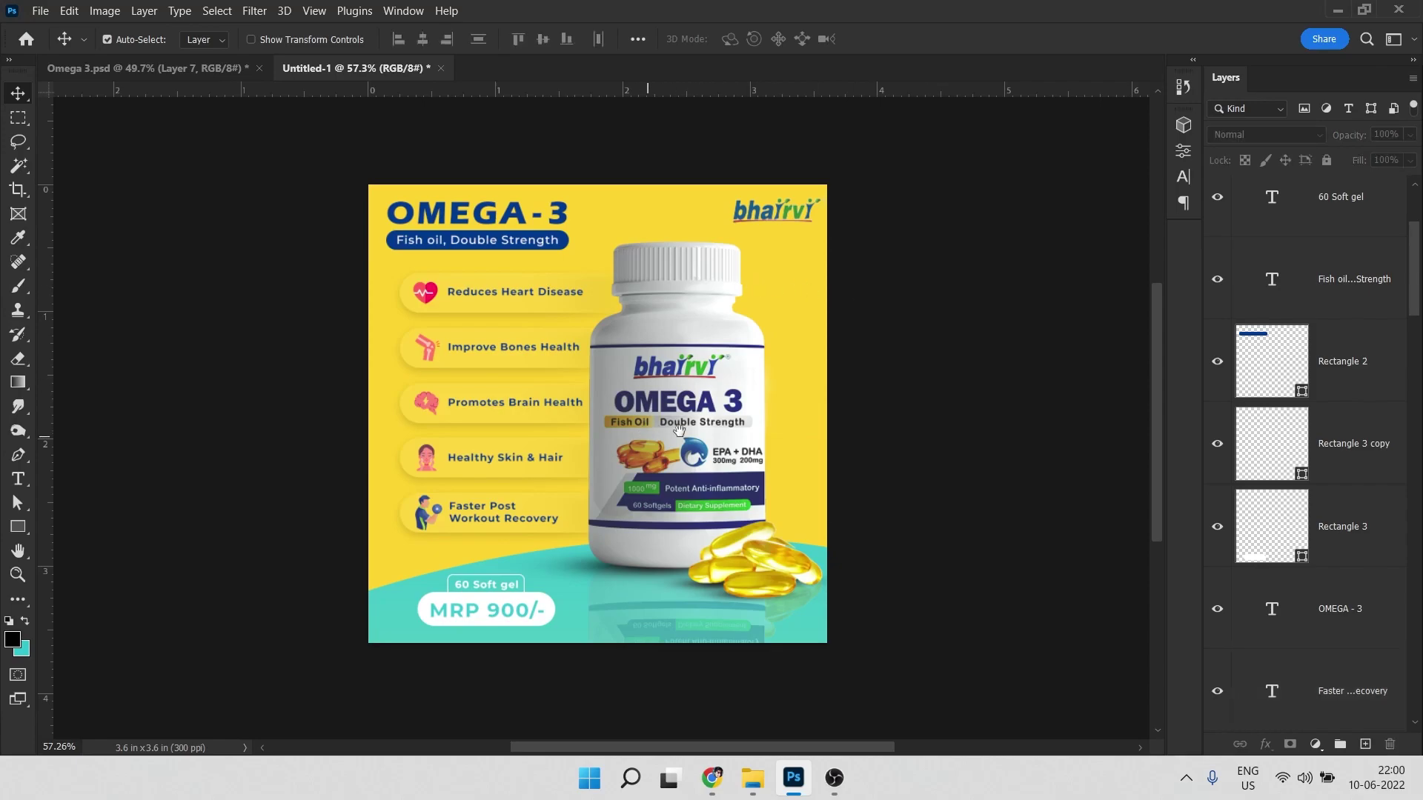